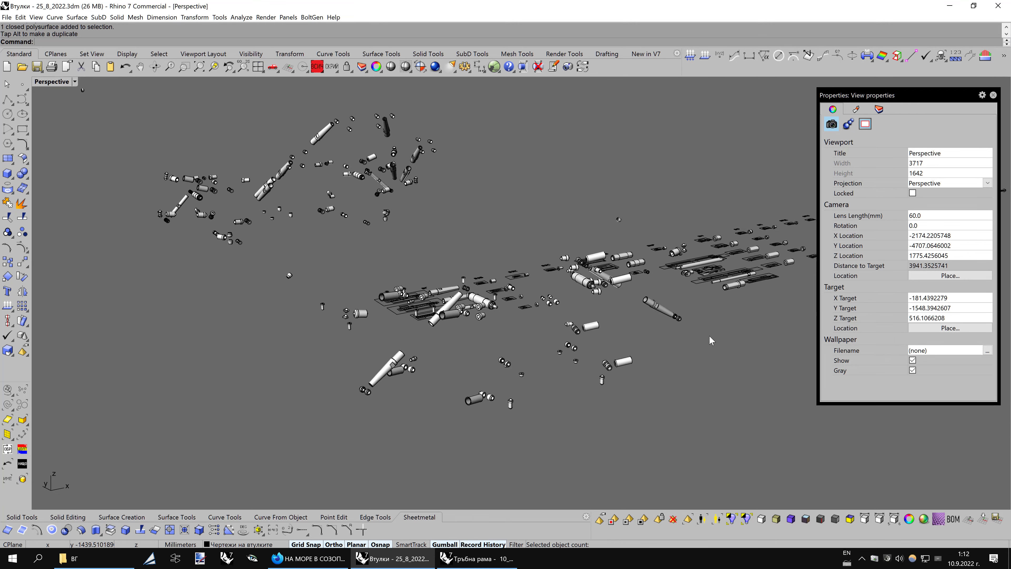
Zoom and orbit the Perspective view from the parts overview to a low front angle
{"action": "scroll", "coordinate": [644, 329], "scroll_direction": "up", "scroll_amount": 3}
{"action": "scroll", "coordinate": [644, 329], "scroll_direction": "up", "scroll_amount": 3}
{"action": "scroll", "coordinate": [643, 326], "scroll_direction": "up", "scroll_amount": 3}
{"action": "scroll", "coordinate": [643, 326], "scroll_direction": "up", "scroll_amount": 3}
{"action": "scroll", "coordinate": [645, 330], "scroll_direction": "down", "scroll_amount": 3}
{"action": "scroll", "coordinate": [644, 327], "scroll_direction": "down", "scroll_amount": 3}
{"action": "right_click_drag", "start_coordinate": [644, 328], "coordinate": [643, 325]}
{"action": "scroll", "coordinate": [646, 319], "scroll_direction": "up", "scroll_amount": 2}
{"action": "scroll", "coordinate": [645, 318], "scroll_direction": "up", "scroll_amount": 3}
{"action": "scroll", "coordinate": [646, 318], "scroll_direction": "up", "scroll_amount": 3}
{"action": "scroll", "coordinate": [646, 316], "scroll_direction": "up", "scroll_amount": 2}
{"action": "key", "text": "Left"}
{"action": "key", "text": "Left"}
{"action": "key", "text": "Left"}
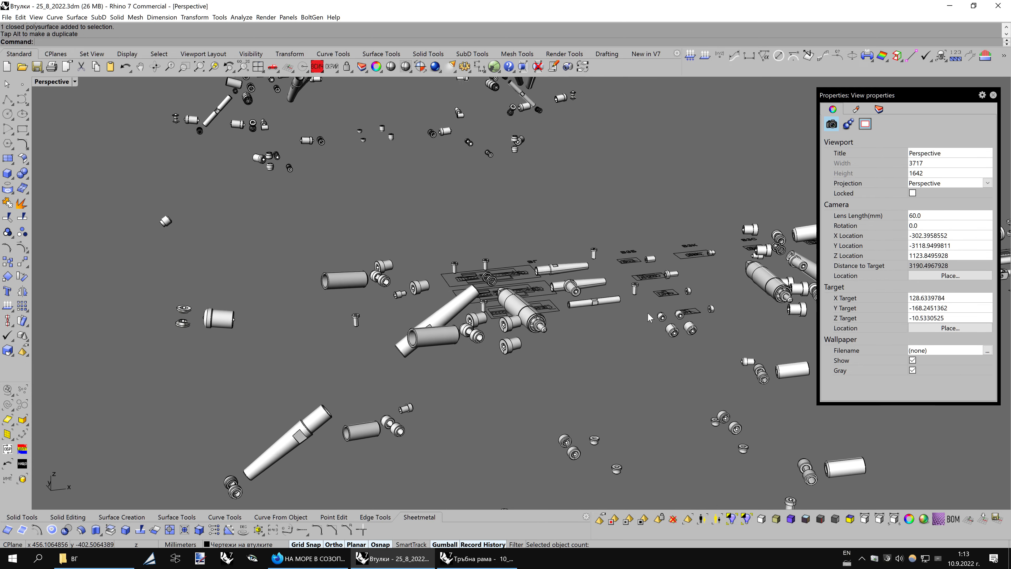
{"action": "key", "text": "Left"}
{"action": "key", "text": "Left"}
{"action": "key", "text": "Left"}
{"action": "key", "text": "Left"}
{"action": "key", "text": "Left"}
{"action": "key", "text": "Left"}
{"action": "key", "text": "Left"}
{"action": "key", "text": "Left"}
{"action": "key", "text": "Left"}
{"action": "scroll", "coordinate": [648, 313], "scroll_direction": "down", "scroll_amount": 3}
{"action": "key", "text": "Down"}
{"action": "key", "text": "Down"}
{"action": "key", "text": "Down"}
{"action": "key", "text": "Down"}
{"action": "key", "text": "Down"}
{"action": "key", "text": "Down"}
{"action": "key", "text": "Down"}
Zoom in on the small washer beside its section drawing and select it
{"action": "scroll", "coordinate": [650, 307], "scroll_direction": "up", "scroll_amount": 2}
{"action": "scroll", "coordinate": [650, 307], "scroll_direction": "up", "scroll_amount": 2}
{"action": "scroll", "coordinate": [650, 307], "scroll_direction": "up", "scroll_amount": 2}
{"action": "scroll", "coordinate": [650, 307], "scroll_direction": "up", "scroll_amount": 2}
{"action": "scroll", "coordinate": [651, 306], "scroll_direction": "up", "scroll_amount": 2}
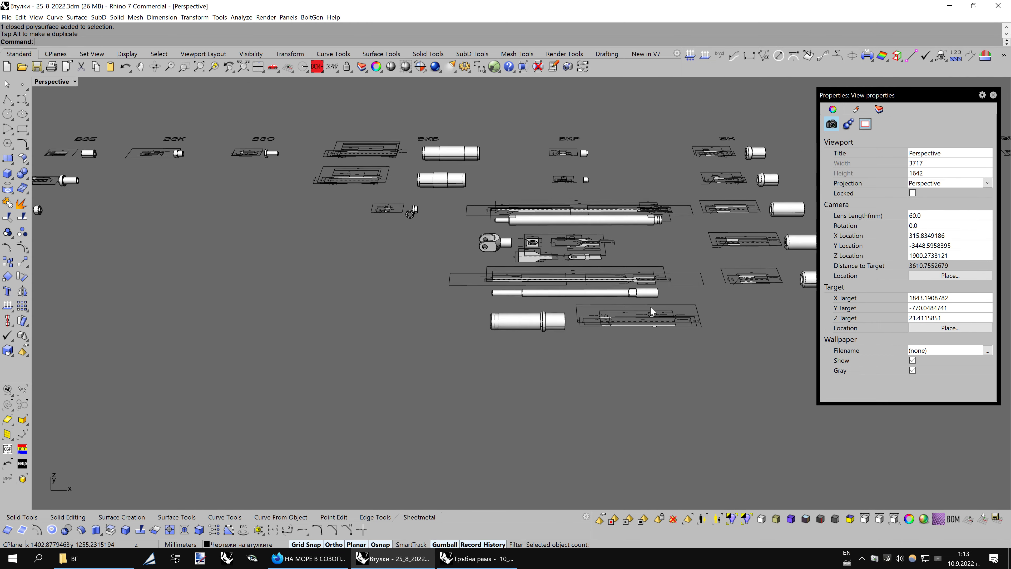
{"action": "scroll", "coordinate": [650, 307], "scroll_direction": "up", "scroll_amount": 3}
{"action": "scroll", "coordinate": [650, 307], "scroll_direction": "up", "scroll_amount": 2}
{"action": "left_click", "coordinate": [494, 315]}
{"action": "scroll", "coordinate": [587, 349], "scroll_direction": "up", "scroll_amount": 3}
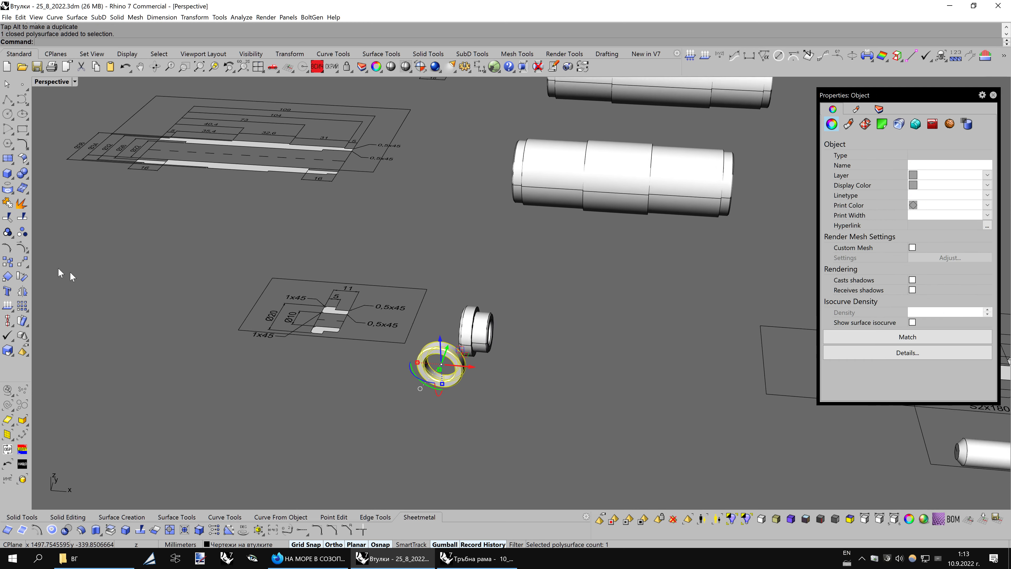
Start Orient3Pt and pick three reference points on the washer, its centre first
{"action": "left_click", "coordinate": [7, 276]}
{"action": "scroll", "coordinate": [517, 361], "scroll_direction": "up", "scroll_amount": 2}
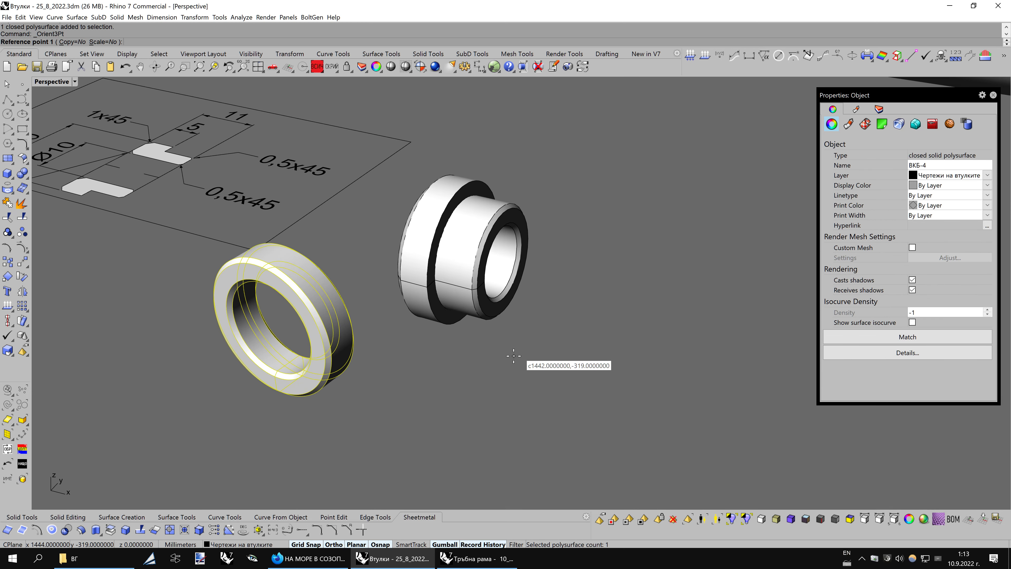
{"action": "scroll", "coordinate": [513, 360], "scroll_direction": "up", "scroll_amount": 3}
{"action": "scroll", "coordinate": [458, 354], "scroll_direction": "up", "scroll_amount": 1}
{"action": "left_click", "coordinate": [397, 276]}
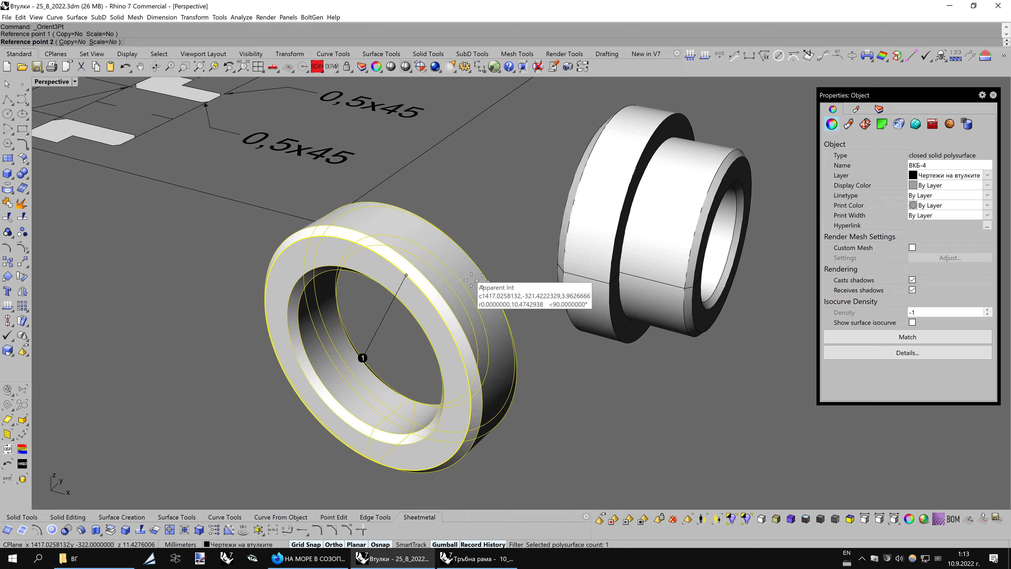
{"action": "right_click_drag", "start_coordinate": [454, 219], "coordinate": [454, 282]}
{"action": "scroll", "coordinate": [621, 249], "scroll_direction": "up", "scroll_amount": 3}
{"action": "scroll", "coordinate": [659, 257], "scroll_direction": "up", "scroll_amount": 2}
{"action": "scroll", "coordinate": [659, 257], "scroll_direction": "down", "scroll_amount": 2}
{"action": "left_click", "coordinate": [556, 409]}
{"action": "scroll", "coordinate": [550, 398], "scroll_direction": "down", "scroll_amount": 1}
{"action": "scroll", "coordinate": [540, 405], "scroll_direction": "up", "scroll_amount": 2}
{"action": "scroll", "coordinate": [553, 458], "scroll_direction": "down", "scroll_amount": 1}
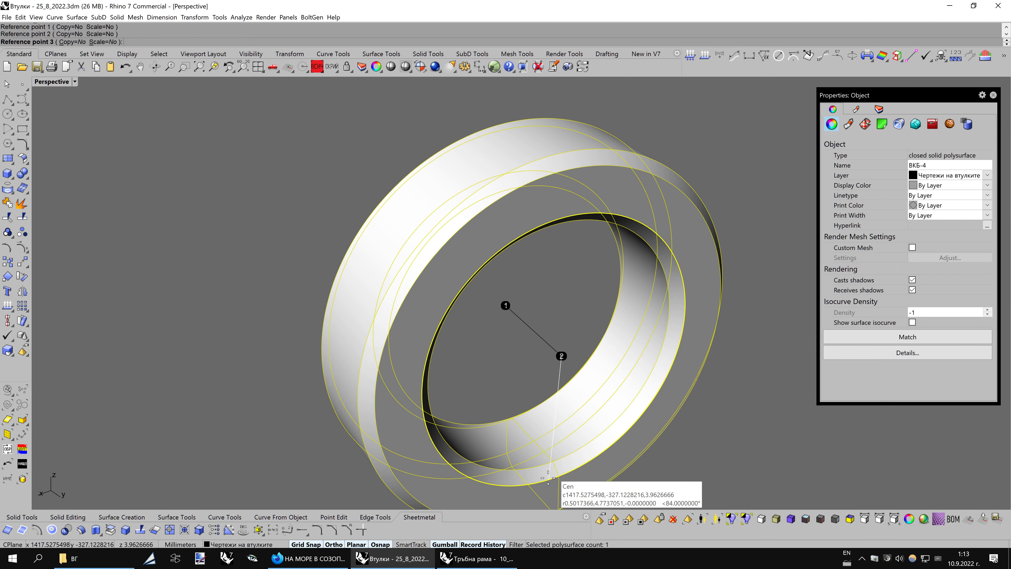
{"action": "left_click", "coordinate": [558, 485]}
{"action": "scroll", "coordinate": [562, 478], "scroll_direction": "down", "scroll_amount": 2}
{"action": "scroll", "coordinate": [581, 438], "scroll_direction": "down", "scroll_amount": 3}
Pick three target points on the bushing, starting at its bore centre, seating the washer coaxially
{"action": "right_click_drag", "start_coordinate": [586, 432], "coordinate": [587, 426]}
{"action": "scroll", "coordinate": [587, 426], "scroll_direction": "up", "scroll_amount": 2}
{"action": "scroll", "coordinate": [553, 296], "scroll_direction": "up", "scroll_amount": 3}
{"action": "left_click", "coordinate": [573, 271]}
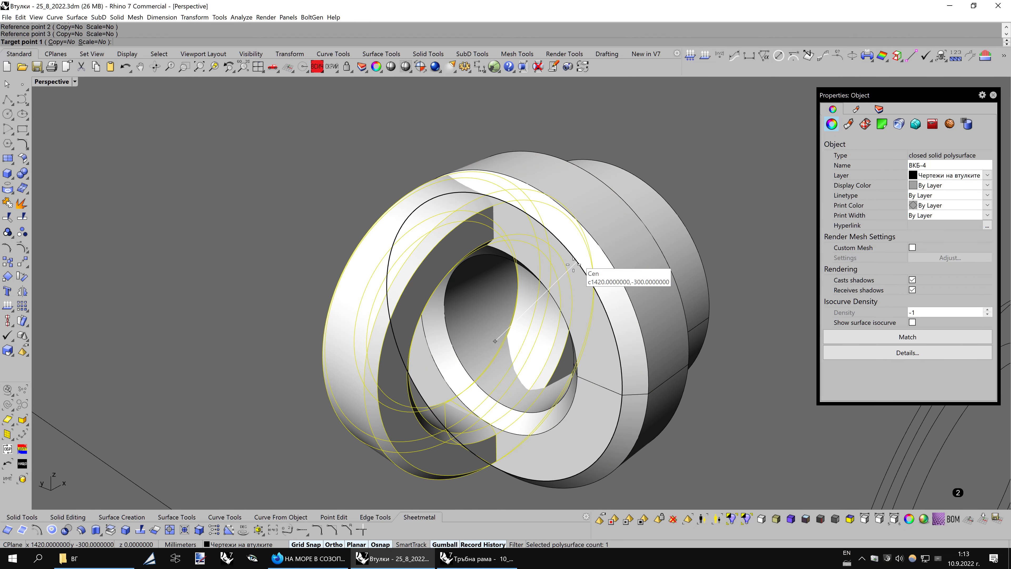
{"action": "scroll", "coordinate": [575, 269], "scroll_direction": "down", "scroll_amount": 2}
{"action": "scroll", "coordinate": [518, 271], "scroll_direction": "down", "scroll_amount": 2}
{"action": "left_click", "coordinate": [658, 241]}
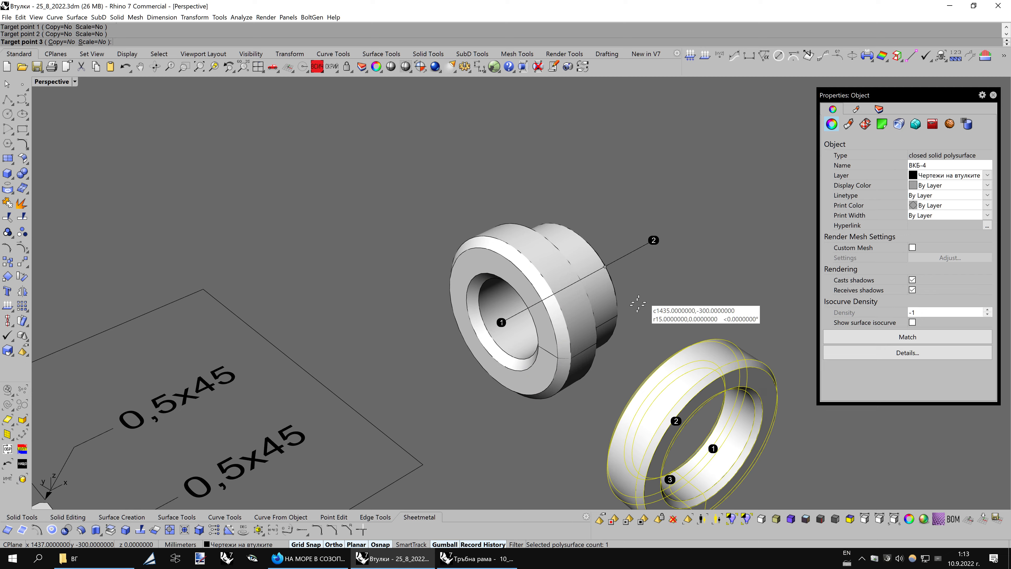
{"action": "scroll", "coordinate": [659, 247], "scroll_direction": "down", "scroll_amount": 4}
{"action": "left_click", "coordinate": [665, 351]}
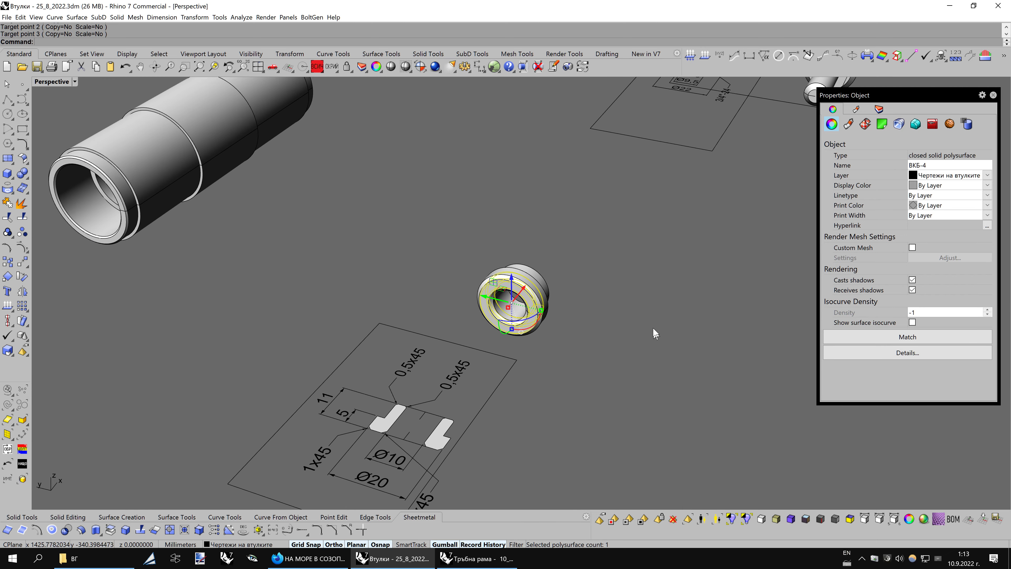
{"action": "scroll", "coordinate": [649, 318], "scroll_direction": "down", "scroll_amount": 4}
Copy the bushing 150 mm along X with the gumball
{"action": "left_click_drag", "start_coordinate": [488, 298], "coordinate": [310, 303]}
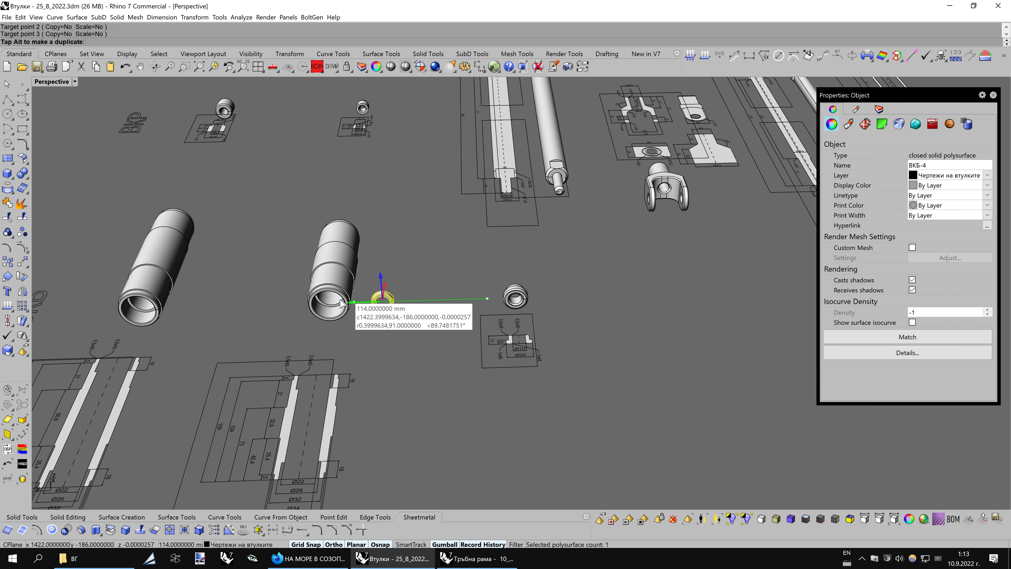
{"action": "key", "text": "Escape"}
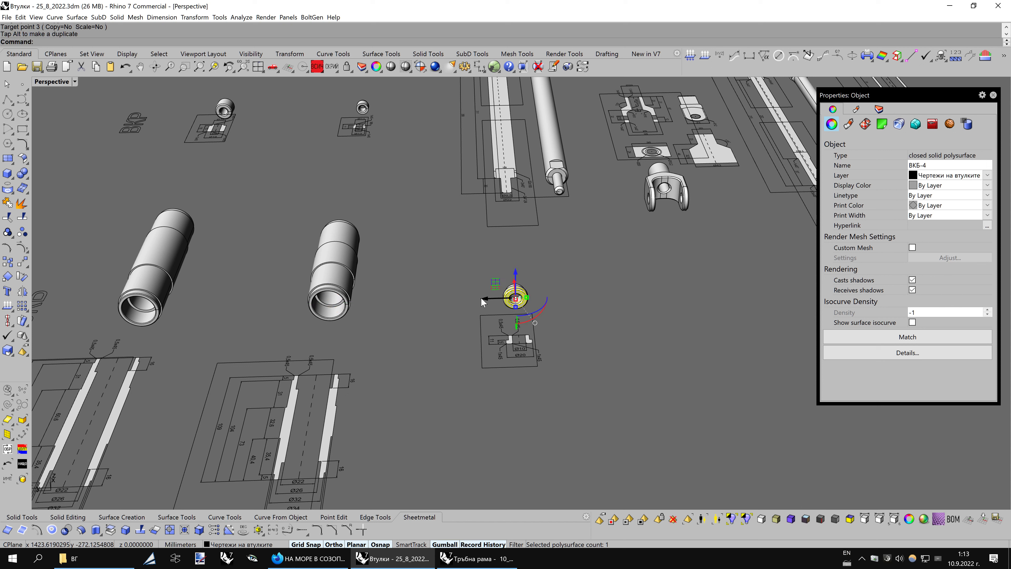
{"action": "left_click", "coordinate": [481, 298]}
{"action": "type", "text": "-150"}
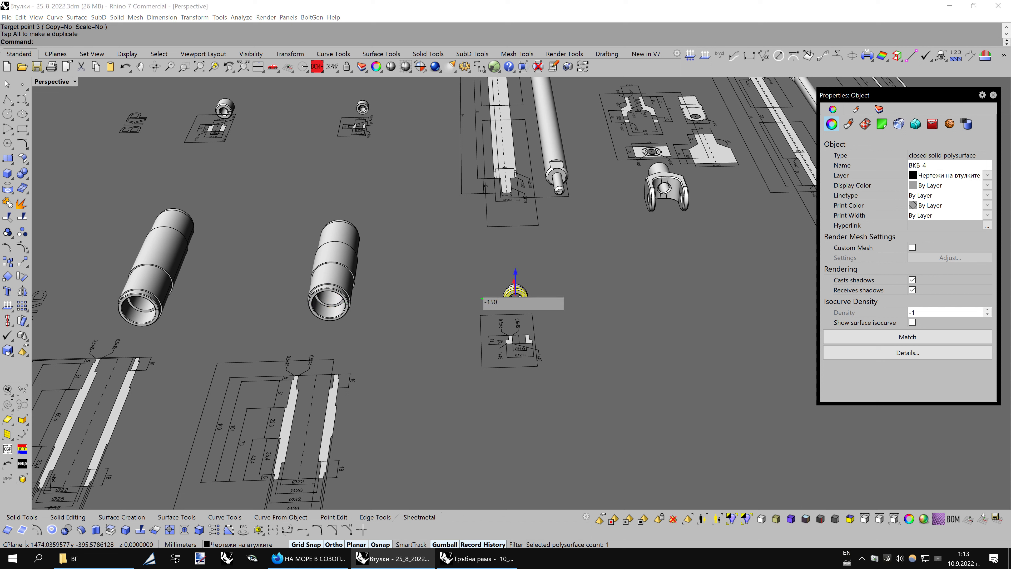
{"action": "key", "text": "Return"}
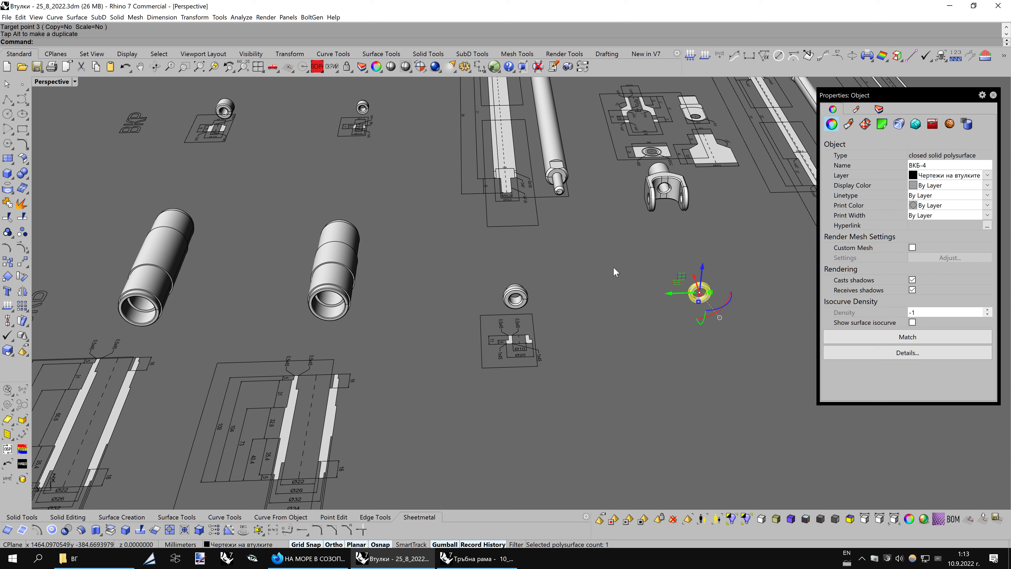
{"action": "left_click", "coordinate": [613, 267]}
Window-select the small section drawing, copy it 150 mm along X, and purge history
{"action": "mouse_move", "coordinate": [612, 302]}
{"action": "right_mouse_down"}
{"action": "mouse_move", "coordinate": [646, 320]}
{"action": "mouse_move", "coordinate": [601, 337]}
{"action": "mouse_move", "coordinate": [526, 292]}
{"action": "right_mouse_up"}
{"action": "left_click", "coordinate": [526, 294]}
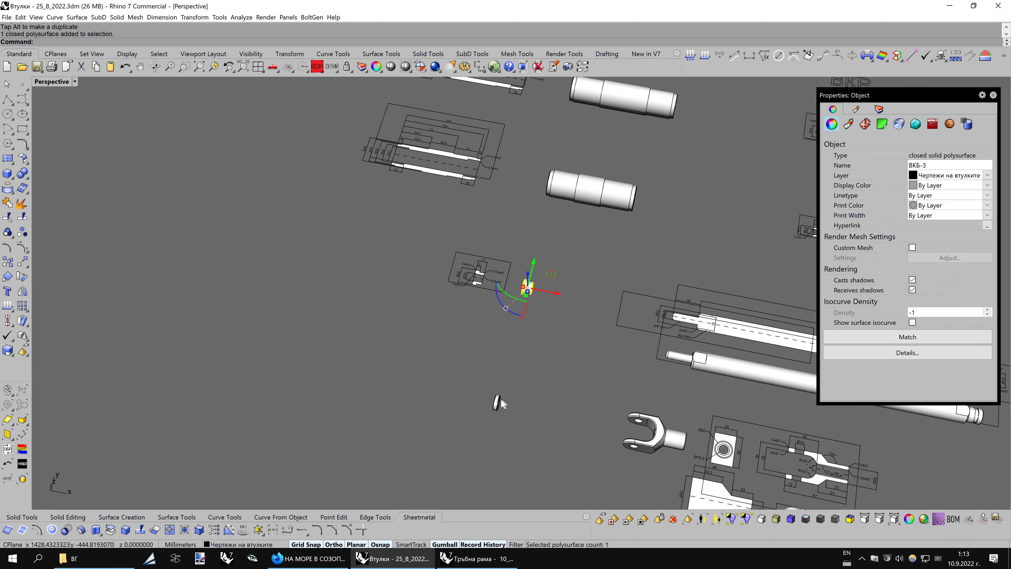
{"action": "left_click", "coordinate": [587, 353]}
{"action": "right_click_drag", "start_coordinate": [587, 354], "coordinate": [434, 247]}
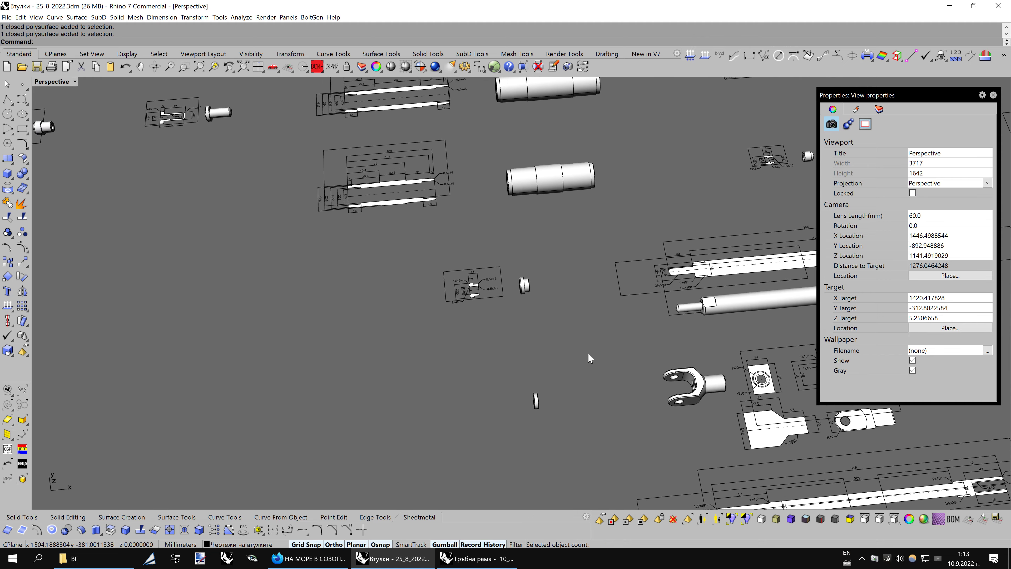
{"action": "left_click_drag", "start_coordinate": [436, 248], "coordinate": [513, 309]}
{"action": "mouse_move", "coordinate": [514, 310]}
{"action": "right_mouse_down"}
{"action": "mouse_move", "coordinate": [532, 312]}
{"action": "mouse_move", "coordinate": [490, 354]}
{"action": "right_mouse_up"}
{"action": "left_click_drag", "start_coordinate": [480, 342], "coordinate": [579, 346]}
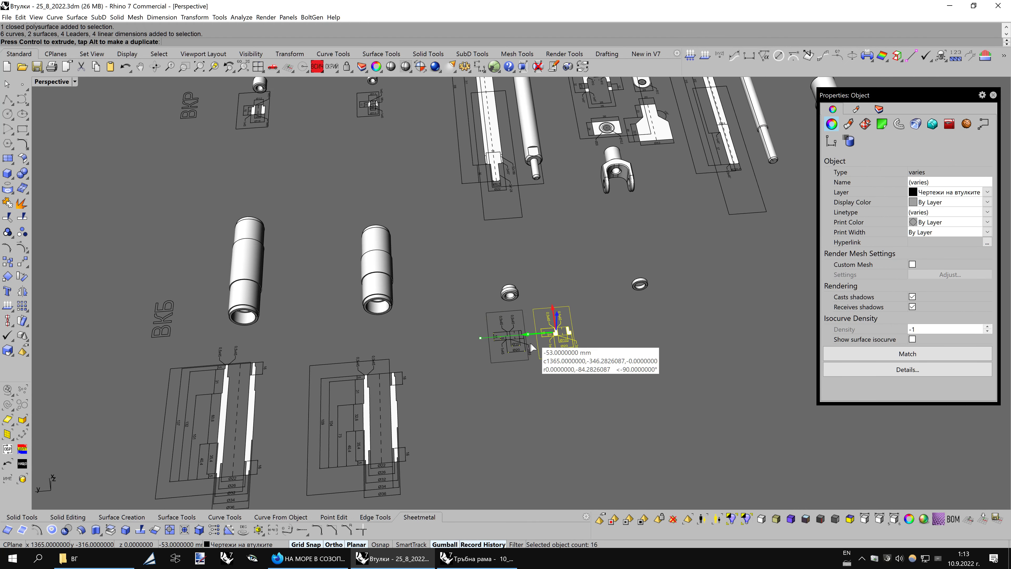
{"action": "type", "text": "15"}
{"action": "key", "text": "Return"}
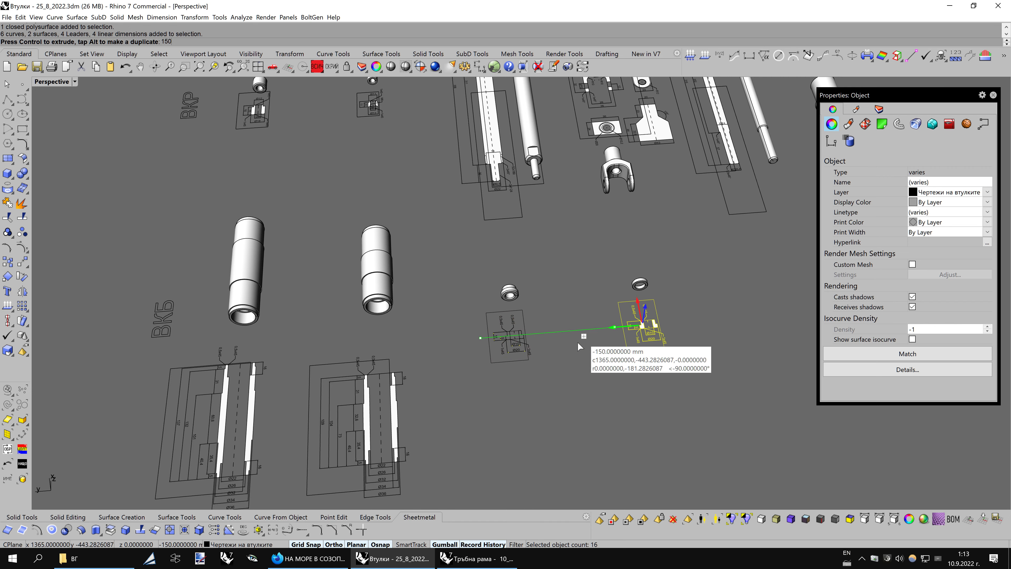
{"action": "left_click", "coordinate": [673, 519]}
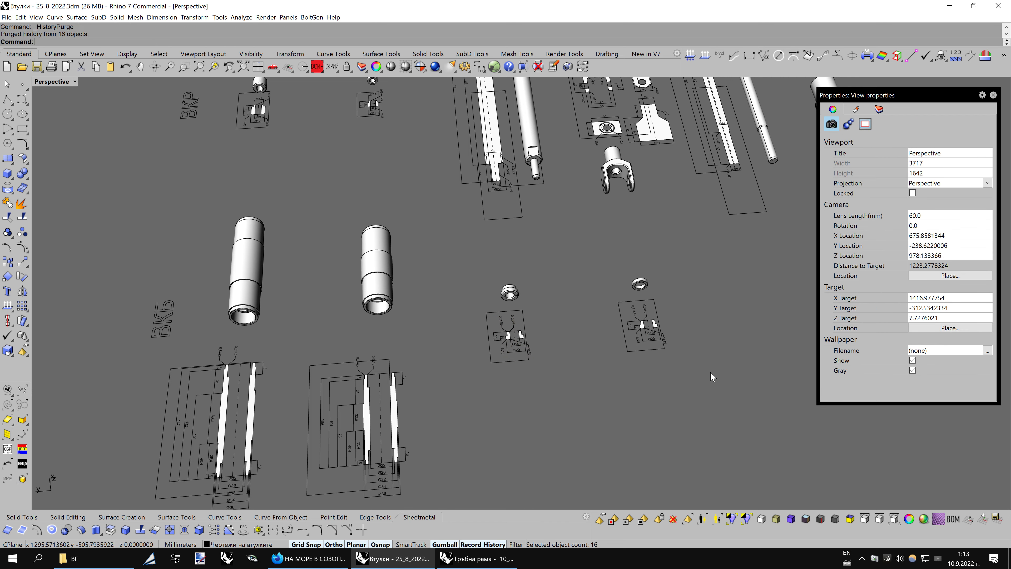
Draw a rectangular cutting plane through the new bushing
{"action": "left_click_drag", "start_coordinate": [313, 207], "coordinate": [558, 392]}
{"action": "scroll", "coordinate": [608, 279], "scroll_direction": "up", "scroll_amount": 3}
{"action": "key", "text": "Escape"}
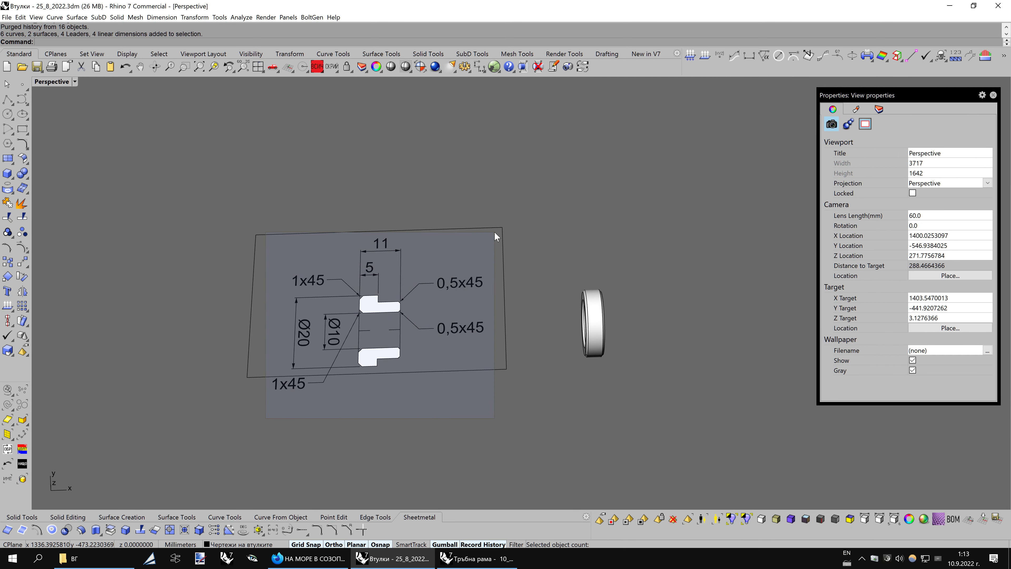
{"action": "left_click_drag", "start_coordinate": [494, 232], "coordinate": [495, 233]}
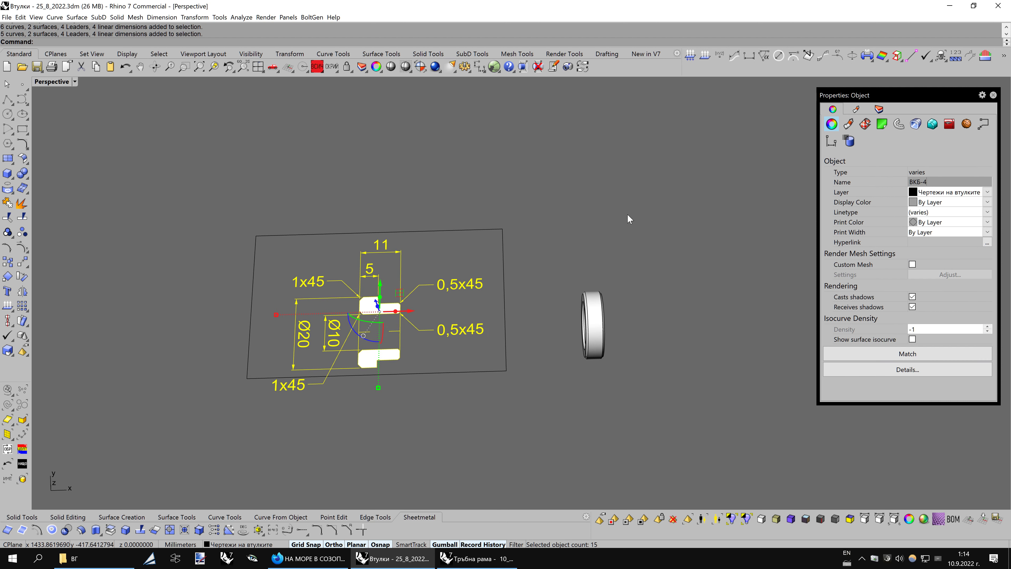
{"action": "key", "text": "Escape"}
{"action": "scroll", "coordinate": [589, 326], "scroll_direction": "down", "scroll_amount": 3}
{"action": "right_click_drag", "start_coordinate": [589, 325], "coordinate": [566, 303]}
{"action": "left_click", "coordinate": [7, 159]}
{"action": "right_click_drag", "start_coordinate": [596, 363], "coordinate": [585, 330]}
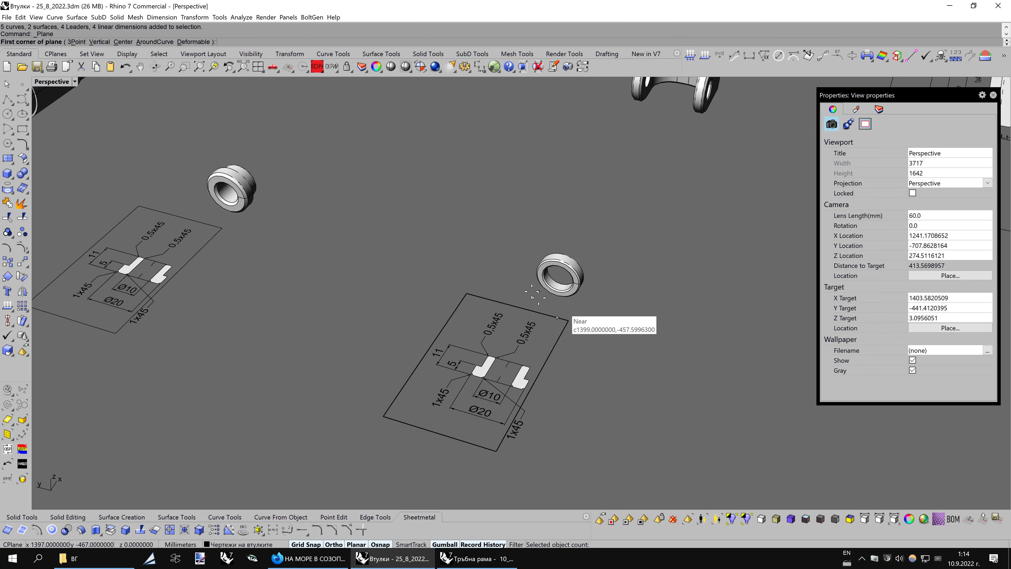
{"action": "left_click", "coordinate": [514, 243]}
{"action": "left_click", "coordinate": [629, 310]}
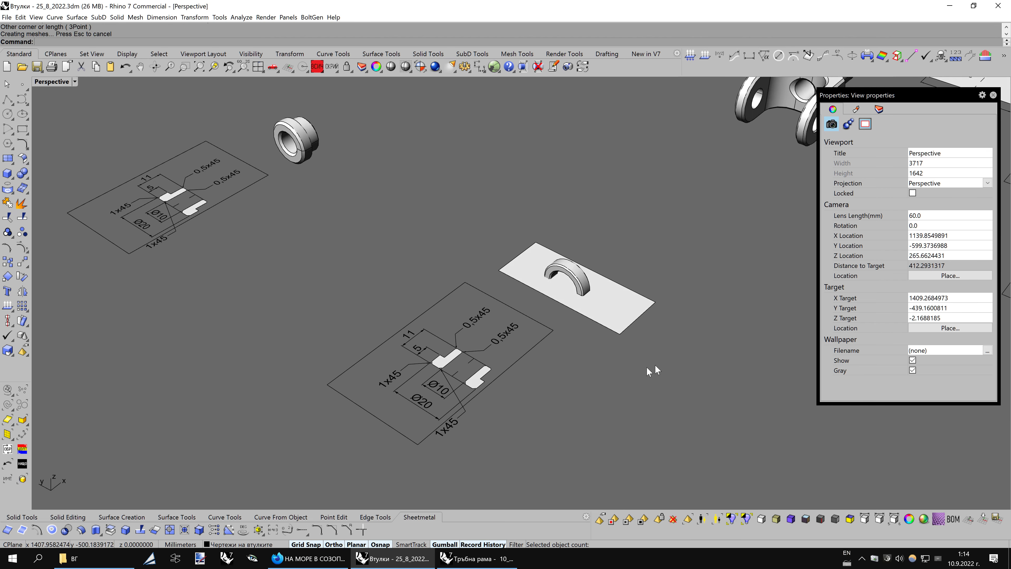
{"action": "scroll", "coordinate": [645, 367], "scroll_direction": "up", "scroll_amount": 5}
Intersect the plane with the bushing to create two closed section curves
{"action": "left_click", "coordinate": [272, 518]}
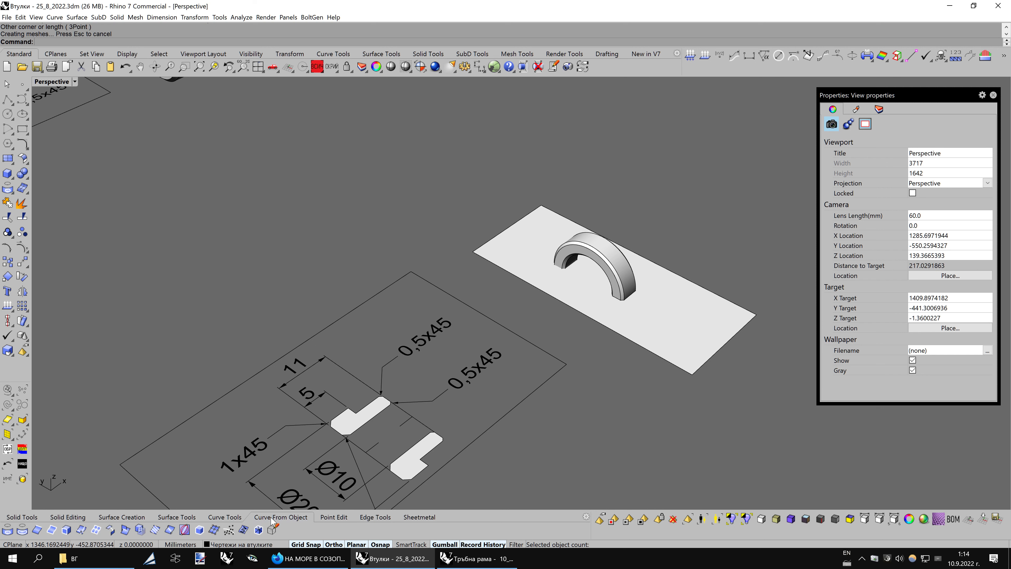
{"action": "left_click", "coordinate": [124, 531]}
{"action": "left_click", "coordinate": [698, 326]}
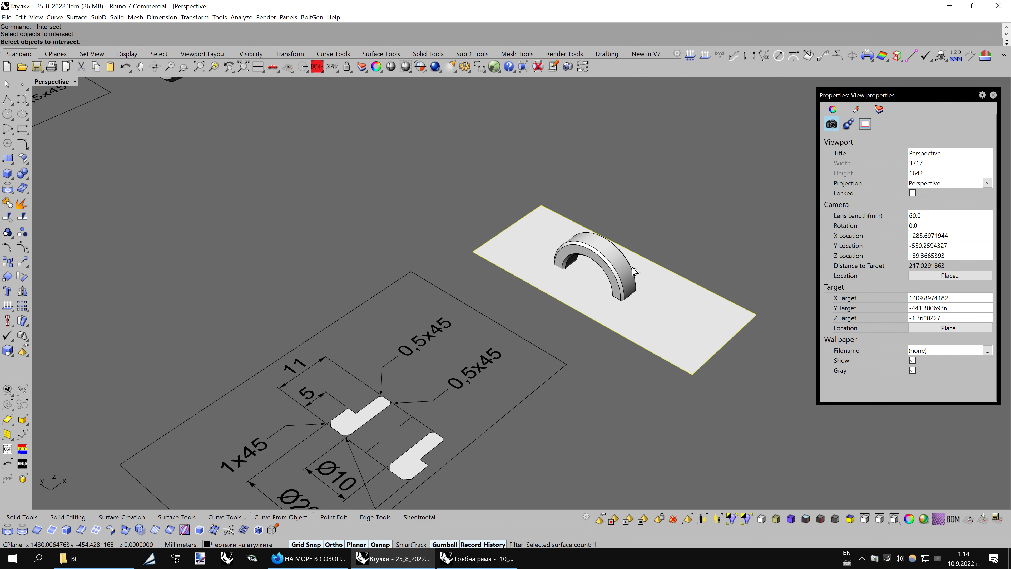
{"action": "key", "text": "Return"}
Move the two section curves onto the drawing plane and delete the cutting plane
{"action": "mouse_move", "coordinate": [632, 271]}
{"action": "right_mouse_down"}
{"action": "mouse_move", "coordinate": [679, 514]}
{"action": "mouse_move", "coordinate": [709, 306]}
{"action": "right_mouse_up"}
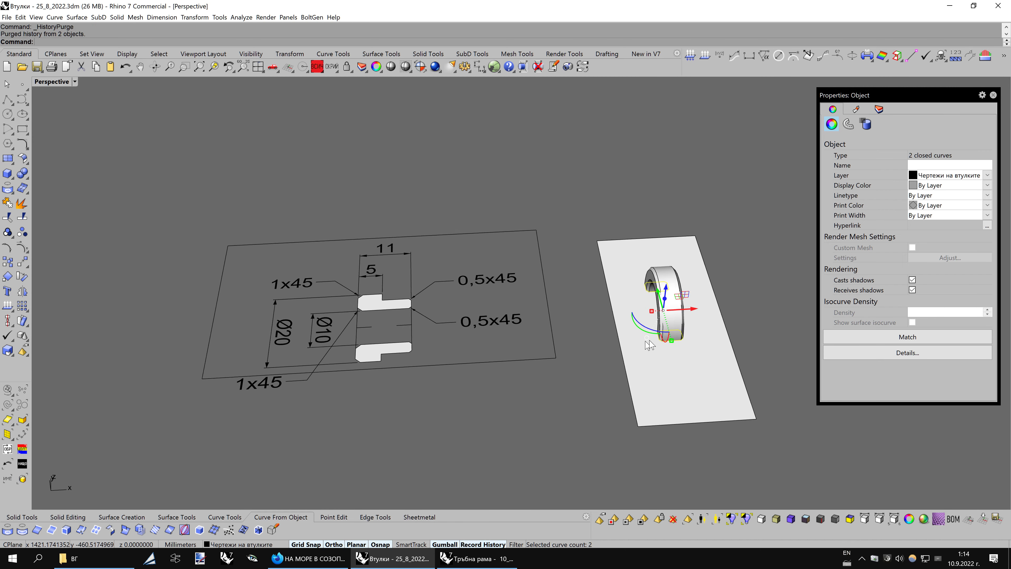
{"action": "left_click_drag", "start_coordinate": [700, 310], "coordinate": [405, 327]}
{"action": "right_click_drag", "start_coordinate": [544, 367], "coordinate": [668, 325]}
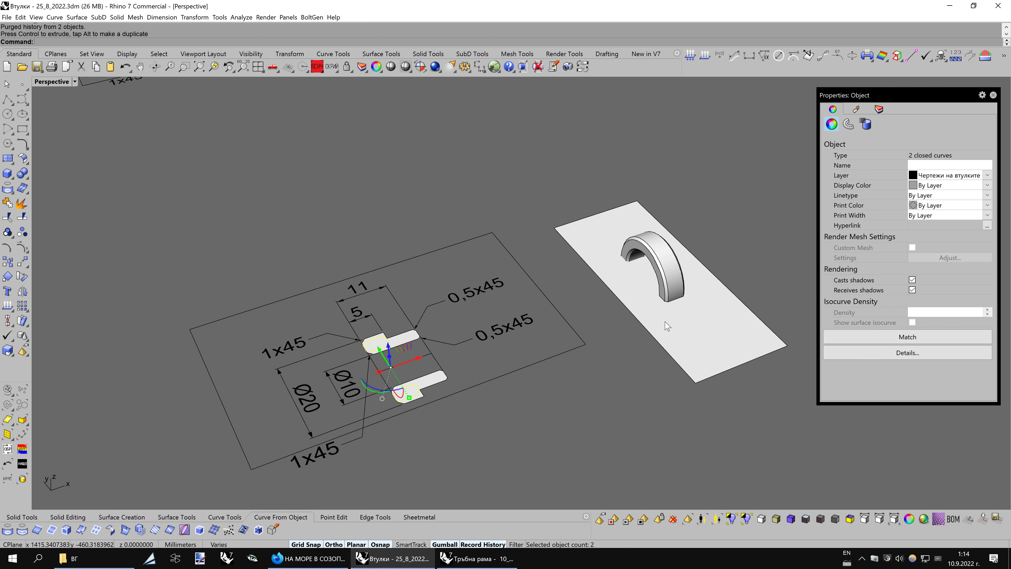
{"action": "left_click", "coordinate": [676, 325]}
{"action": "key", "text": "Delete"}
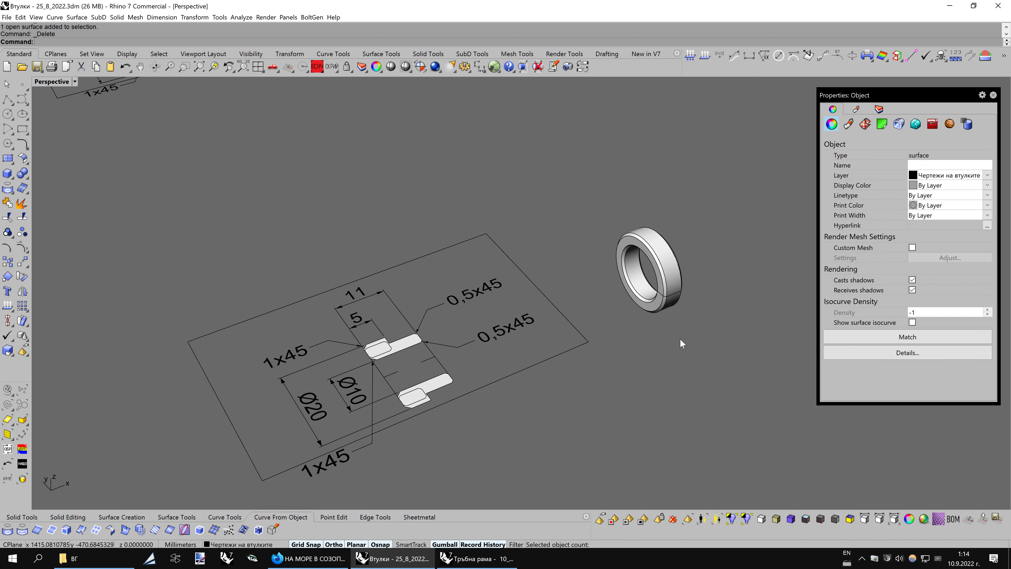
Delete the old upper profile surface and move the loose lower profile piece to the right
{"action": "right_click_drag", "start_coordinate": [474, 362], "coordinate": [481, 357]}
{"action": "scroll", "coordinate": [480, 355], "scroll_direction": "up", "scroll_amount": 2}
{"action": "scroll", "coordinate": [480, 355], "scroll_direction": "up", "scroll_amount": 2}
{"action": "scroll", "coordinate": [480, 355], "scroll_direction": "up", "scroll_amount": 2}
{"action": "left_click", "coordinate": [486, 318]}
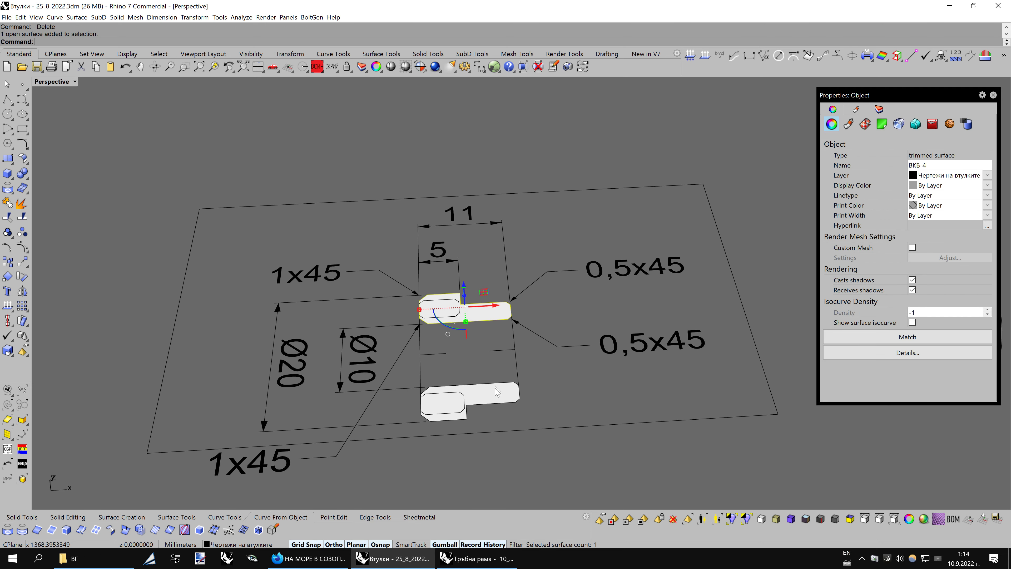
{"action": "key", "text": "Delete"}
{"action": "left_click", "coordinate": [485, 397]}
{"action": "left_click_drag", "start_coordinate": [496, 405], "coordinate": [604, 398]}
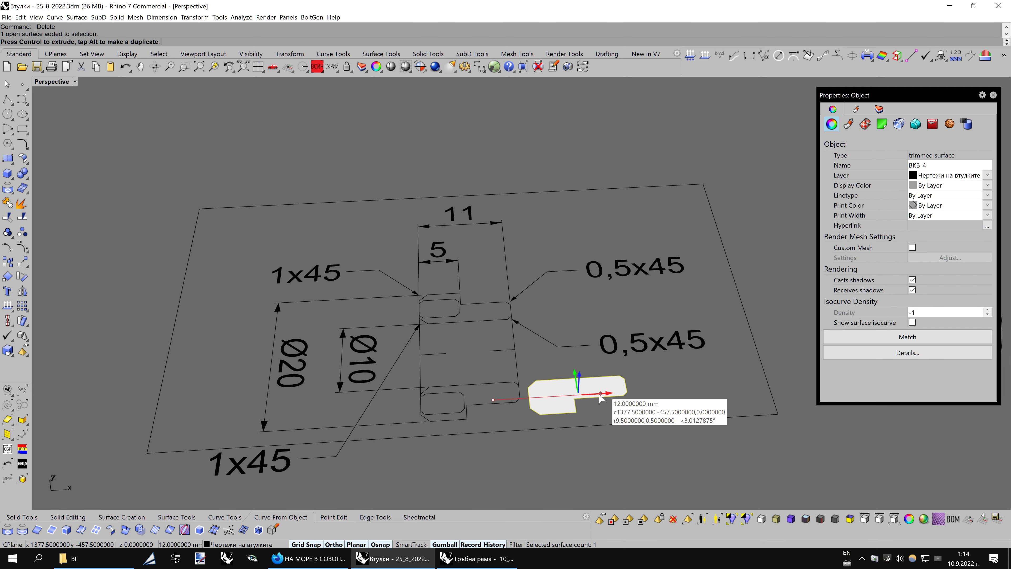
Fill both slot outlines with PlanarSrf and pick the right profile as property source
{"action": "left_click", "coordinate": [454, 385]}
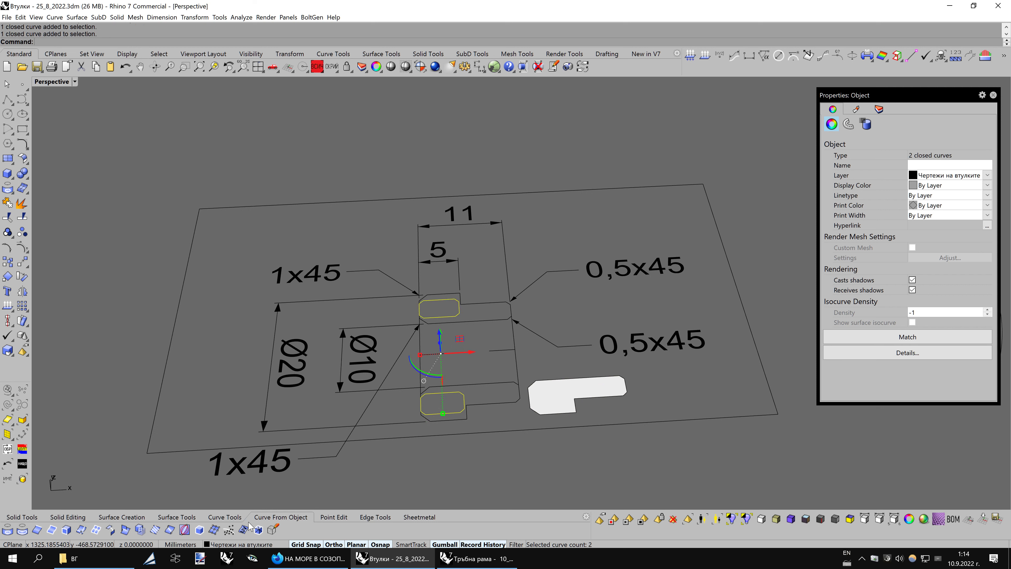
{"action": "left_click", "coordinate": [280, 516]}
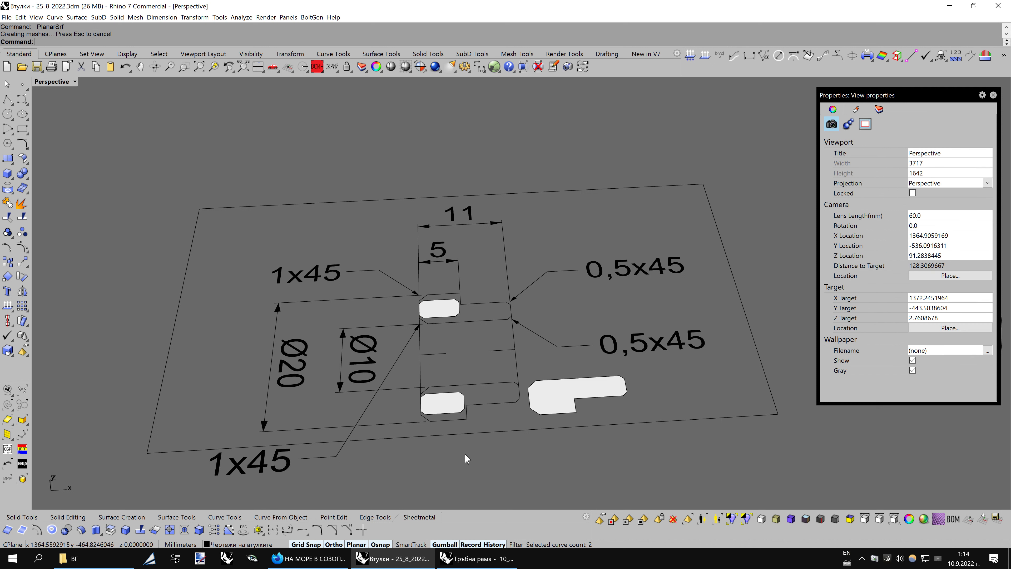
{"action": "left_click", "coordinate": [444, 409]}
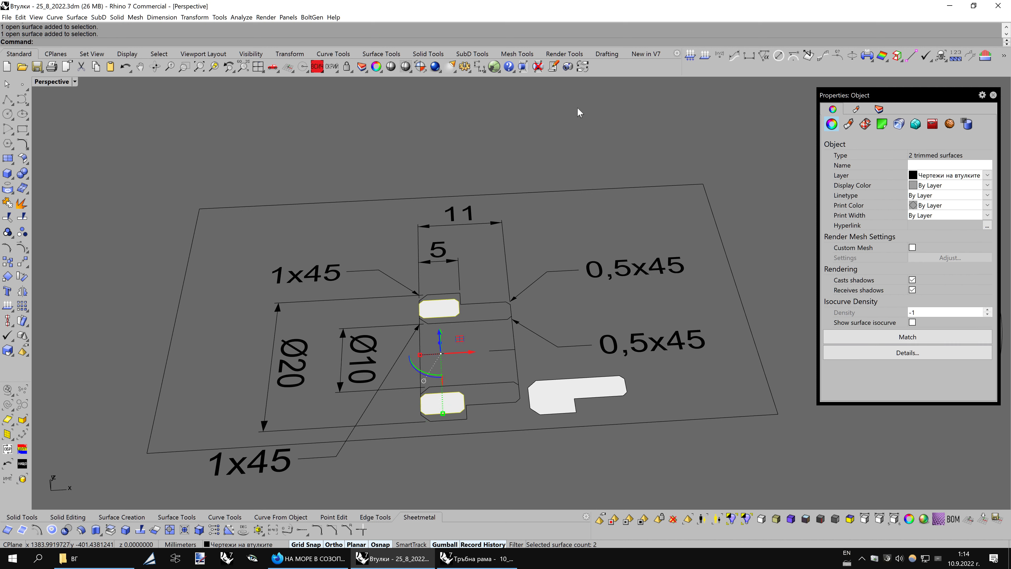
{"action": "left_click", "coordinate": [553, 391]}
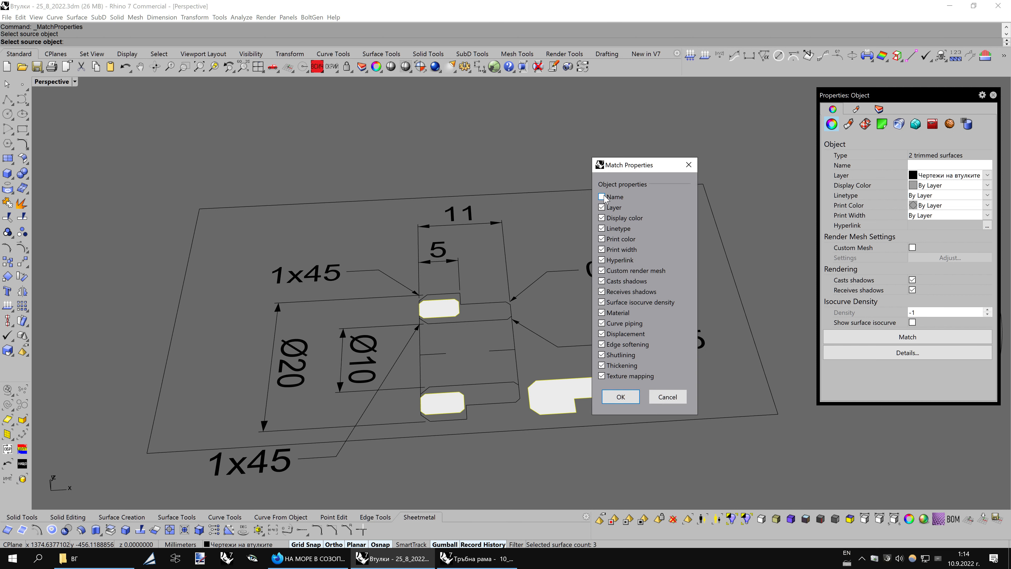
Apply the right profile's properties to the slot surfaces, delete that surface, and move its outline aside
{"action": "left_click", "coordinate": [615, 398]}
{"action": "left_click", "coordinate": [604, 393]}
{"action": "key", "text": "Delete"}
{"action": "left_click", "coordinate": [477, 385]}
{"action": "left_click_drag", "start_coordinate": [494, 404], "coordinate": [582, 395]}
Select the two slot outlines and switch the view to Wireframe
{"action": "left_click", "coordinate": [465, 402]}
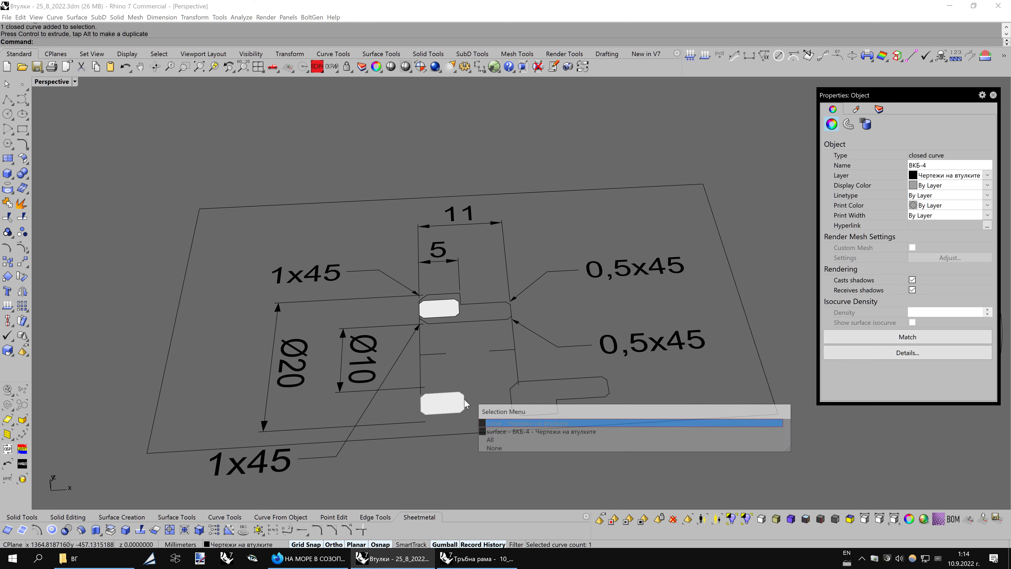
{"action": "left_click", "coordinate": [486, 422]}
{"action": "left_click", "coordinate": [453, 317], "text": "shift"}
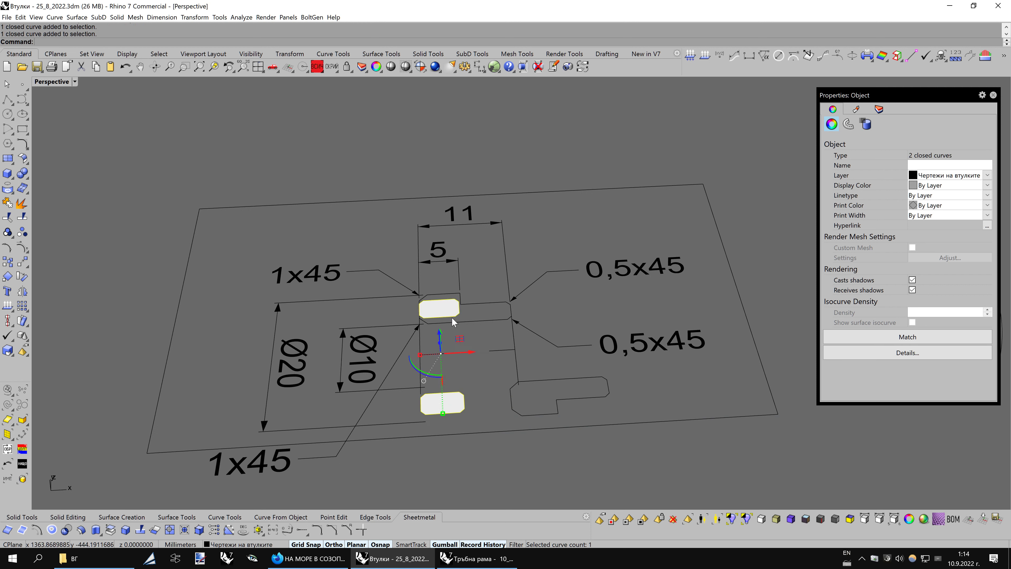
{"action": "key", "text": "ctrl+alt+w"}
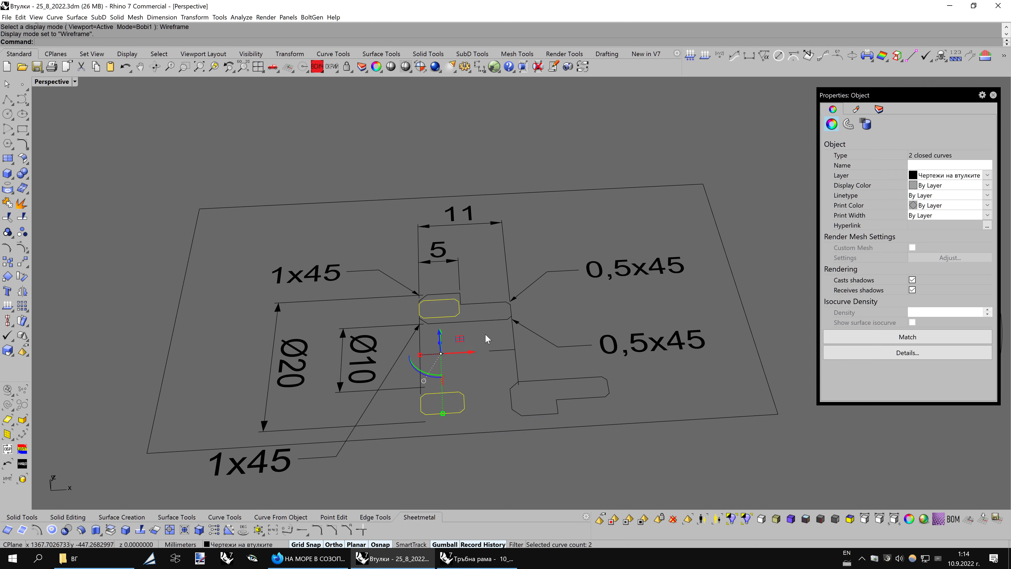
{"action": "key", "text": "Escape"}
{"action": "scroll", "coordinate": [466, 386], "scroll_direction": "up", "scroll_amount": 2}
{"action": "scroll", "coordinate": [460, 393], "scroll_direction": "up", "scroll_amount": 2}
Match the slot outlines' properties to the right profile outline, then delete that outline
{"action": "left_click", "coordinate": [458, 394]}
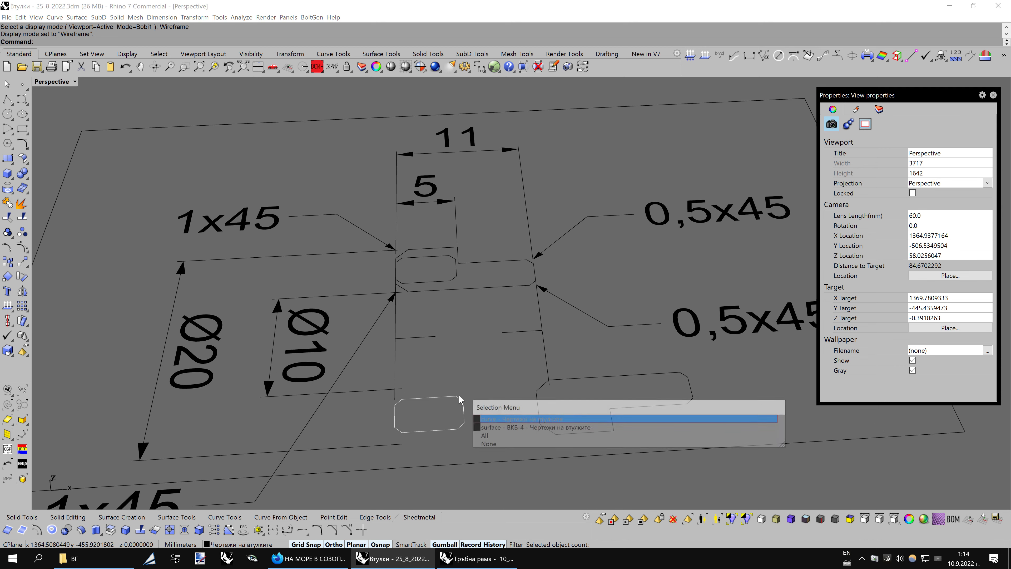
{"action": "left_click", "coordinate": [486, 419]}
{"action": "left_click", "coordinate": [453, 279], "text": "shift"}
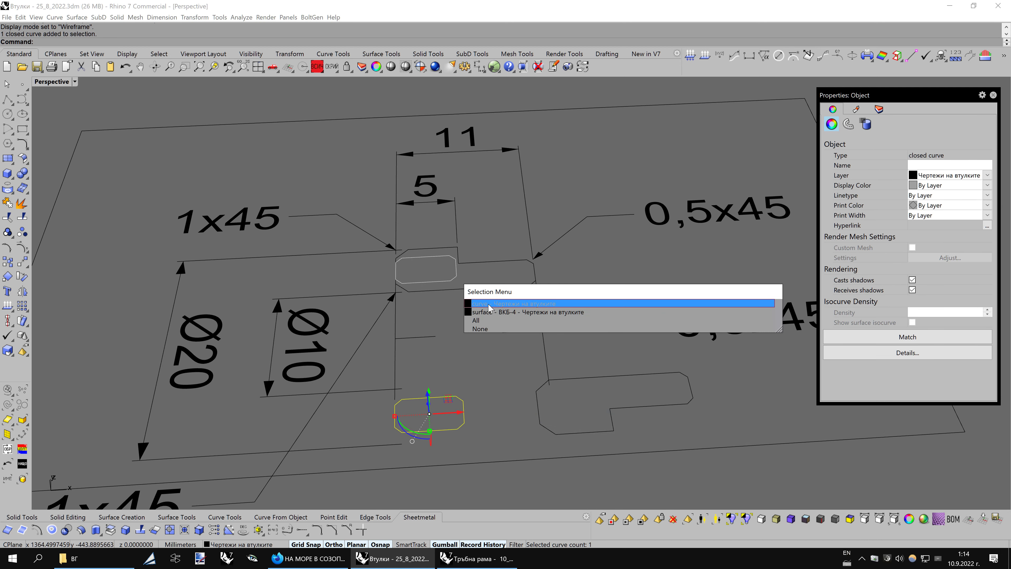
{"action": "left_click", "coordinate": [489, 304]}
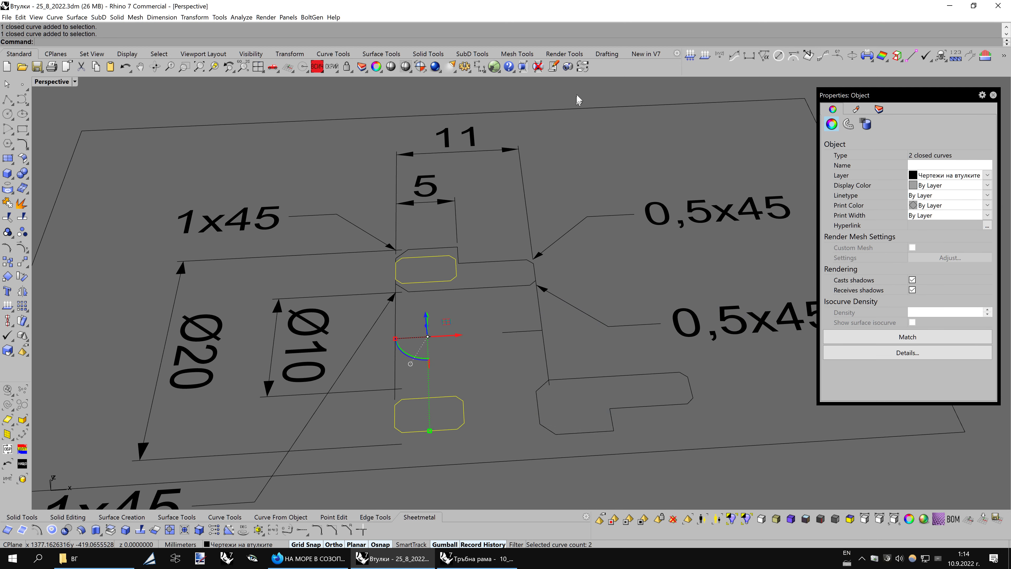
{"action": "left_click", "coordinate": [591, 380]}
{"action": "key", "text": "Return"}
{"action": "key", "text": "Delete"}
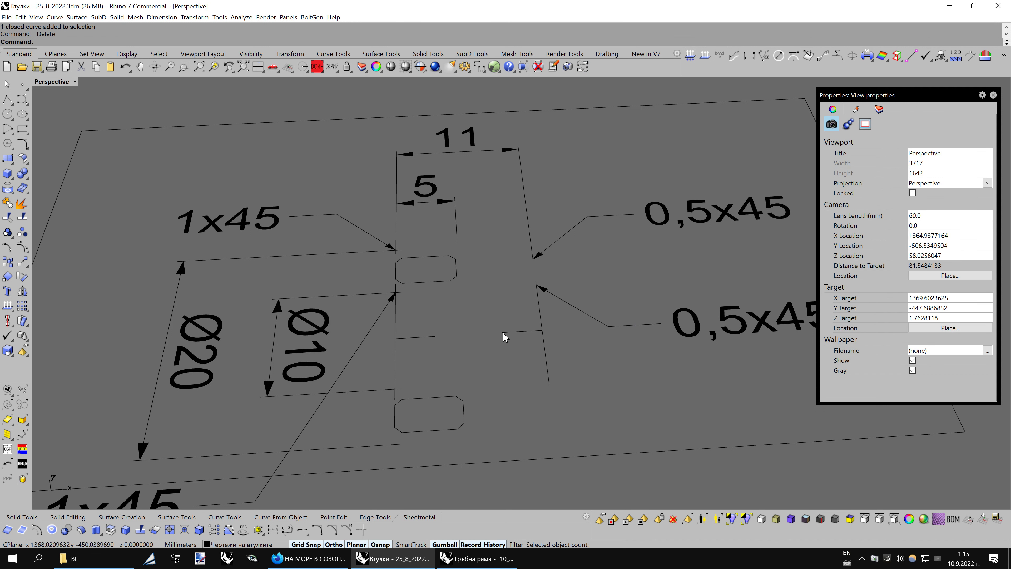
Start Scale1D on the middle horizontal line, base at its left end, reference at its right
{"action": "left_click", "coordinate": [503, 333]}
{"action": "middle_click", "coordinate": [509, 351]}
{"action": "left_click", "coordinate": [485, 366]}
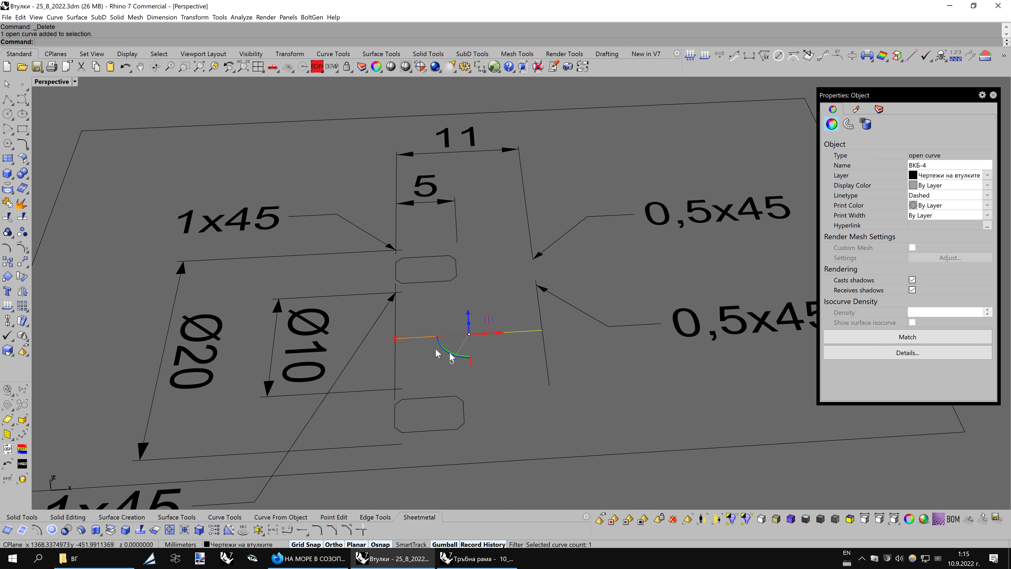
{"action": "left_click", "coordinate": [395, 339]}
{"action": "left_click", "coordinate": [542, 329]}
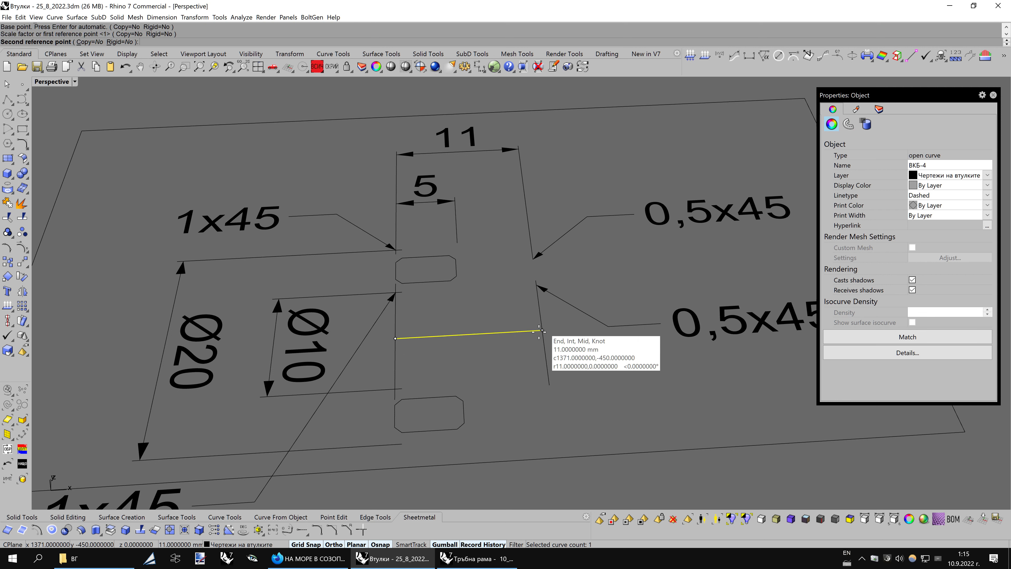
Shorten the middle line to the slot edge and snap the right bore line's ends to the slot corners
{"action": "left_click", "coordinate": [459, 274]}
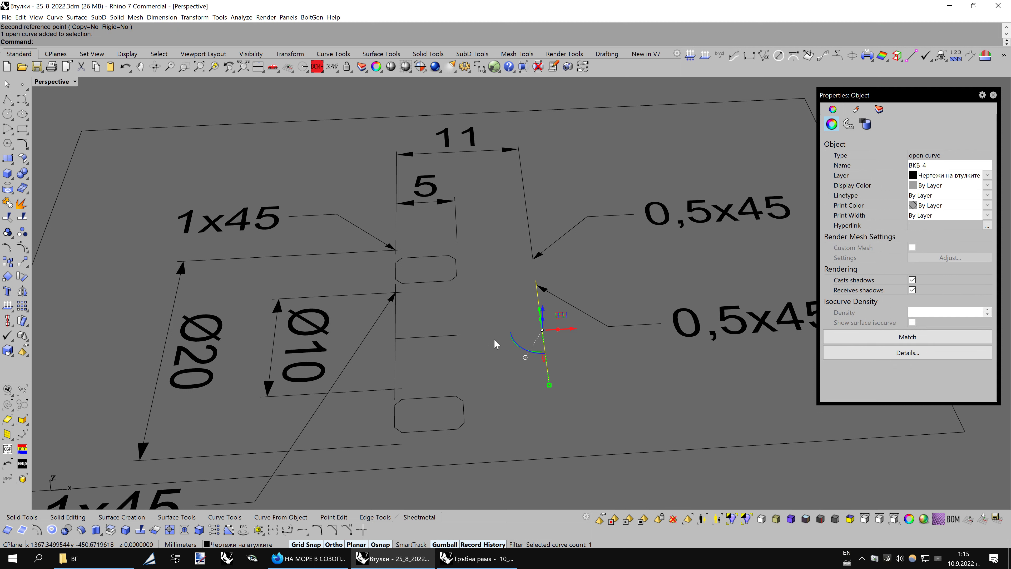
{"action": "scroll", "coordinate": [494, 366], "scroll_direction": "up", "scroll_amount": 1}
{"action": "key", "text": "F10"}
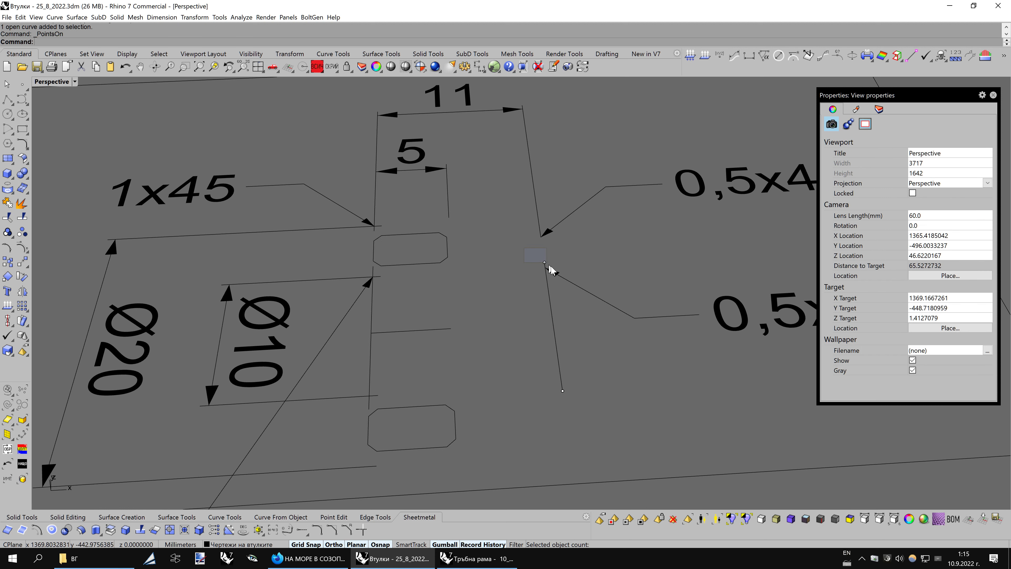
{"action": "left_click_drag", "start_coordinate": [545, 262], "coordinate": [448, 257]}
{"action": "left_click", "coordinate": [563, 390]}
{"action": "left_click_drag", "start_coordinate": [562, 391], "coordinate": [455, 410]}
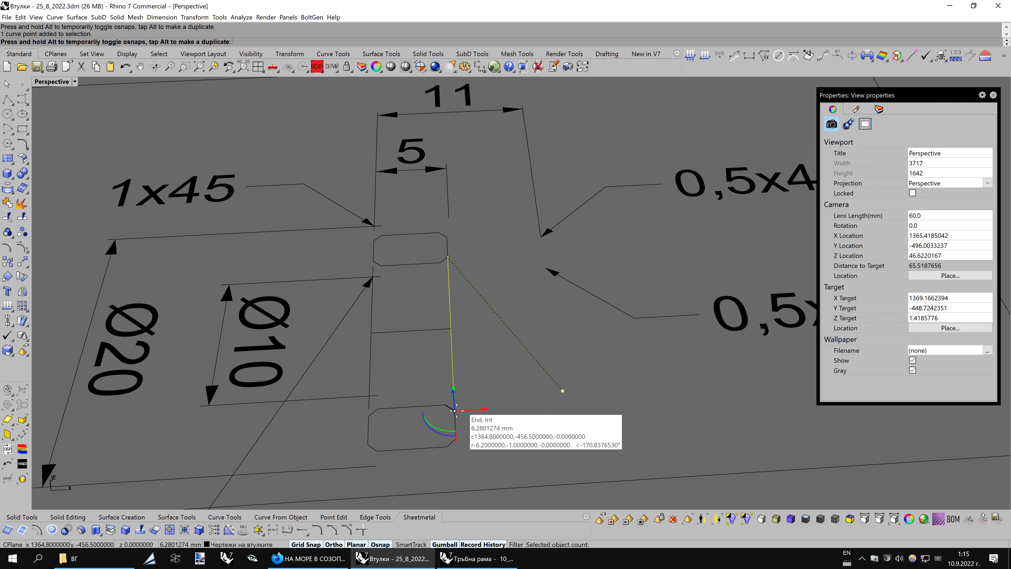
In a maximized Top wireframe view, snap the left bore line's end onto the slot's chamfer corner
{"action": "left_click", "coordinate": [370, 378]}
{"action": "key", "text": "F10"}
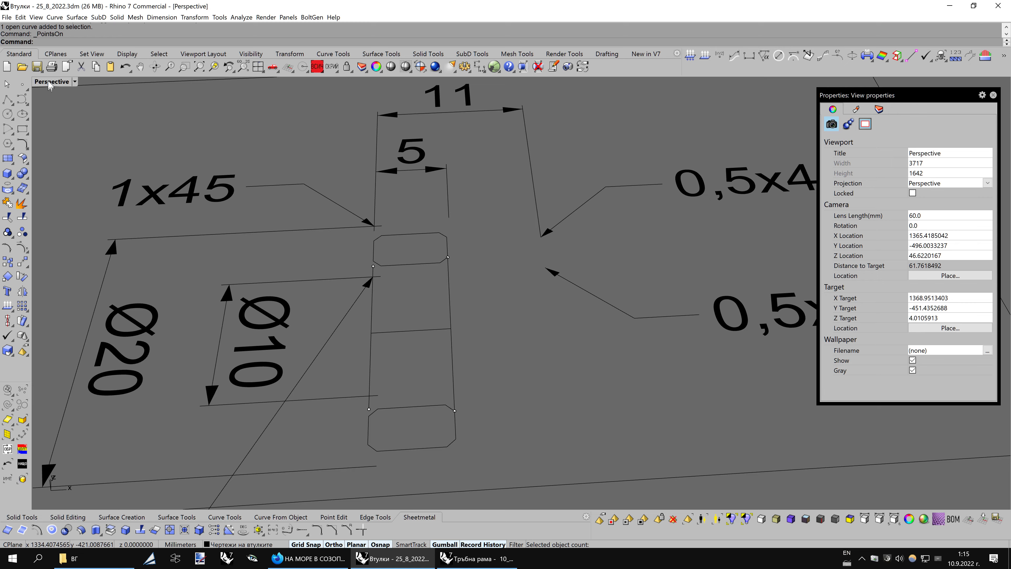
{"action": "double_click", "coordinate": [49, 81]}
{"action": "key", "text": "ctrl+F1"}
{"action": "key", "text": "ctrl+alt+w"}
{"action": "scroll", "coordinate": [538, 280], "scroll_direction": "up", "scroll_amount": 3}
{"action": "scroll", "coordinate": [564, 305], "scroll_direction": "up", "scroll_amount": 3}
{"action": "scroll", "coordinate": [575, 321], "scroll_direction": "up", "scroll_amount": 3}
{"action": "scroll", "coordinate": [578, 324], "scroll_direction": "up", "scroll_amount": 5}
{"action": "key", "text": "ctrl+alt+e"}
{"action": "scroll", "coordinate": [577, 324], "scroll_direction": "up", "scroll_amount": 4}
{"action": "scroll", "coordinate": [470, 297], "scroll_direction": "up", "scroll_amount": 3}
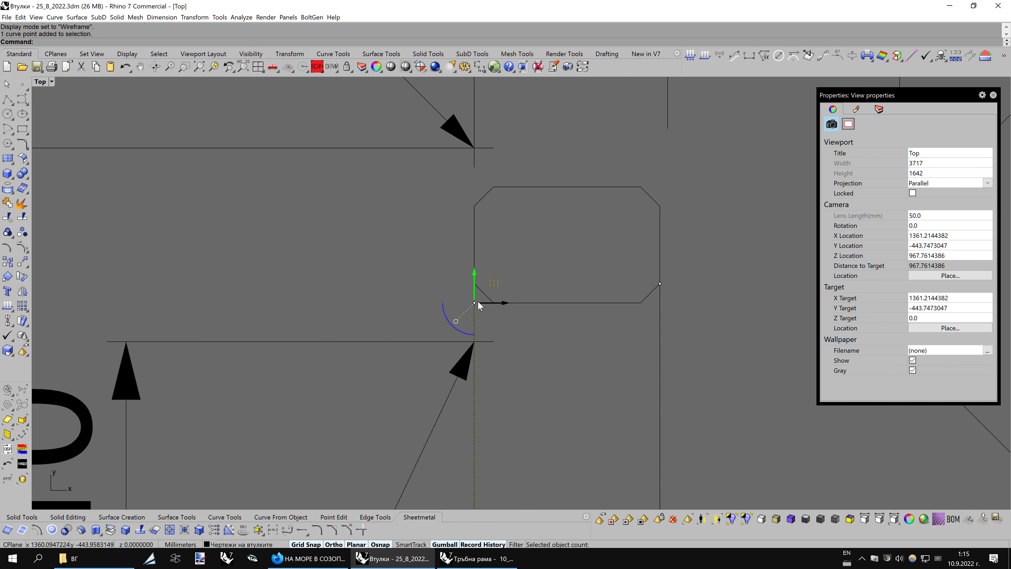
{"action": "left_click", "coordinate": [473, 303]}
{"action": "scroll", "coordinate": [518, 306], "scroll_direction": "down", "scroll_amount": 3}
{"action": "scroll", "coordinate": [559, 311], "scroll_direction": "up", "scroll_amount": 3}
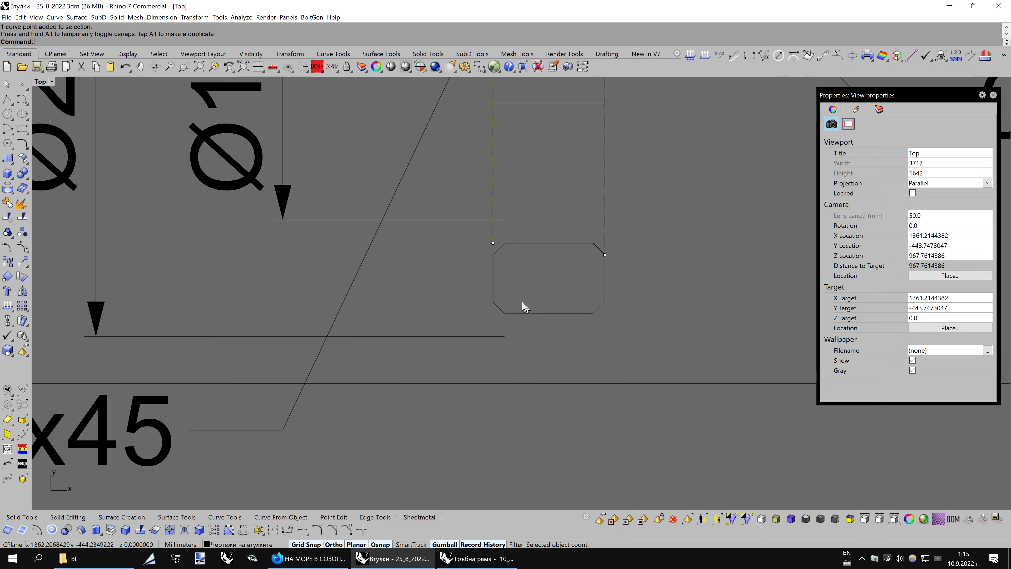
{"action": "scroll", "coordinate": [524, 305], "scroll_direction": "up", "scroll_amount": 3}
{"action": "left_click", "coordinate": [461, 187]}
{"action": "left_click", "coordinate": [462, 187]}
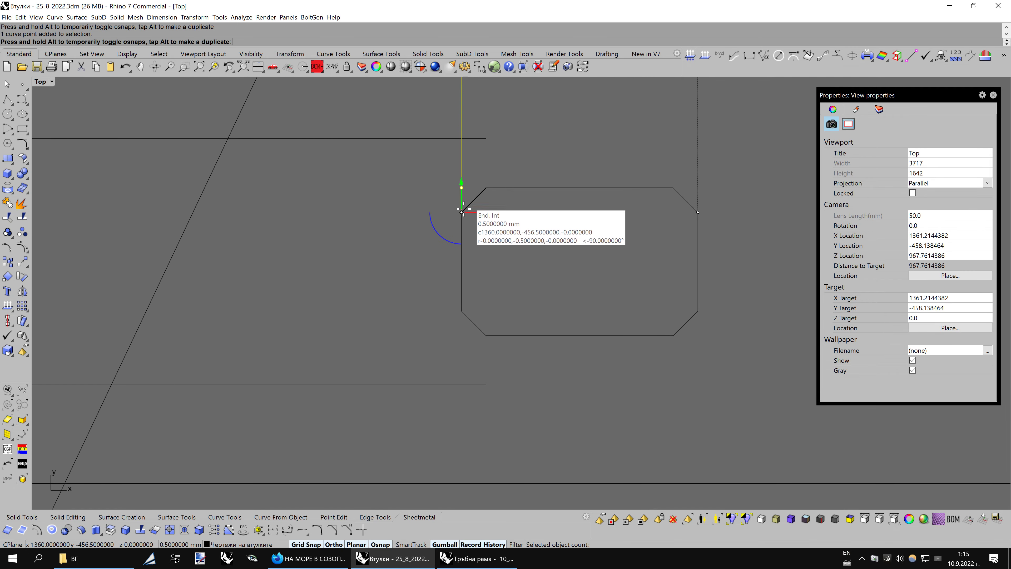
{"action": "scroll", "coordinate": [577, 278], "scroll_direction": "down", "scroll_amount": 8}
{"action": "scroll", "coordinate": [621, 298], "scroll_direction": "down", "scroll_amount": 2}
{"action": "scroll", "coordinate": [623, 304], "scroll_direction": "up", "scroll_amount": 5}
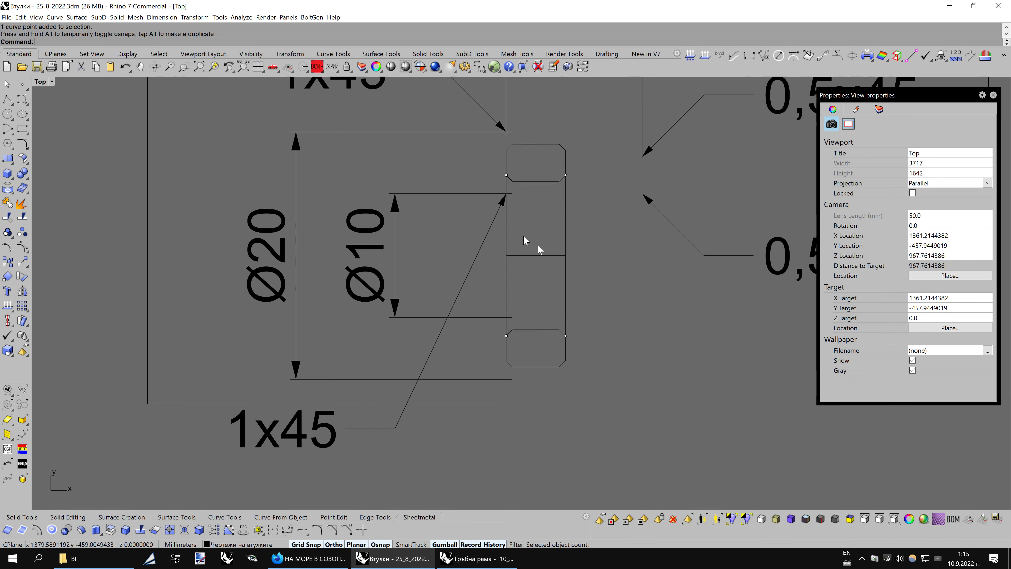
Stretch the Ø10 dimension's upper grip up to the chamfer corner
{"action": "left_click", "coordinate": [473, 198]}
{"action": "scroll", "coordinate": [519, 223], "scroll_direction": "up", "scroll_amount": 2}
{"action": "key", "text": "F10"}
{"action": "scroll", "coordinate": [519, 224], "scroll_direction": "up", "scroll_amount": 1}
{"action": "left_click", "coordinate": [517, 208]}
{"action": "left_click_drag", "start_coordinate": [517, 208], "coordinate": [507, 187]}
{"action": "left_click", "coordinate": [516, 409]}
Stretch the dimension's lower end so it reads Ø12, and measure the 12 mm span
{"action": "left_click_drag", "start_coordinate": [519, 413], "coordinate": [514, 429]}
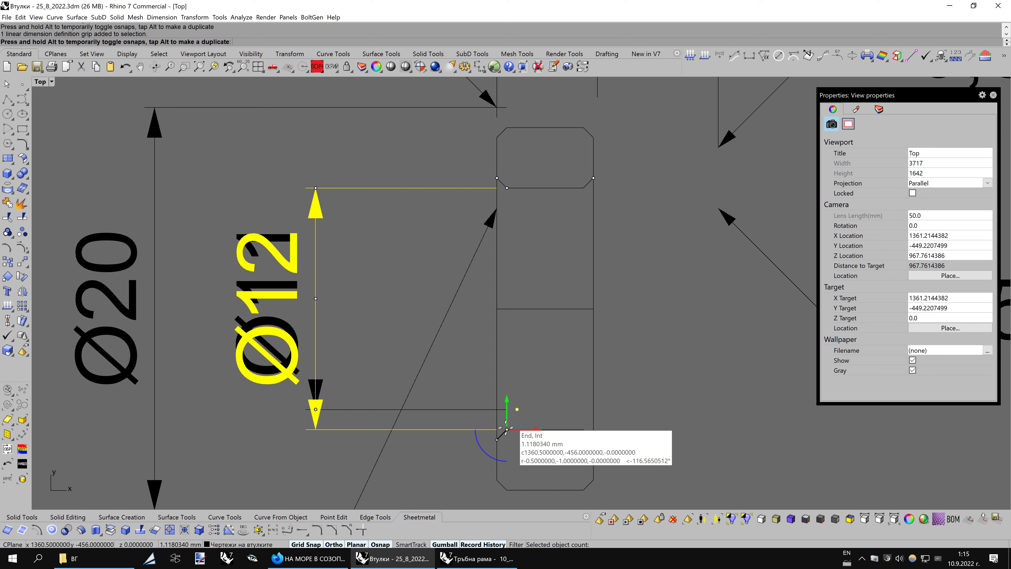
{"action": "scroll", "coordinate": [531, 391], "scroll_direction": "down", "scroll_amount": 1}
{"action": "scroll", "coordinate": [577, 349], "scroll_direction": "down", "scroll_amount": 1}
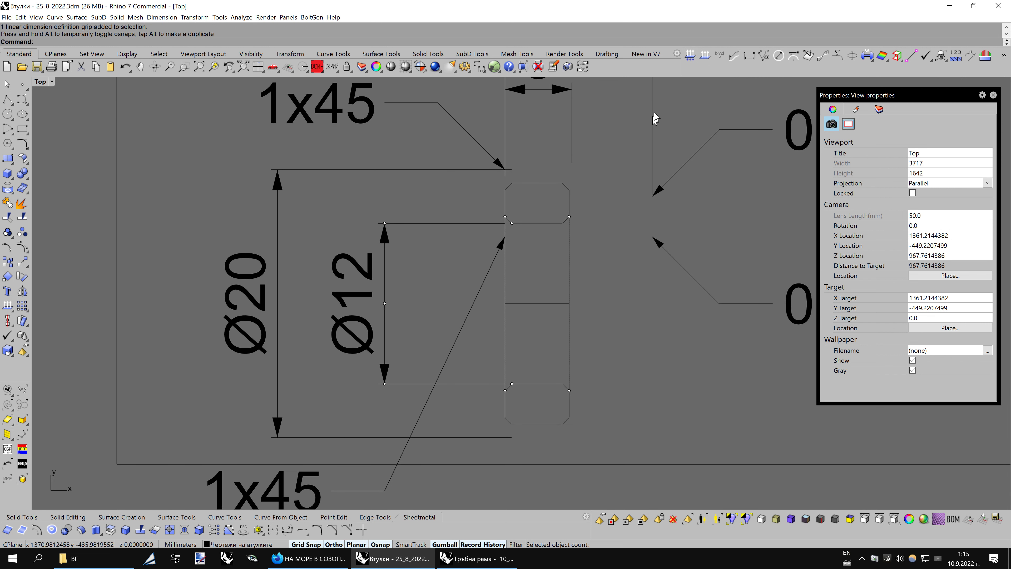
{"action": "left_click", "coordinate": [749, 60]}
{"action": "left_click", "coordinate": [384, 224]}
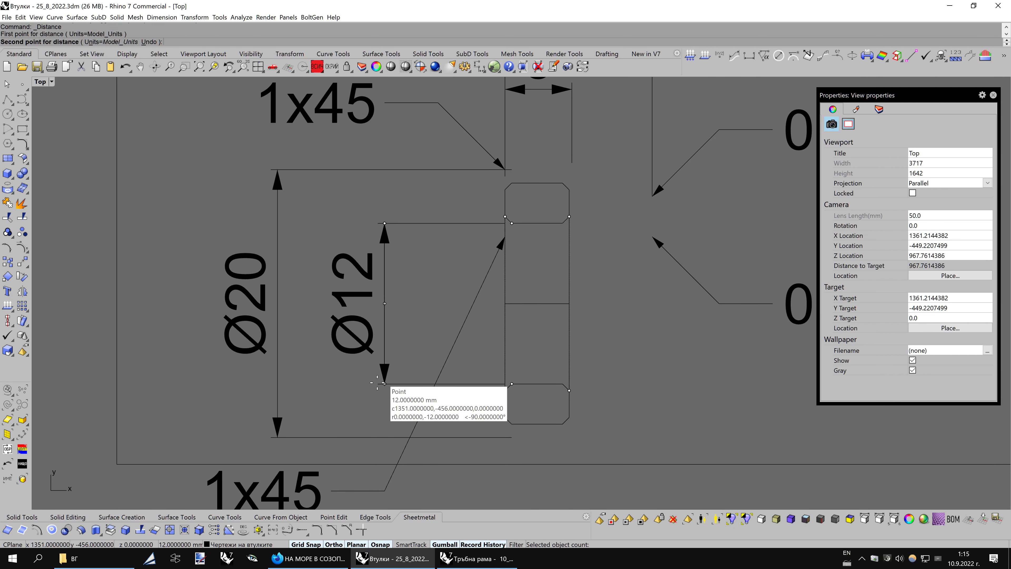
{"action": "left_click", "coordinate": [378, 382]}
Stretch the Ø20 dimension onto the chamfer corners to read Ø18, and measure its 16 mm span
{"action": "left_click", "coordinate": [474, 170]}
{"action": "key", "text": "F10"}
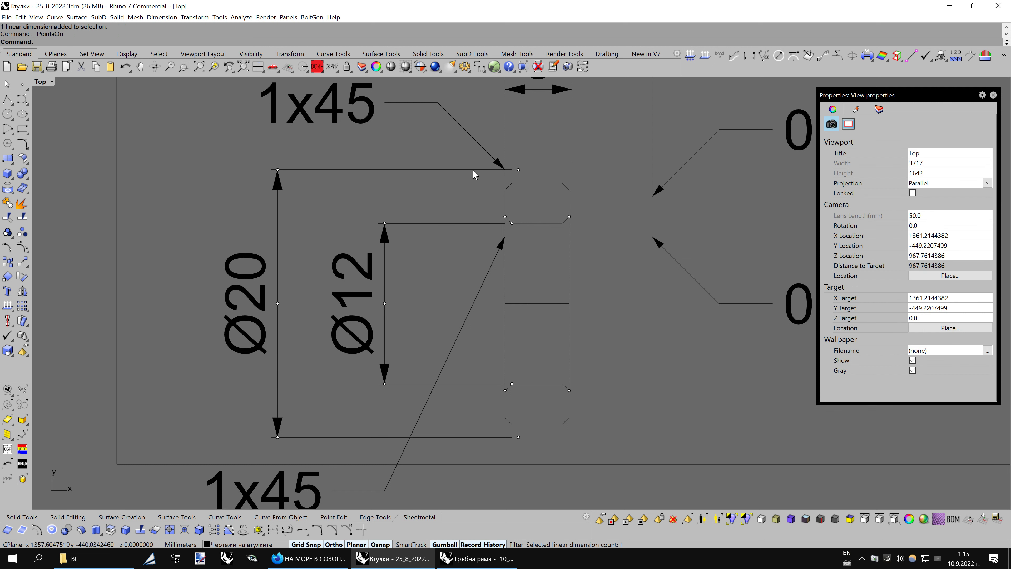
{"action": "left_click_drag", "start_coordinate": [518, 170], "coordinate": [512, 184]}
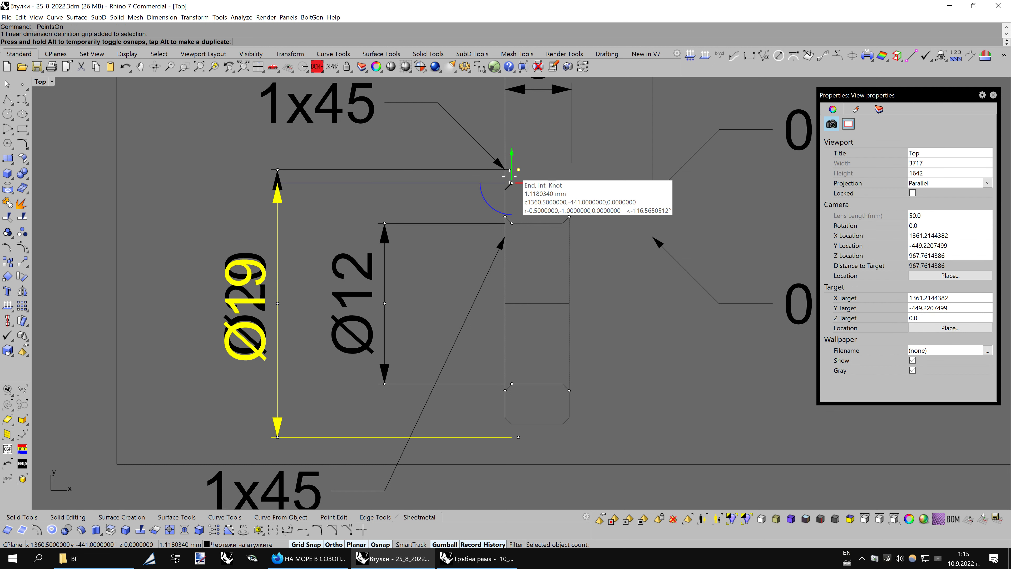
{"action": "left_click", "coordinate": [518, 437]}
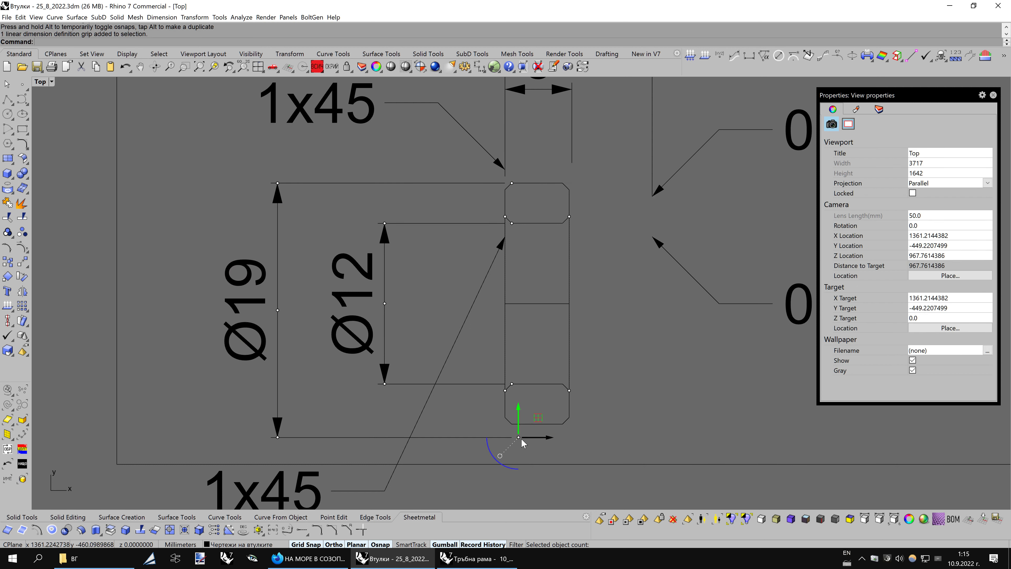
{"action": "left_click_drag", "start_coordinate": [518, 438], "coordinate": [512, 424]}
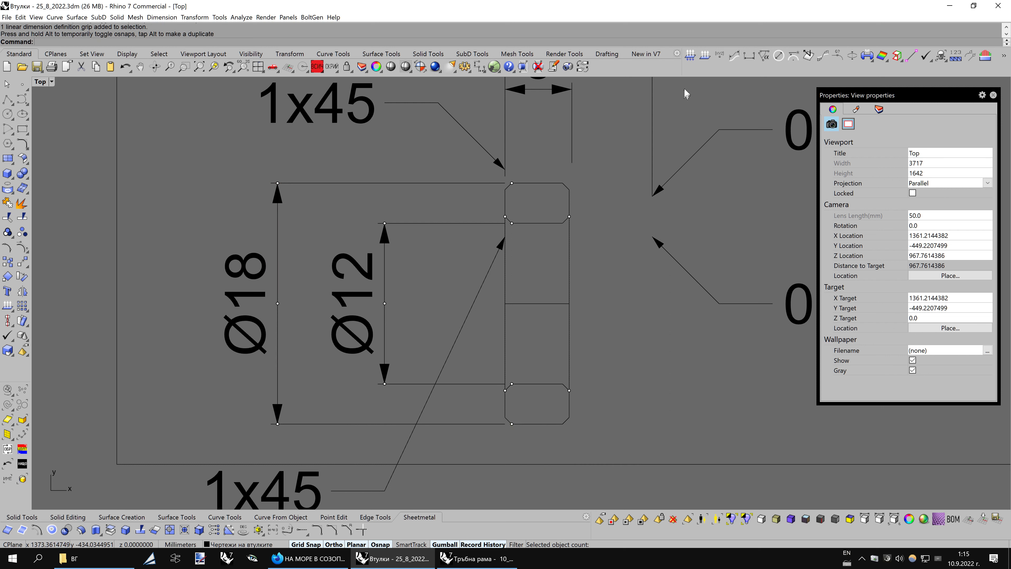
{"action": "left_click", "coordinate": [748, 55]}
{"action": "left_click", "coordinate": [277, 184]}
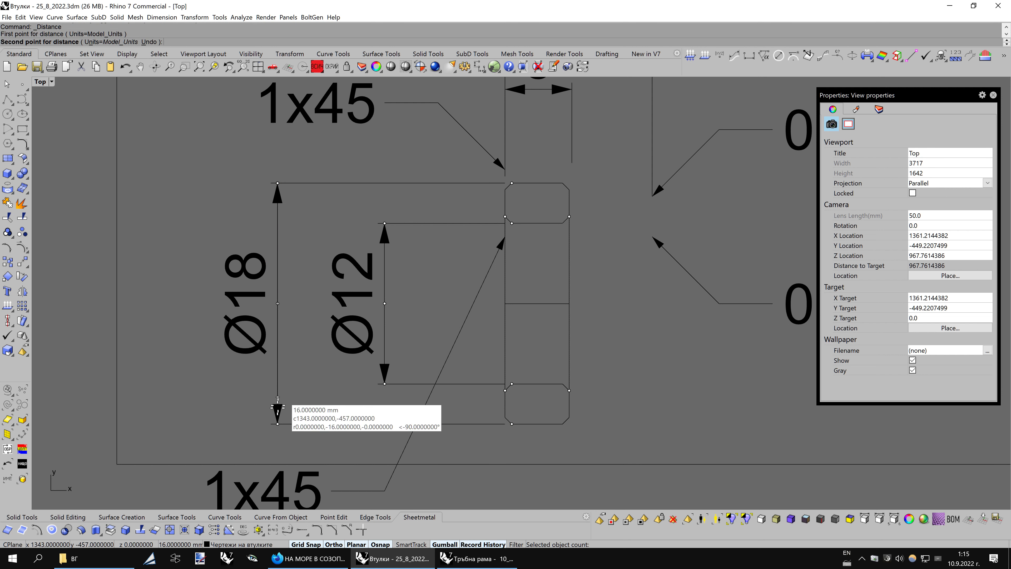
{"action": "left_click", "coordinate": [278, 423]}
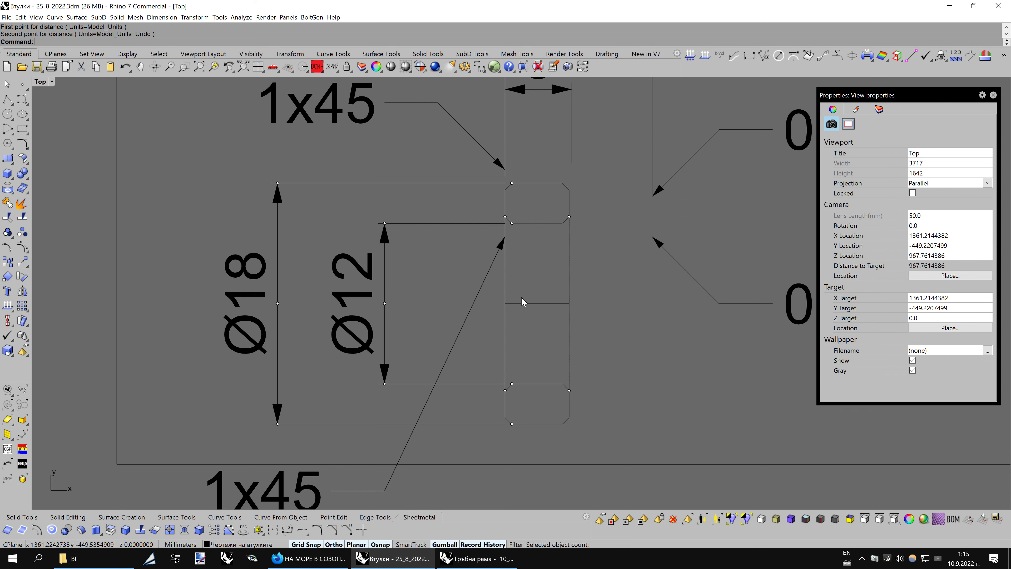
Move the lower 0,5x45 leader's arrow onto the chamfer corner and shift its text down 0.5
{"action": "left_click", "coordinate": [609, 259]}
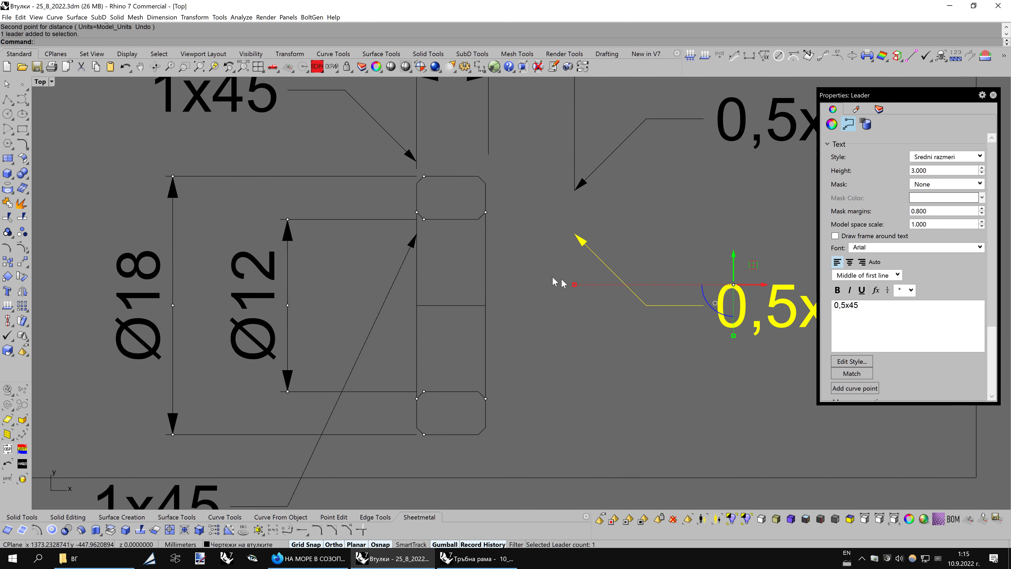
{"action": "scroll", "coordinate": [566, 283], "scroll_direction": "up", "scroll_amount": 2}
{"action": "left_click", "coordinate": [22, 262]}
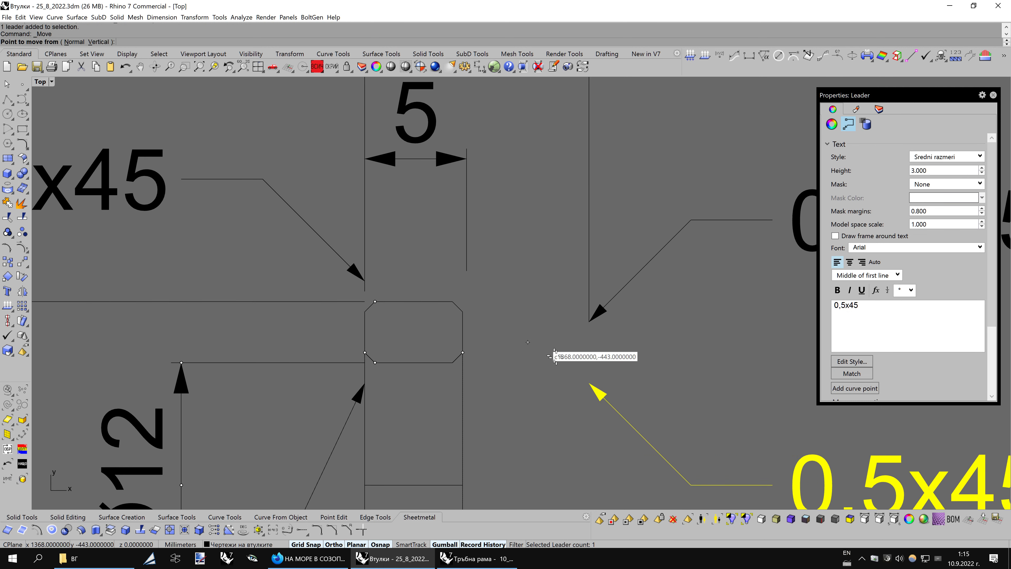
{"action": "left_click", "coordinate": [590, 384]}
{"action": "left_click", "coordinate": [463, 353]}
{"action": "scroll", "coordinate": [554, 364], "scroll_direction": "down", "scroll_amount": 3}
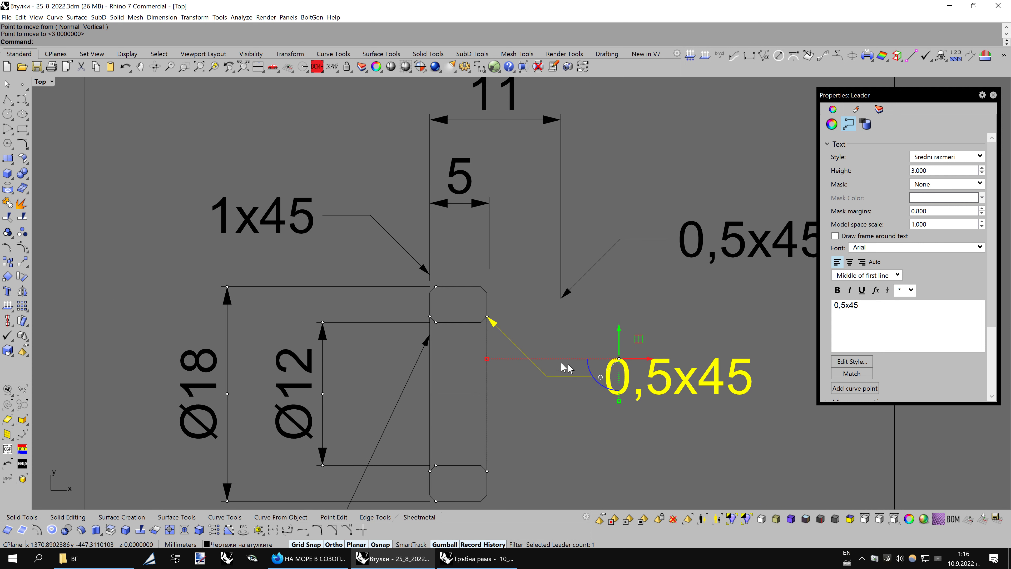
{"action": "left_click", "coordinate": [622, 331]}
{"action": "type", "text": "-0.5"}
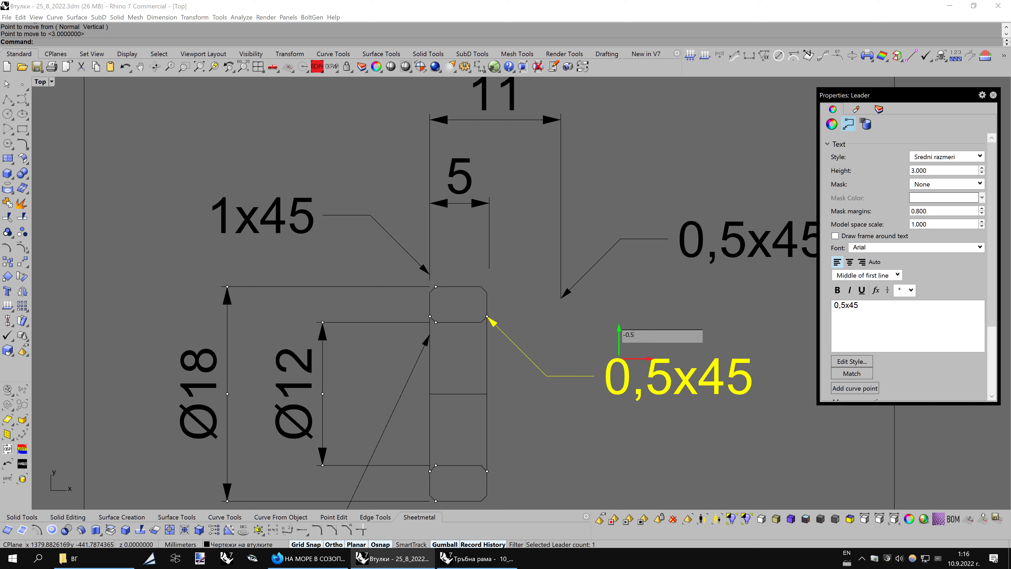
{"action": "key", "text": "Return"}
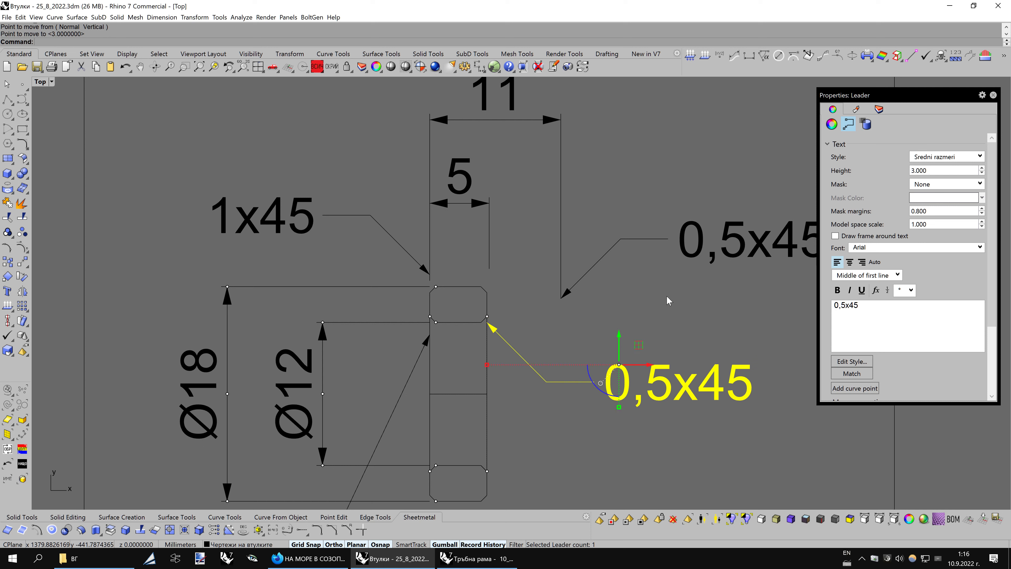
{"action": "key", "text": "Escape"}
Move the upper 0,5x45 leader onto the upper chamfer corner and nudge its text upward
{"action": "left_click", "coordinate": [585, 279]}
{"action": "left_click", "coordinate": [28, 268]}
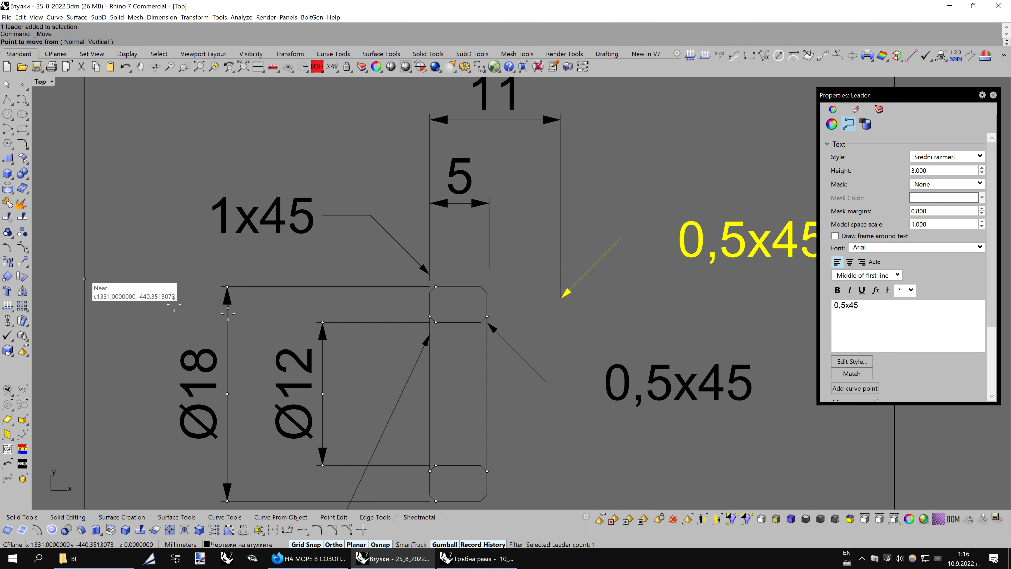
{"action": "left_click", "coordinate": [561, 297]}
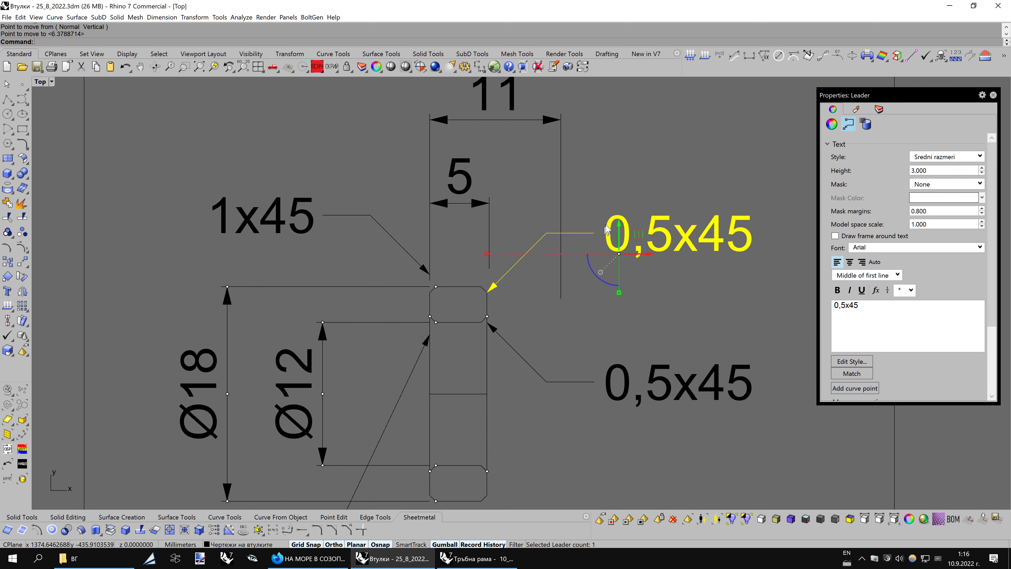
{"action": "left_click", "coordinate": [618, 227]}
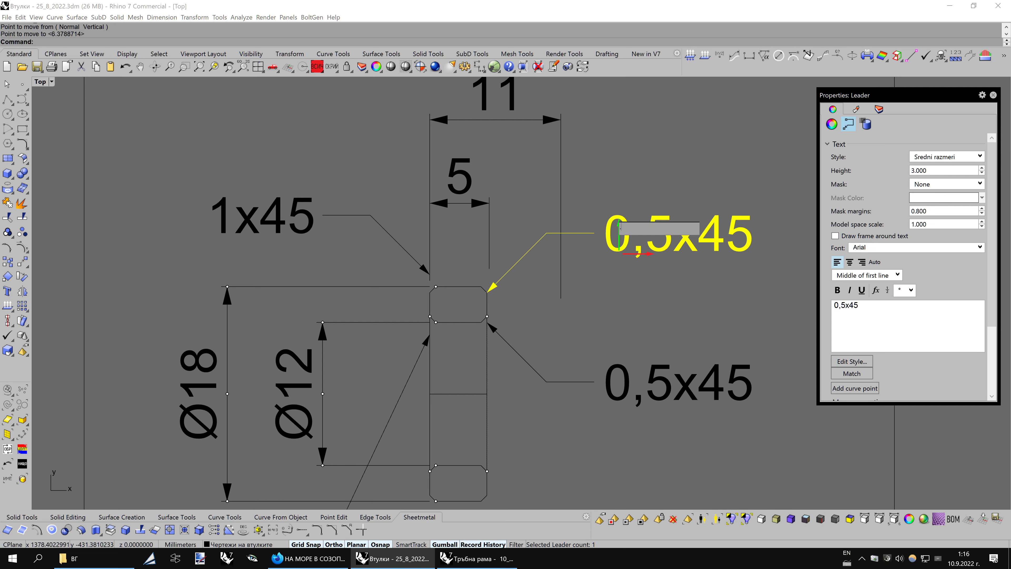
{"action": "type", "text": "5"}
{"action": "key", "text": "Return"}
{"action": "left_click", "coordinate": [645, 164]}
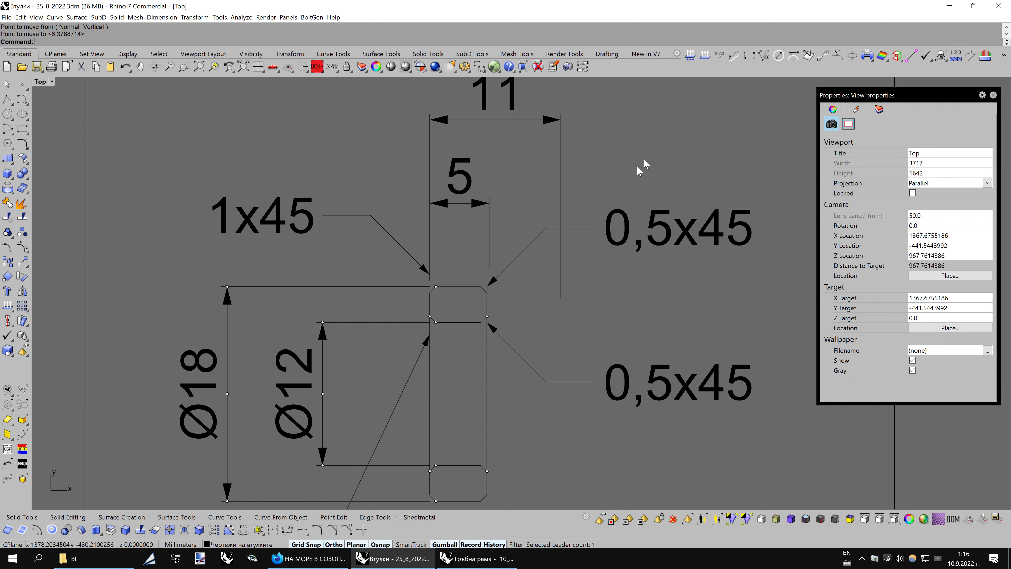
Delete the upper 1x45 chamfer leader
{"action": "left_click", "coordinate": [414, 258]}
{"action": "left_click", "coordinate": [7, 262]}
{"action": "scroll", "coordinate": [458, 303], "scroll_direction": "up", "scroll_amount": 2}
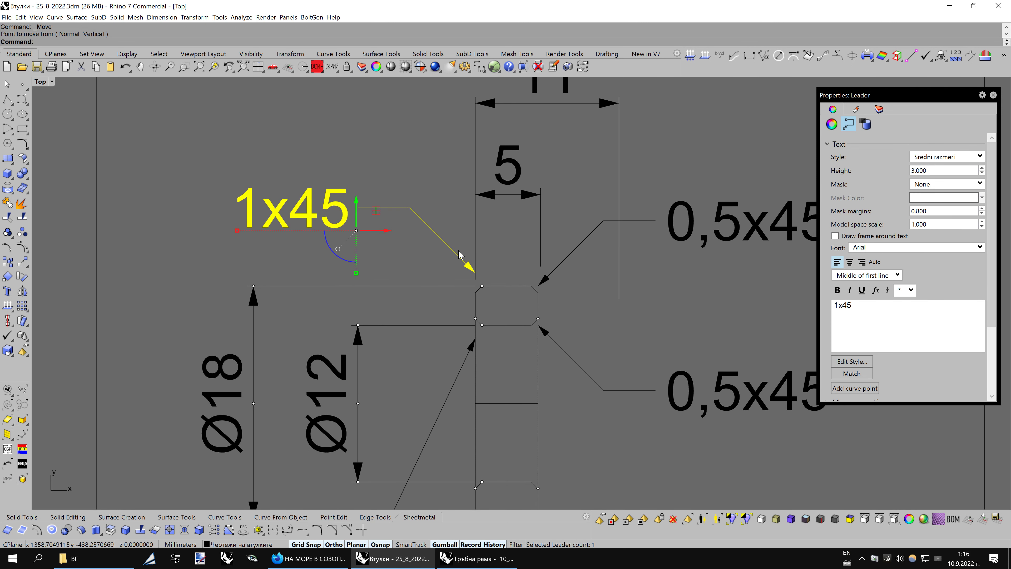
{"action": "key", "text": "Escape"}
{"action": "key", "text": "Delete"}
Mirror the upper-right 0,5x45 leader to the slot's upper-left chamfer
{"action": "left_click", "coordinate": [542, 278]}
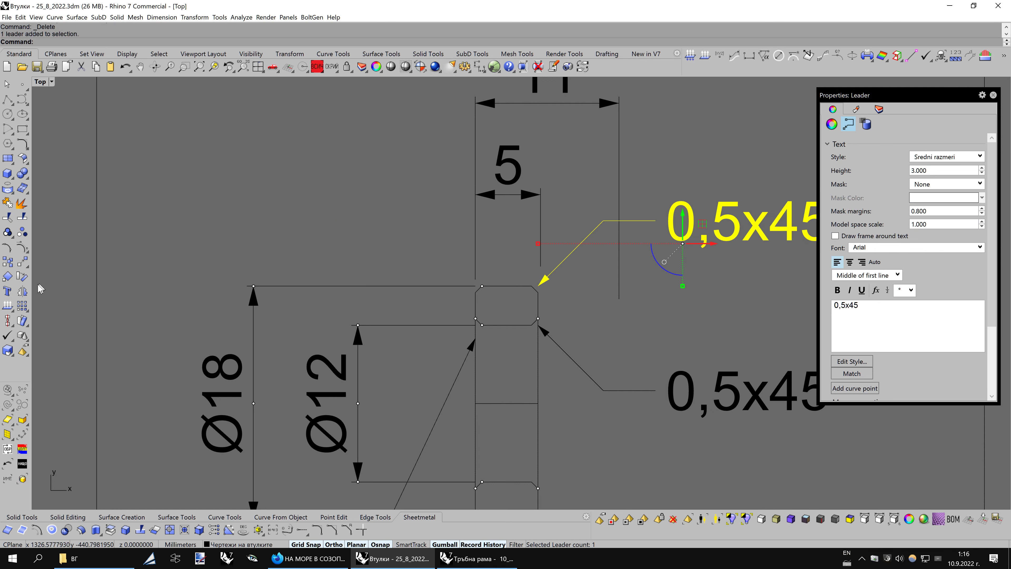
{"action": "left_click", "coordinate": [23, 292]}
{"action": "left_click", "coordinate": [507, 285]}
{"action": "left_click", "coordinate": [519, 243]}
{"action": "scroll", "coordinate": [514, 242], "scroll_direction": "down", "scroll_amount": 2}
Mirror the lower-right 0,5x45 leader to the left side
{"action": "key", "text": "Escape"}
{"action": "scroll", "coordinate": [510, 240], "scroll_direction": "down", "scroll_amount": 2}
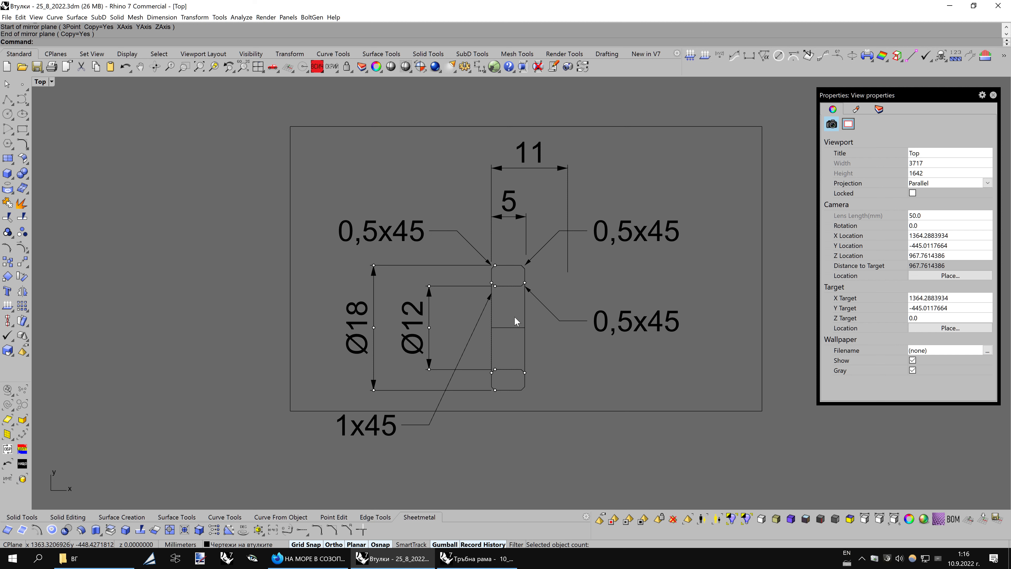
{"action": "left_click", "coordinate": [554, 305]}
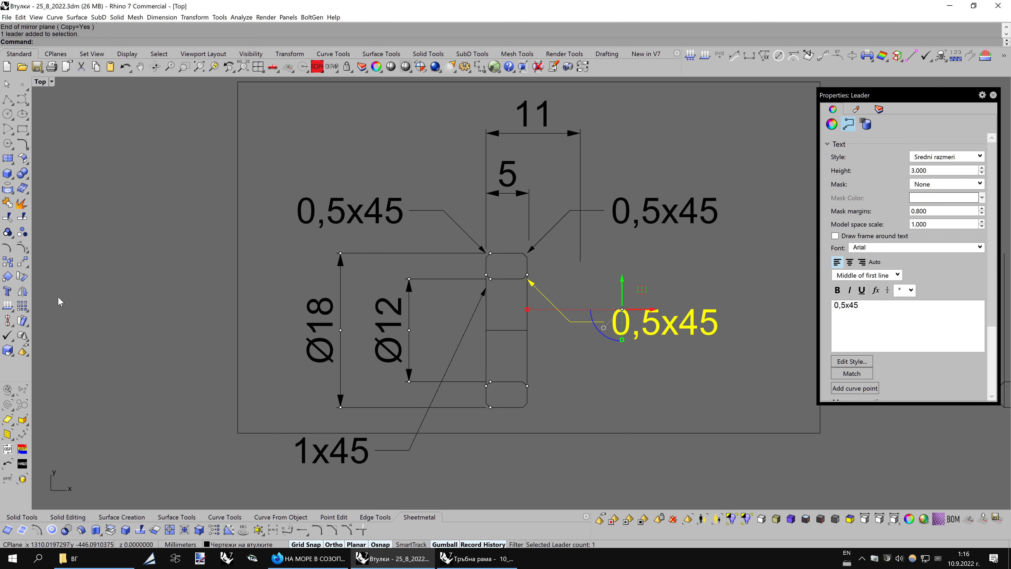
{"action": "left_click", "coordinate": [23, 292]}
{"action": "left_click", "coordinate": [506, 279]}
{"action": "left_click", "coordinate": [556, 381]}
Reposition the mirrored leader's points so its 0,5x45 text sits at the lower-left callout spot
{"action": "left_click", "coordinate": [443, 322]}
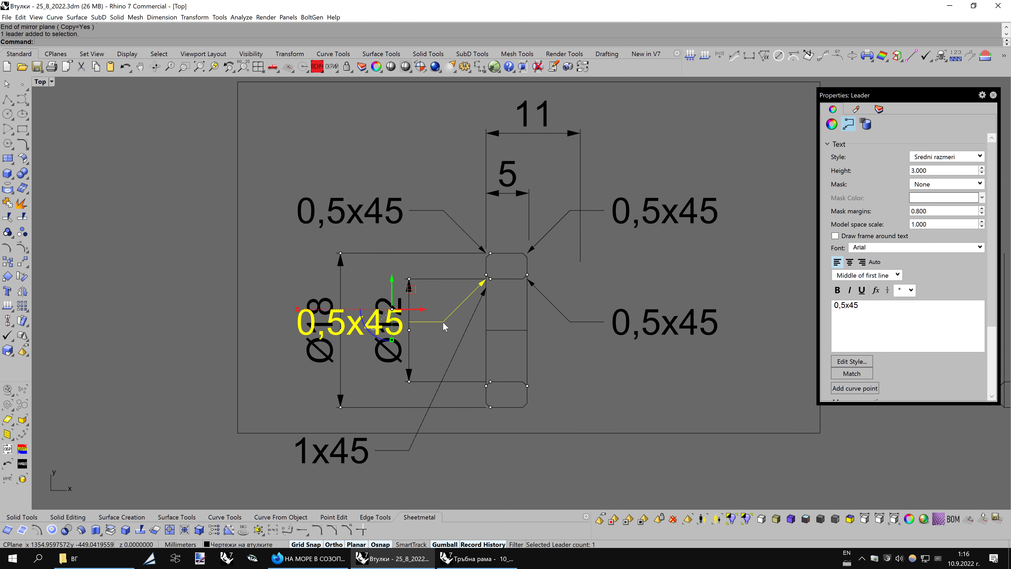
{"action": "left_click", "coordinate": [688, 517]}
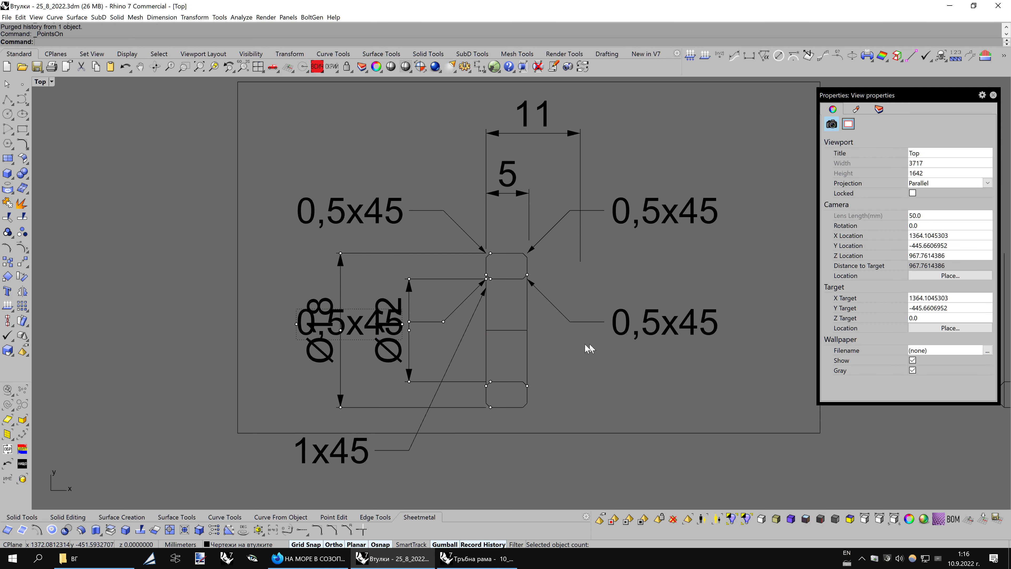
{"action": "left_click", "coordinate": [410, 322]}
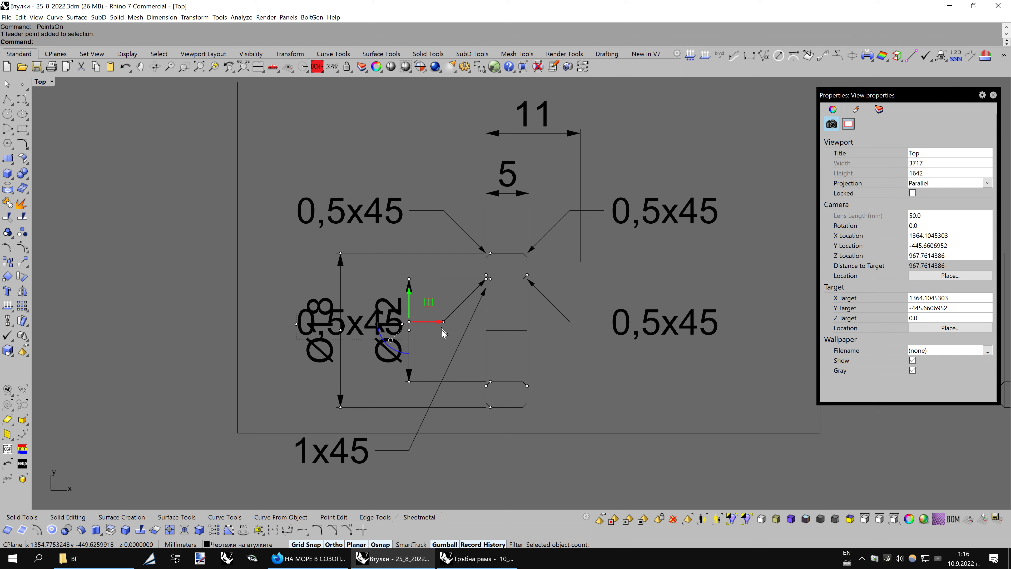
{"action": "left_click_drag", "start_coordinate": [455, 311], "coordinate": [469, 440], "text": "shift"}
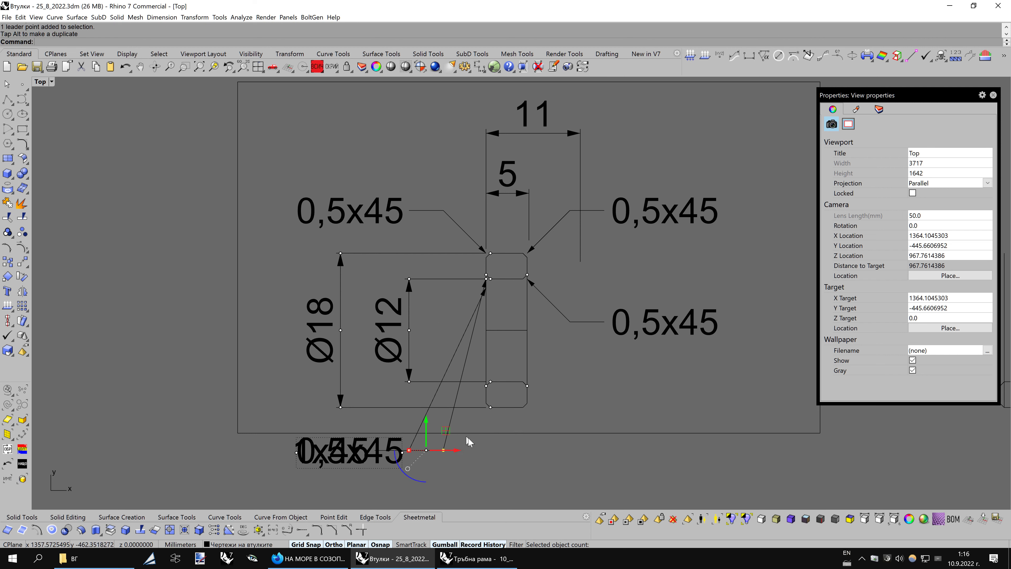
{"action": "left_click_drag", "start_coordinate": [459, 451], "coordinate": [425, 450]}
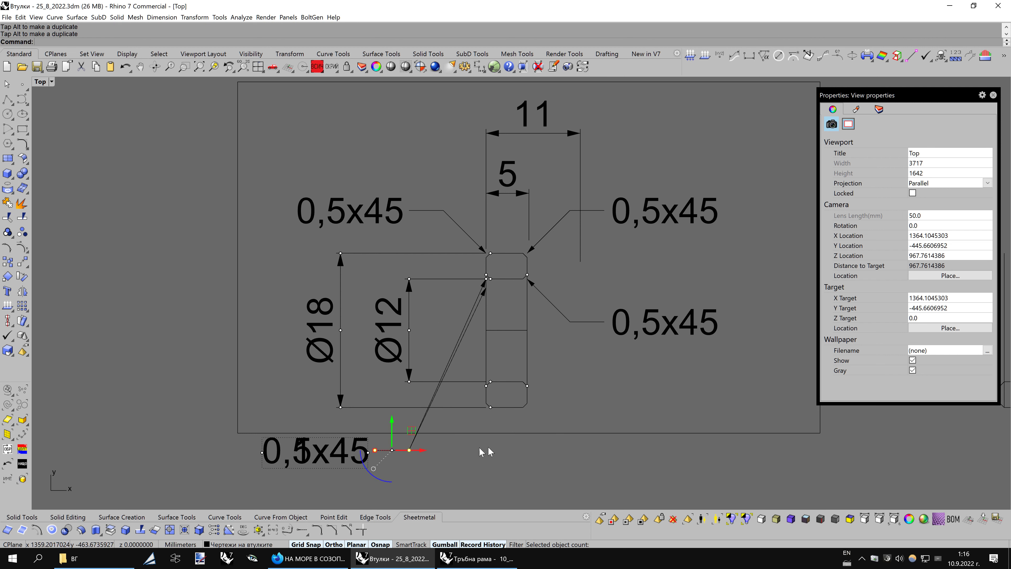
Delete the old lower 1x45 leader
{"action": "left_click", "coordinate": [472, 321]}
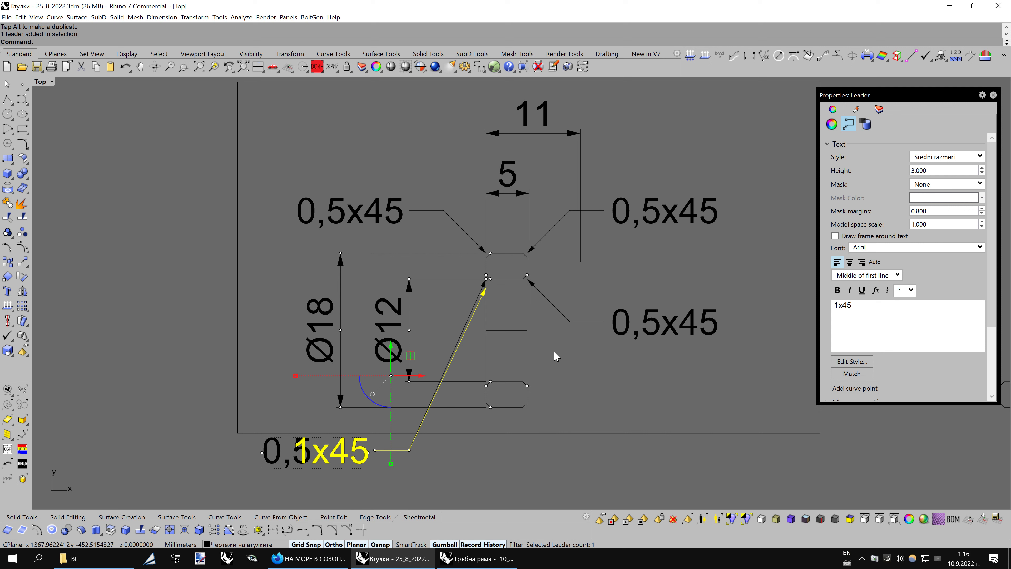
{"action": "key", "text": "Delete"}
{"action": "key", "text": "Escape"}
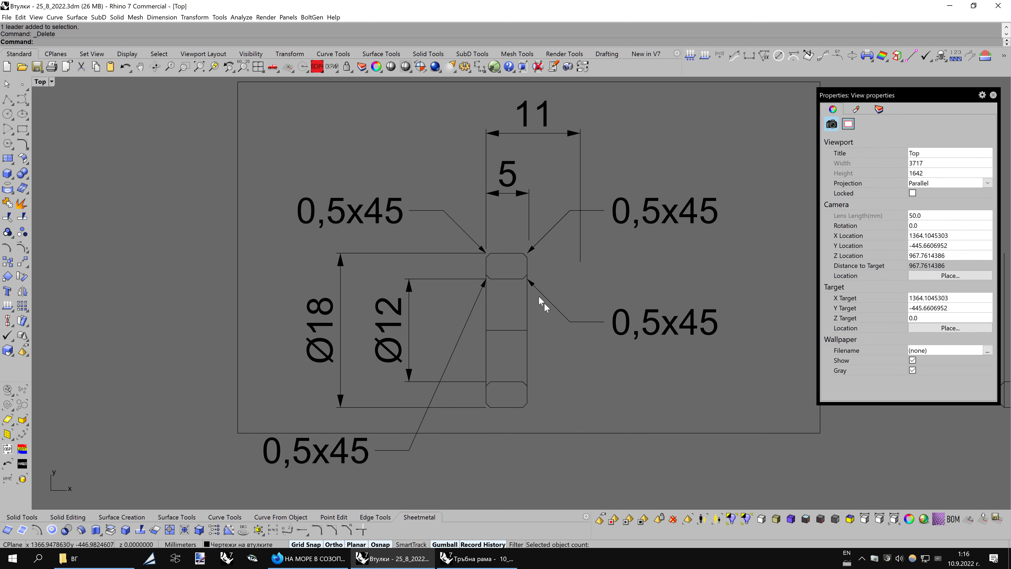
{"action": "scroll", "coordinate": [465, 344], "scroll_direction": "down", "scroll_amount": 1}
{"action": "right_click_drag", "start_coordinate": [506, 244], "coordinate": [542, 278]}
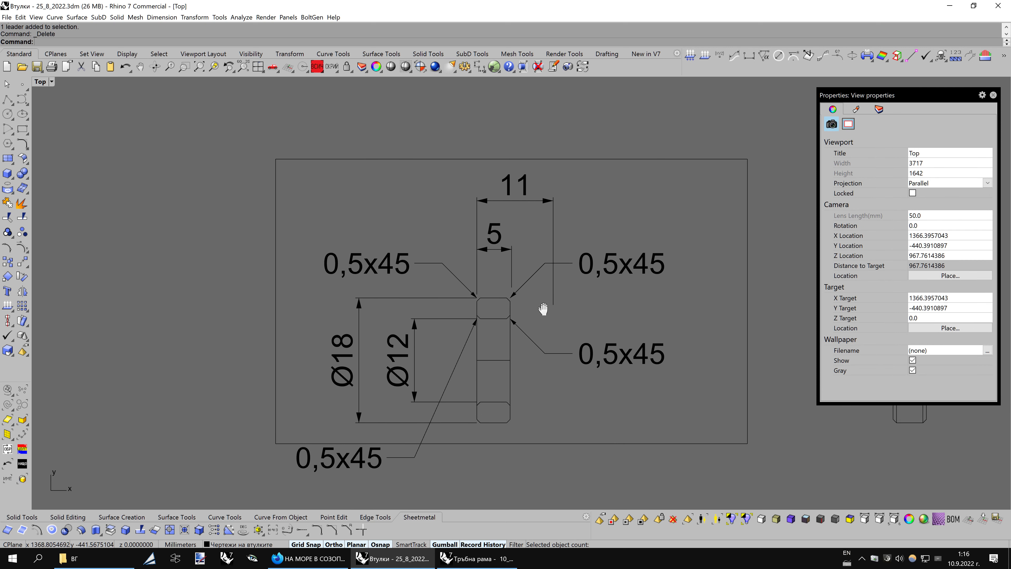
Snap the 5 width dimension's end grips onto the top section's part corners
{"action": "left_click", "coordinate": [550, 237]}
{"action": "key", "text": "Escape"}
{"action": "left_click", "coordinate": [494, 251]}
{"action": "key", "text": "F10"}
{"action": "scroll", "coordinate": [518, 294], "scroll_direction": "up", "scroll_amount": 1}
{"action": "scroll", "coordinate": [434, 292], "scroll_direction": "up", "scroll_amount": 5}
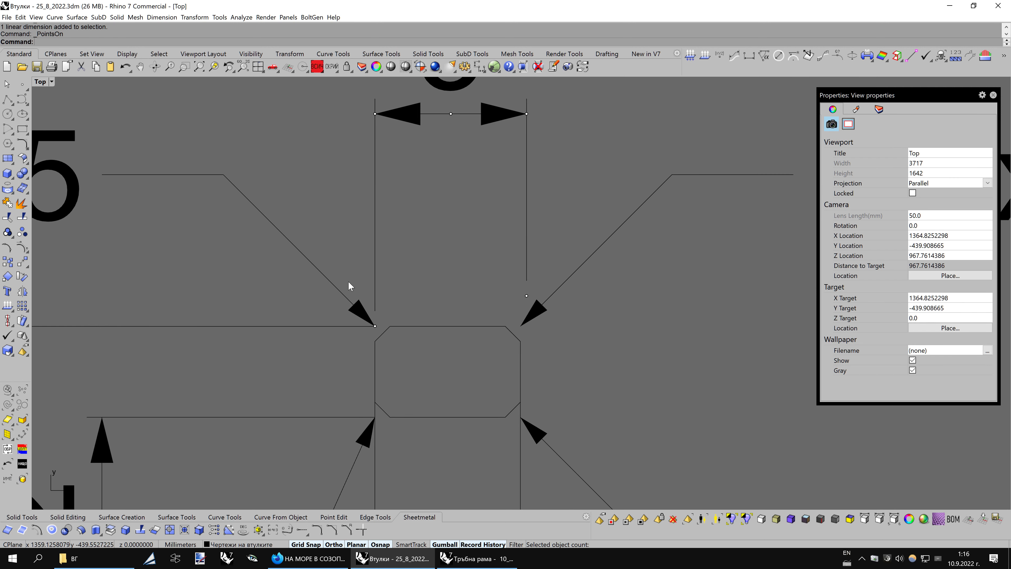
{"action": "left_click_drag", "start_coordinate": [386, 329], "coordinate": [375, 341]}
{"action": "mouse_move", "coordinate": [510, 281]}
{"action": "left_mouse_down"}
{"action": "mouse_move", "coordinate": [546, 313]}
{"action": "mouse_move", "coordinate": [520, 340]}
{"action": "left_mouse_up"}
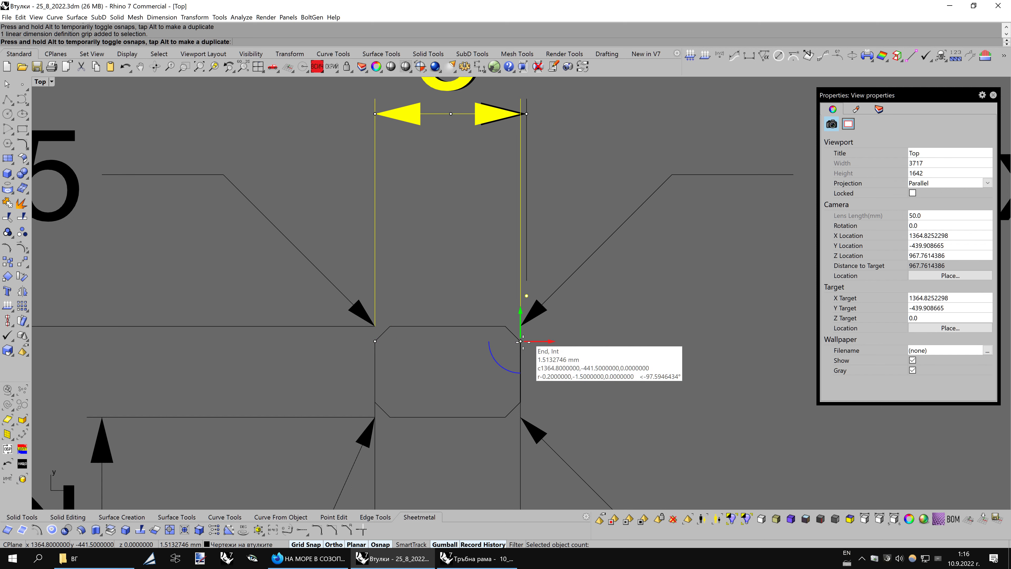
{"action": "scroll", "coordinate": [481, 311], "scroll_direction": "down", "scroll_amount": 2}
{"action": "scroll", "coordinate": [583, 210], "scroll_direction": "down", "scroll_amount": 3}
Measure the top width as 4.8 mm and override the dimension text to 4,8
{"action": "left_click", "coordinate": [750, 58]}
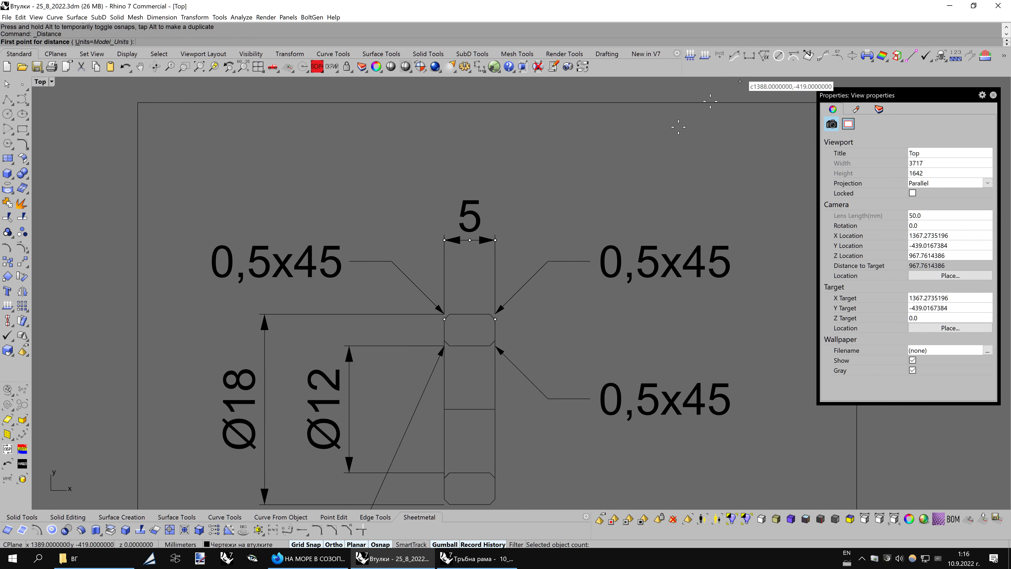
{"action": "left_click", "coordinate": [446, 240]}
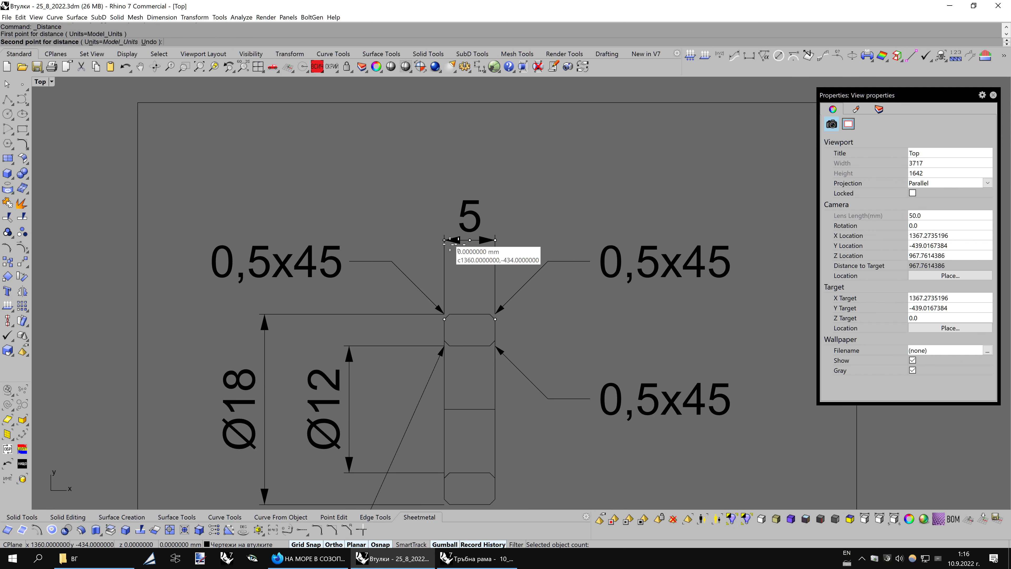
{"action": "key", "text": "Escape"}
{"action": "left_click", "coordinate": [495, 241]}
{"action": "left_click_drag", "start_coordinate": [856, 281], "coordinate": [824, 283]}
{"action": "type", "text": "4,"}
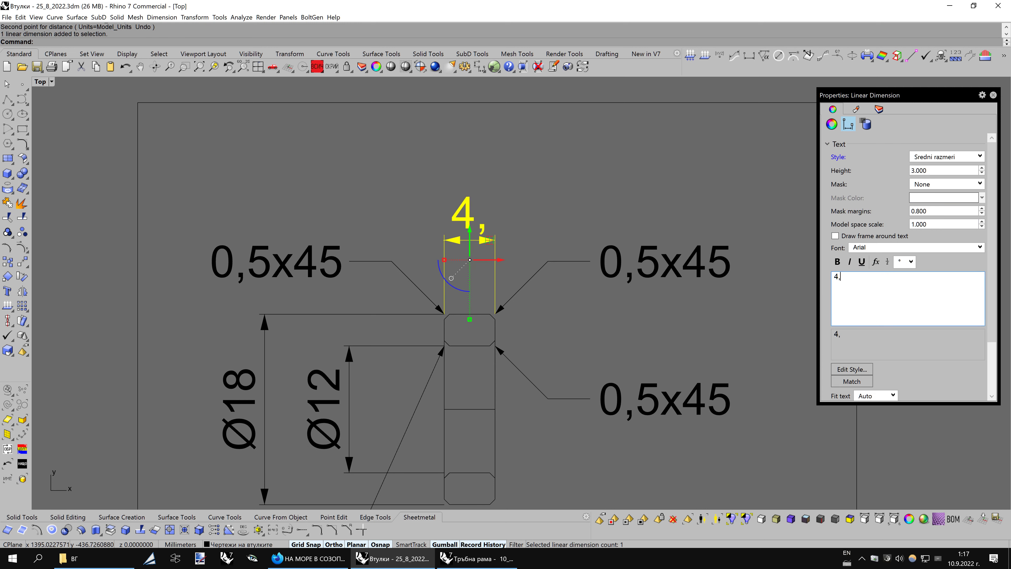
{"action": "type", "text": "8"}
{"action": "left_click", "coordinate": [597, 329]}
Raise the 4,8 dimension line clear of the part and switch to the Bobi1 display mode
{"action": "left_click", "coordinate": [503, 241]}
{"action": "key", "text": "F10"}
{"action": "left_click", "coordinate": [495, 241]}
{"action": "left_click_drag", "start_coordinate": [504, 227], "coordinate": [504, 199]}
{"action": "scroll", "coordinate": [500, 251], "scroll_direction": "down", "scroll_amount": 4}
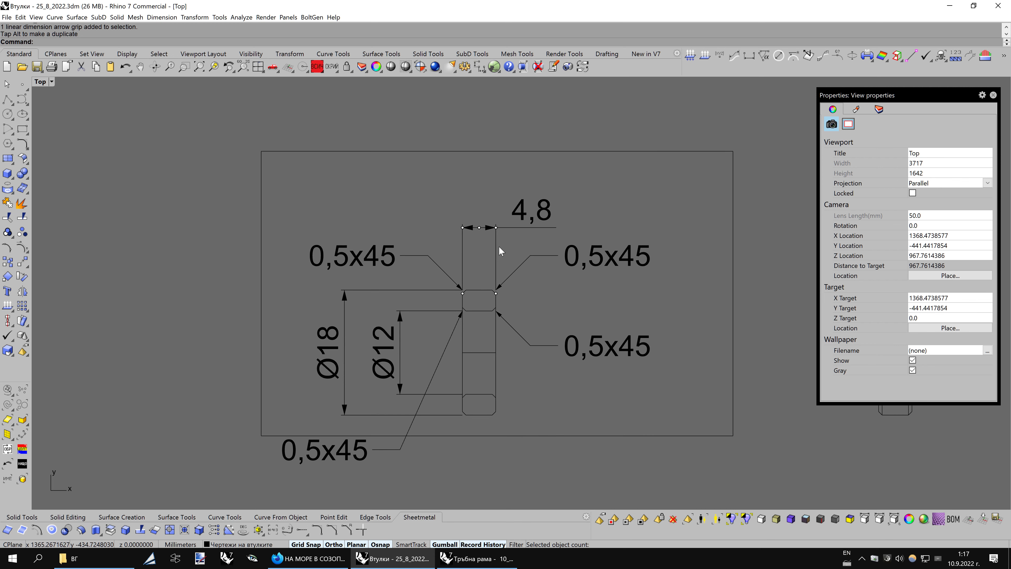
{"action": "right_click_drag", "start_coordinate": [531, 372], "coordinate": [542, 339]}
{"action": "key", "text": "ctrl+alt+s"}
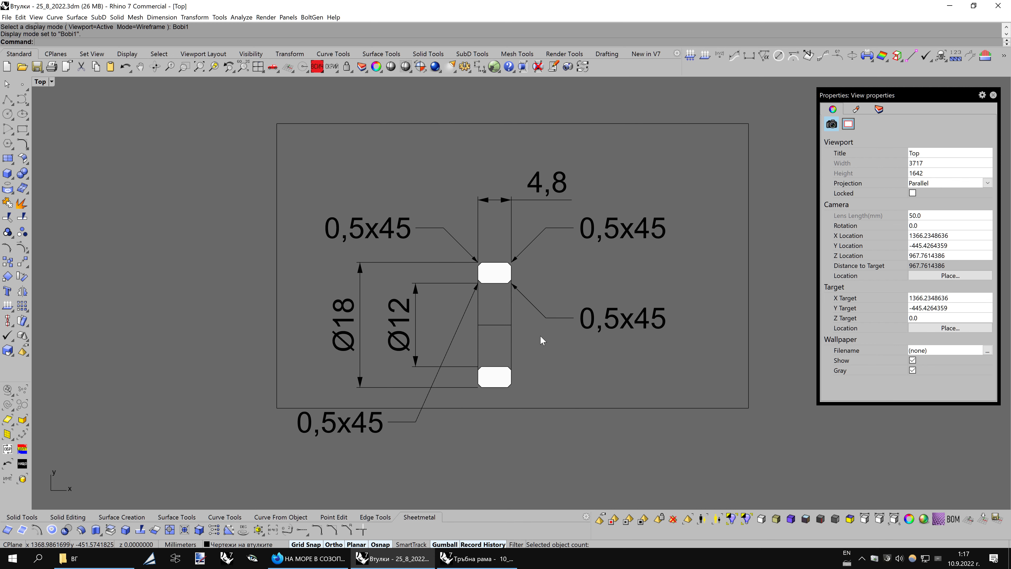
Shift the drawing's border frame left with the gumball, then 3 mm down
{"action": "scroll", "coordinate": [441, 334], "scroll_direction": "up", "scroll_amount": 2}
{"action": "left_click", "coordinate": [502, 324]}
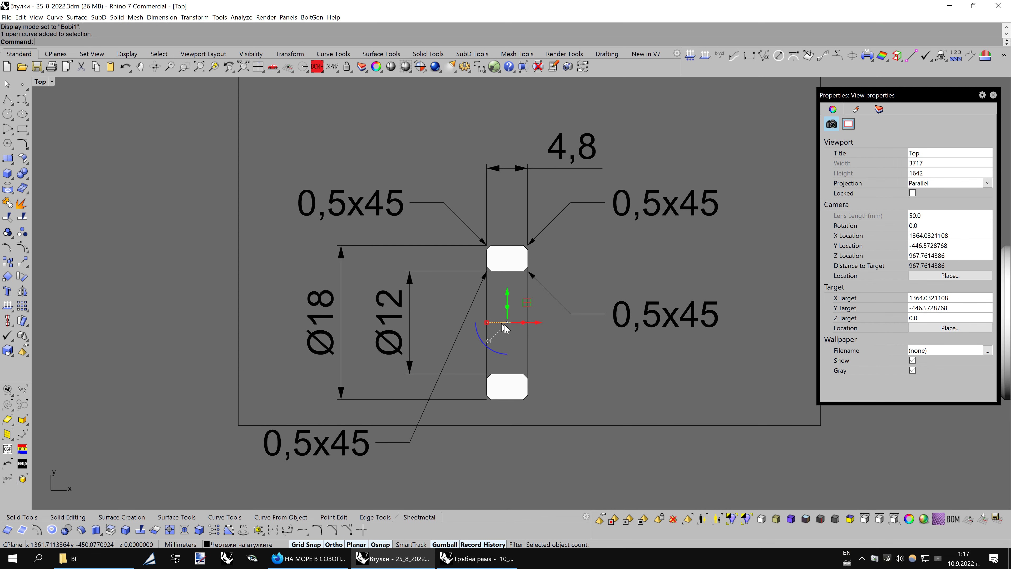
{"action": "scroll", "coordinate": [492, 350], "scroll_direction": "down", "scroll_amount": 1}
{"action": "scroll", "coordinate": [492, 340], "scroll_direction": "down", "scroll_amount": 2}
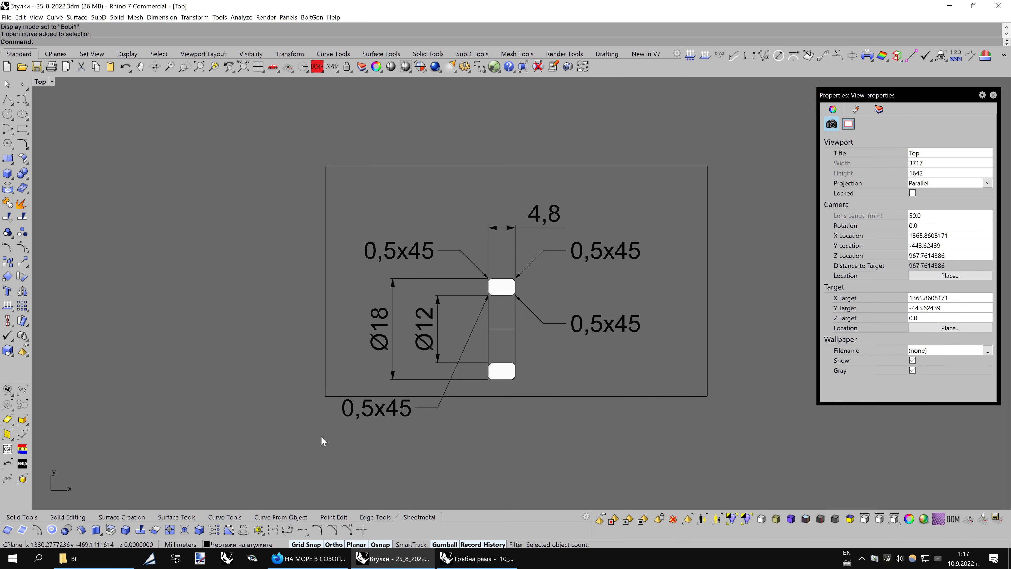
{"action": "left_click_drag", "start_coordinate": [326, 440], "coordinate": [678, 195]}
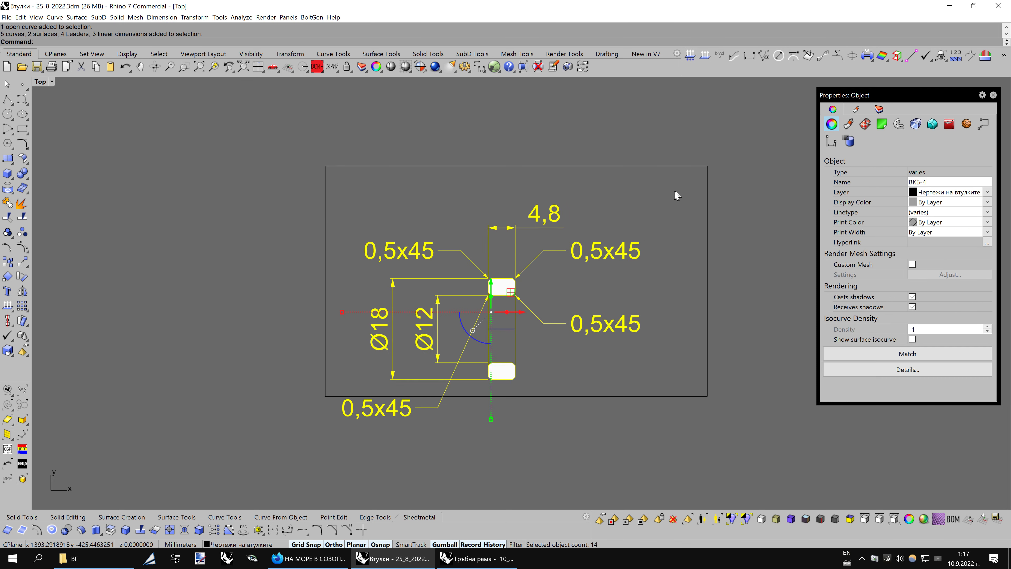
{"action": "left_click", "coordinate": [668, 193]}
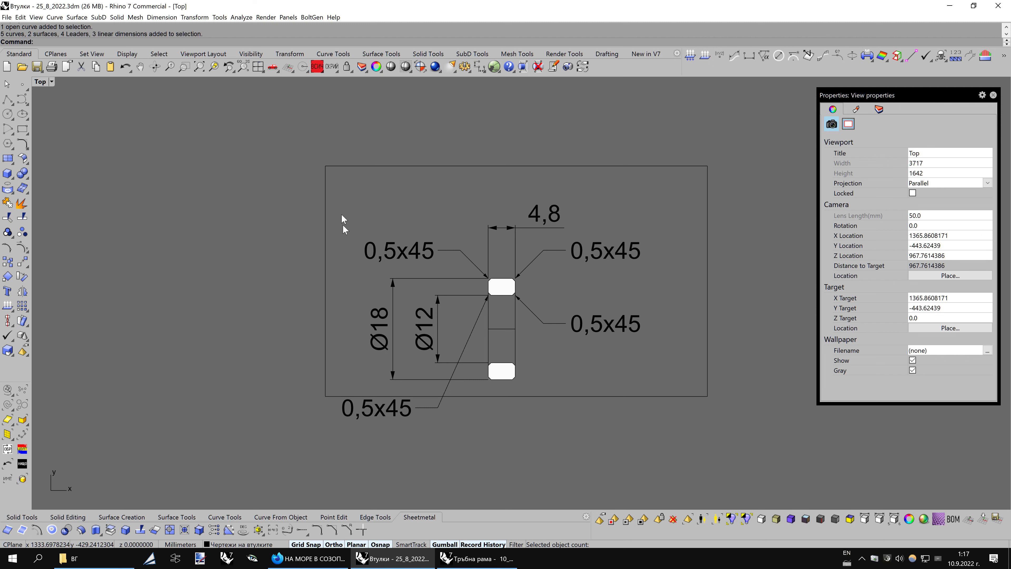
{"action": "right_click_drag", "start_coordinate": [405, 340], "coordinate": [372, 319]}
{"action": "left_click", "coordinate": [431, 375]}
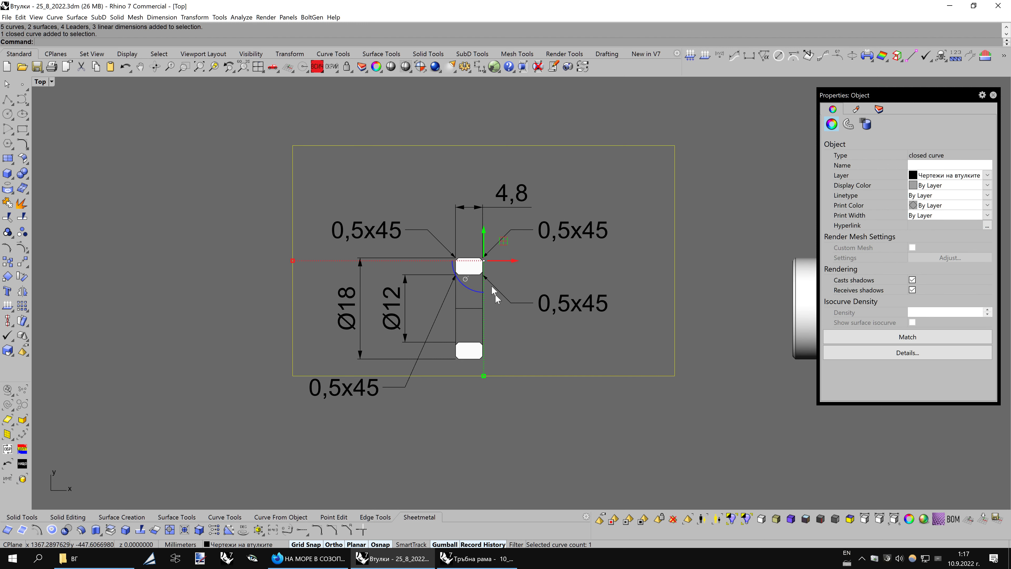
{"action": "left_click_drag", "start_coordinate": [502, 243], "coordinate": [492, 264]}
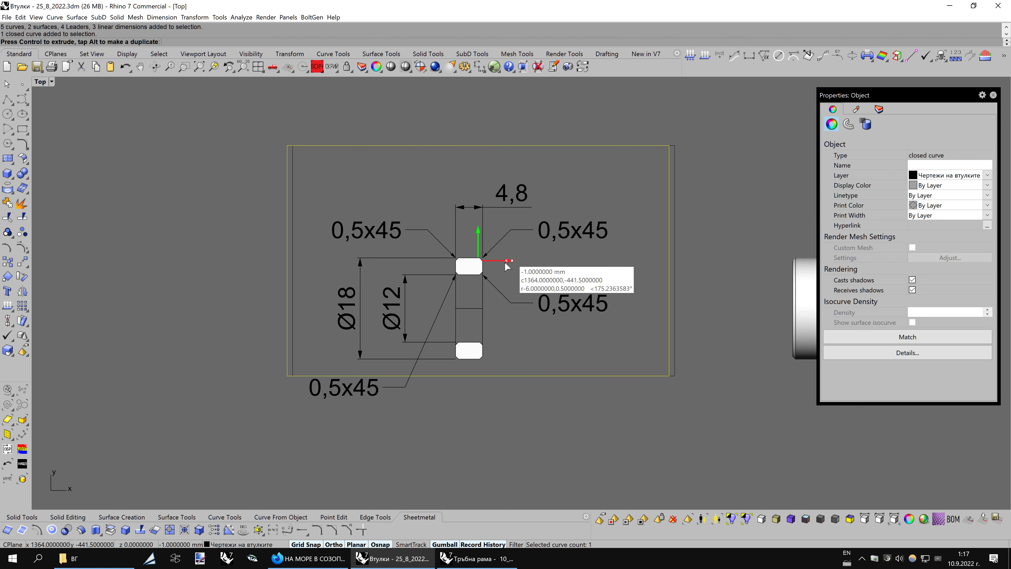
{"action": "left_click_drag", "start_coordinate": [492, 264], "coordinate": [498, 263]}
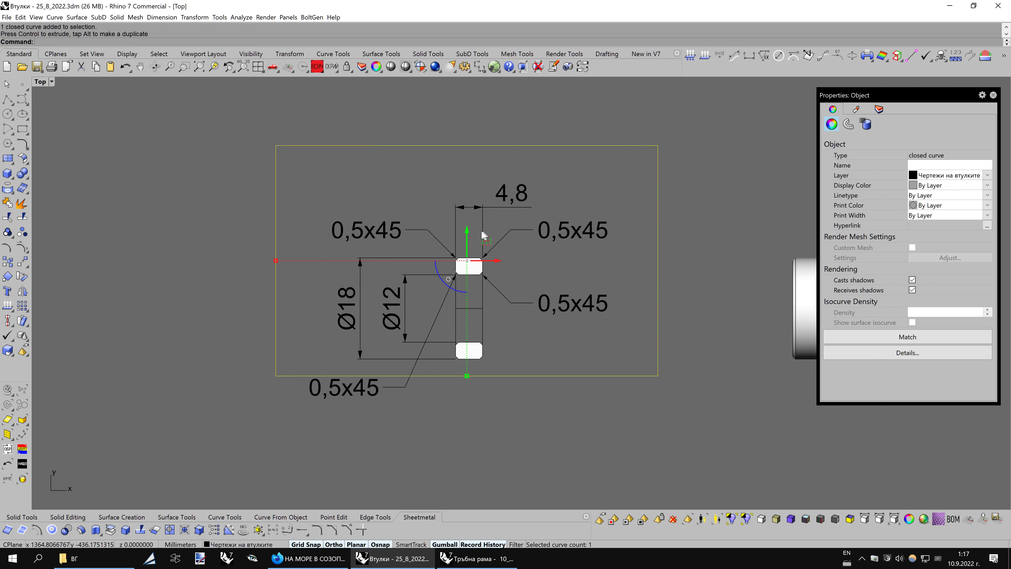
{"action": "left_click_drag", "start_coordinate": [467, 232], "coordinate": [465, 250]}
Lower the border frame's bottom edge by 5 mm
{"action": "key", "text": "F10"}
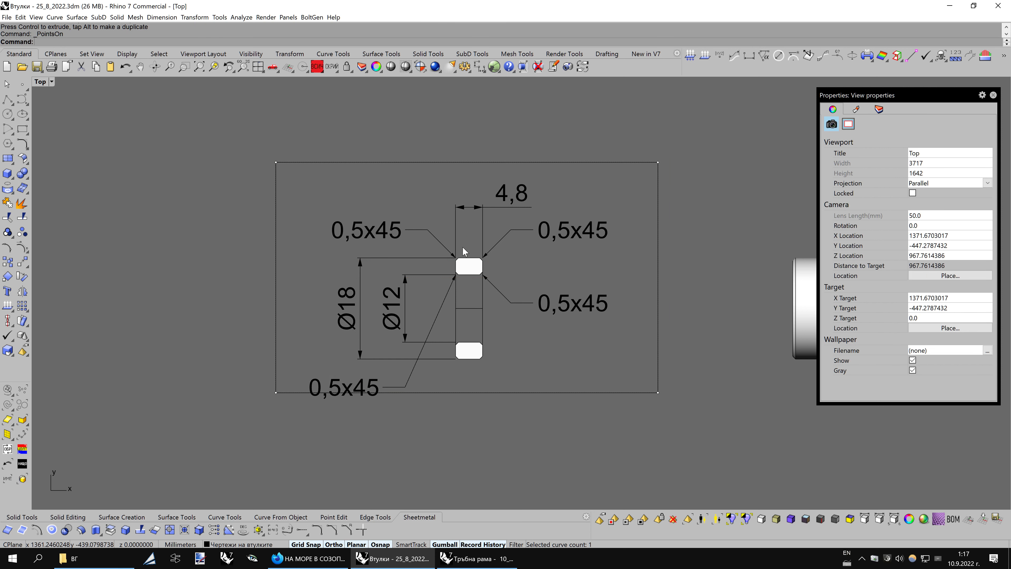
{"action": "left_click", "coordinate": [414, 391]}
{"action": "left_click_drag", "start_coordinate": [463, 368], "coordinate": [466, 394]}
{"action": "key", "text": "Escape"}
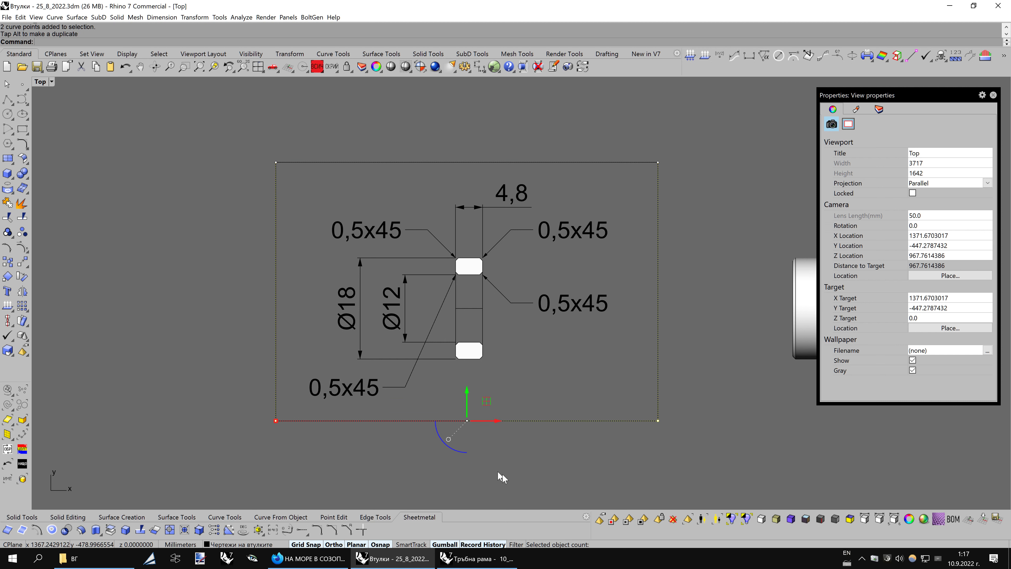
Zoom to the border frame and display the section in the white Чертеж1 mode
{"action": "left_click", "coordinate": [477, 165]}
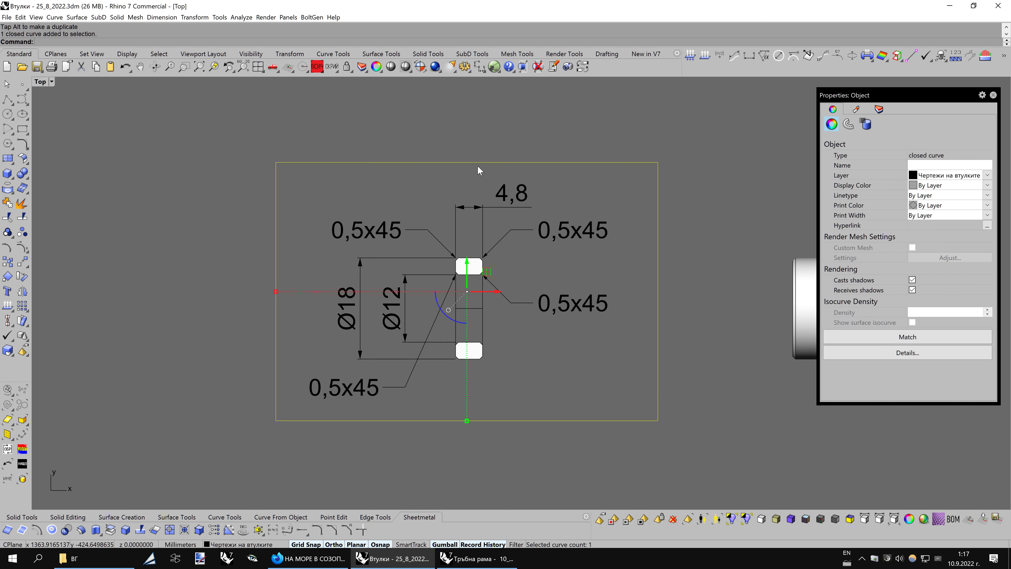
{"action": "left_click", "coordinate": [214, 67]}
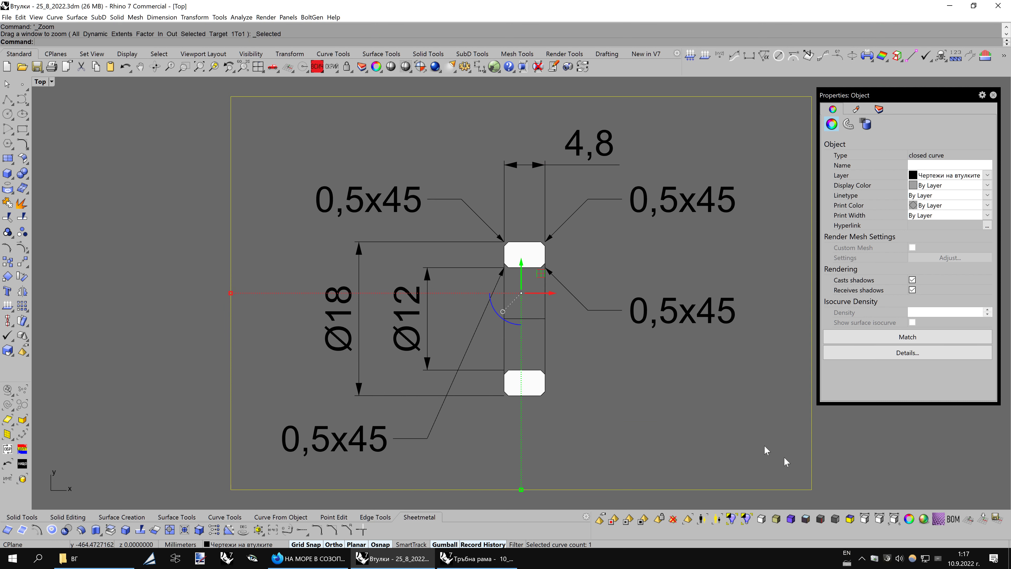
{"action": "left_click", "coordinate": [863, 520]}
{"action": "left_click", "coordinate": [685, 390]}
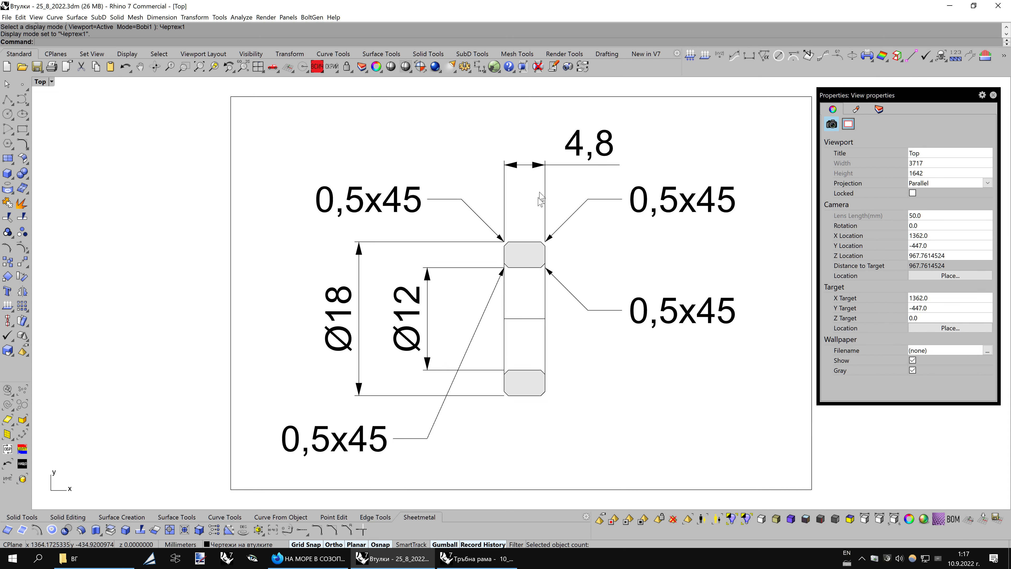
{"action": "left_click", "coordinate": [526, 255]}
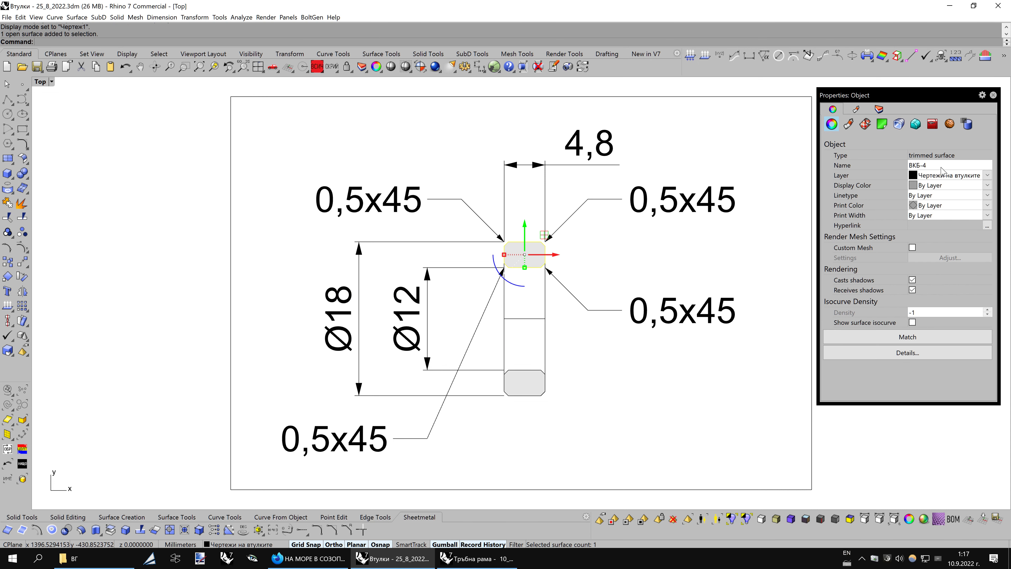
Copy the object name ВКБ-4 from Properties and deselect the profile surface
{"action": "double_click", "coordinate": [927, 167]}
{"action": "right_click", "coordinate": [927, 167]}
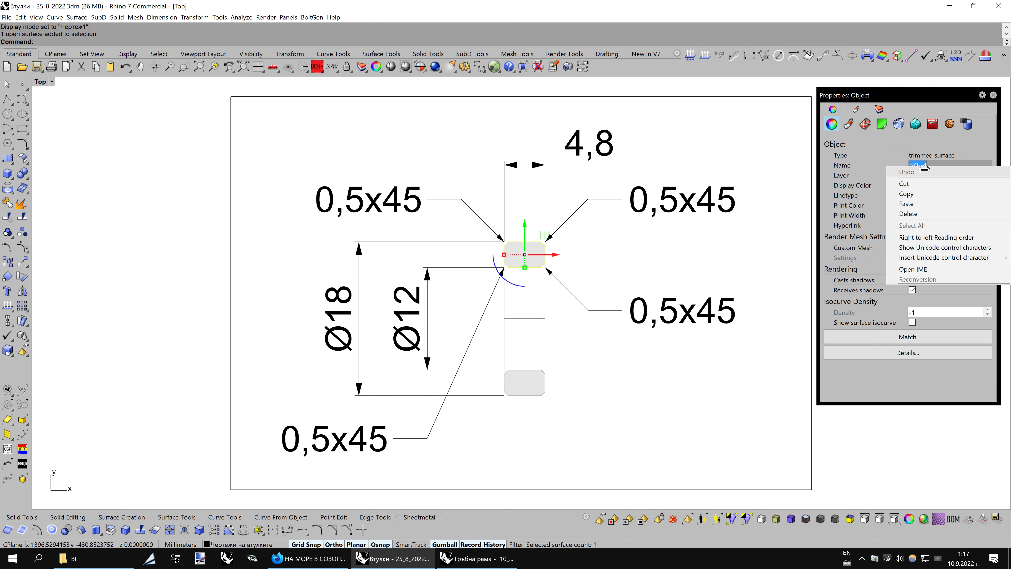
{"action": "left_click", "coordinate": [919, 195]}
{"action": "left_click", "coordinate": [737, 145]}
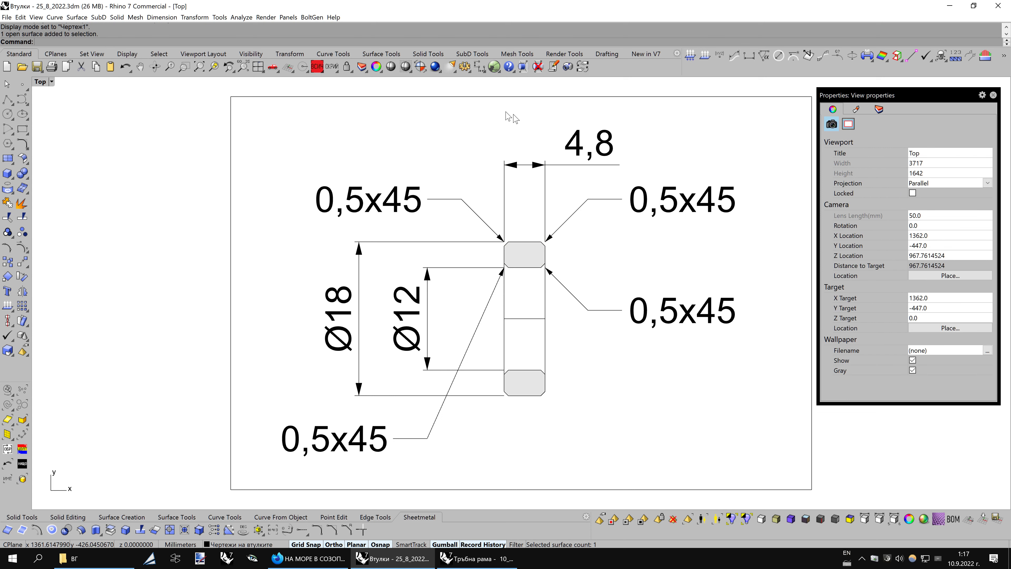
Capture the viewport to ВКБ-4.png in the Втулки > ВКБ folder
{"action": "left_click", "coordinate": [567, 68]}
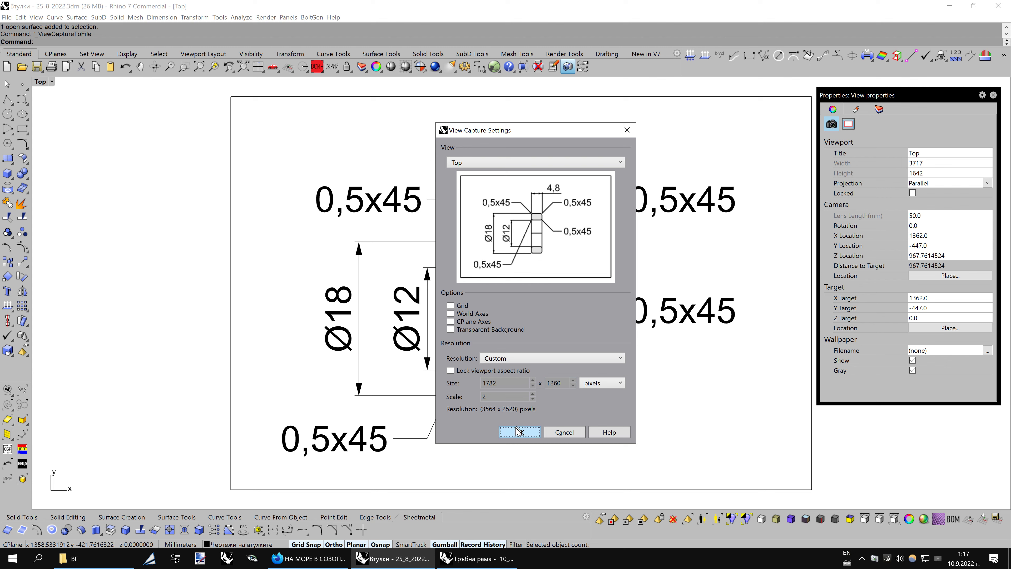
{"action": "left_click", "coordinate": [513, 434]}
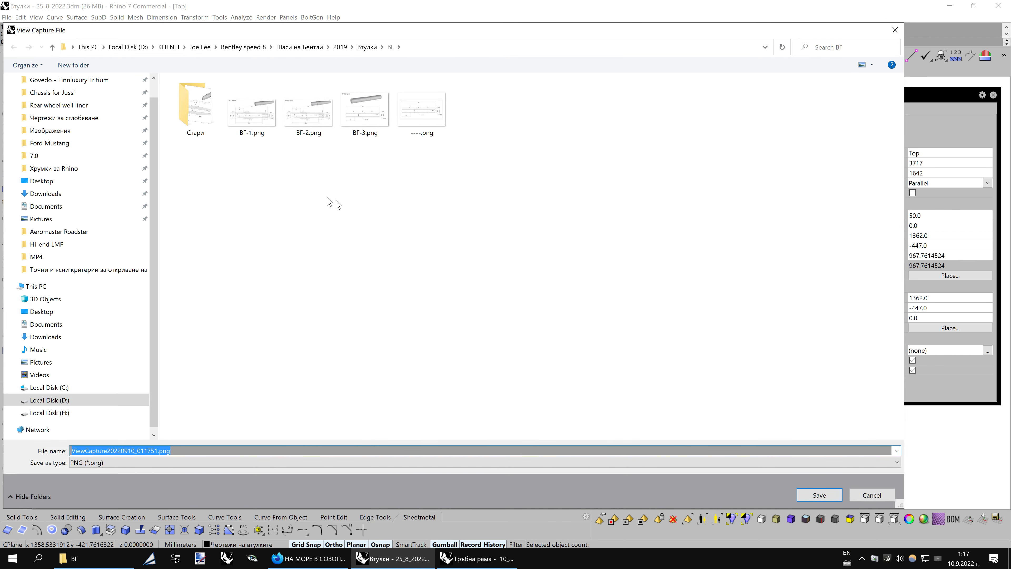
{"action": "scroll", "coordinate": [119, 167], "scroll_direction": "up", "scroll_amount": 1}
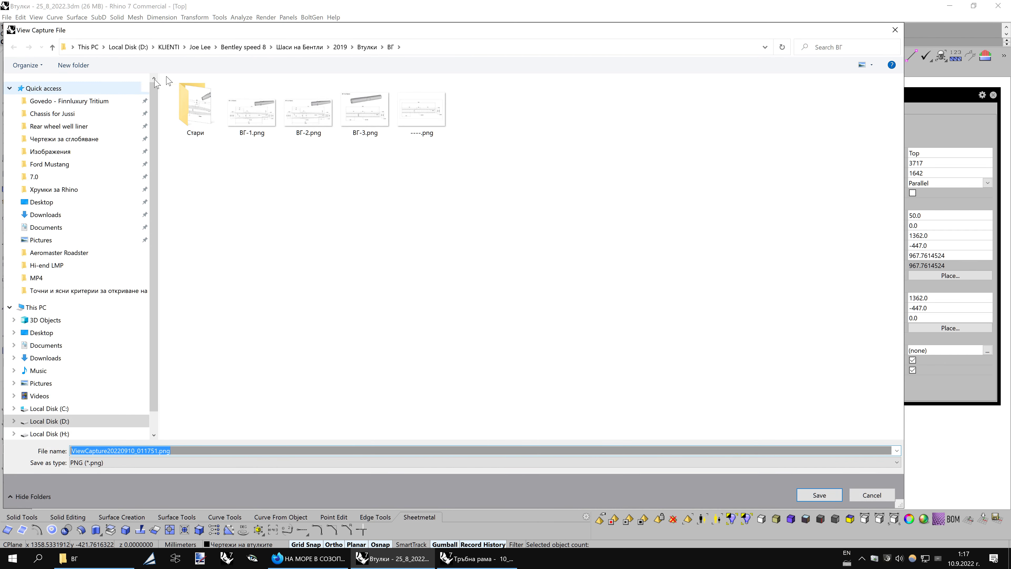
{"action": "left_click", "coordinate": [365, 51]}
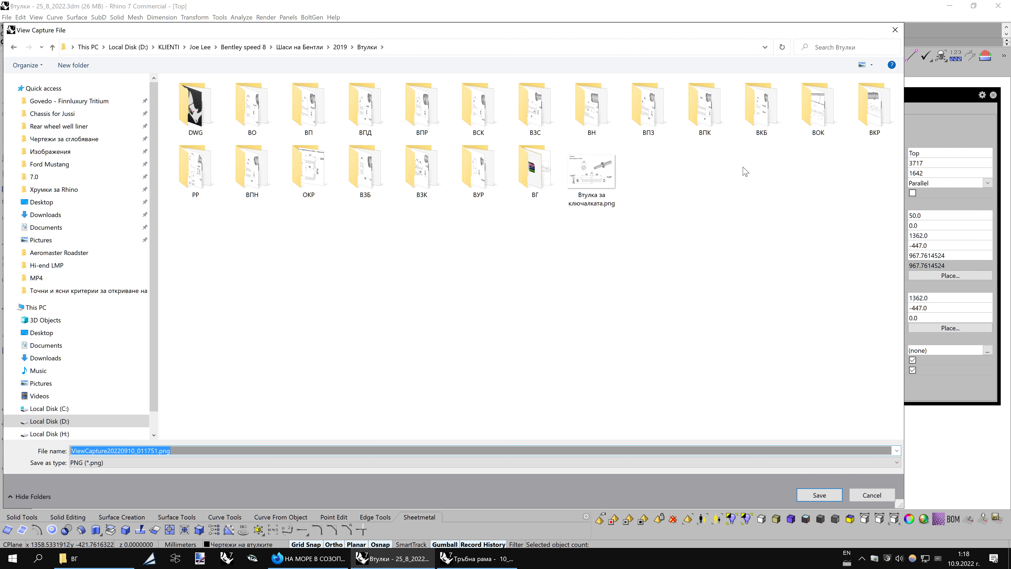
{"action": "double_click", "coordinate": [761, 108]}
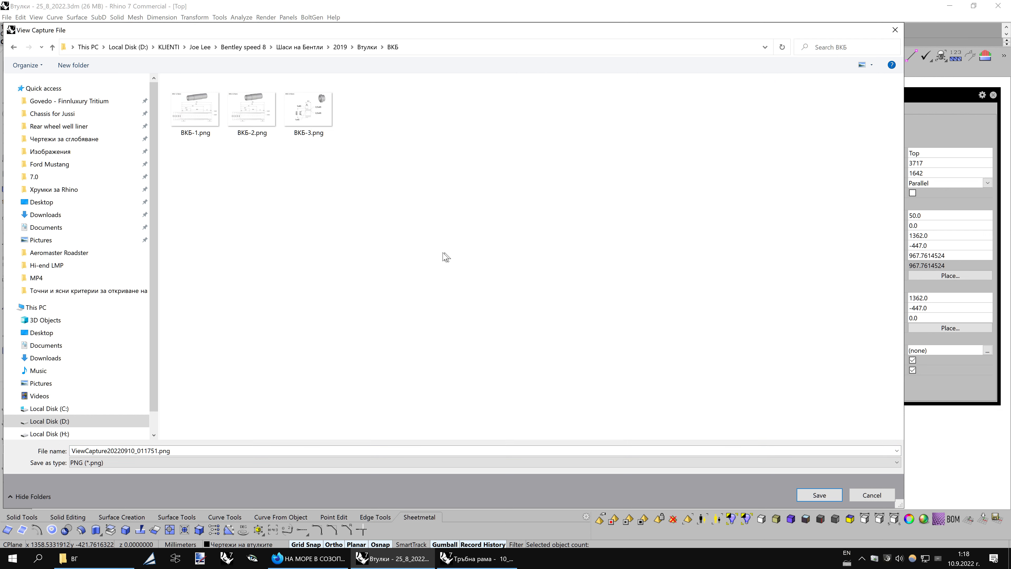
{"action": "left_click", "coordinate": [209, 450]}
{"action": "type", "text": "ВКБ-4"}
{"action": "left_click", "coordinate": [820, 495]}
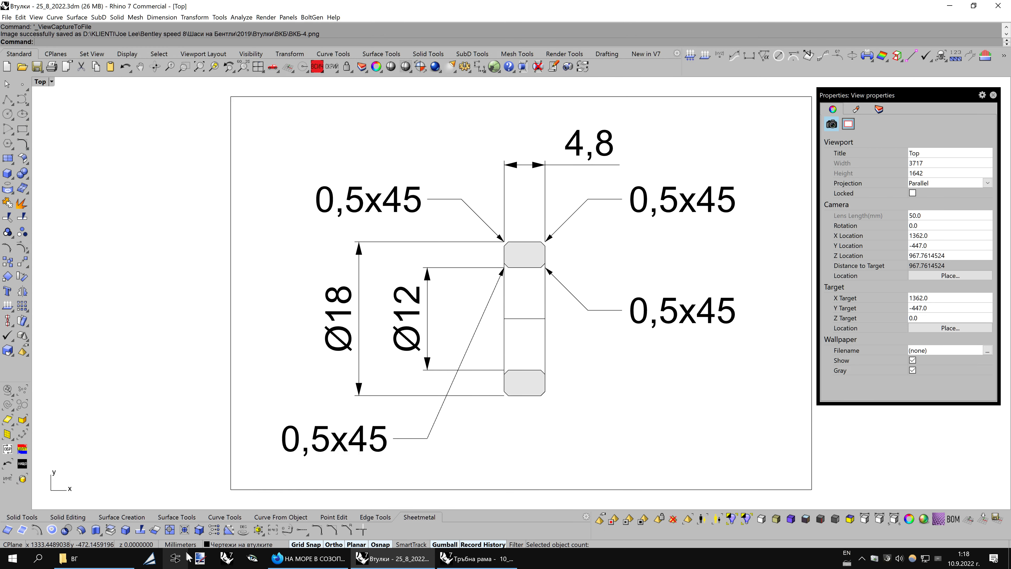
Launch paint.net, then bring Rhino's Тръбна рама frame model window to the front
{"action": "left_click", "coordinate": [200, 558]}
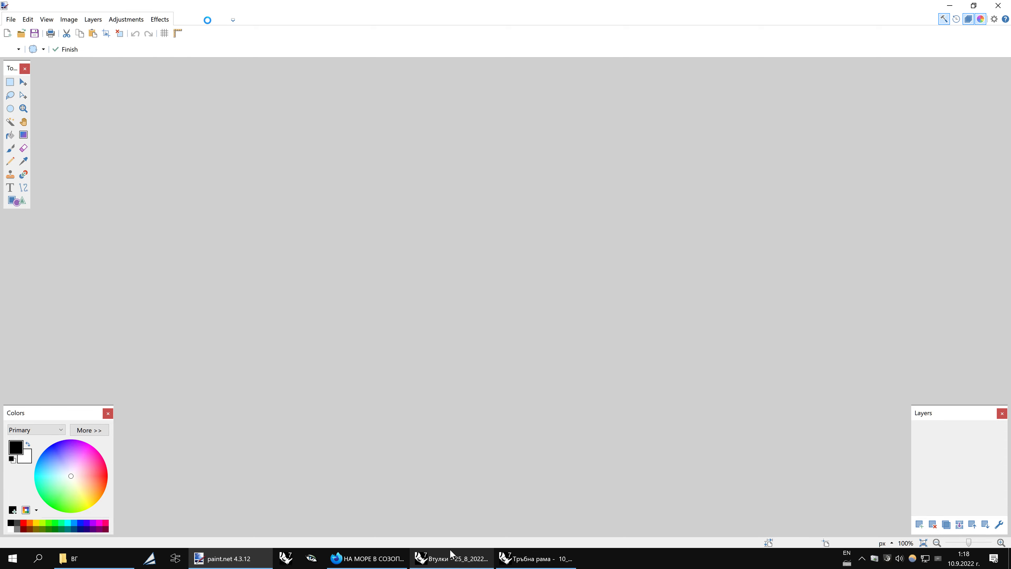
{"action": "left_click", "coordinate": [452, 557]}
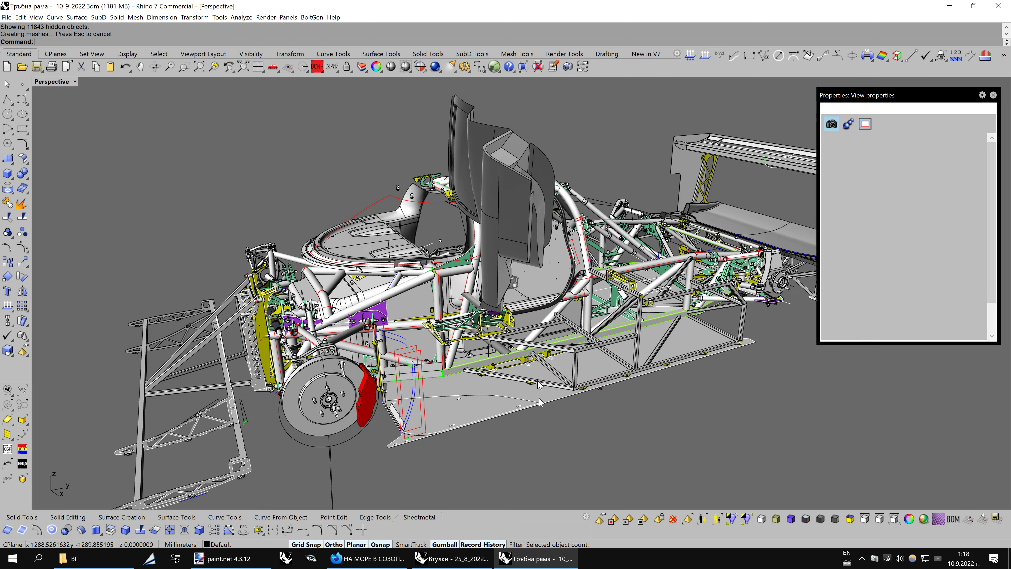
{"action": "left_click", "coordinate": [535, 558]}
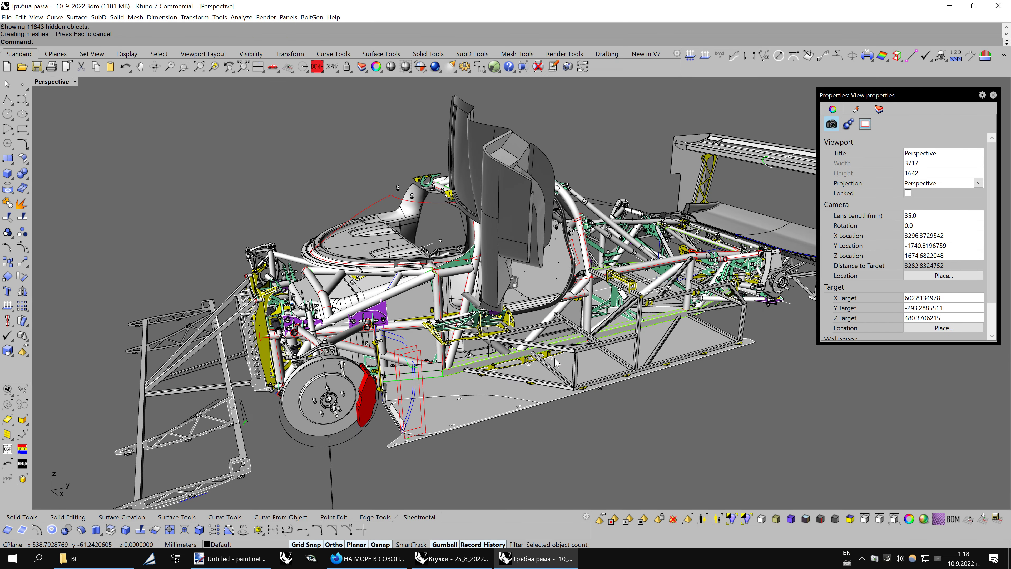
Select the ВКБ-4 named bushings in the frame model and isolate them
{"action": "scroll", "coordinate": [556, 362], "scroll_direction": "down", "scroll_amount": 3}
{"action": "left_click", "coordinate": [7, 478]}
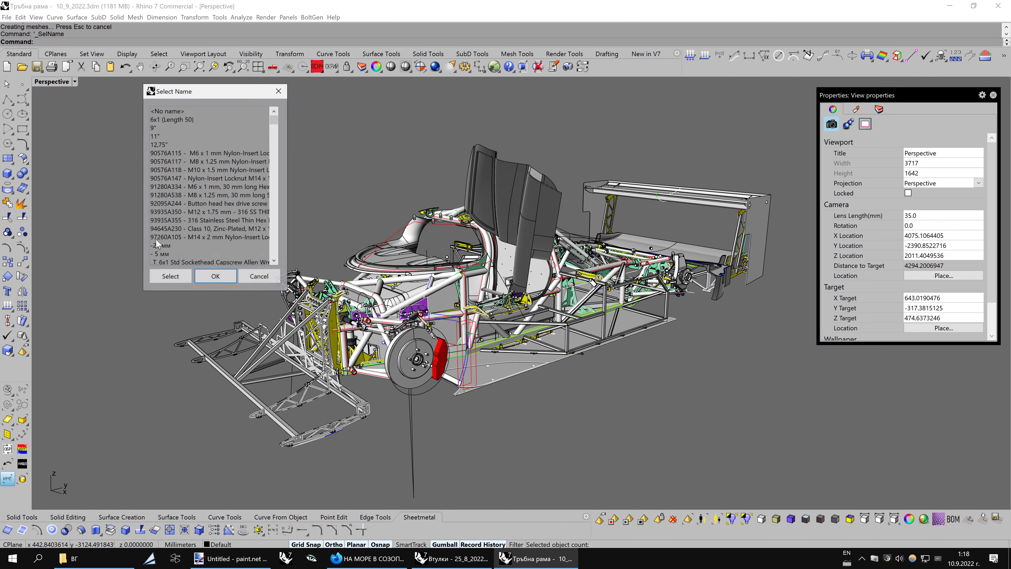
{"action": "type", "text": "вг"}
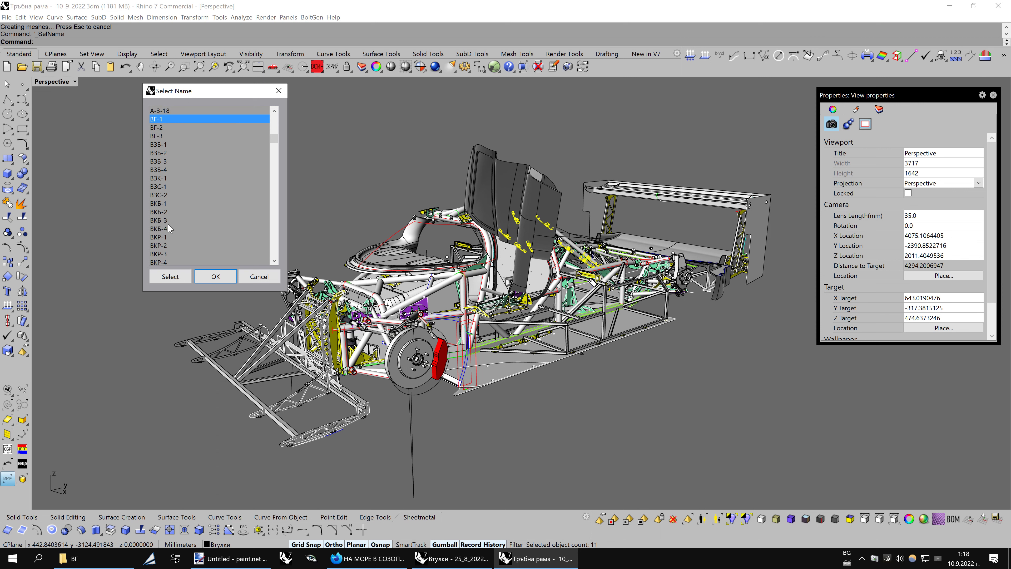
{"action": "left_click", "coordinate": [161, 229]}
{"action": "left_click", "coordinate": [215, 277]}
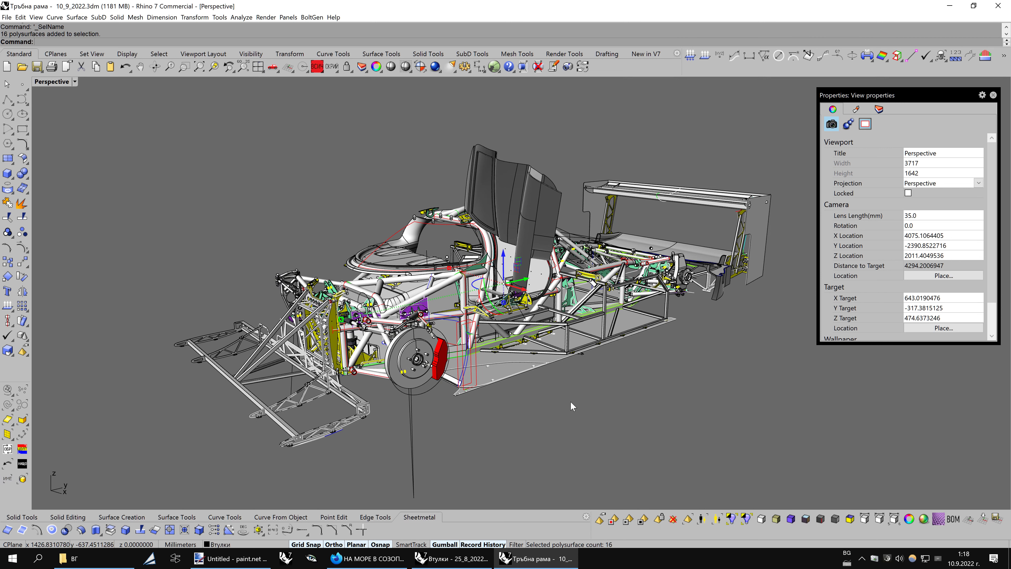
{"action": "middle_click", "coordinate": [571, 401]}
{"action": "left_click", "coordinate": [591, 418]}
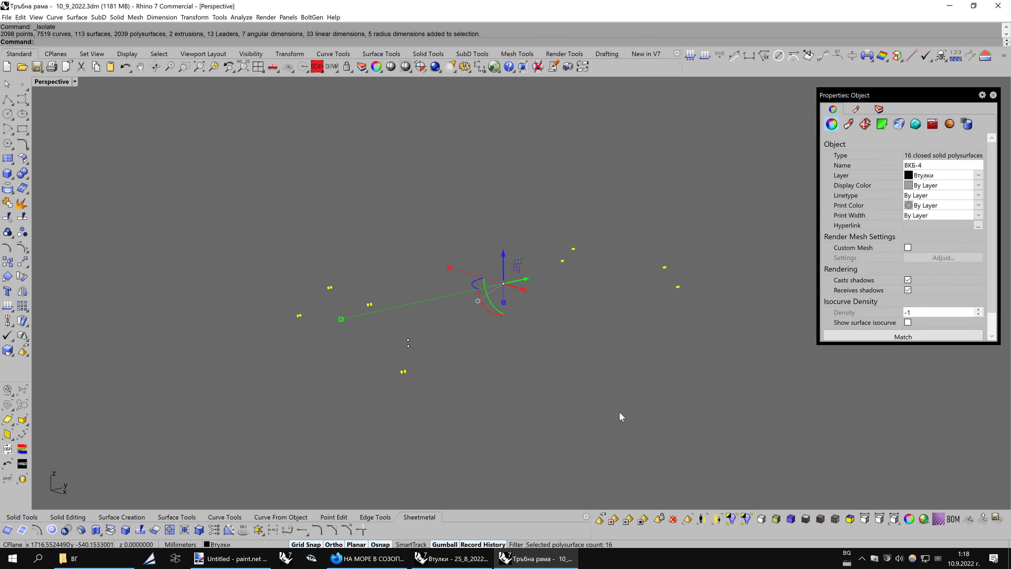
{"action": "right_click_drag", "start_coordinate": [657, 358], "coordinate": [603, 335]}
Clear the selection, show the frame in Bobi1 display mode, and switch to Втулки and paint.net
{"action": "left_click", "coordinate": [317, 67]}
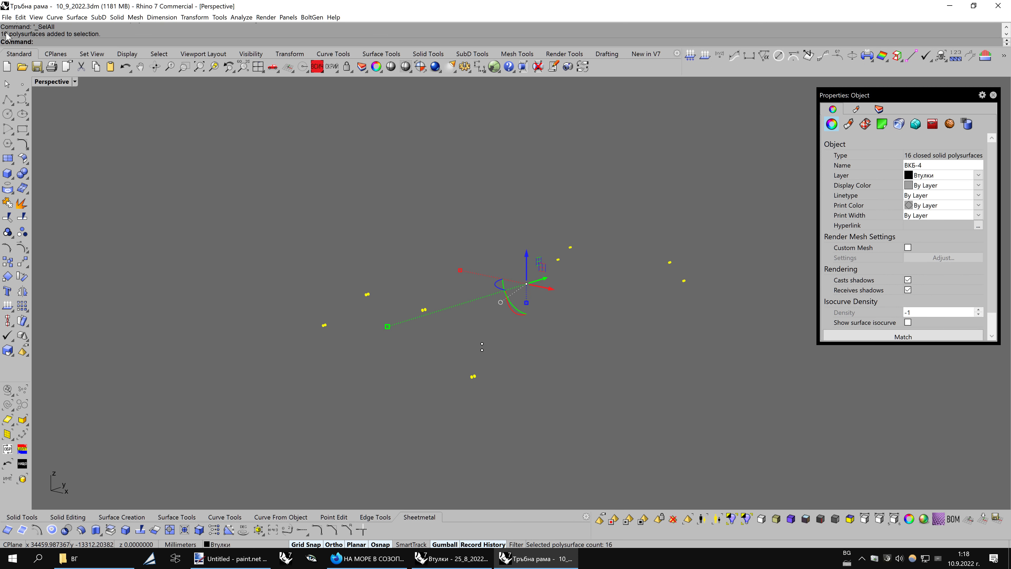
{"action": "key", "text": "Escape"}
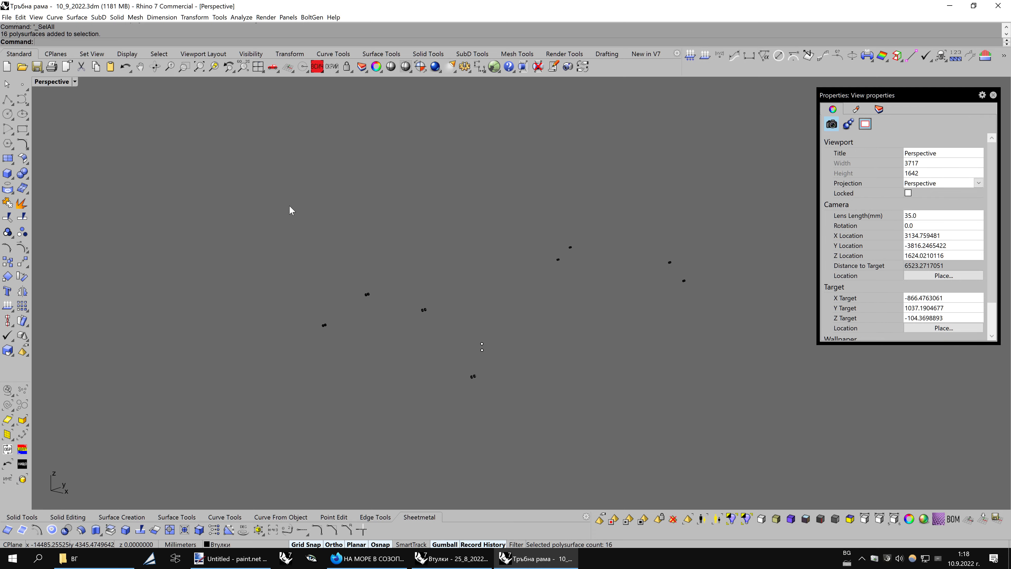
{"action": "middle_click", "coordinate": [345, 227]}
{"action": "left_click", "coordinate": [362, 240]}
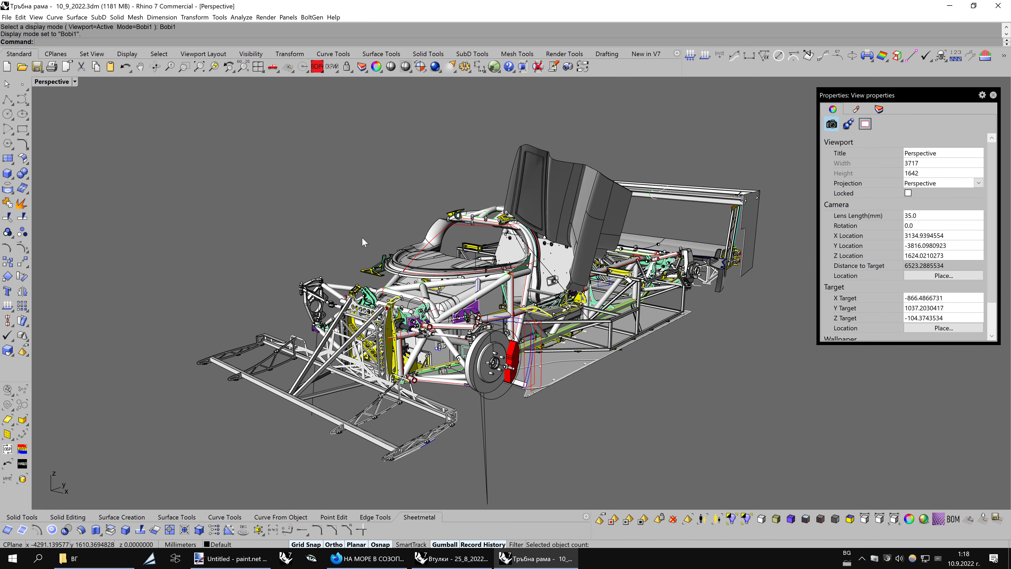
{"action": "right_click_drag", "start_coordinate": [364, 241], "coordinate": [577, 287]}
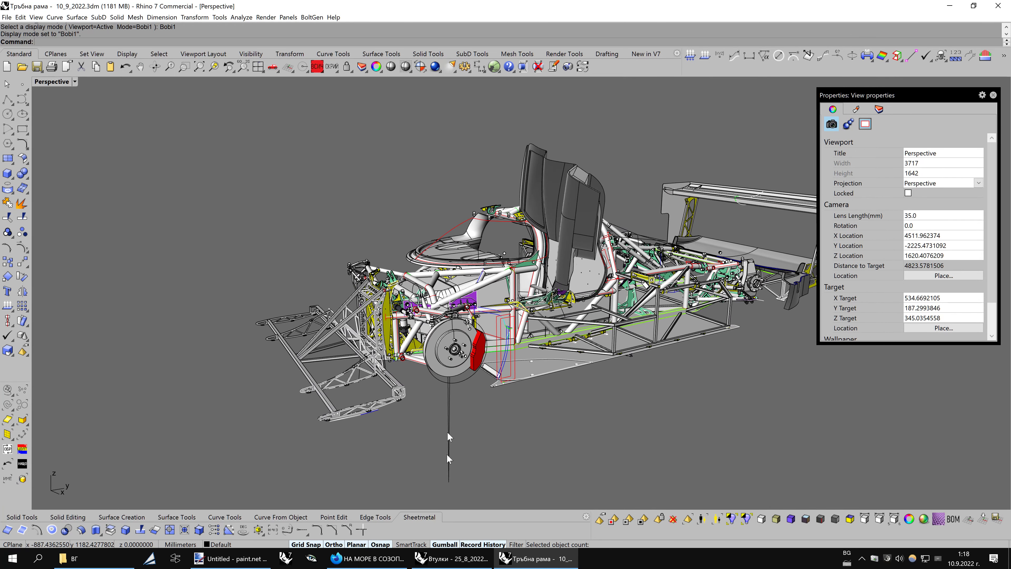
{"action": "left_click", "coordinate": [452, 559]}
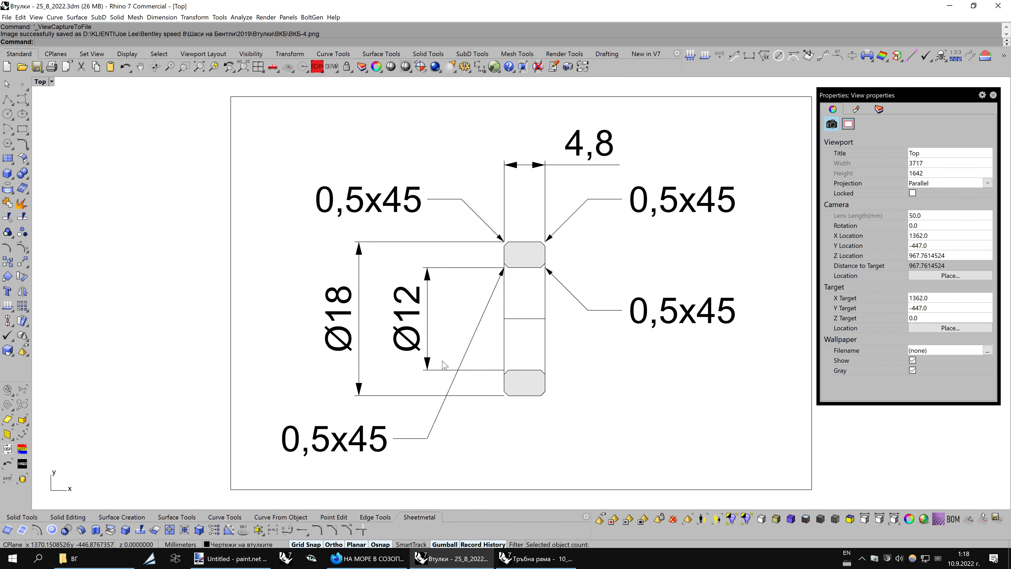
{"action": "left_click", "coordinate": [231, 559]}
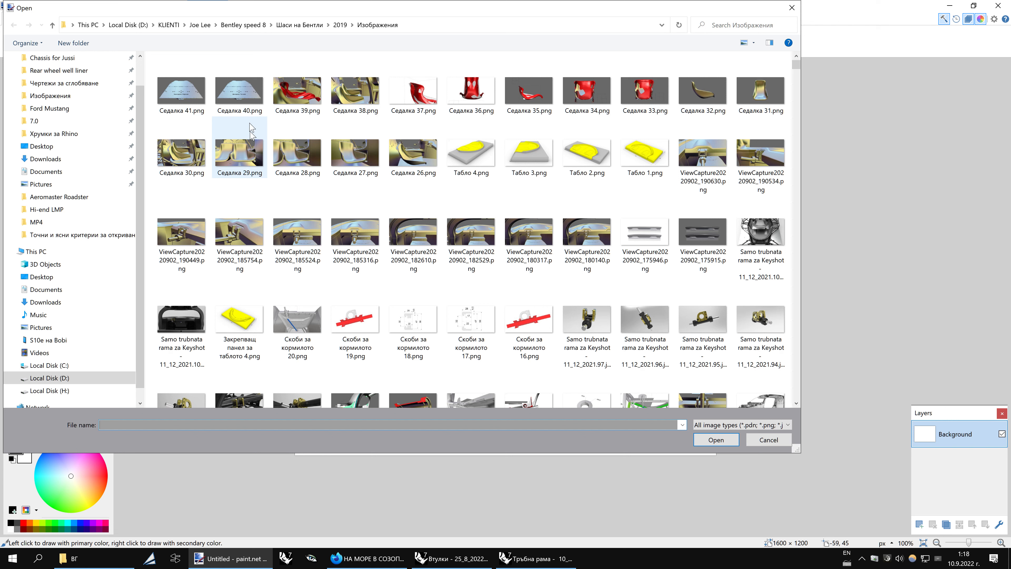
Open ВКБ-4.png in paint.net from the 2019 > Втулки > ВКБ folder
{"action": "left_click", "coordinate": [339, 25]}
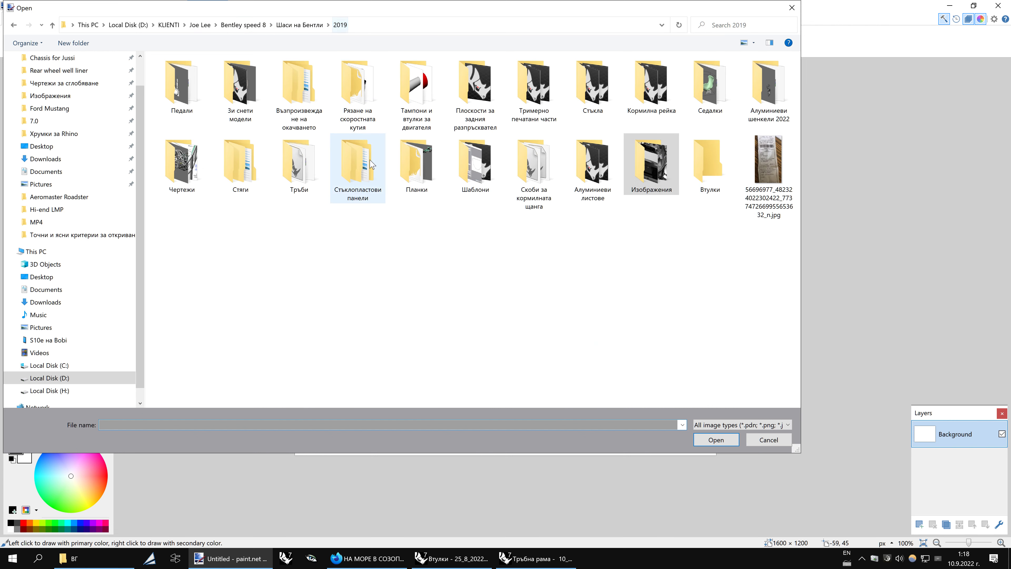
{"action": "double_click", "coordinate": [710, 163]}
{"action": "double_click", "coordinate": [649, 159]}
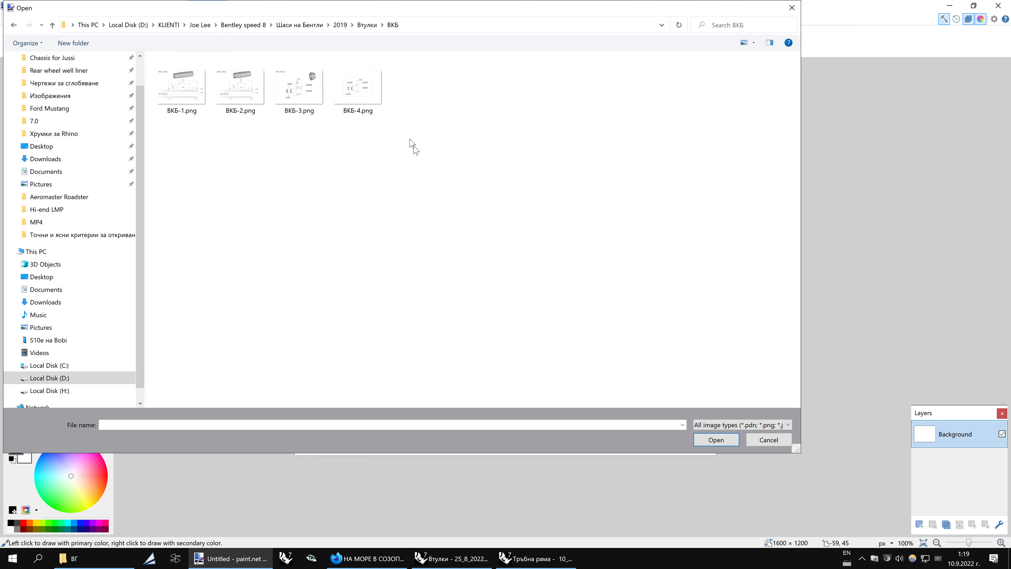
{"action": "double_click", "coordinate": [358, 83]}
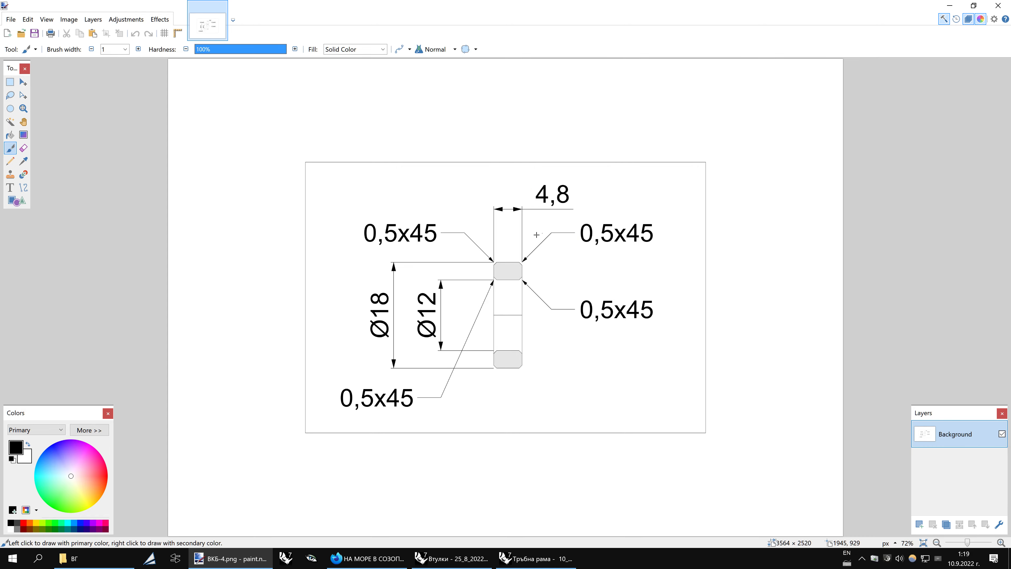
Return to Rhino's Втулки drawing and select the rectangular border frame
{"action": "left_click", "coordinate": [535, 558]}
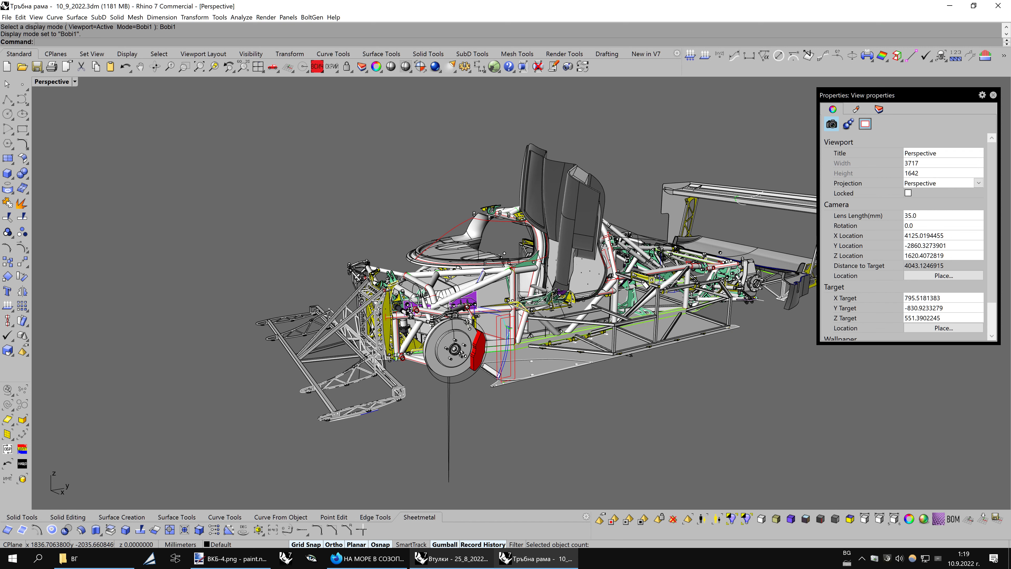
{"action": "left_click", "coordinate": [452, 558]}
{"action": "left_click", "coordinate": [364, 366]}
{"action": "scroll", "coordinate": [374, 389], "scroll_direction": "down", "scroll_amount": 3}
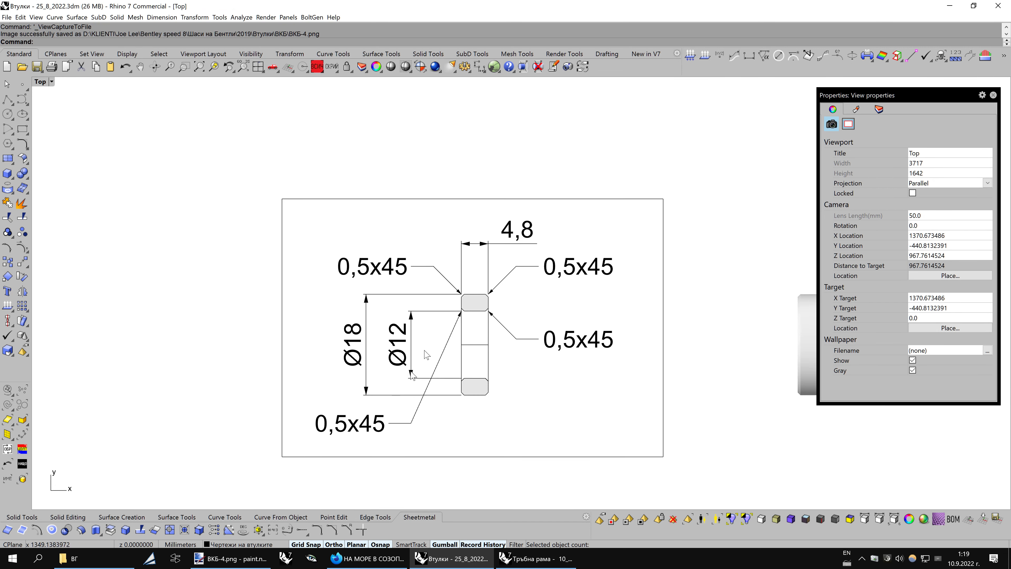
Show the frame's control points and move its left and right edges inward
{"action": "key", "text": "F10"}
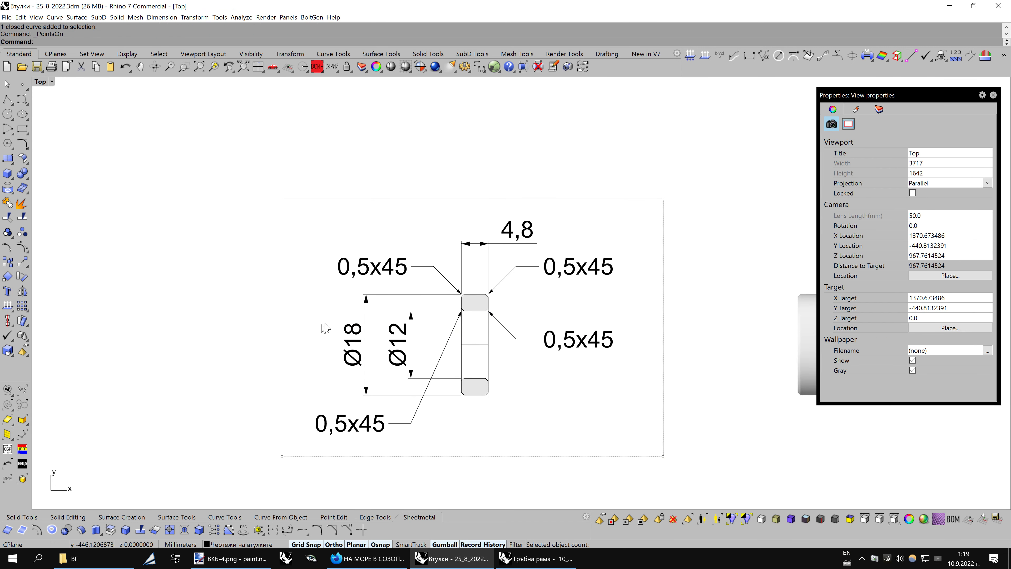
{"action": "left_click", "coordinate": [283, 327]}
{"action": "left_click_drag", "start_coordinate": [311, 327], "coordinate": [326, 330]}
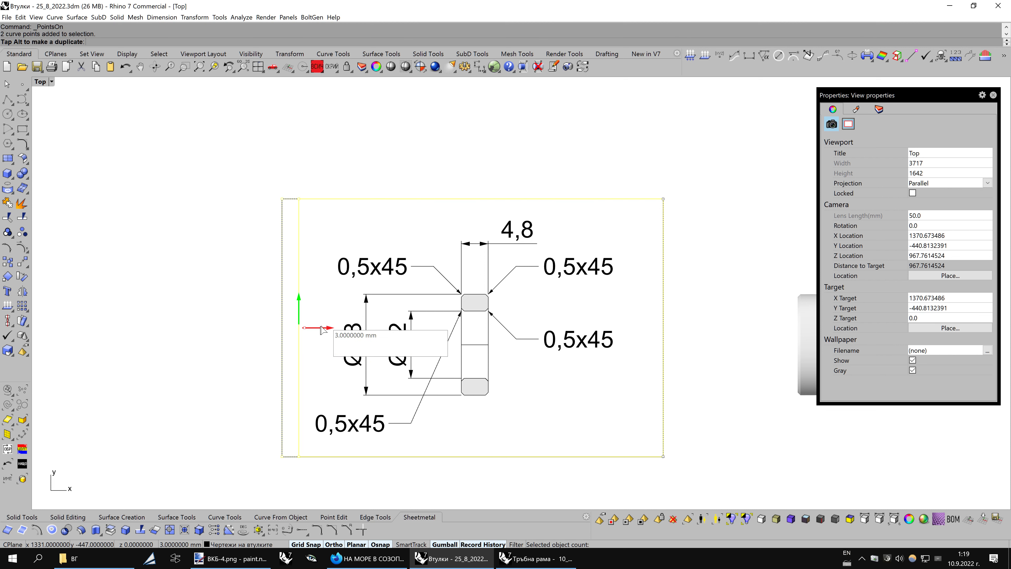
{"action": "key", "text": "ctrl+alt+s"}
{"action": "left_click", "coordinate": [664, 315]}
{"action": "left_click_drag", "start_coordinate": [693, 328], "coordinate": [659, 332]}
Pull the frame's top edge down and bottom edge up, zoom to it, and use Чертеж1 display
{"action": "left_click", "coordinate": [500, 199]}
{"action": "left_click_drag", "start_coordinate": [463, 181], "coordinate": [517, 193]}
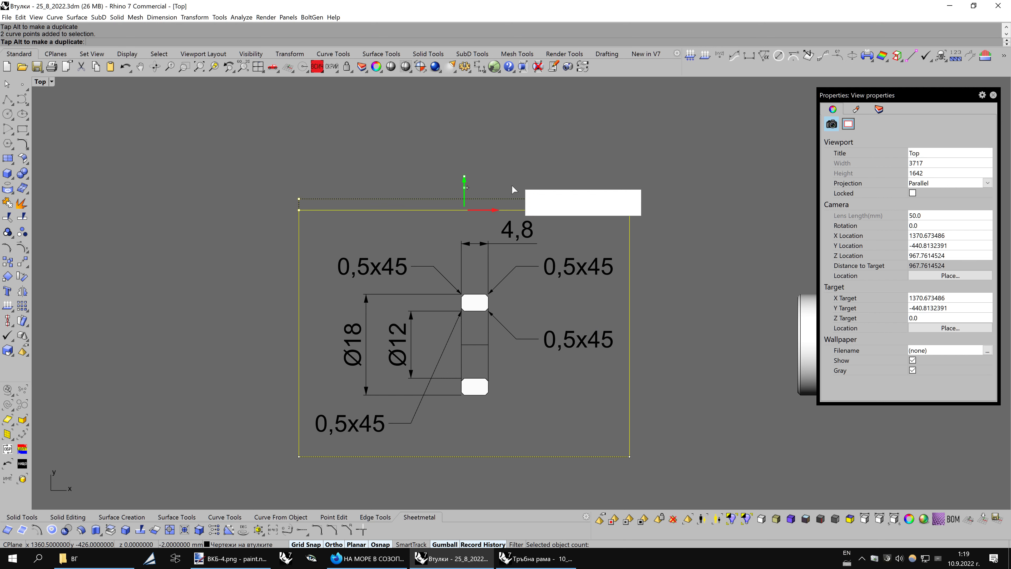
{"action": "left_click", "coordinate": [467, 456]}
{"action": "left_click_drag", "start_coordinate": [467, 434], "coordinate": [467, 422]}
{"action": "left_click", "coordinate": [702, 354]}
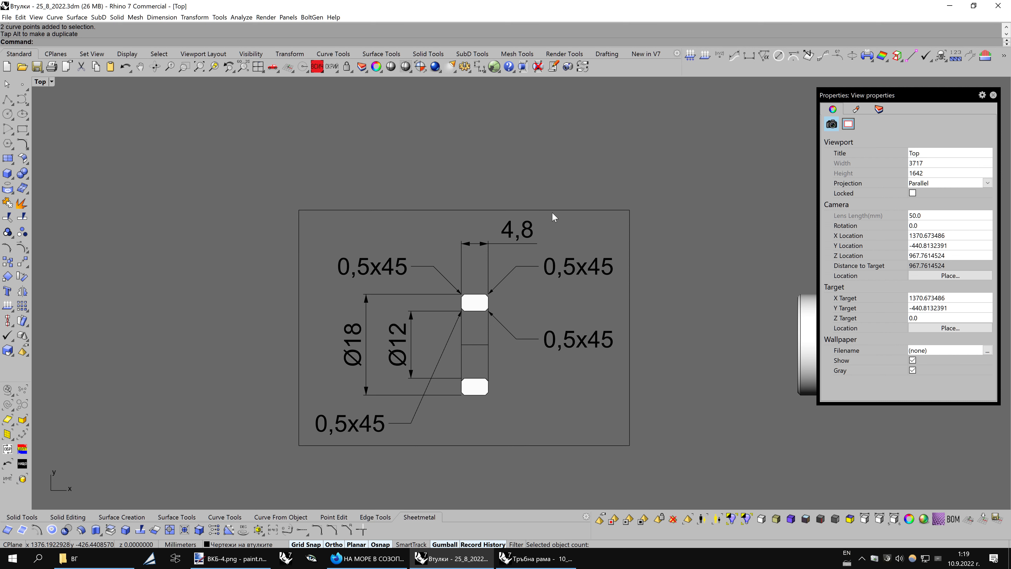
{"action": "left_click", "coordinate": [532, 210]}
{"action": "left_click", "coordinate": [214, 66]}
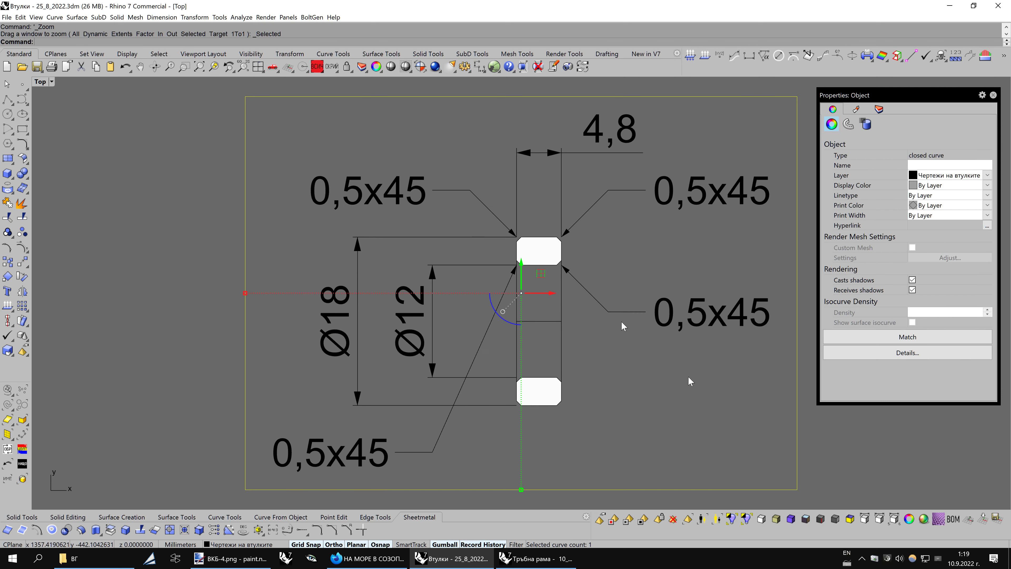
{"action": "left_click", "coordinate": [864, 519]}
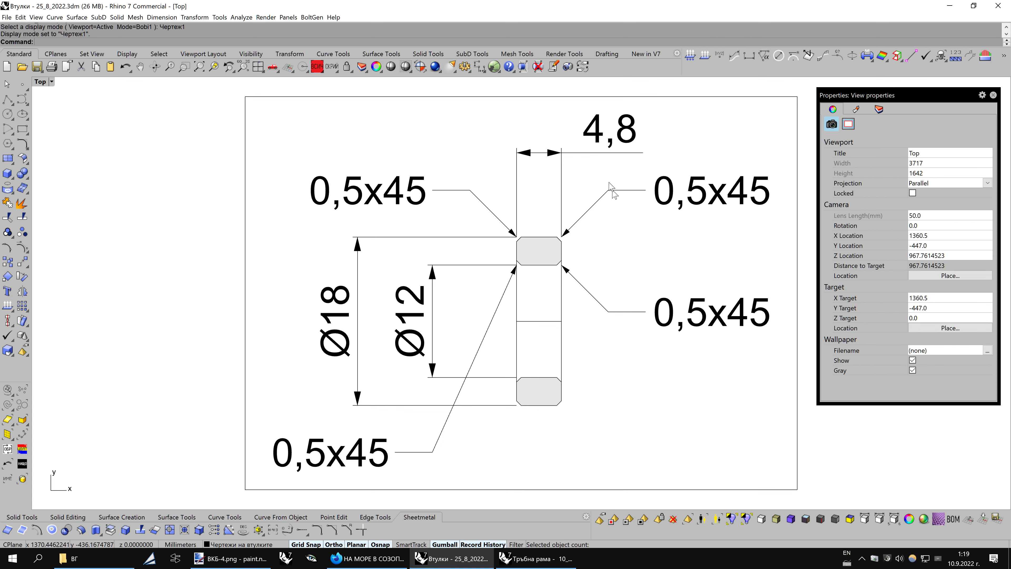
Capture the top view over the existing ВКБ-4.png, confirming the replace, and return to paint.net
{"action": "left_click", "coordinate": [568, 67]}
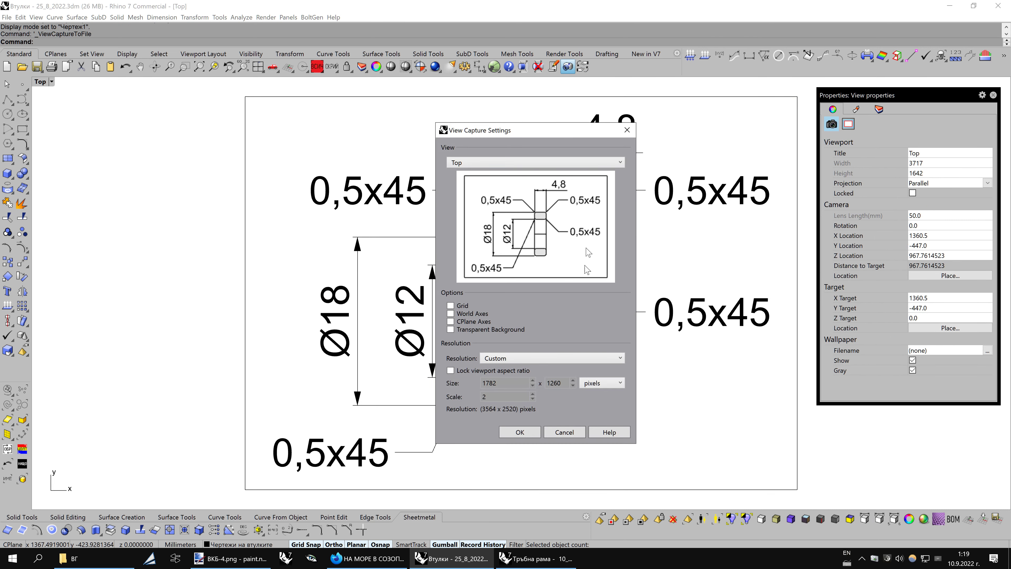
{"action": "left_click", "coordinate": [521, 432]}
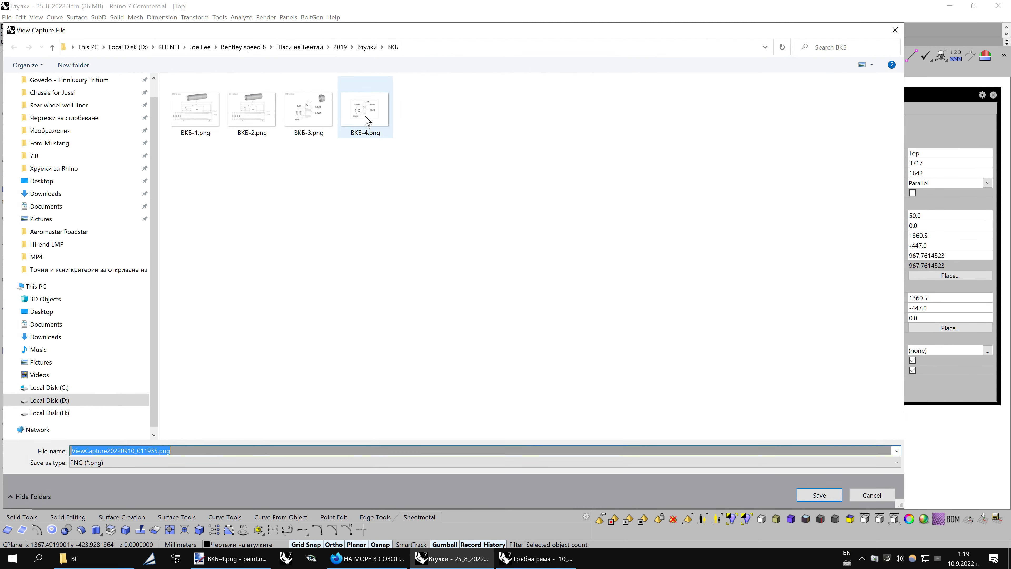
{"action": "left_click", "coordinate": [365, 114]}
{"action": "left_click", "coordinate": [801, 494]}
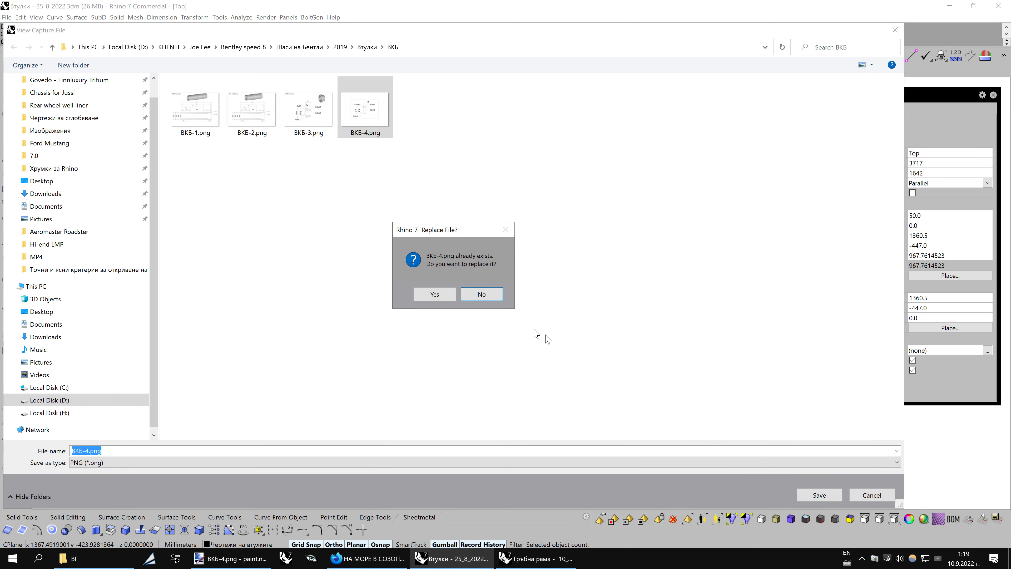
{"action": "left_click", "coordinate": [441, 296]}
{"action": "left_click", "coordinate": [231, 558]}
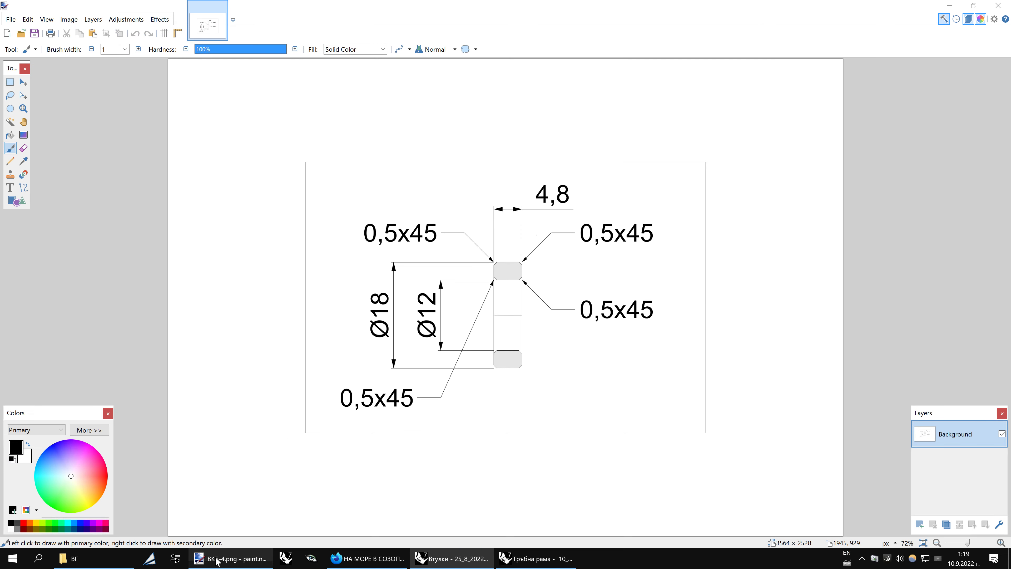
Reopen the updated ВКБ-4.png from recent files and close the outdated copy
{"action": "left_click", "coordinate": [11, 19]}
{"action": "mouse_move", "coordinate": [38, 57]}
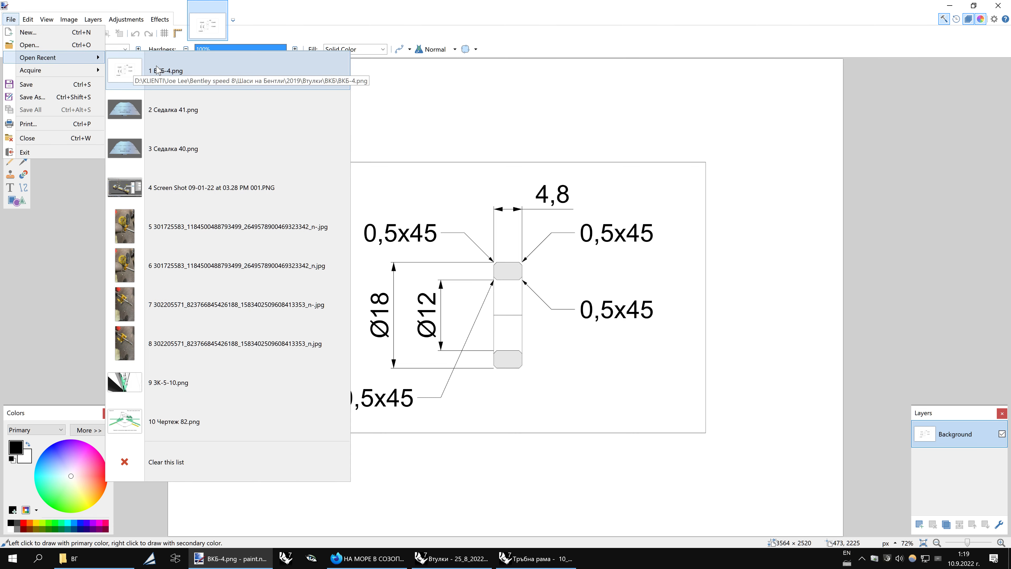
{"action": "left_click", "coordinate": [158, 71]}
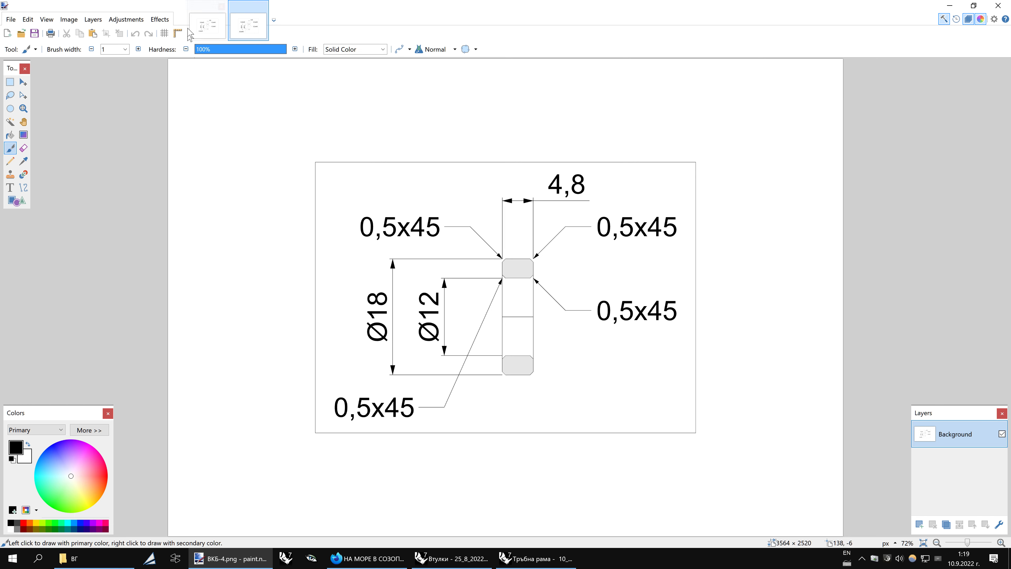
{"action": "left_click", "coordinate": [207, 24]}
{"action": "left_click", "coordinate": [221, 6]}
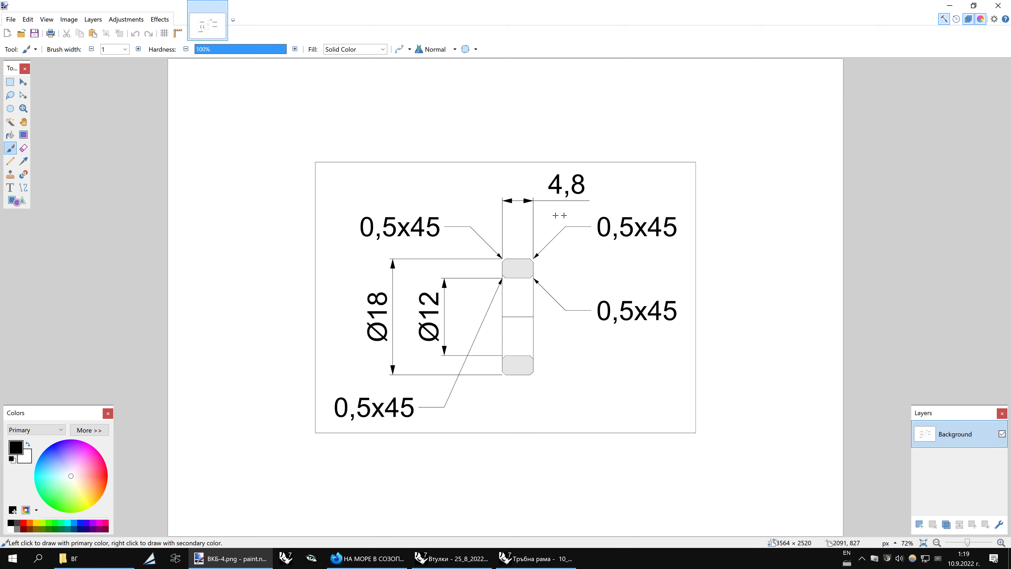
Paint white rectangles over the left, right, top and bottom border lines
{"action": "left_click", "coordinate": [11, 201]}
{"action": "left_click_drag", "start_coordinate": [306, 142], "coordinate": [316, 445]}
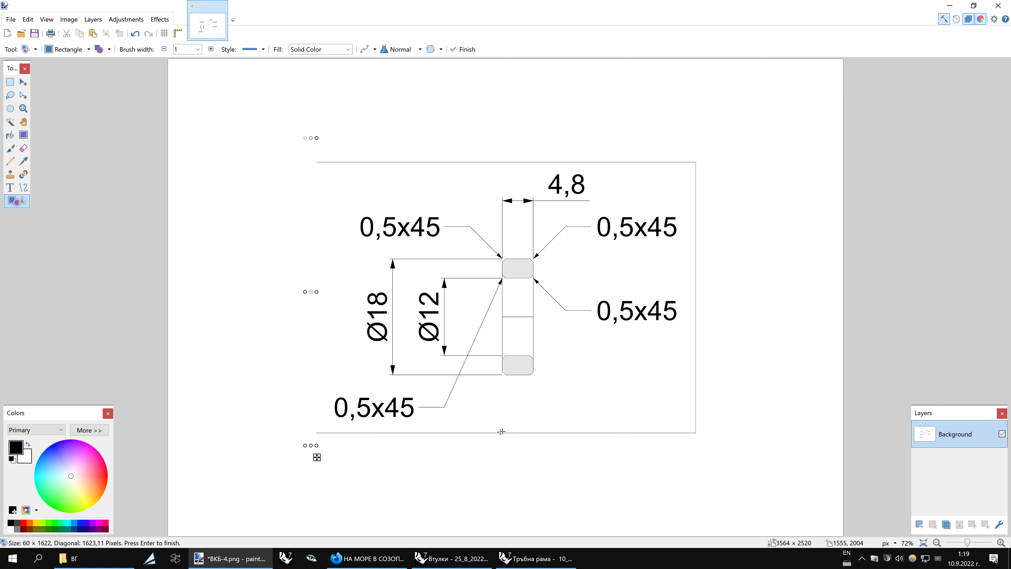
{"action": "key", "text": "Return"}
{"action": "left_click_drag", "start_coordinate": [693, 442], "coordinate": [740, 140]}
{"action": "key", "text": "Return"}
{"action": "left_click_drag", "start_coordinate": [289, 131], "coordinate": [672, 162]}
{"action": "key", "text": "Return"}
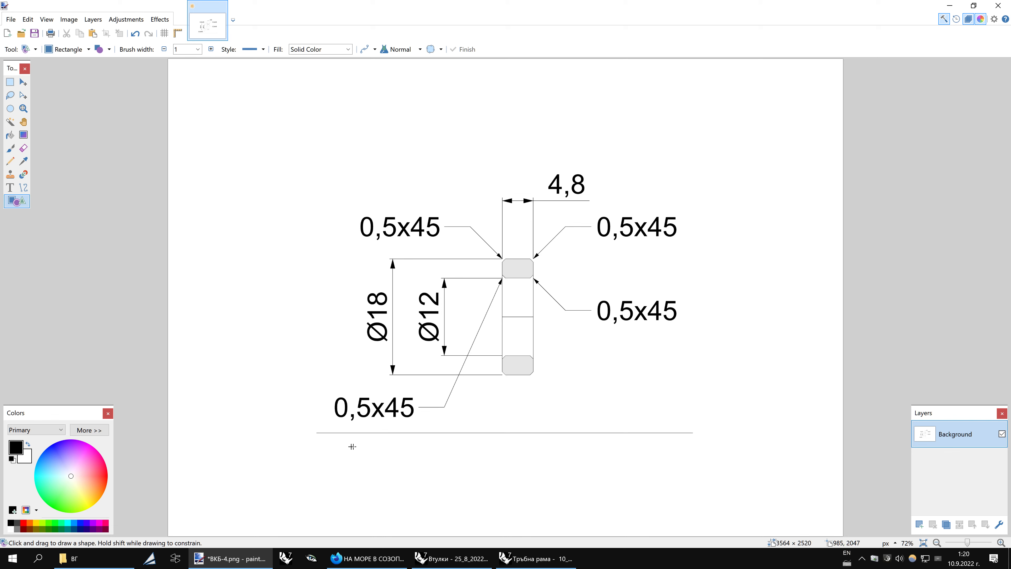
{"action": "left_click_drag", "start_coordinate": [309, 431], "coordinate": [735, 473]}
{"action": "key", "text": "Return"}
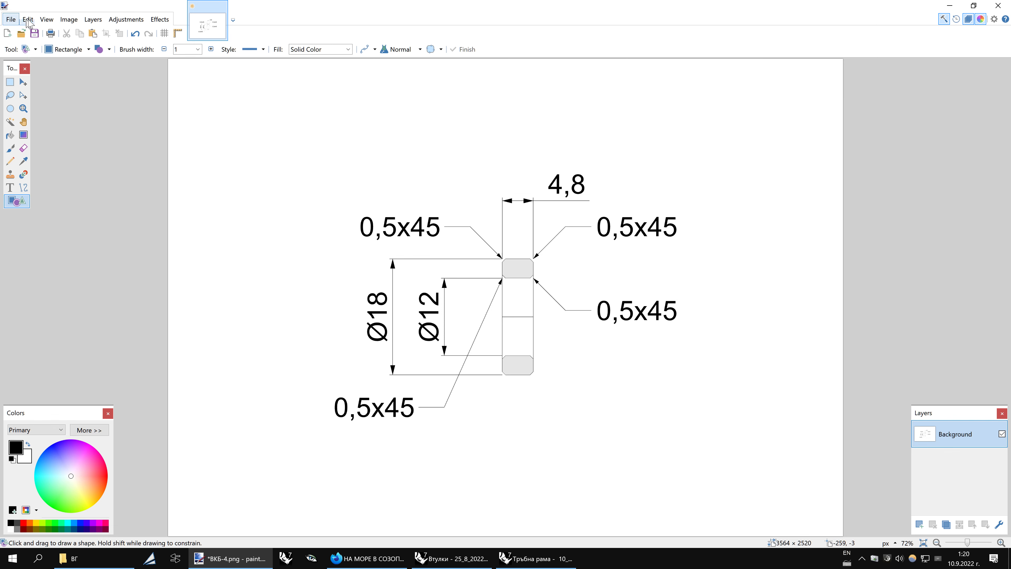
Open ВКБ-3.png alongside the ВКБ-4 image and return to the ВКБ-4 tab
{"action": "left_click", "coordinate": [22, 34]}
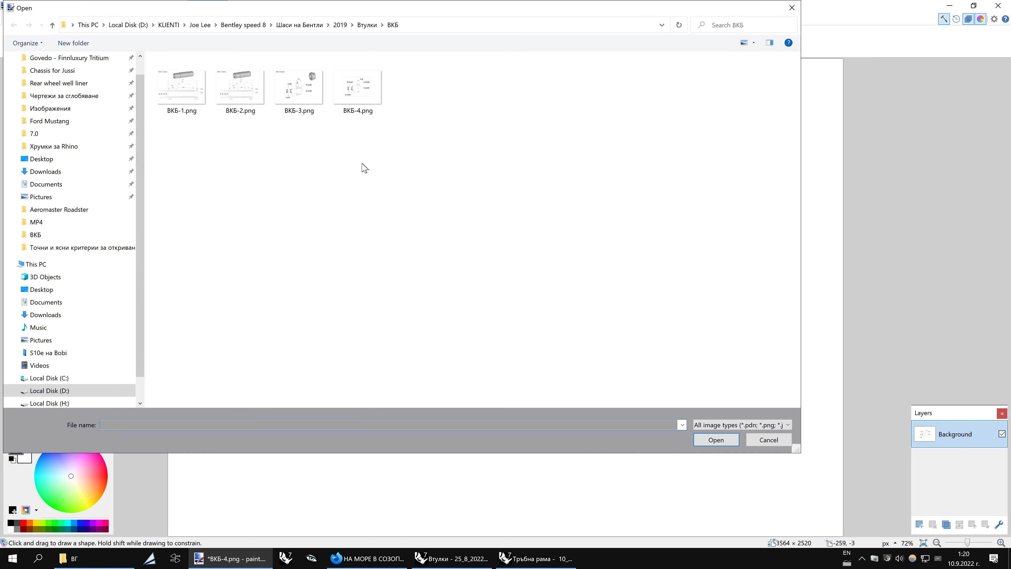
{"action": "double_click", "coordinate": [320, 93]}
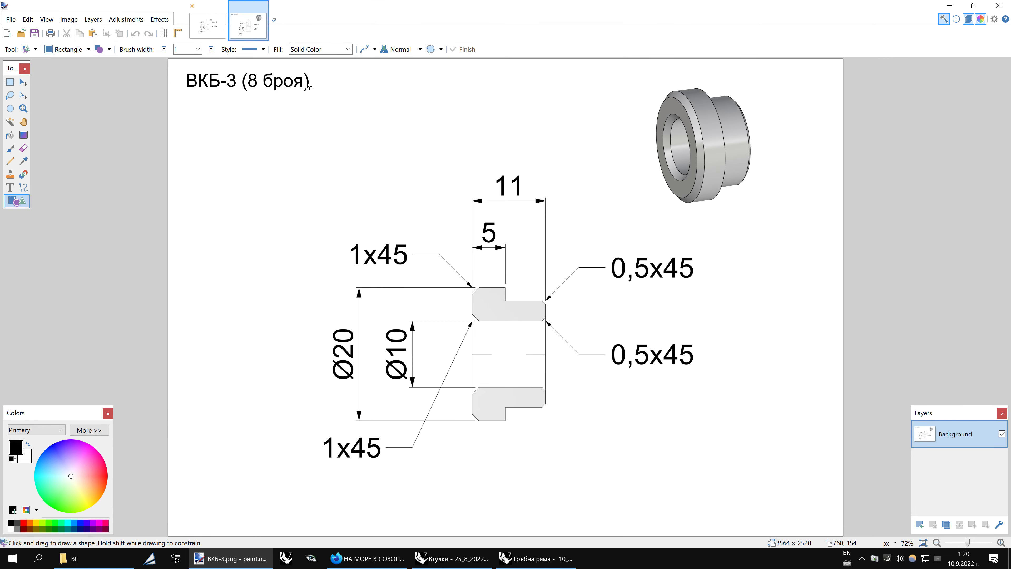
{"action": "left_click", "coordinate": [208, 24]}
{"action": "left_click", "coordinate": [248, 30]}
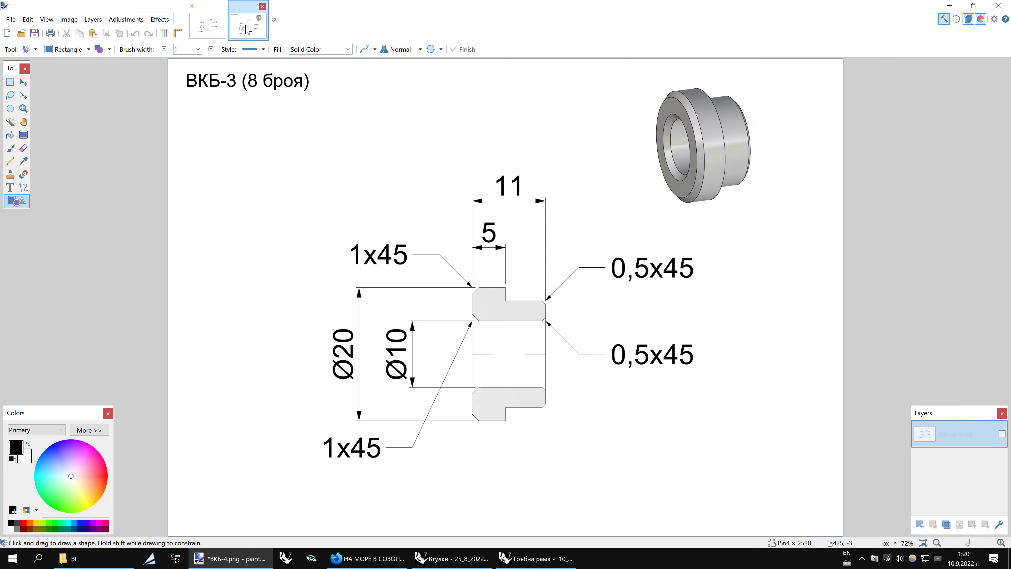
{"action": "left_click", "coordinate": [208, 24]}
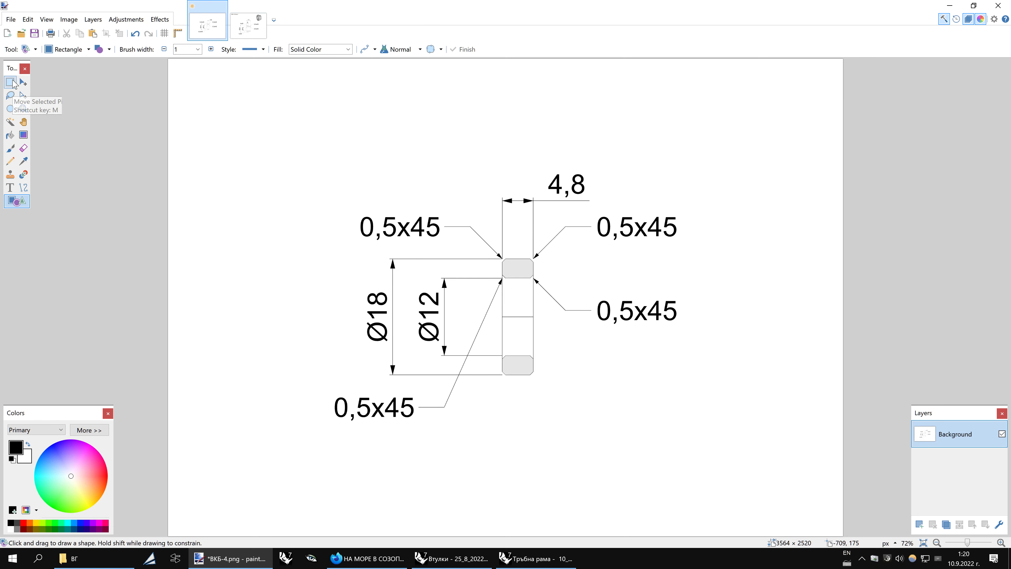
Select the whole ВКБ-4 drawing and move it slightly down
{"action": "left_click", "coordinate": [10, 83]}
{"action": "left_click_drag", "start_coordinate": [300, 448], "coordinate": [750, 154]}
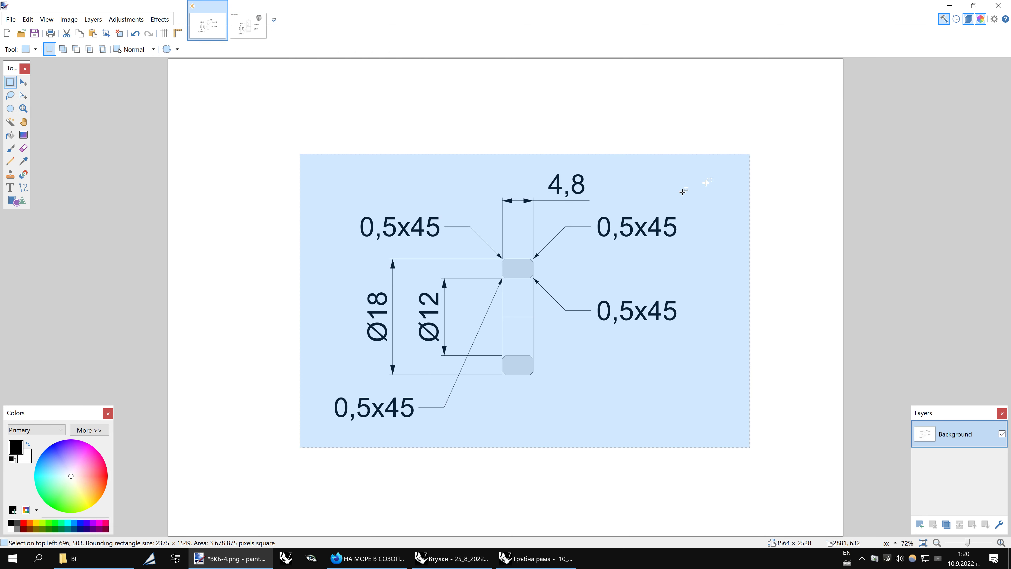
{"action": "left_click", "coordinate": [24, 82]}
{"action": "left_click_drag", "start_coordinate": [560, 299], "coordinate": [556, 324]}
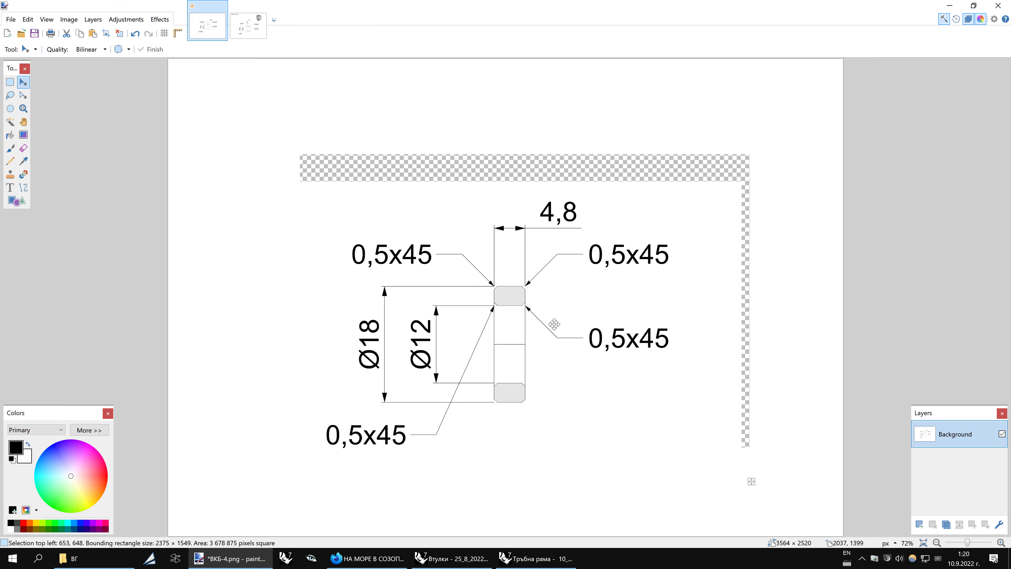
{"action": "key", "text": "ctrl+z"}
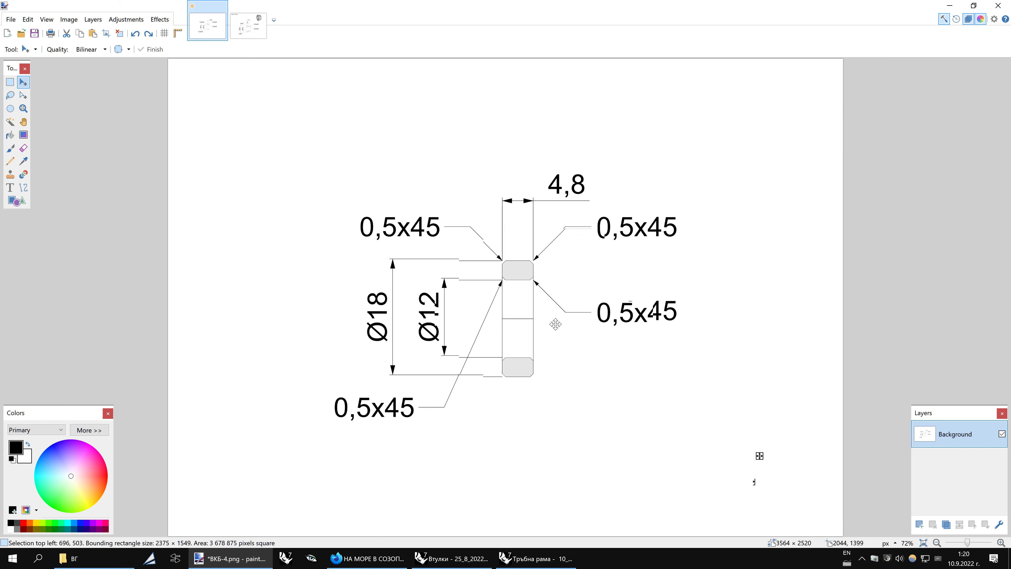
{"action": "key", "text": "ctrl+d"}
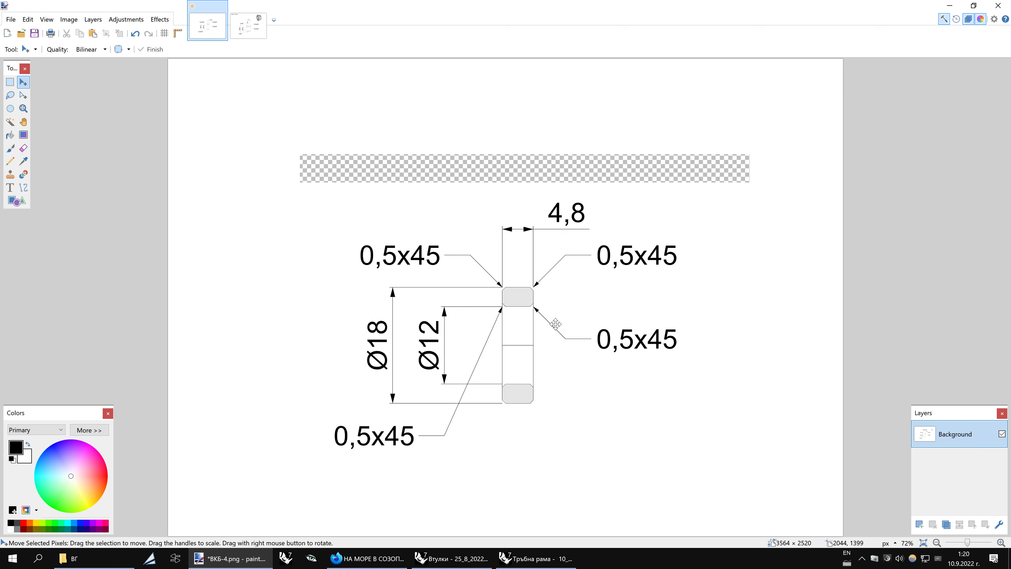
Fill the emptied strip along the top with a white rectangle
{"action": "left_click", "coordinate": [17, 200]}
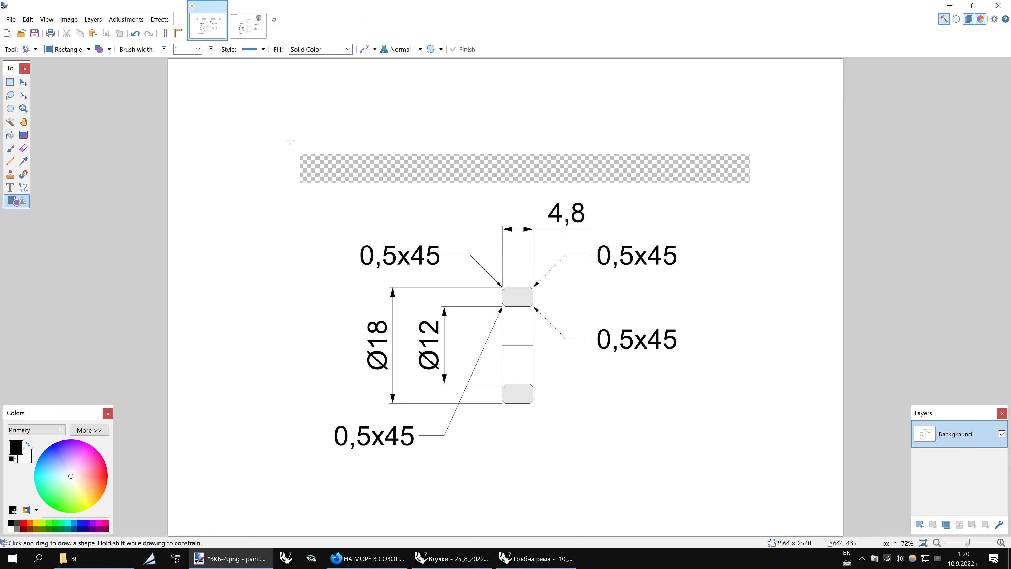
{"action": "left_click_drag", "start_coordinate": [291, 142], "coordinate": [792, 190]}
{"action": "key", "text": "Return"}
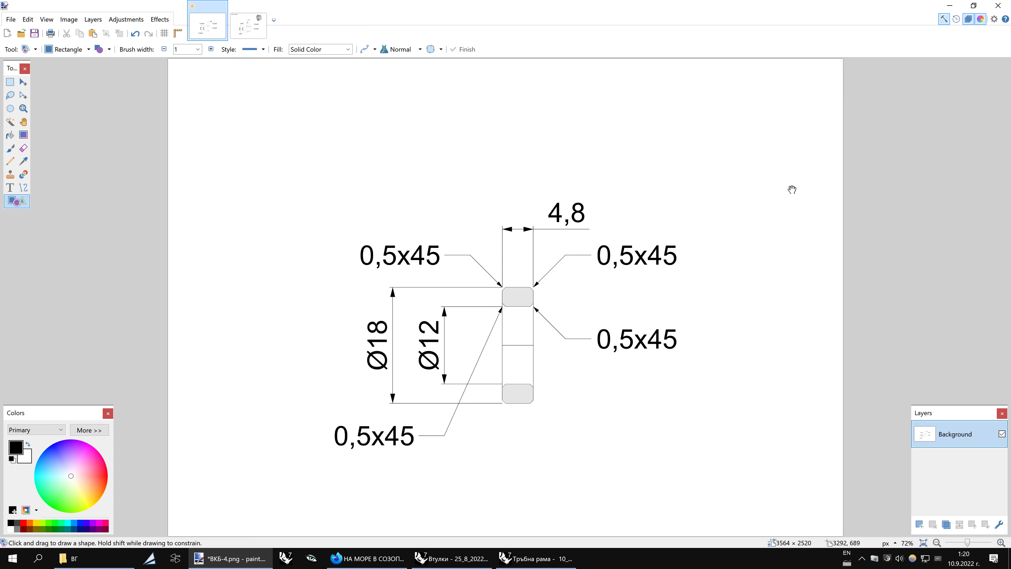
{"action": "left_click", "coordinate": [248, 25]}
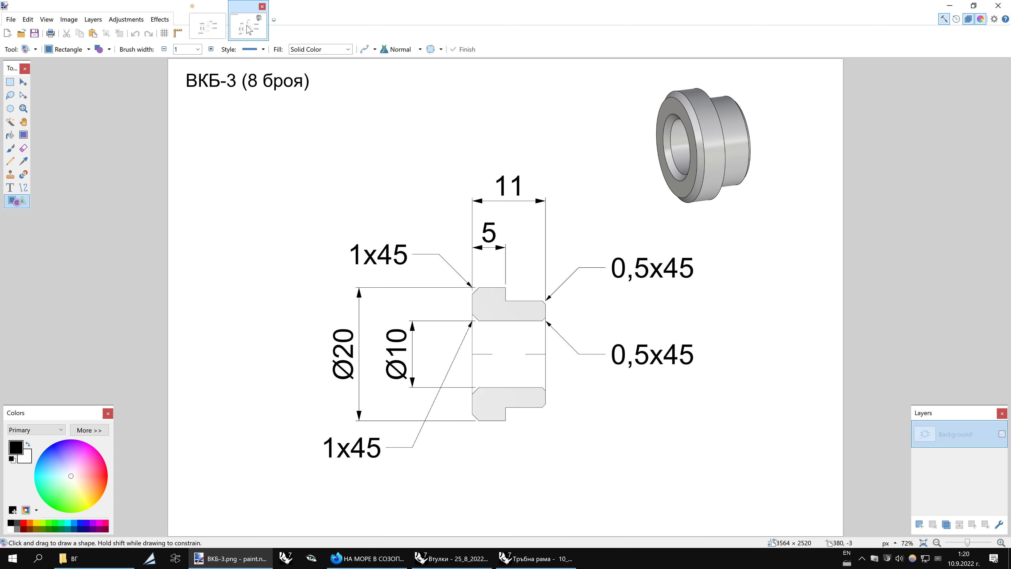
Copy the ВКБ-3 (8 броя) title and paste it onto a new layer in ВКБ-4
{"action": "left_click", "coordinate": [10, 82]}
{"action": "left_click_drag", "start_coordinate": [336, 112], "coordinate": [181, 71]}
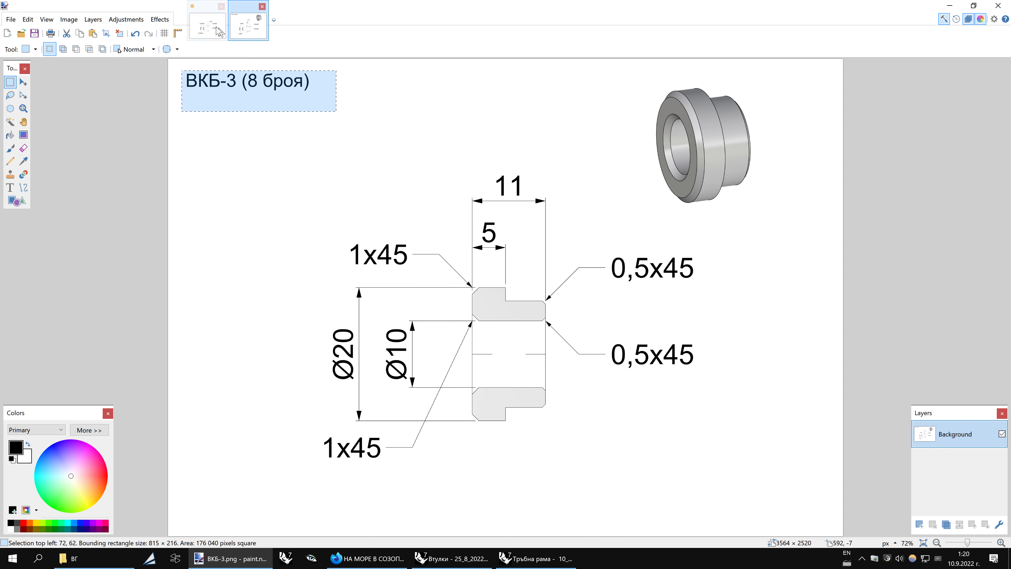
{"action": "left_click", "coordinate": [207, 26]}
{"action": "left_click", "coordinate": [921, 525]}
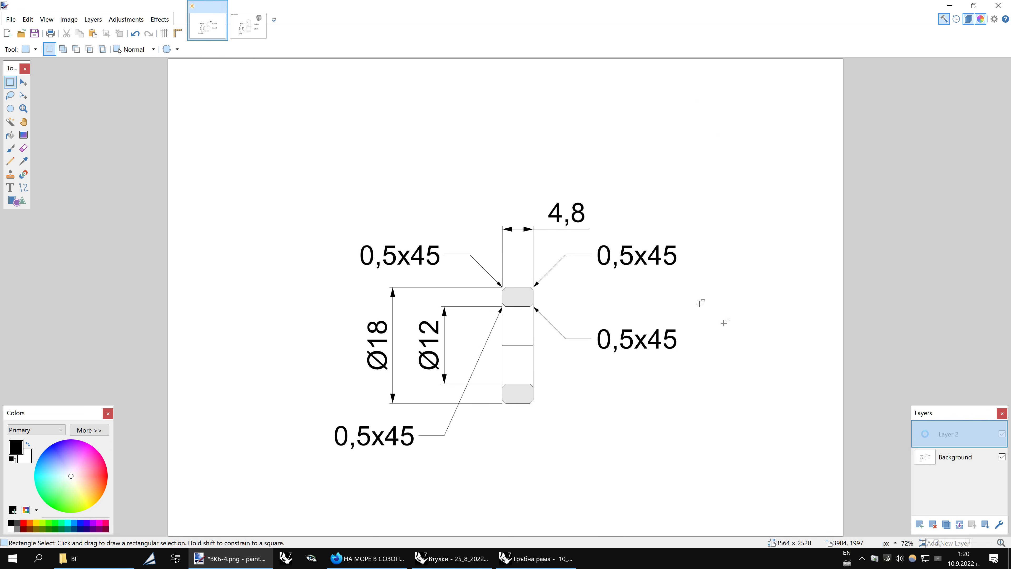
{"action": "key", "text": "ctrl+v"}
{"action": "key", "text": "ctrl+d"}
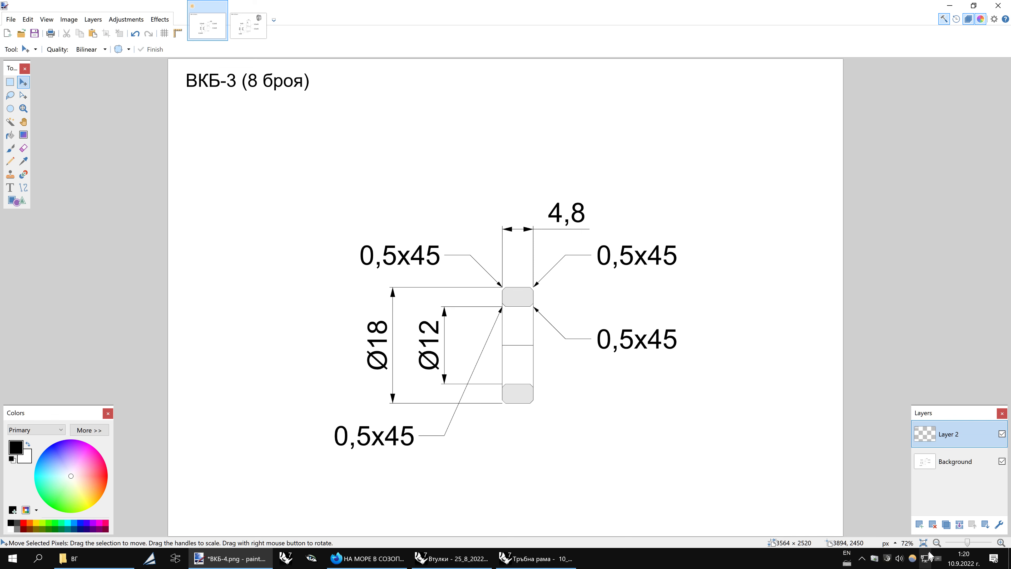
Add an empty layer and bring up the Text tool's font size choices
{"action": "left_click", "coordinate": [919, 525]}
{"action": "left_click", "coordinate": [10, 187]}
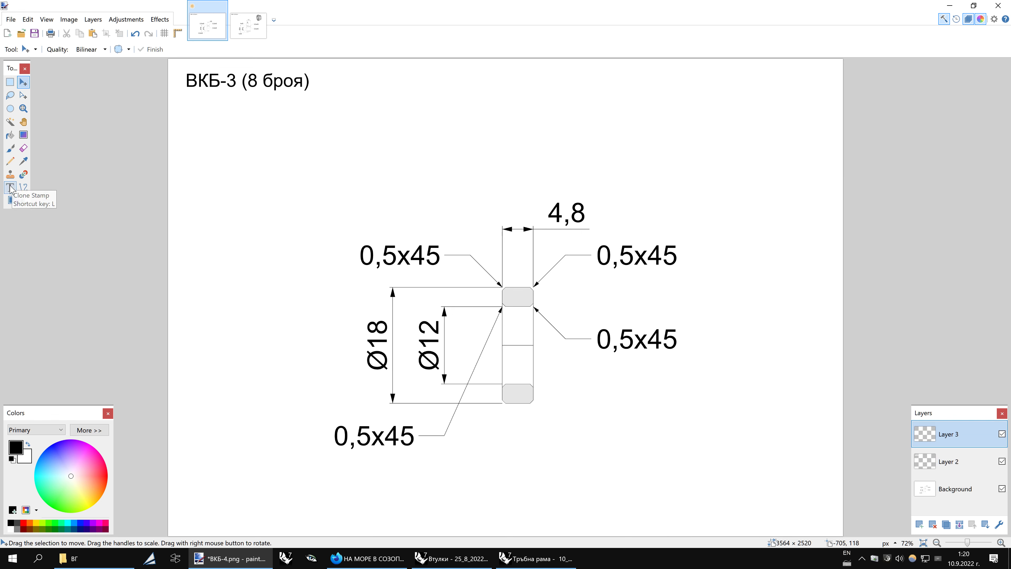
{"action": "left_click", "coordinate": [161, 50]}
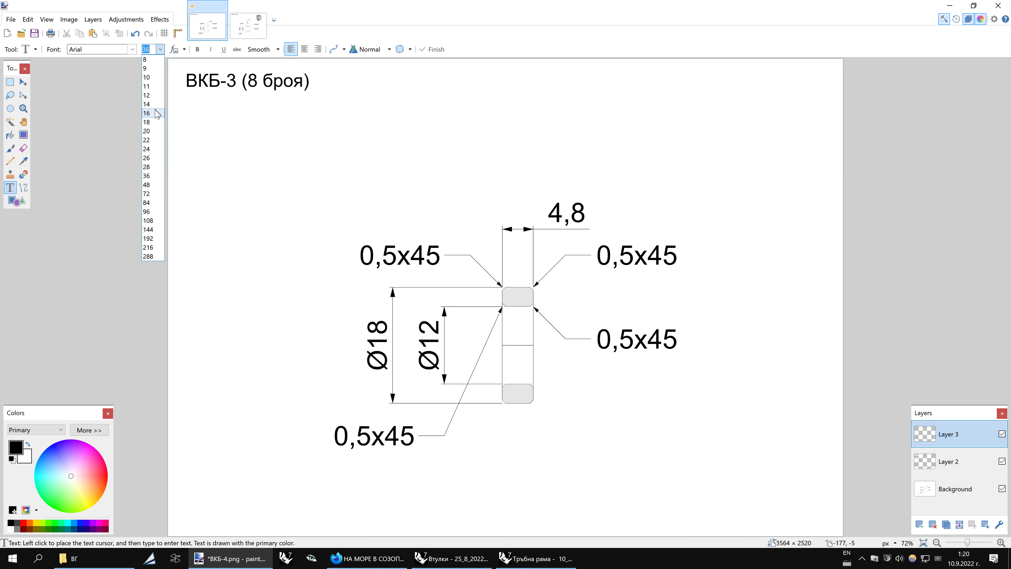
Type the caption ВКБ-4 (16 броя) at font size 96 beneath the ВКБ-3 title
{"action": "left_click", "coordinate": [154, 209]}
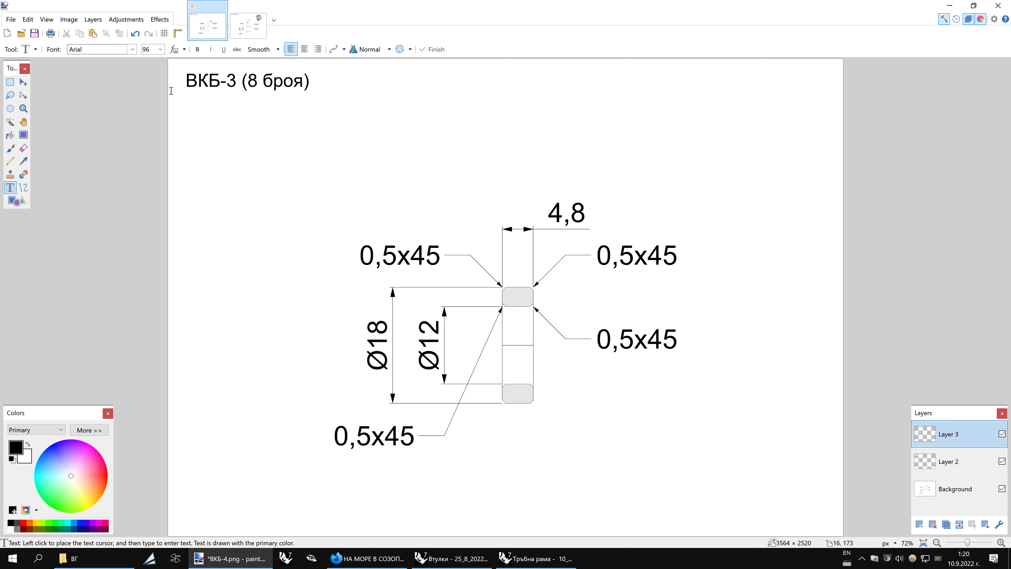
{"action": "left_click", "coordinate": [196, 126]}
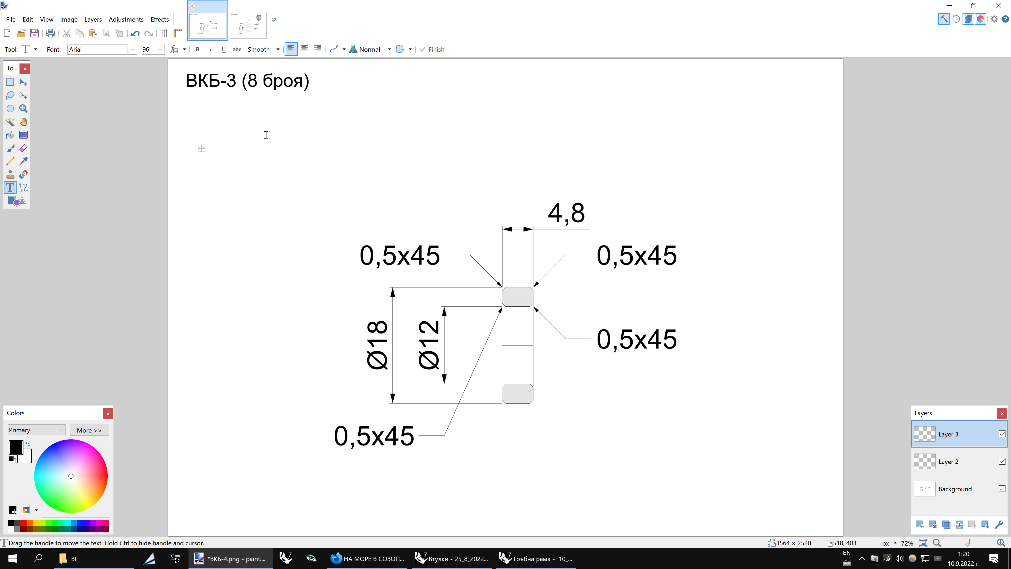
{"action": "key", "text": "alt+shift"}
{"action": "type", "text": "ВКБ-4 (16 броя"}
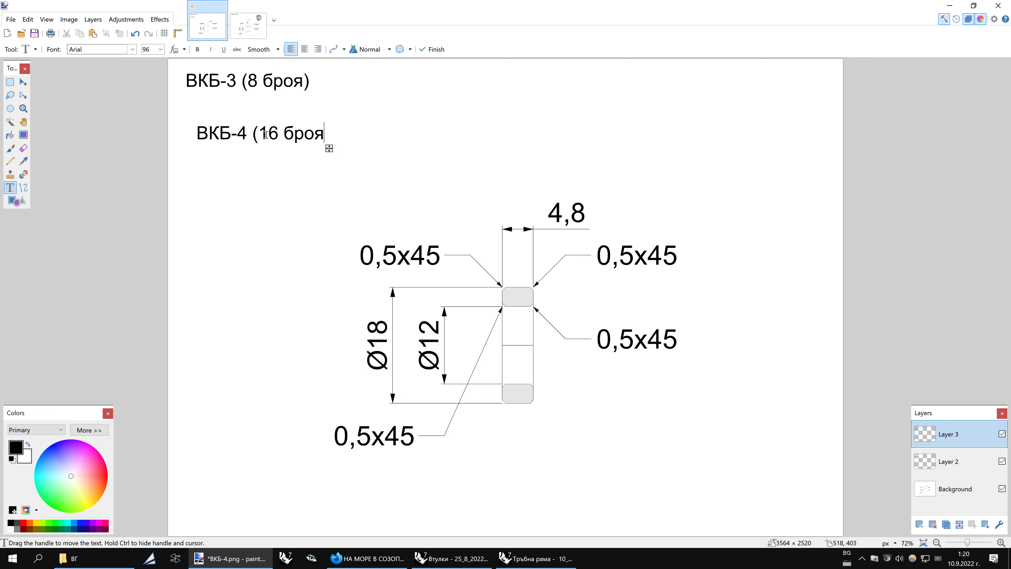
{"action": "left_click_drag", "start_coordinate": [335, 148], "coordinate": [328, 115]}
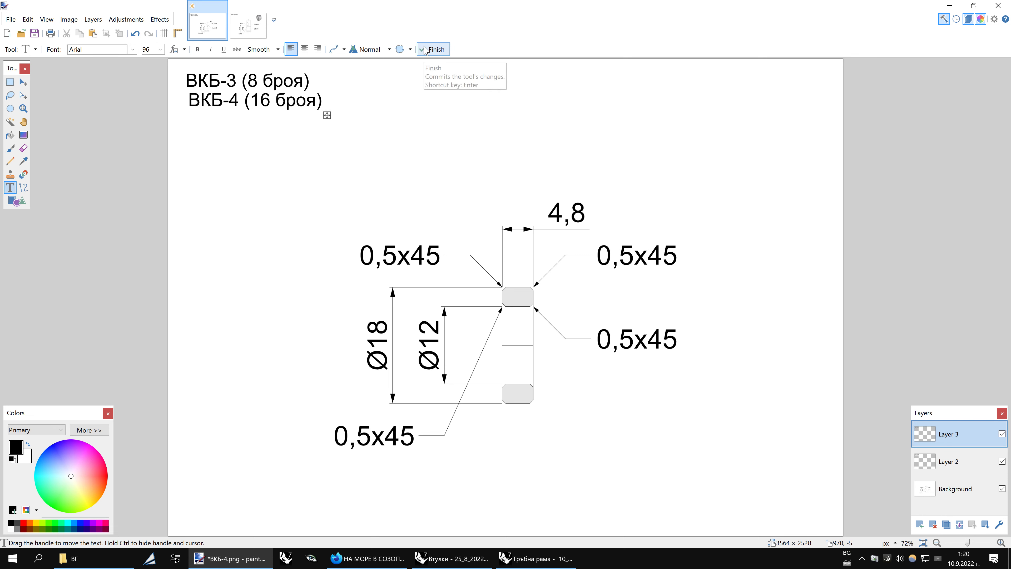
{"action": "left_click", "coordinate": [433, 49]}
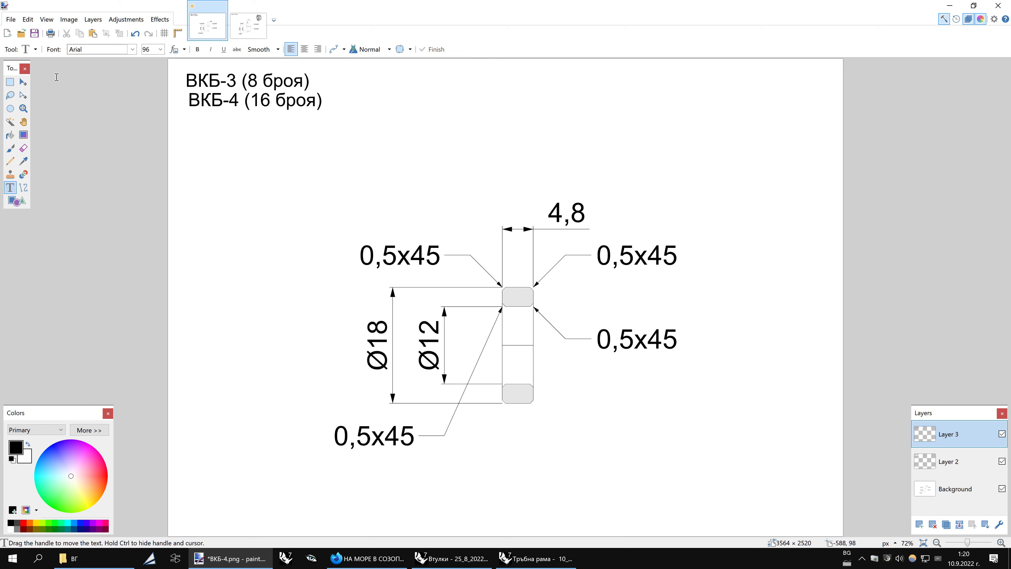
Move the ВКБ-4 caption up over the old ВКБ-3 title line, aligned exactly
{"action": "scroll", "coordinate": [152, 78], "scroll_direction": "up", "scroll_amount": 2, "text": "ctrl"}
{"action": "scroll", "coordinate": [167, 76], "scroll_direction": "up", "scroll_amount": 1, "text": "ctrl"}
{"action": "scroll", "coordinate": [191, 74], "scroll_direction": "up", "scroll_amount": 2, "text": "ctrl"}
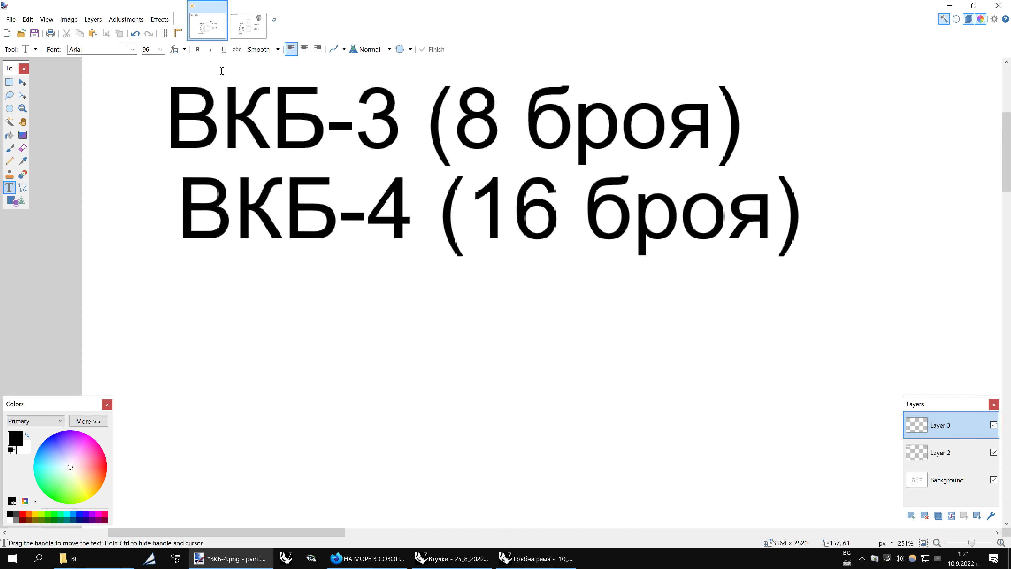
{"action": "scroll", "coordinate": [222, 71], "scroll_direction": "up", "scroll_amount": 2, "text": "ctrl"}
{"action": "scroll", "coordinate": [179, 239], "scroll_direction": "down", "scroll_amount": 1, "text": "ctrl"}
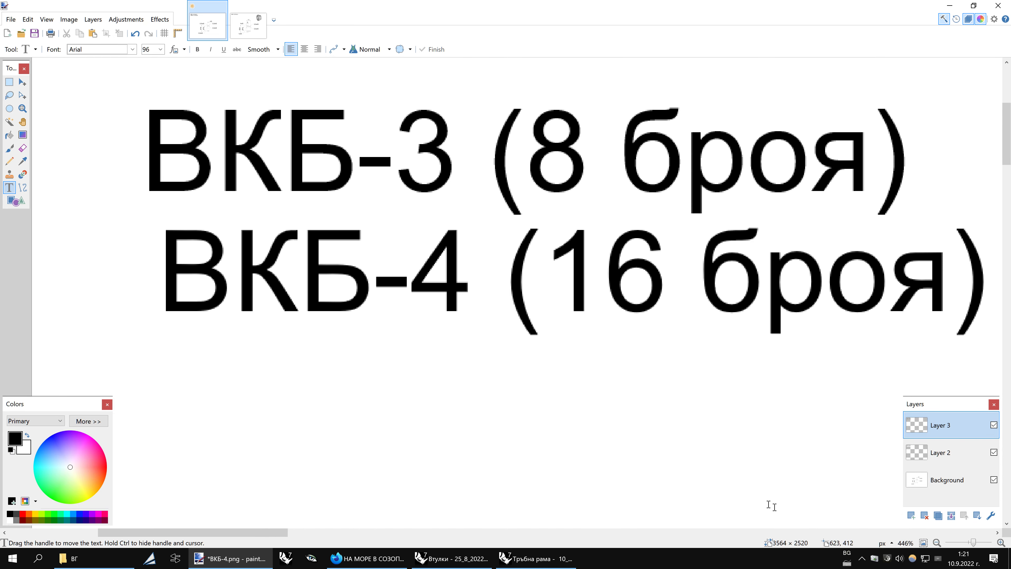
{"action": "left_click", "coordinate": [937, 543]}
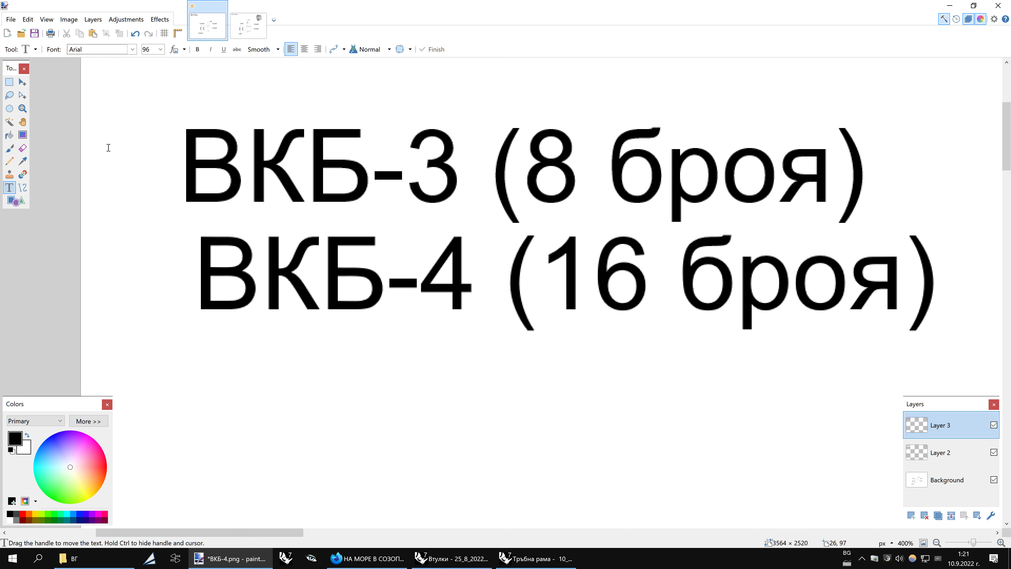
{"action": "left_click", "coordinate": [22, 82]}
{"action": "left_click_drag", "start_coordinate": [376, 265], "coordinate": [359, 164]}
{"action": "key", "text": "Right"}
{"action": "key", "text": "Right"}
{"action": "key", "text": "Right"}
{"action": "key", "text": "Up"}
{"action": "key", "text": "Up"}
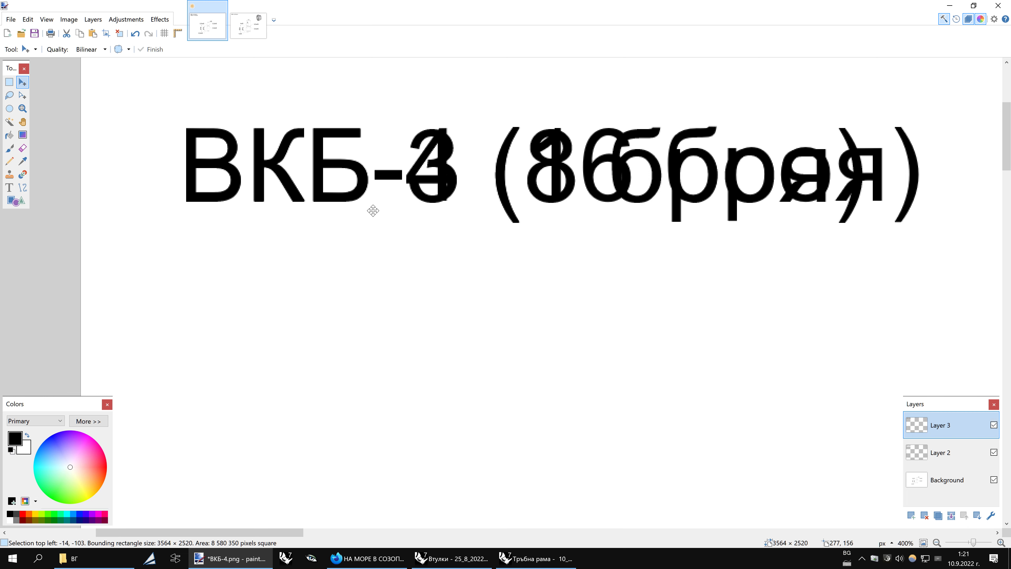
{"action": "key", "text": "Down"}
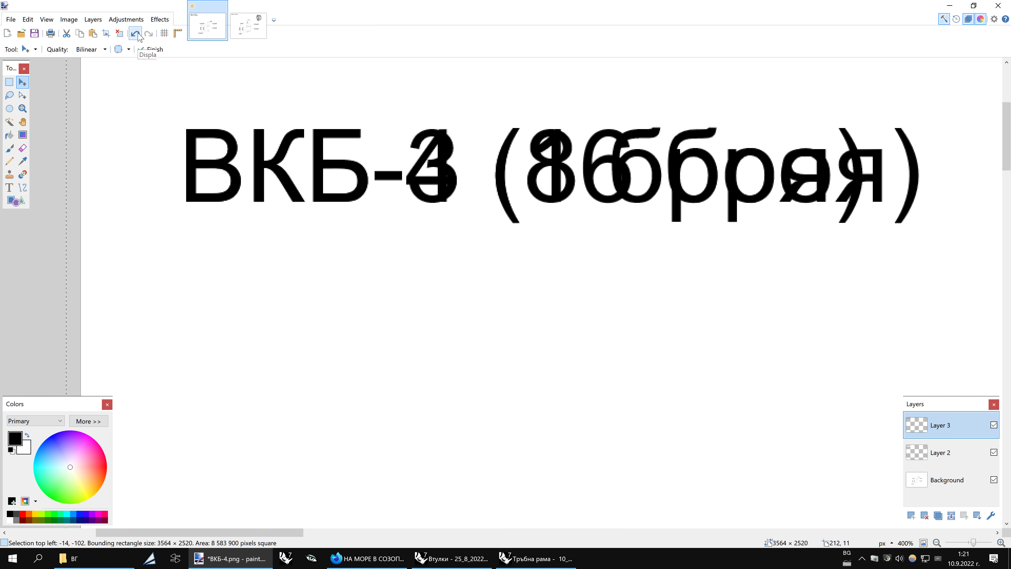
{"action": "left_click", "coordinate": [151, 48]}
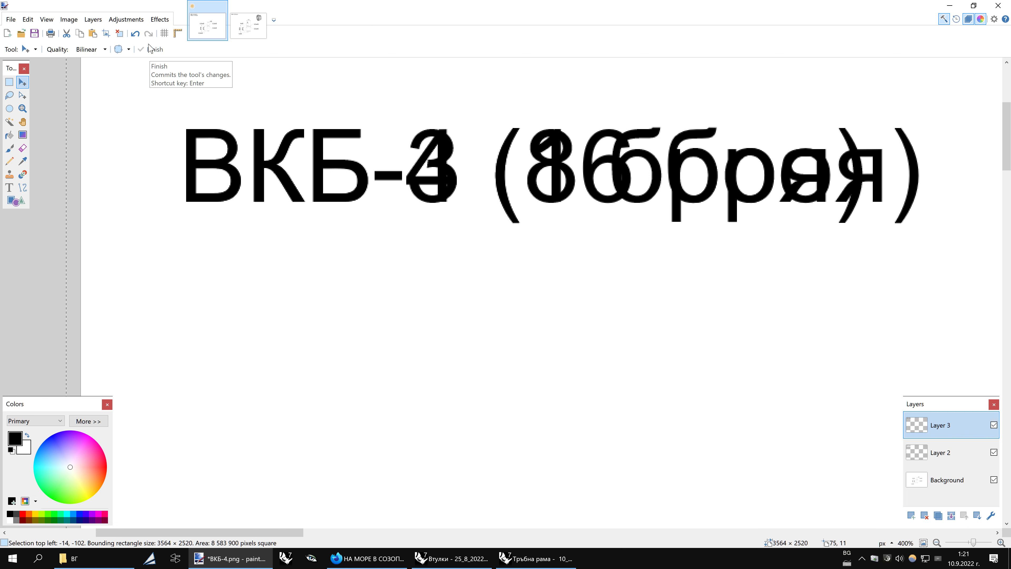
Delete the Layer 2 ВКБ-3 title and merge Layer 3 into Background
{"action": "left_click", "coordinate": [927, 445]}
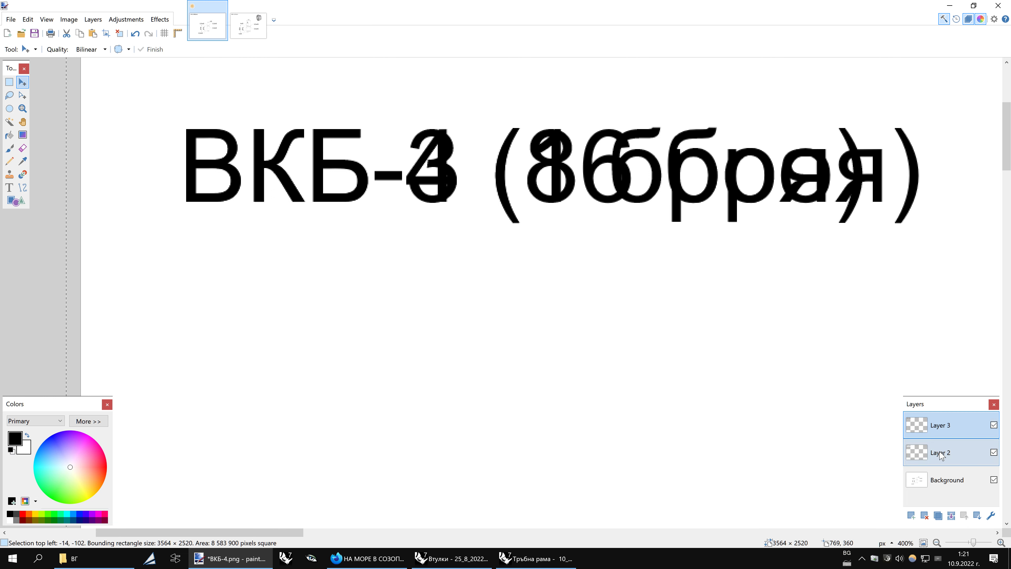
{"action": "left_click", "coordinate": [926, 516]}
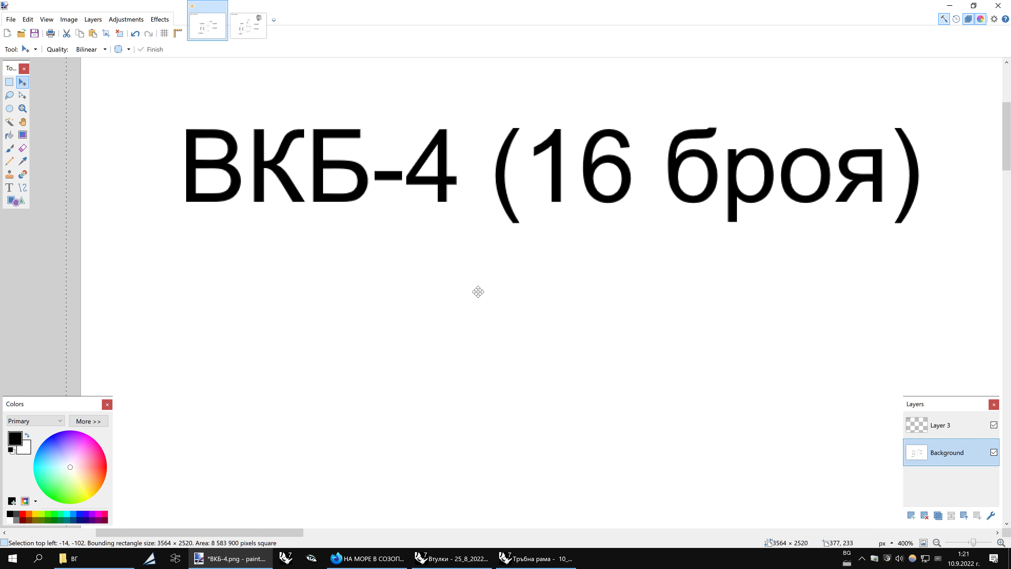
{"action": "key", "text": "ctrl+b"}
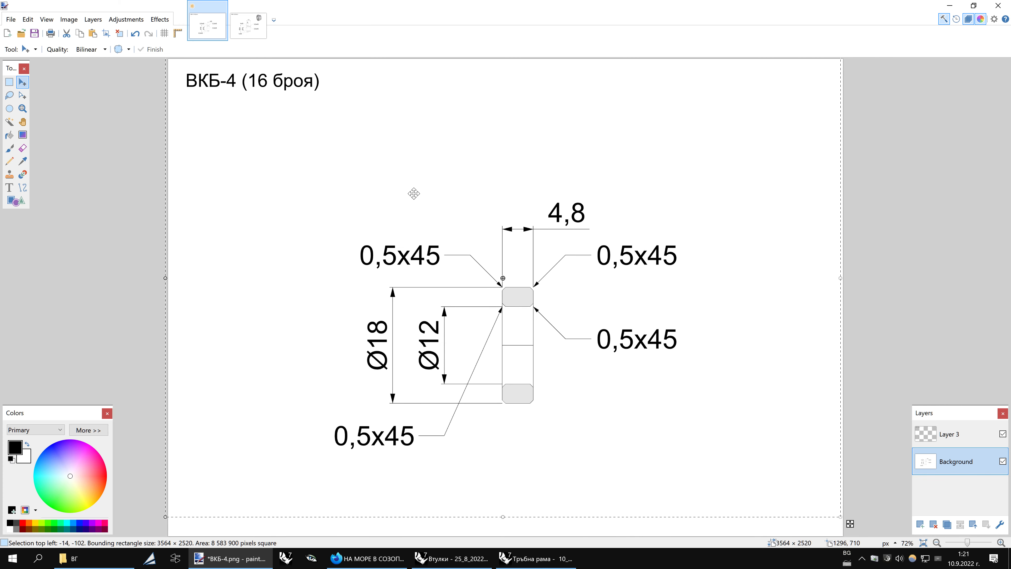
{"action": "key", "text": "ctrl+shift+a"}
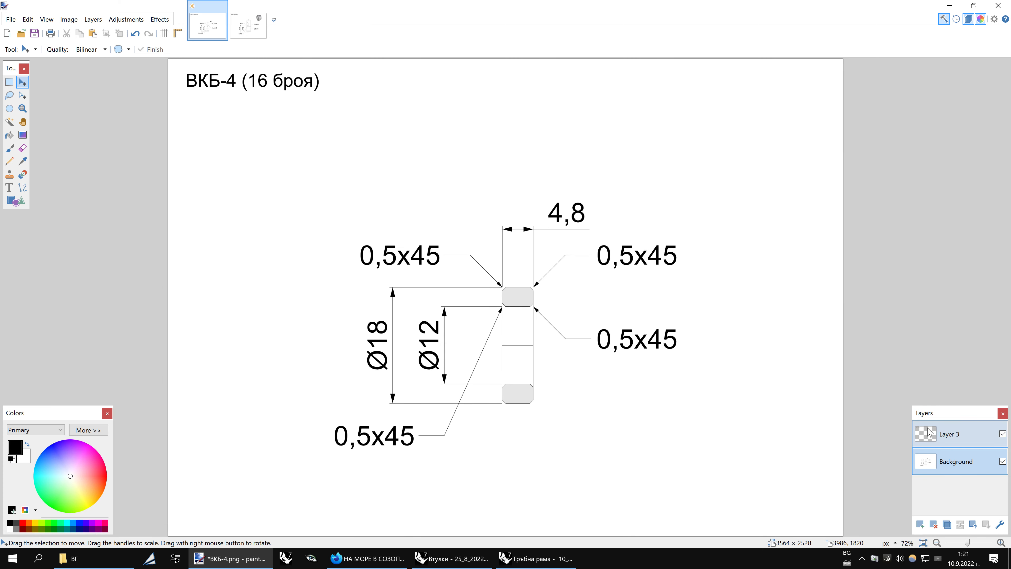
{"action": "left_click", "coordinate": [929, 434]}
{"action": "left_click", "coordinate": [961, 526]}
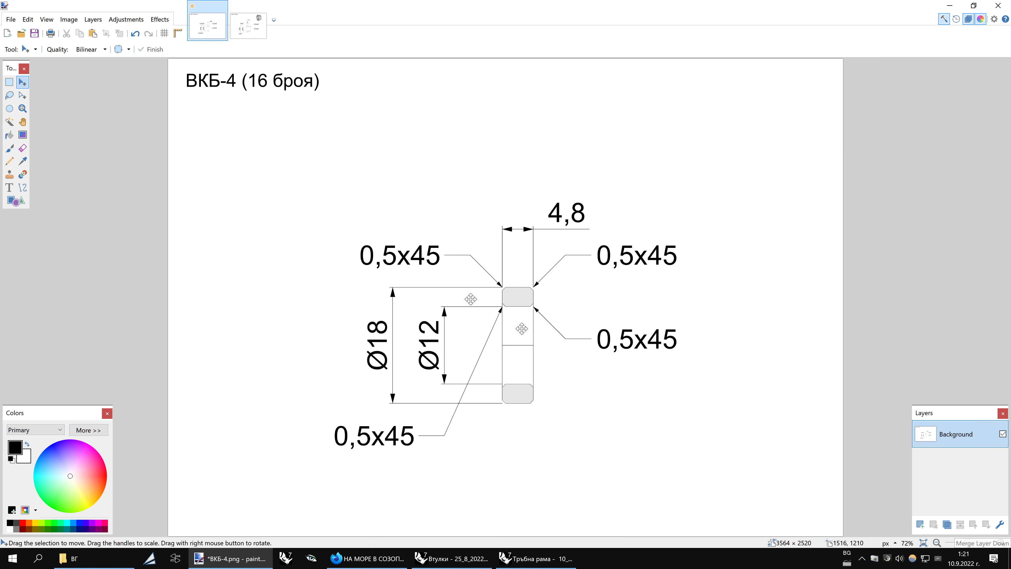
Add a new empty layer to ВКБ-4 and set its blend mode
{"action": "left_click", "coordinate": [922, 524]}
{"action": "left_click", "coordinate": [1000, 524]}
{"action": "left_click", "coordinate": [456, 281]}
{"action": "left_click", "coordinate": [477, 301]}
{"action": "left_click", "coordinate": [510, 325]}
{"action": "mouse_move", "coordinate": [449, 558]}
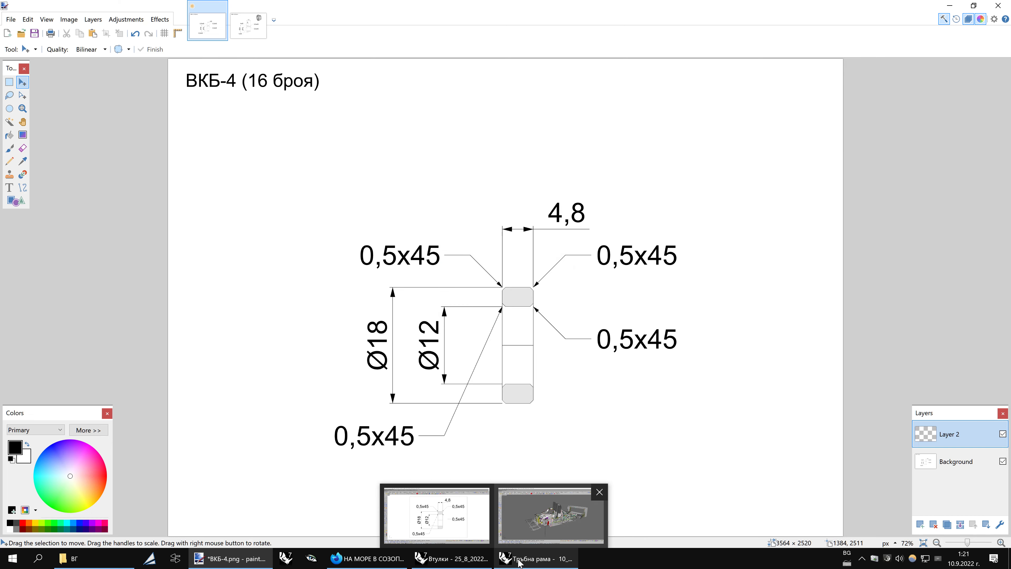
In Rhino, maximize the Perspective viewport and show the bushing shaded
{"action": "left_click", "coordinate": [440, 512]}
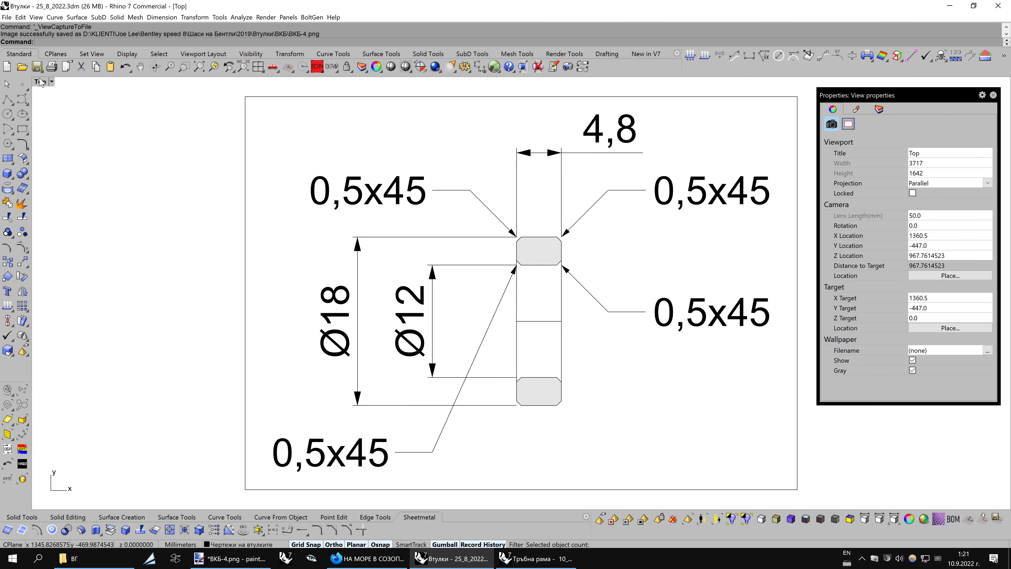
{"action": "double_click", "coordinate": [39, 81]}
{"action": "double_click", "coordinate": [555, 82]}
{"action": "scroll", "coordinate": [657, 336], "scroll_direction": "down", "scroll_amount": 5}
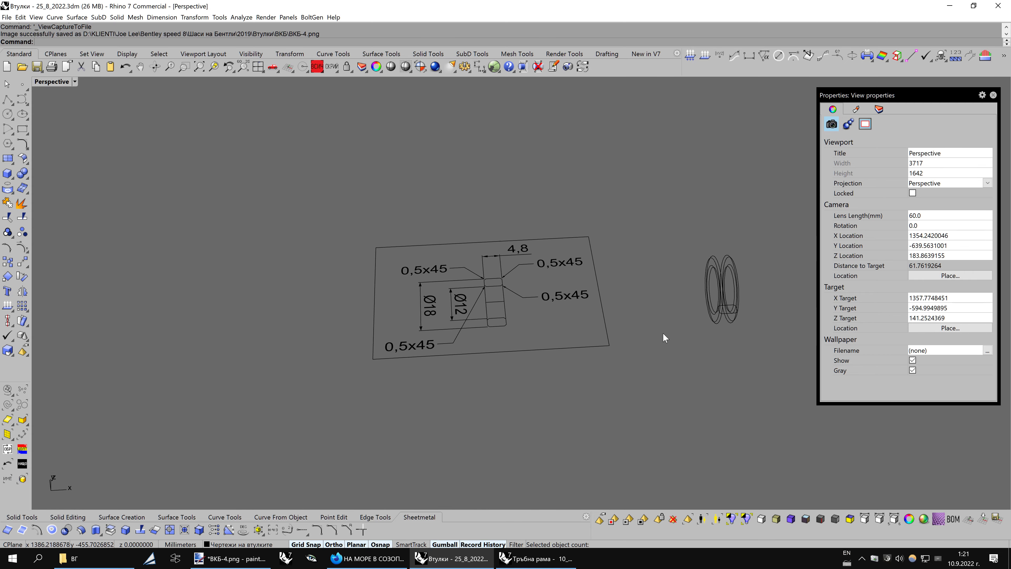
{"action": "key", "text": "ctrl+alt+s"}
{"action": "scroll", "coordinate": [663, 336], "scroll_direction": "up", "scroll_amount": 5}
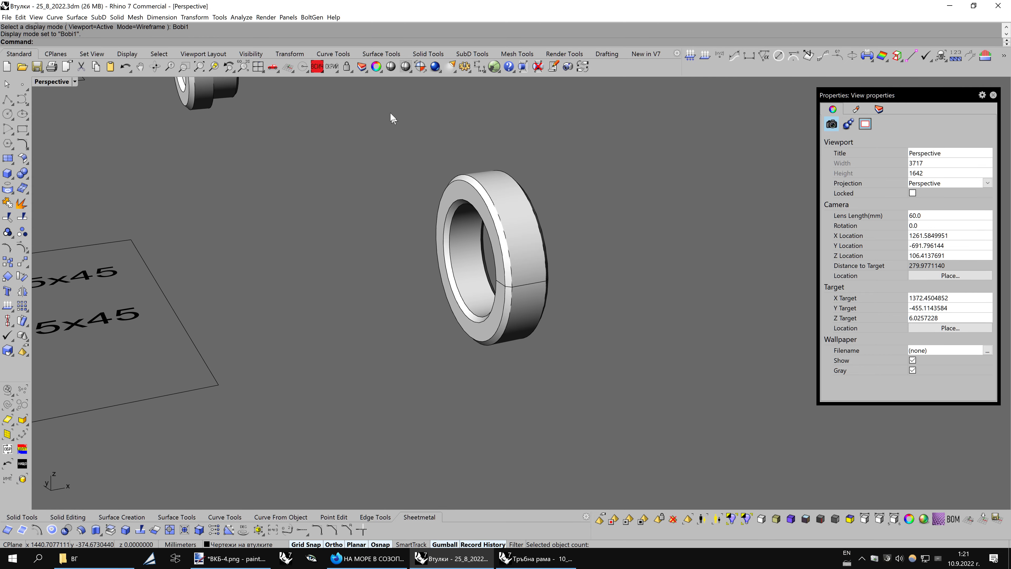
{"action": "scroll", "coordinate": [392, 118], "scroll_direction": "up", "scroll_amount": 3}
Set plain Shaded display, orbit around the bushing, and paste the screen capture into ВКБ-4
{"action": "left_click", "coordinate": [231, 558]}
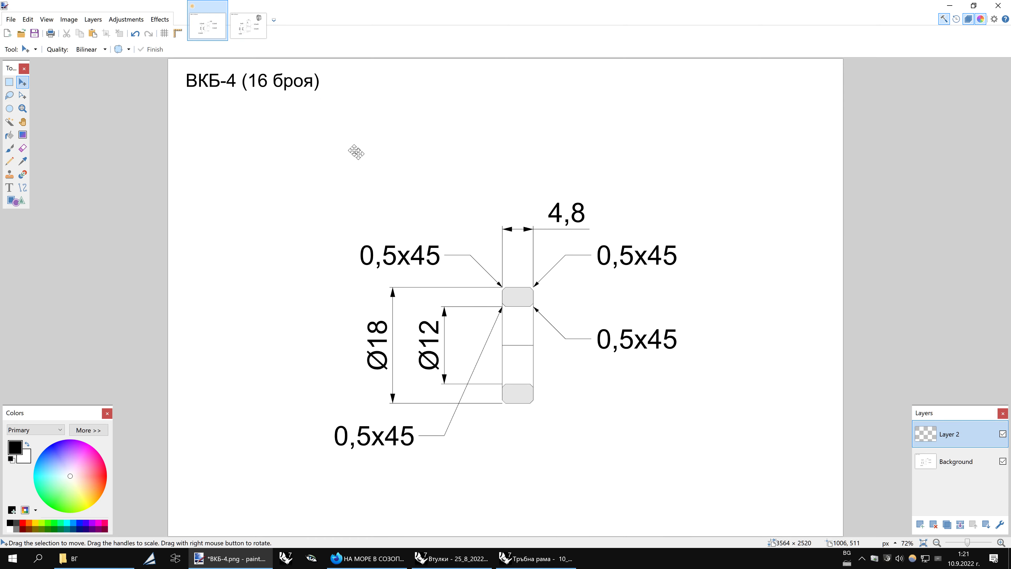
{"action": "left_click", "coordinate": [247, 27]}
{"action": "left_click", "coordinate": [208, 24]}
{"action": "left_click", "coordinate": [452, 558]}
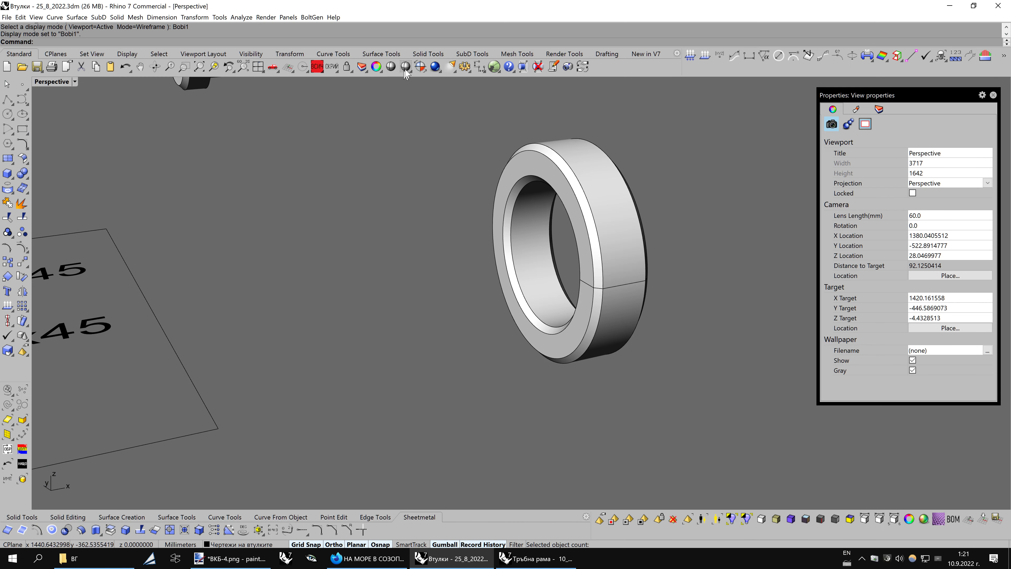
{"action": "left_click", "coordinate": [405, 67]}
{"action": "scroll", "coordinate": [557, 239], "scroll_direction": "up", "scroll_amount": 3}
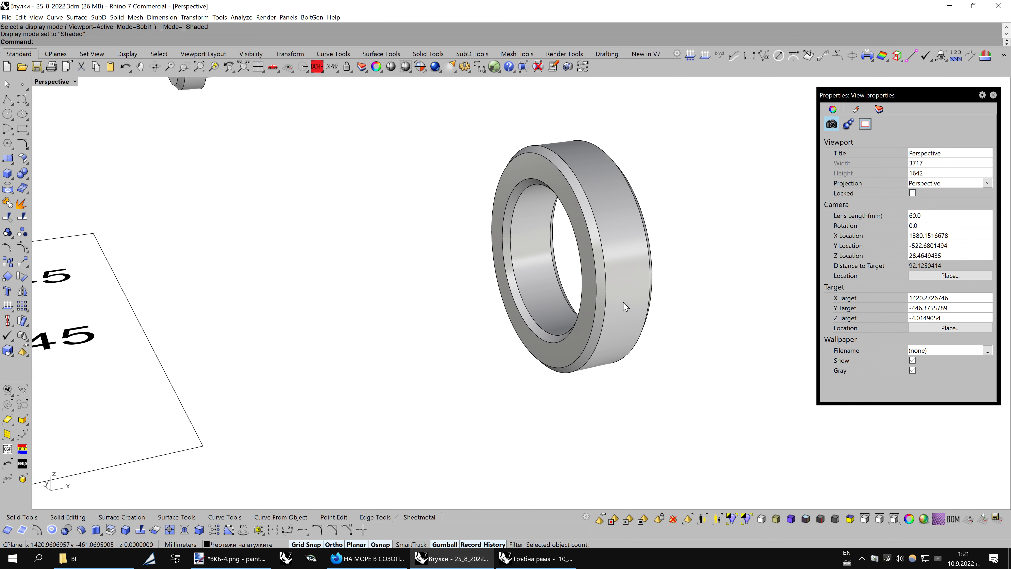
{"action": "mouse_move", "coordinate": [626, 306]}
{"action": "right_mouse_down"}
{"action": "mouse_move", "coordinate": [625, 294]}
{"action": "mouse_move", "coordinate": [733, 266]}
{"action": "right_mouse_up"}
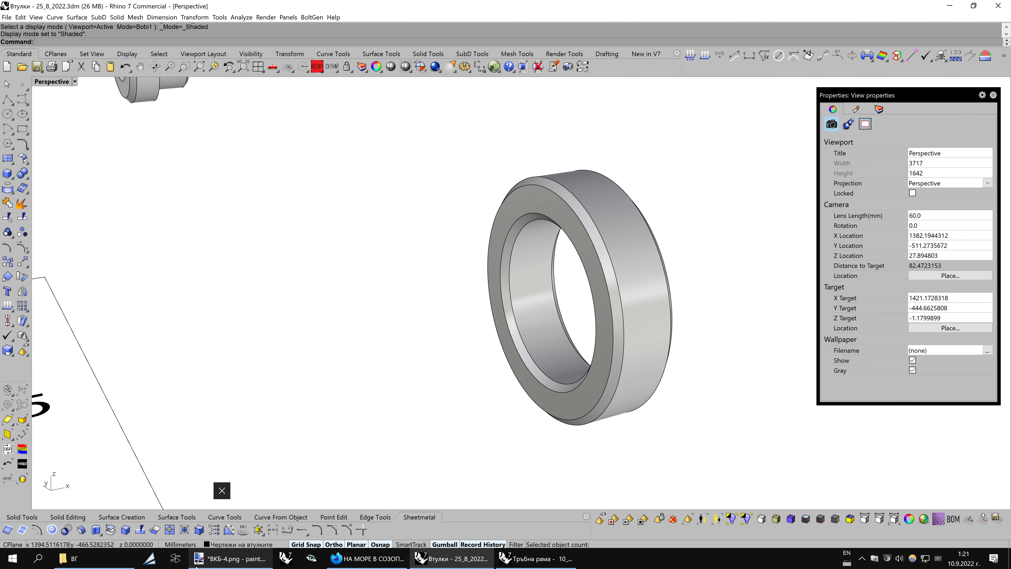
{"action": "left_click", "coordinate": [230, 559]}
{"action": "key", "text": "ctrl+v"}
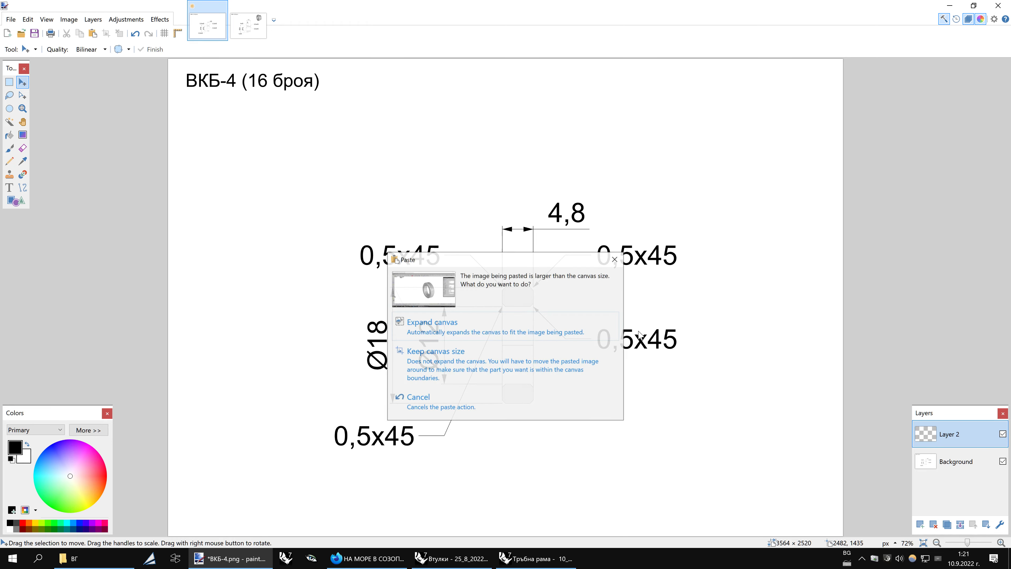
Dolly the Rhino camera closer and paste a fresh capture, keeping the canvas size
{"action": "left_click", "coordinate": [424, 363]}
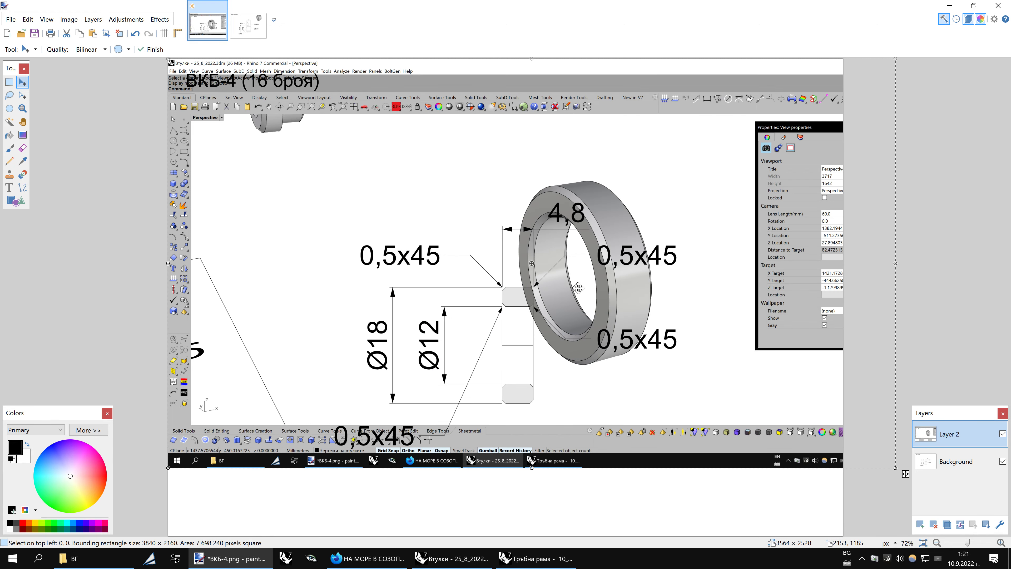
{"action": "left_click", "coordinate": [452, 558]}
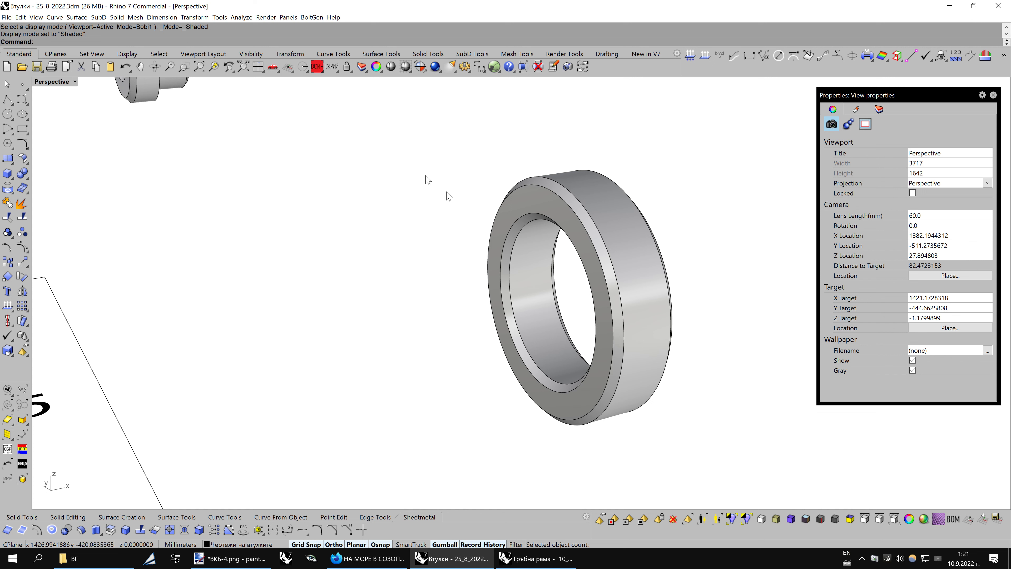
{"action": "left_click", "coordinate": [245, 66]}
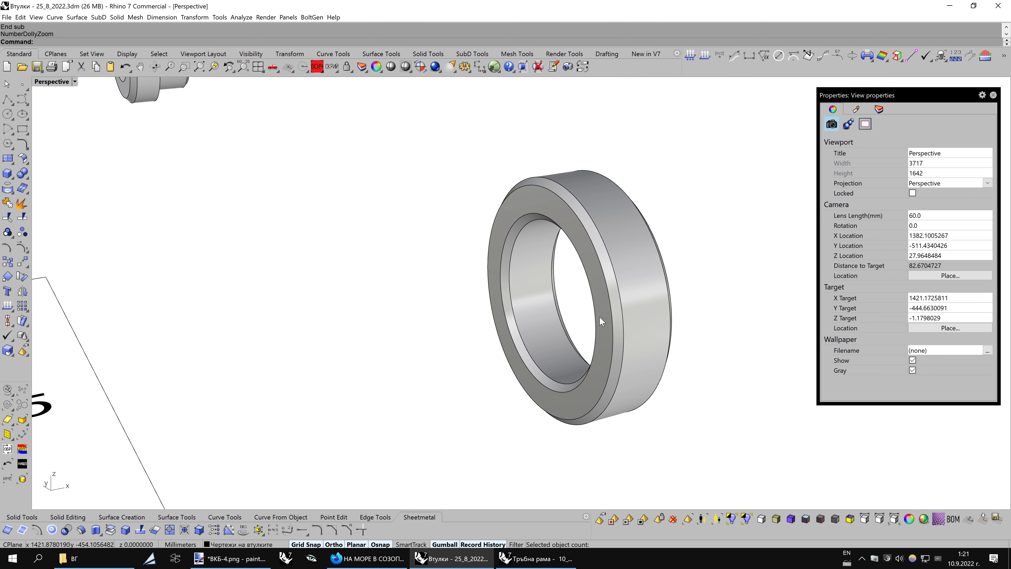
{"action": "scroll", "coordinate": [599, 317], "scroll_direction": "down", "scroll_amount": 2}
{"action": "scroll", "coordinate": [601, 320], "scroll_direction": "down", "scroll_amount": 2}
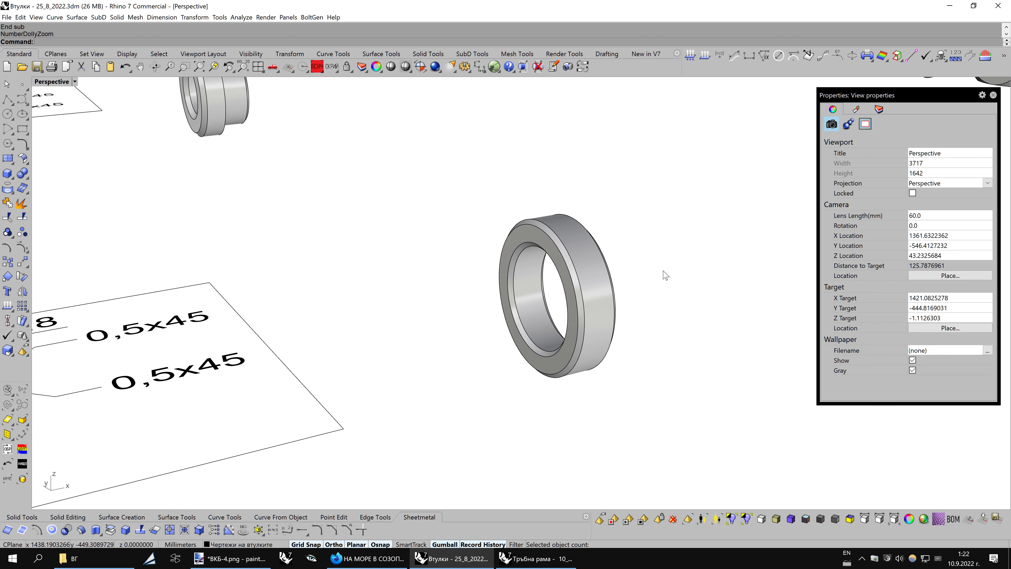
{"action": "left_click", "coordinate": [231, 558]}
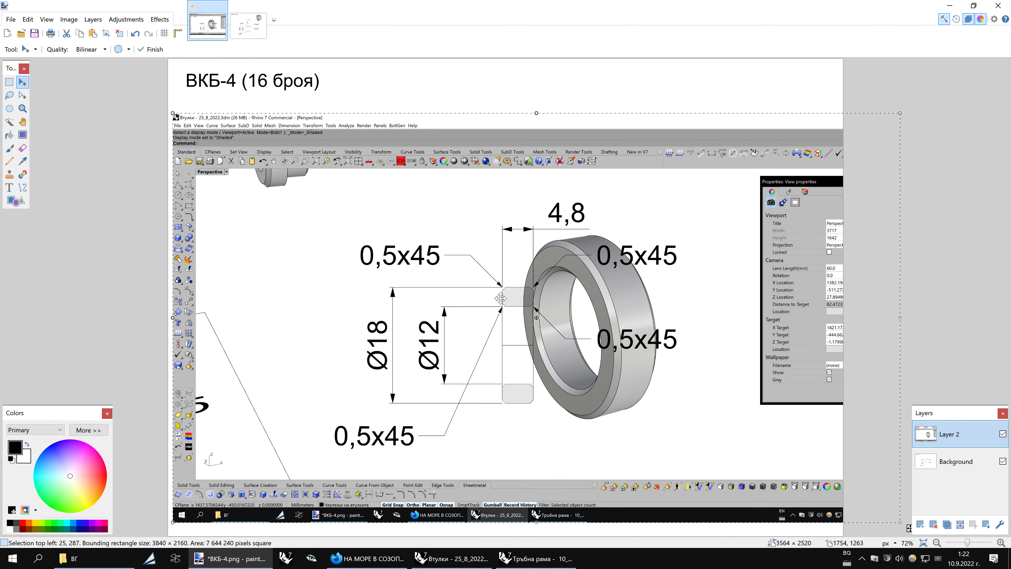
{"action": "key", "text": "ctrl+v"}
{"action": "left_click", "coordinate": [458, 353]}
Position the ring top-right, erase everything outside it, and merge into the background
{"action": "mouse_move", "coordinate": [575, 284]}
{"action": "left_mouse_down"}
{"action": "mouse_move", "coordinate": [542, 353]}
{"action": "mouse_move", "coordinate": [706, 158]}
{"action": "left_mouse_up"}
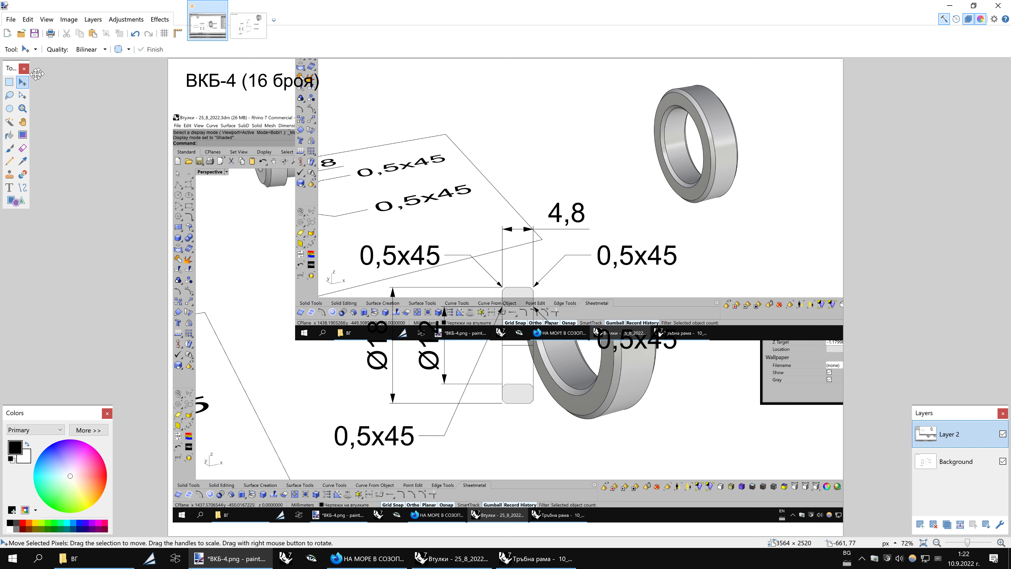
{"action": "left_click", "coordinate": [9, 82]}
{"action": "left_click_drag", "start_coordinate": [644, 202], "coordinate": [757, 78]}
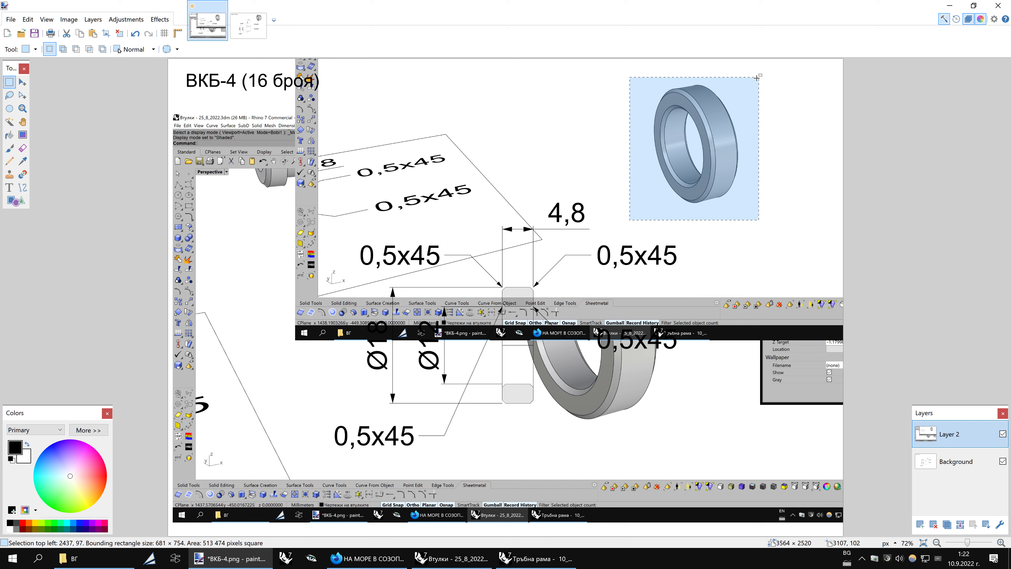
{"action": "key", "text": "ctrl+i"}
{"action": "key", "text": "Delete"}
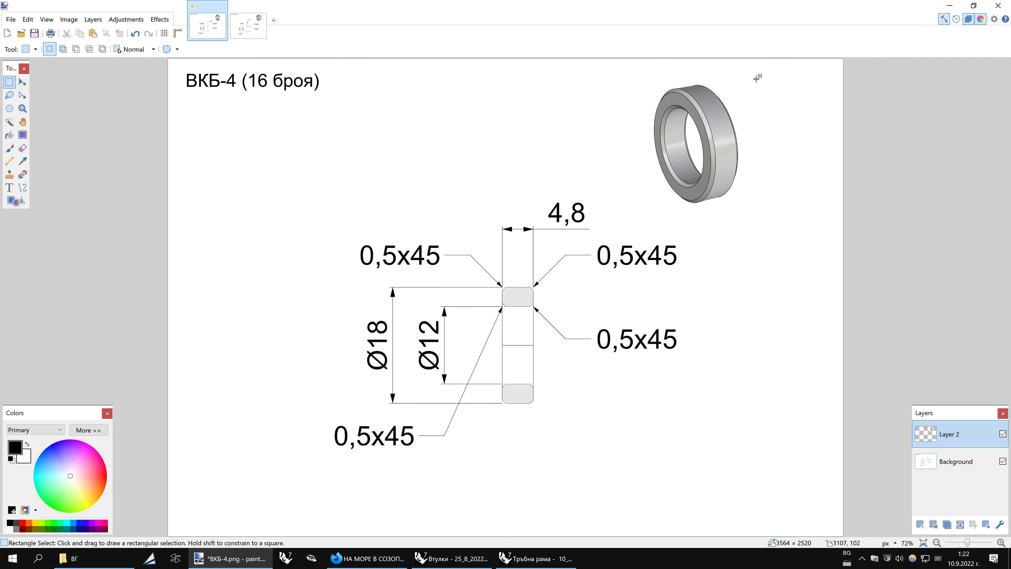
{"action": "left_click", "coordinate": [962, 526]}
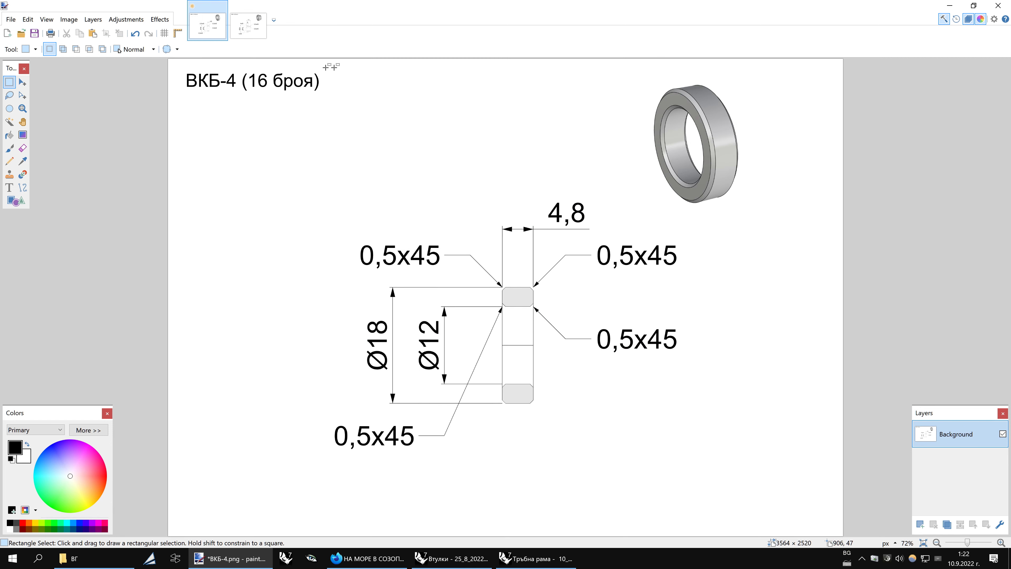
Compare the ВКБ-3 and ВКБ-4 images, then close ВКБ-3
{"action": "left_click", "coordinate": [248, 26]}
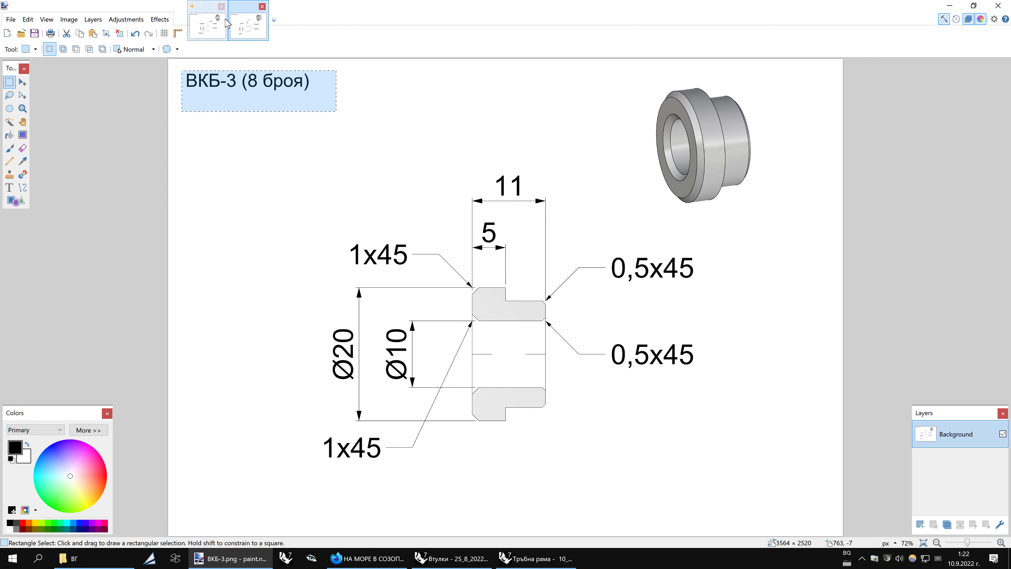
{"action": "left_click", "coordinate": [212, 26]}
{"action": "left_click", "coordinate": [243, 27]}
{"action": "left_click", "coordinate": [210, 26]}
{"action": "left_click", "coordinate": [241, 29]}
{"action": "left_click", "coordinate": [218, 29]}
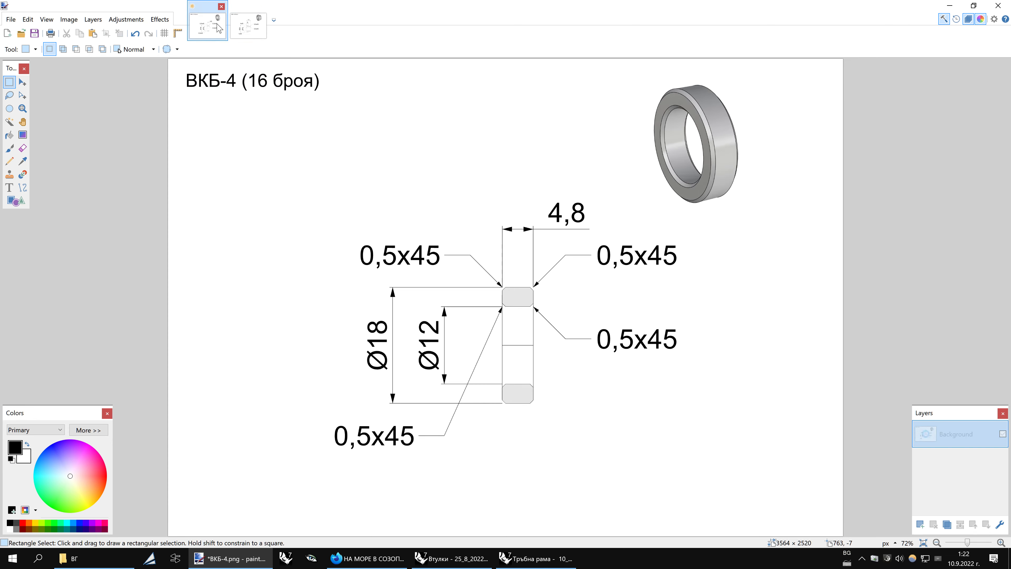
{"action": "left_click", "coordinate": [247, 27]}
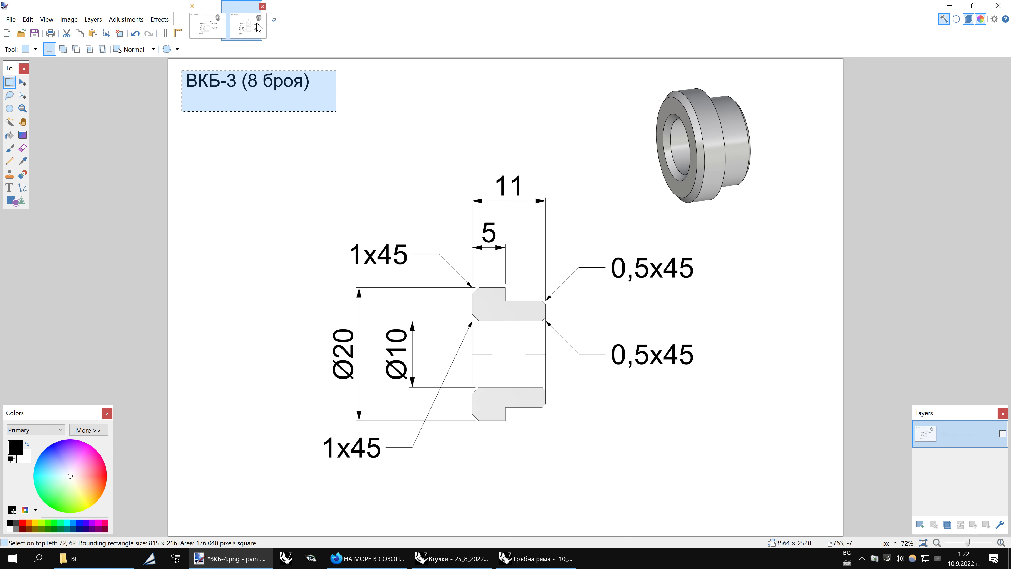
{"action": "left_click", "coordinate": [261, 7]}
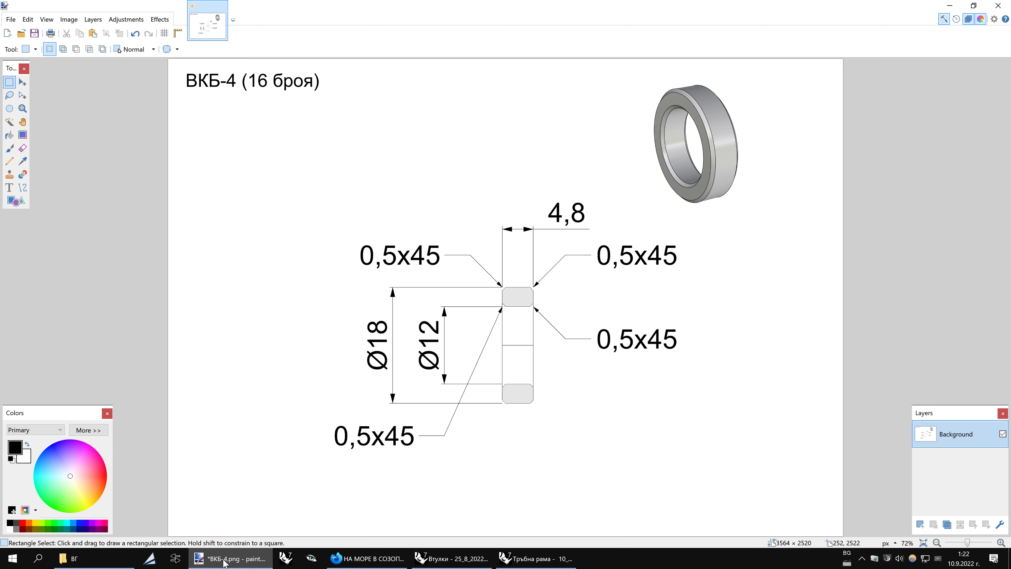
Save ВКБ-4 as PNG with the default settings and return to Rhino
{"action": "left_click", "coordinate": [35, 34]}
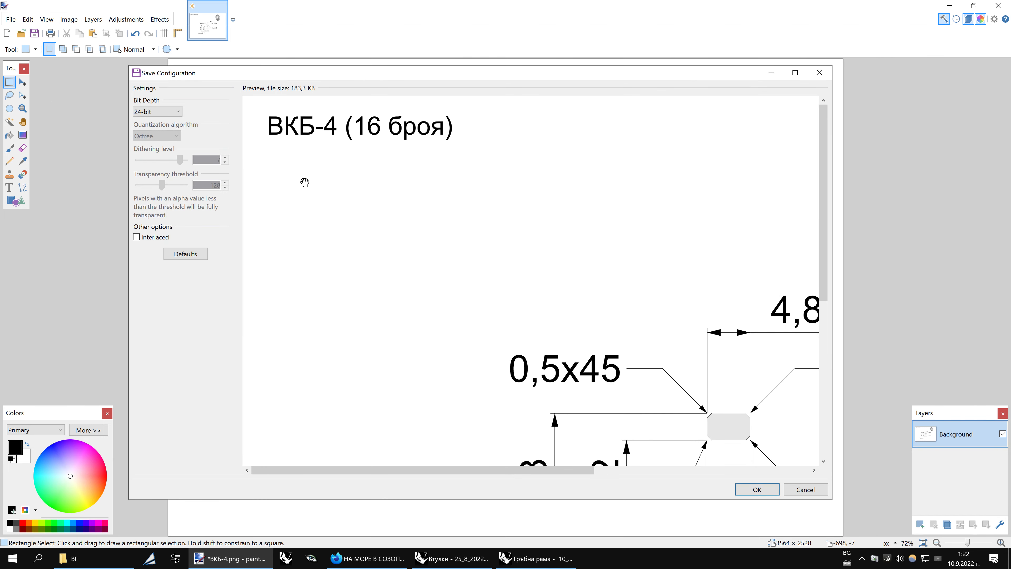
{"action": "left_click", "coordinate": [756, 489]}
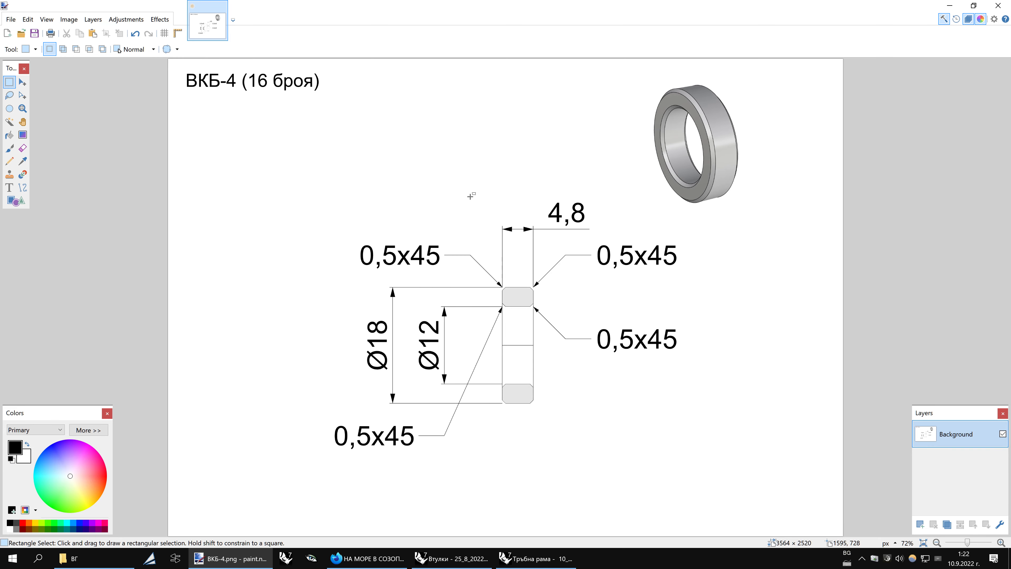
{"action": "mouse_move", "coordinate": [451, 559]}
{"action": "left_click", "coordinate": [549, 514]}
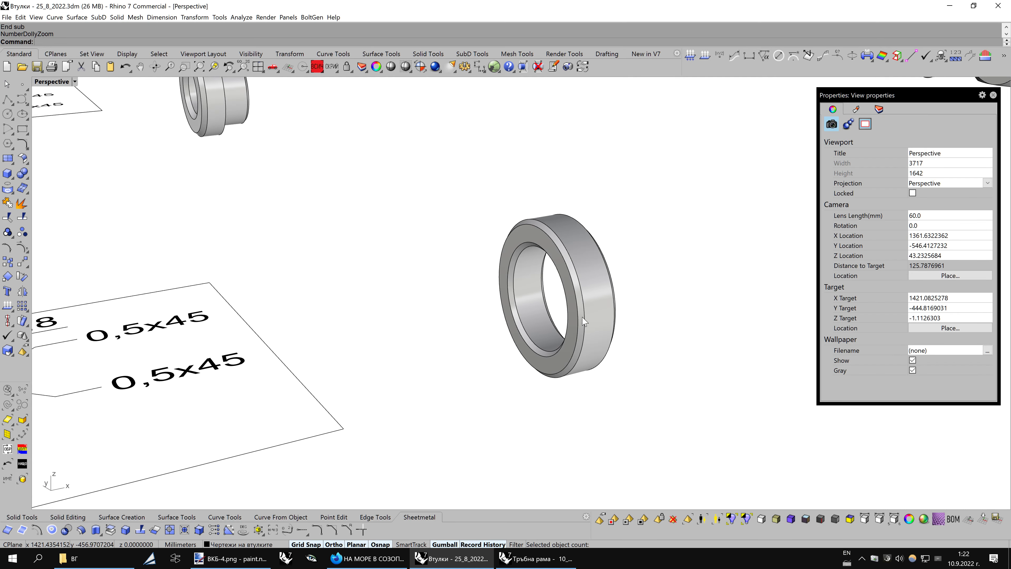
Select the bushing ring with all same-named objects and isolate them
{"action": "scroll", "coordinate": [589, 315], "scroll_direction": "down", "scroll_amount": 3}
{"action": "scroll", "coordinate": [557, 307], "scroll_direction": "down", "scroll_amount": 5}
{"action": "left_click", "coordinate": [526, 293]}
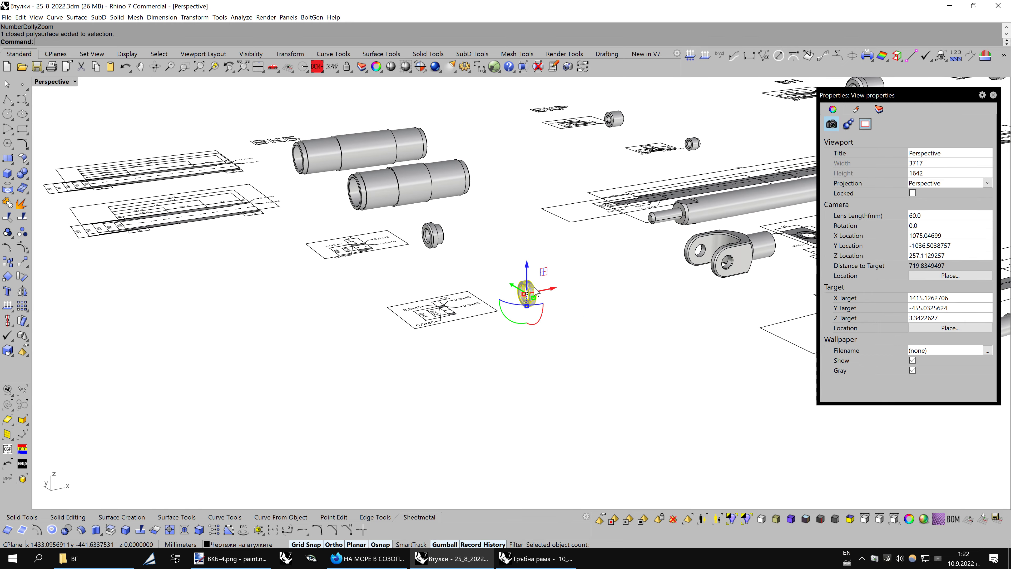
{"action": "right_click", "coordinate": [7, 479]}
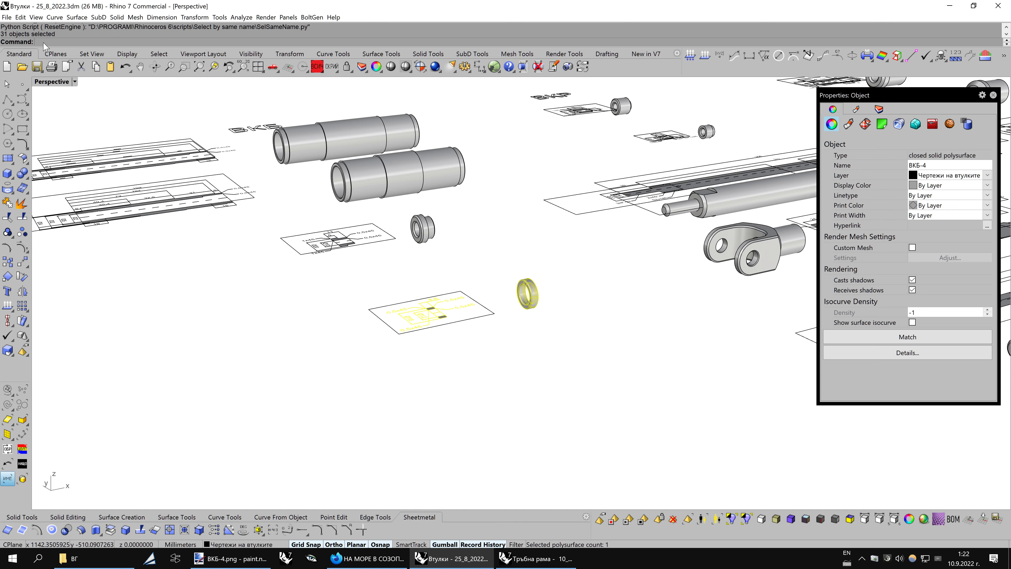
{"action": "scroll", "coordinate": [597, 275], "scroll_direction": "down", "scroll_amount": 5}
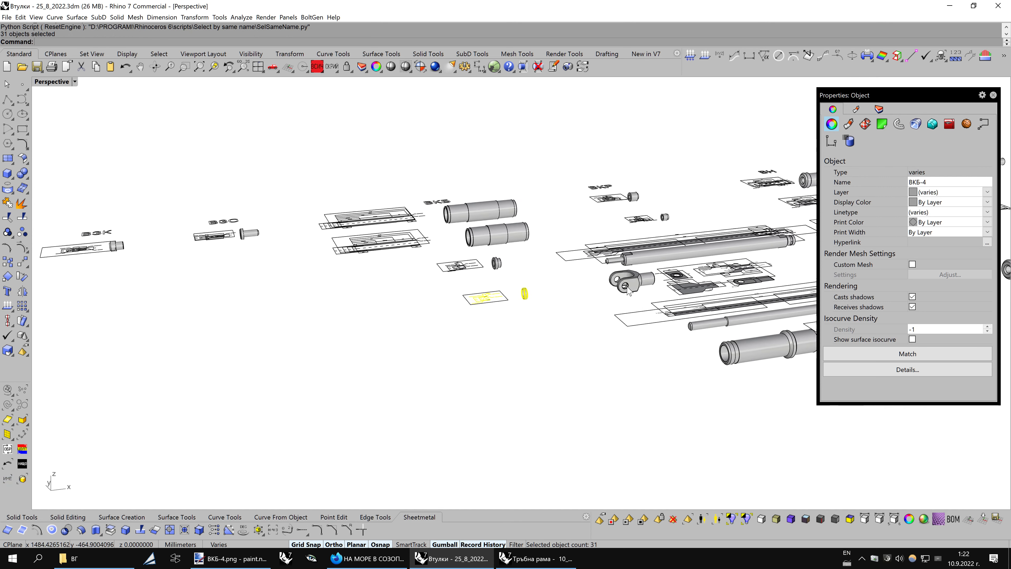
{"action": "key", "text": "ctrl+alt+s"}
{"action": "scroll", "coordinate": [627, 289], "scroll_direction": "down", "scroll_amount": 5}
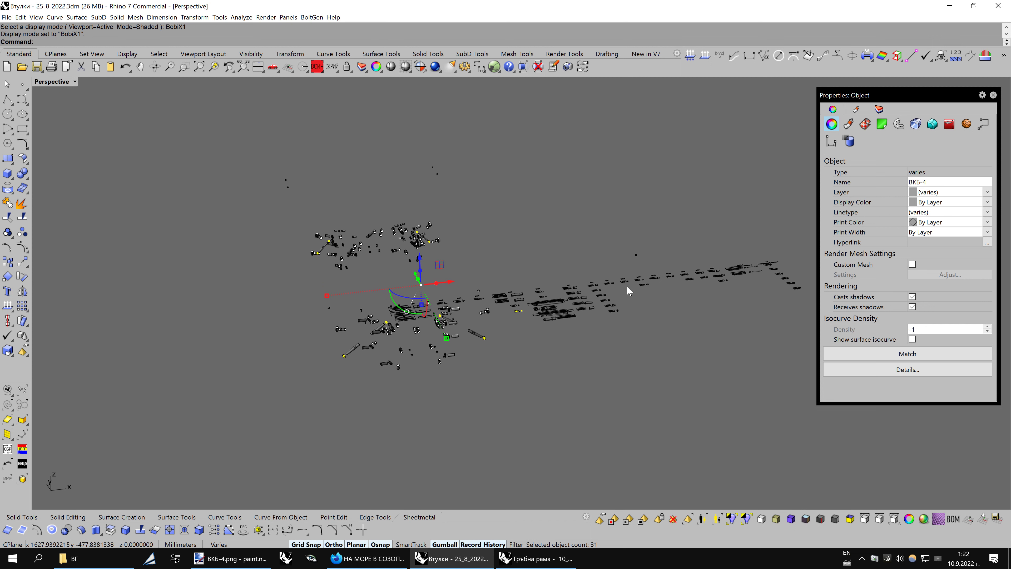
{"action": "middle_click", "coordinate": [629, 378]}
{"action": "left_click", "coordinate": [650, 394]}
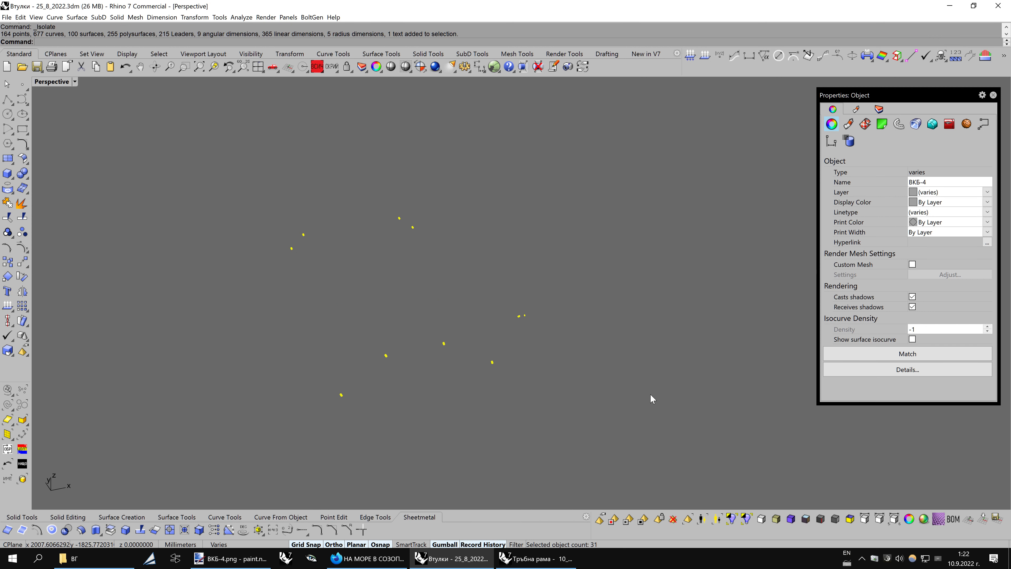
{"action": "key", "text": "Escape"}
Select objects named ВКБ-4, clear the selection, and switch to Bobi1 shaded display
{"action": "right_click_drag", "start_coordinate": [174, 356], "coordinate": [92, 418]}
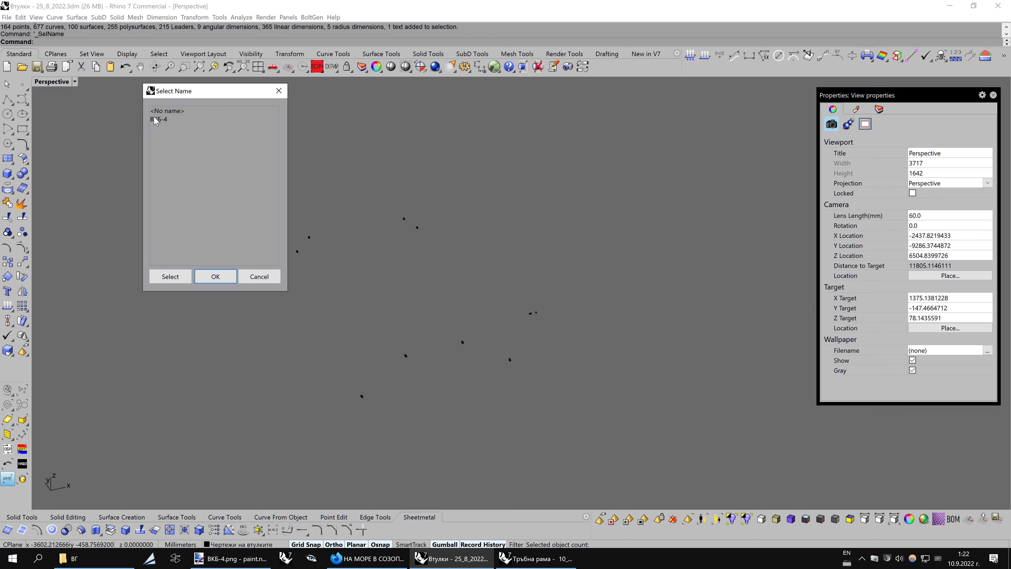
{"action": "left_click", "coordinate": [155, 120]}
{"action": "left_click", "coordinate": [210, 284]}
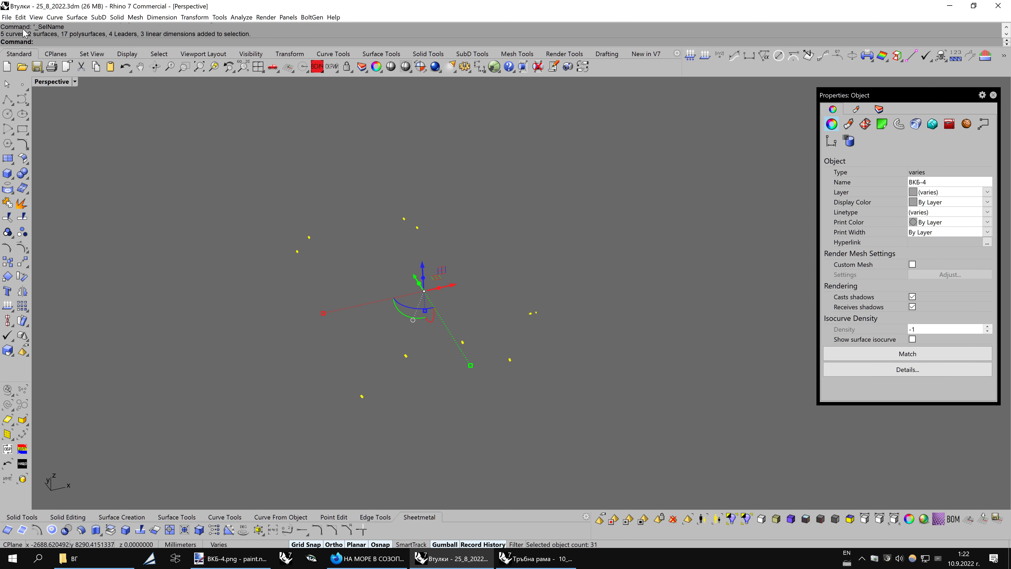
{"action": "left_click", "coordinate": [195, 142]}
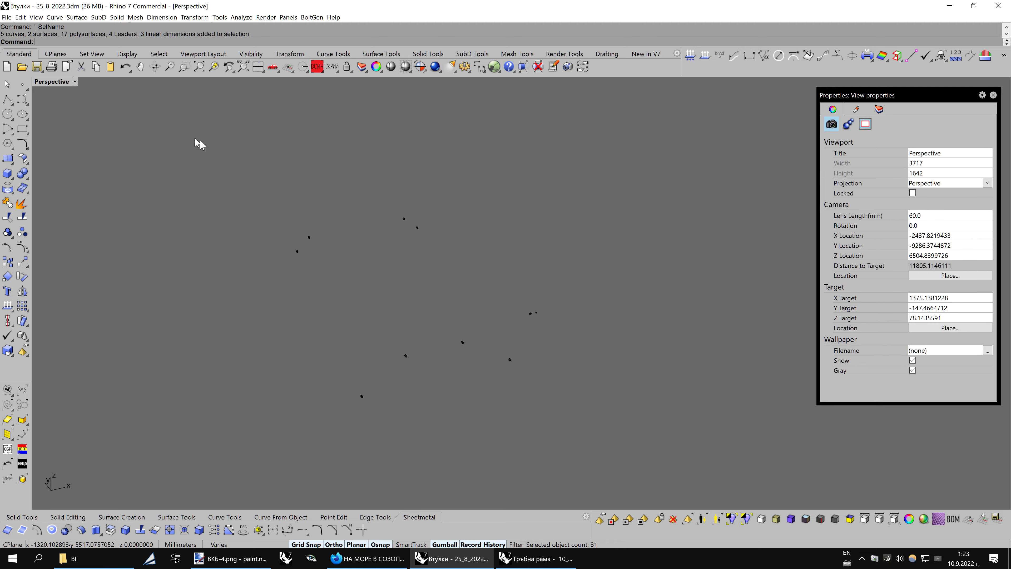
{"action": "middle_click", "coordinate": [495, 260]}
{"action": "left_click", "coordinate": [517, 275]}
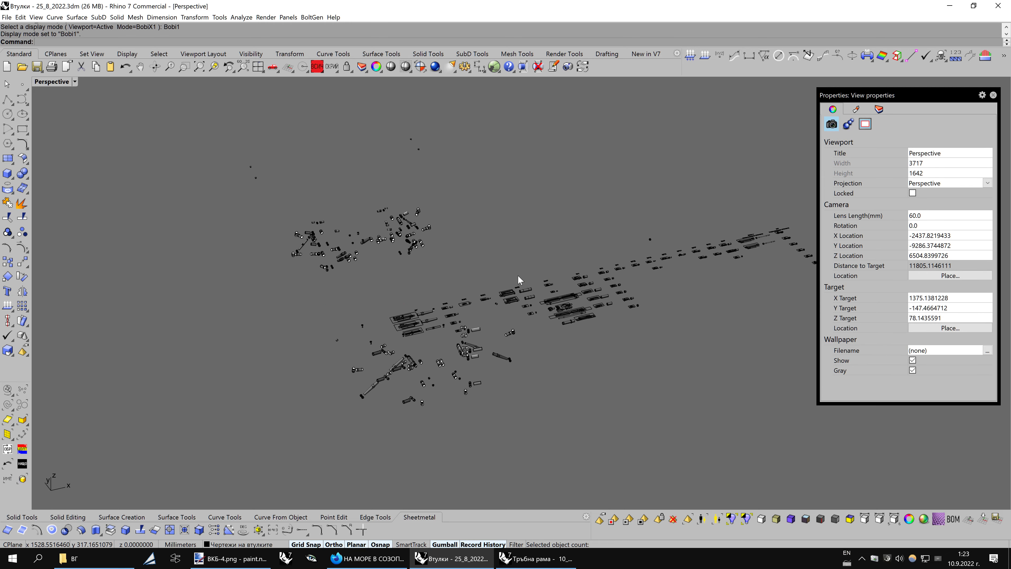
{"action": "scroll", "coordinate": [551, 291], "scroll_direction": "up", "scroll_amount": 2}
{"action": "scroll", "coordinate": [551, 291], "scroll_direction": "up", "scroll_amount": 2}
{"action": "scroll", "coordinate": [551, 291], "scroll_direction": "up", "scroll_amount": 2}
{"action": "scroll", "coordinate": [551, 291], "scroll_direction": "up", "scroll_amount": 2}
{"action": "scroll", "coordinate": [552, 291], "scroll_direction": "up", "scroll_amount": 5}
{"action": "scroll", "coordinate": [552, 290], "scroll_direction": "up", "scroll_amount": 5}
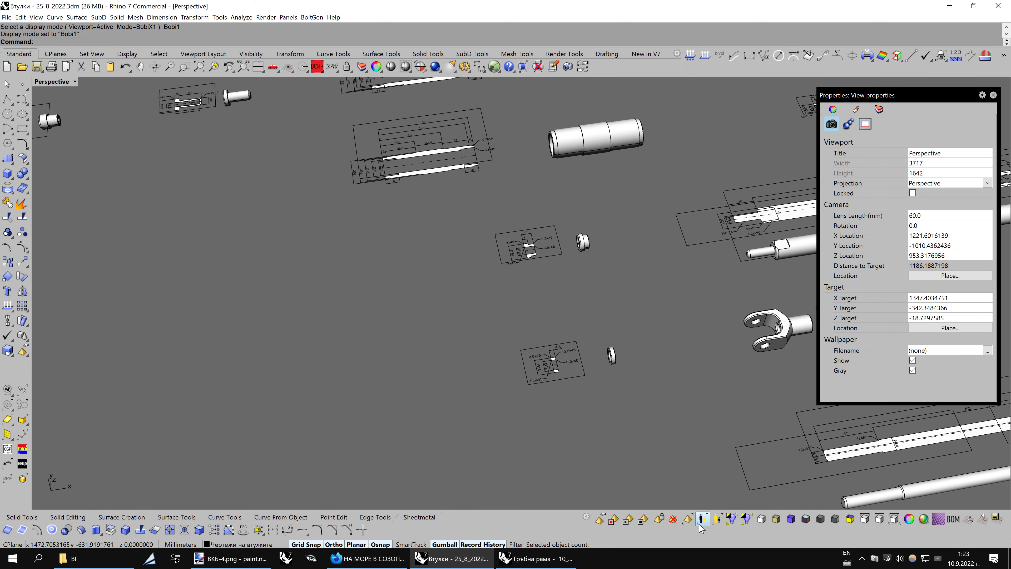
Run HistoryPurge with All to remove history from the five objects
{"action": "left_click", "coordinate": [685, 522]}
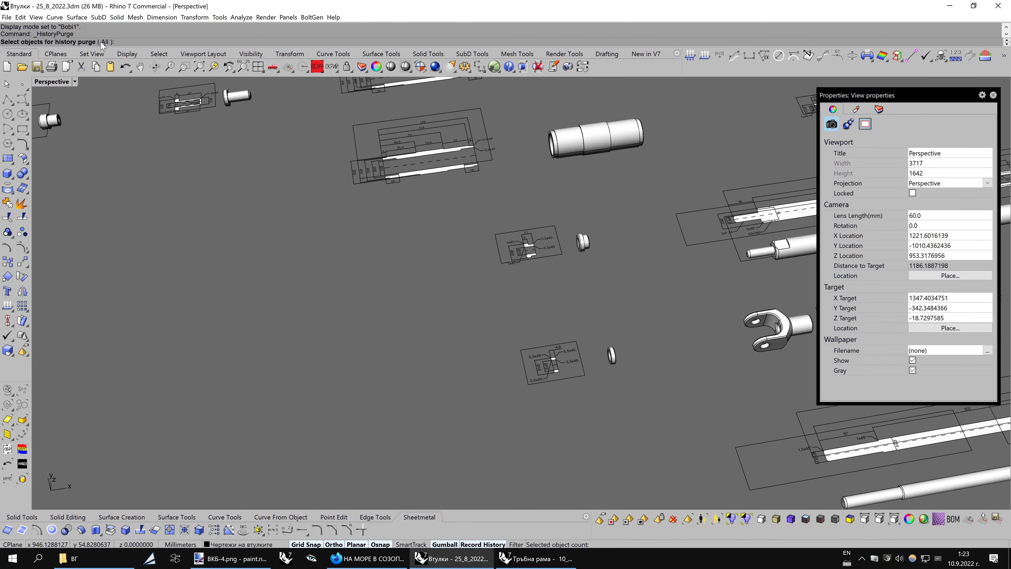
{"action": "left_click", "coordinate": [102, 42]}
{"action": "scroll", "coordinate": [426, 275], "scroll_direction": "down", "scroll_amount": 3}
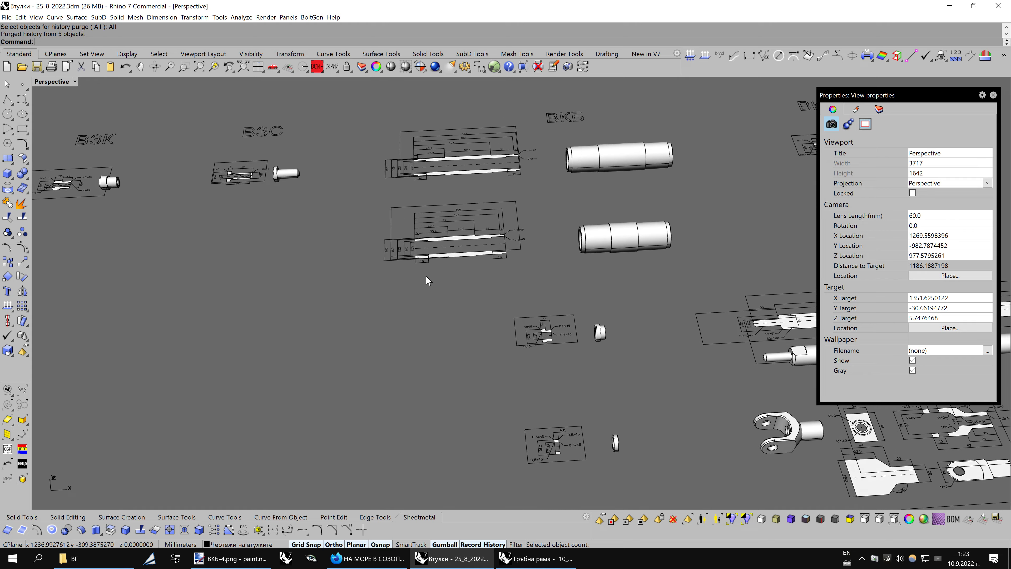
{"action": "right_click_drag", "start_coordinate": [426, 275], "coordinate": [492, 293]}
{"action": "scroll", "coordinate": [499, 287], "scroll_direction": "down", "scroll_amount": 2}
{"action": "scroll", "coordinate": [505, 283], "scroll_direction": "down", "scroll_amount": 2}
{"action": "scroll", "coordinate": [507, 282], "scroll_direction": "down", "scroll_amount": 3}
{"action": "scroll", "coordinate": [513, 276], "scroll_direction": "up", "scroll_amount": 2}
{"action": "scroll", "coordinate": [512, 276], "scroll_direction": "up", "scroll_amount": 3}
{"action": "scroll", "coordinate": [513, 276], "scroll_direction": "up", "scroll_amount": 2}
Pick the small bushing part and turn the view toward the other parts
{"action": "right_click_drag", "start_coordinate": [513, 276], "coordinate": [491, 224]}
{"action": "left_click", "coordinate": [491, 227]}
{"action": "scroll", "coordinate": [682, 286], "scroll_direction": "up", "scroll_amount": 2}
{"action": "scroll", "coordinate": [637, 301], "scroll_direction": "up", "scroll_amount": 2}
{"action": "scroll", "coordinate": [589, 322], "scroll_direction": "up", "scroll_amount": 2}
{"action": "scroll", "coordinate": [558, 330], "scroll_direction": "down", "scroll_amount": 2}
{"action": "scroll", "coordinate": [558, 330], "scroll_direction": "down", "scroll_amount": 2}
{"action": "scroll", "coordinate": [557, 330], "scroll_direction": "down", "scroll_amount": 2}
{"action": "scroll", "coordinate": [558, 330], "scroll_direction": "down", "scroll_amount": 1}
{"action": "key", "text": "Left"}
{"action": "key", "text": "Left"}
{"action": "key", "text": "Left"}
{"action": "key", "text": "Left"}
{"action": "key", "text": "Left"}
{"action": "key", "text": "Left"}
{"action": "key", "text": "Left"}
{"action": "key", "text": "Left"}
{"action": "key", "text": "Left"}
{"action": "key", "text": "Left"}
{"action": "key", "text": "Left"}
{"action": "key", "text": "Left"}
{"action": "key", "text": "Down"}
{"action": "key", "text": "Down"}
{"action": "key", "text": "Down"}
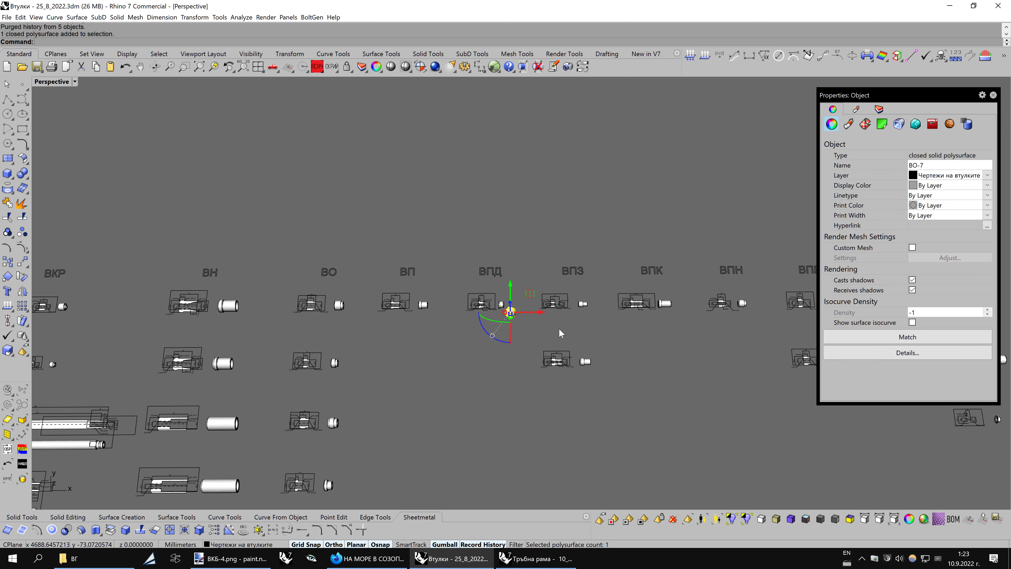
{"action": "key", "text": "Up"}
{"action": "key", "text": "Up"}
{"action": "key", "text": "Up"}
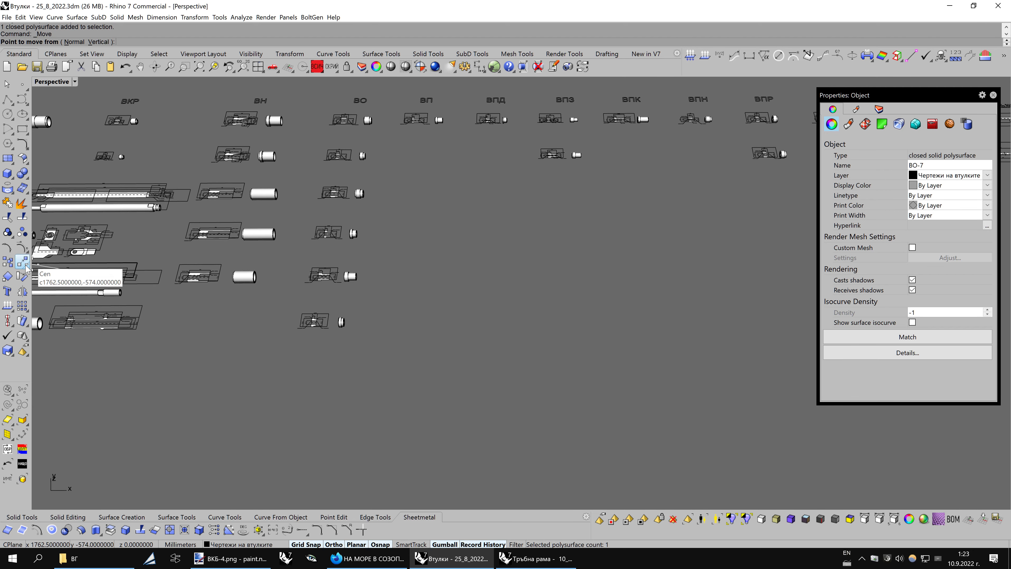
Move the BO-7 solid down-left next to its section drawing and zoom in
{"action": "left_click", "coordinate": [22, 261]}
{"action": "key", "text": "Up"}
{"action": "key", "text": "Up"}
{"action": "key", "text": "Down"}
{"action": "key", "text": "Down"}
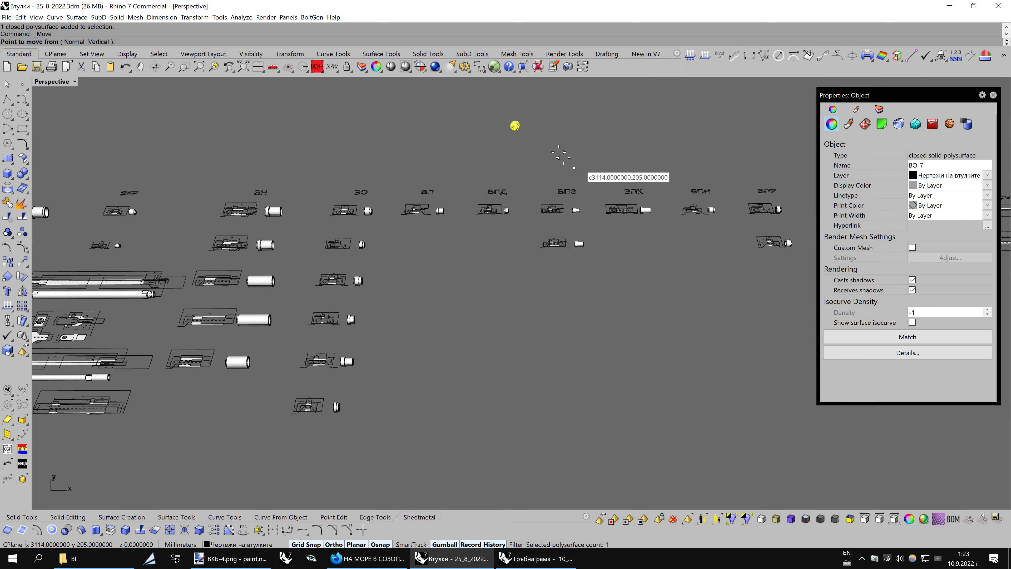
{"action": "left_click", "coordinate": [515, 125]}
{"action": "left_click", "coordinate": [334, 408]}
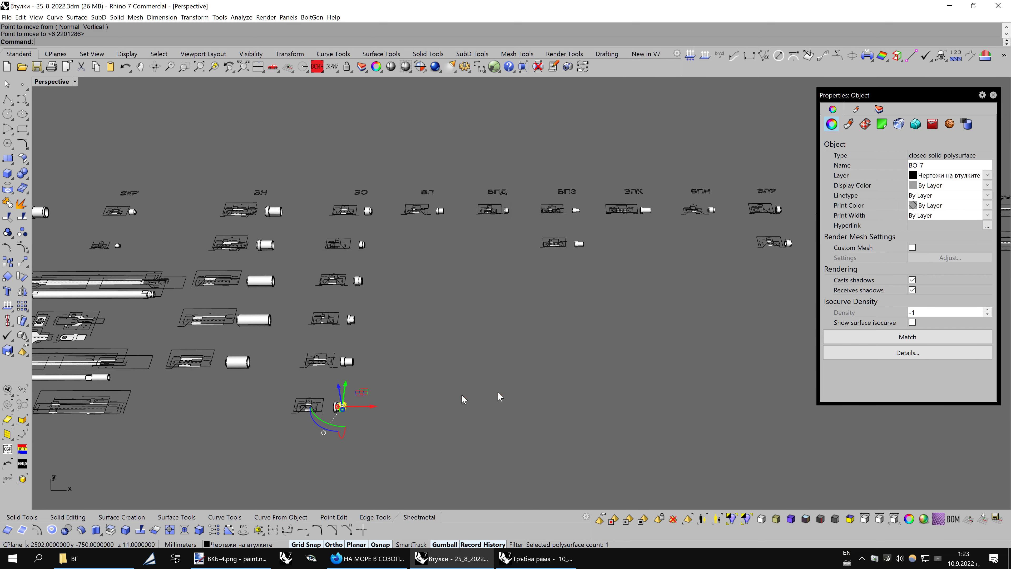
{"action": "type", "text": "z"}
{"action": "key", "text": "Return"}
{"action": "type", "text": "s"}
{"action": "key", "text": "Return"}
{"action": "scroll", "coordinate": [597, 379], "scroll_direction": "down", "scroll_amount": 5}
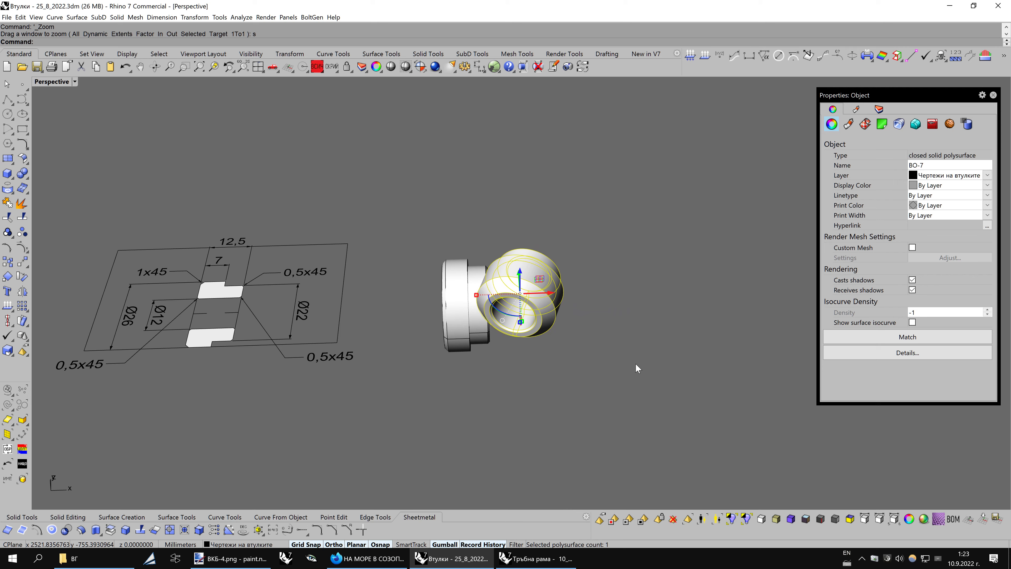
{"action": "scroll", "coordinate": [558, 350], "scroll_direction": "up", "scroll_amount": 1}
Select the BO-7 solid and set three Orient reference points at circle centres
{"action": "left_click", "coordinate": [487, 337]}
{"action": "left_click", "coordinate": [530, 275]}
{"action": "scroll", "coordinate": [647, 294], "scroll_direction": "up", "scroll_amount": 3}
{"action": "scroll", "coordinate": [637, 294], "scroll_direction": "up", "scroll_amount": 2}
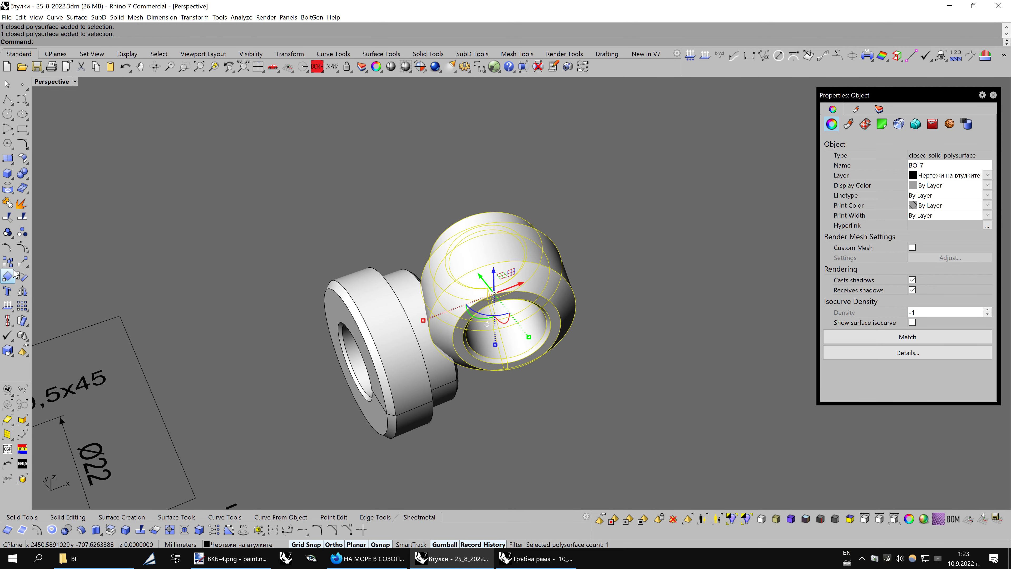
{"action": "left_click", "coordinate": [12, 278]}
{"action": "scroll", "coordinate": [693, 343], "scroll_direction": "up", "scroll_amount": 2}
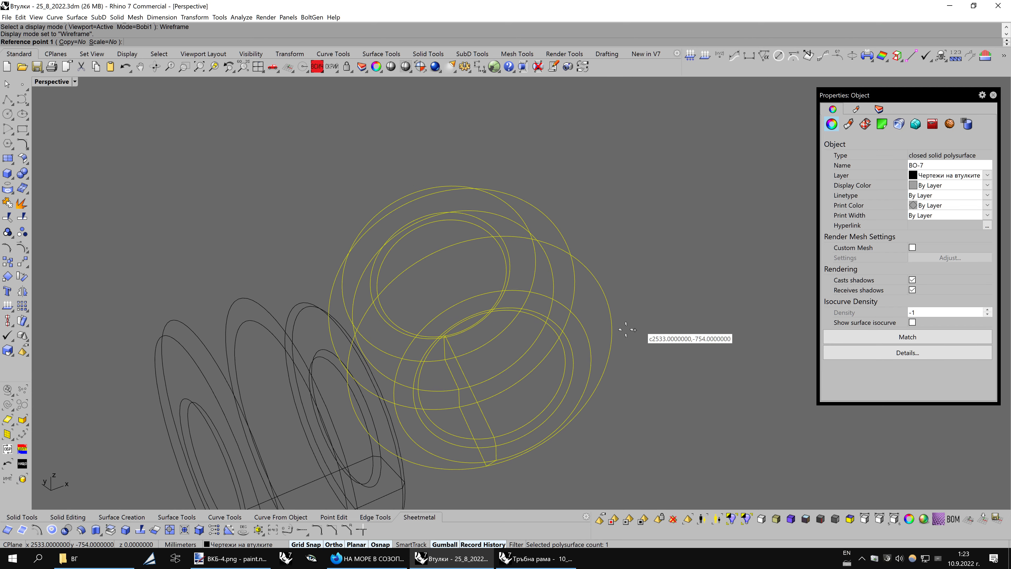
{"action": "scroll", "coordinate": [637, 326], "scroll_direction": "up", "scroll_amount": 2}
{"action": "left_click", "coordinate": [470, 379]}
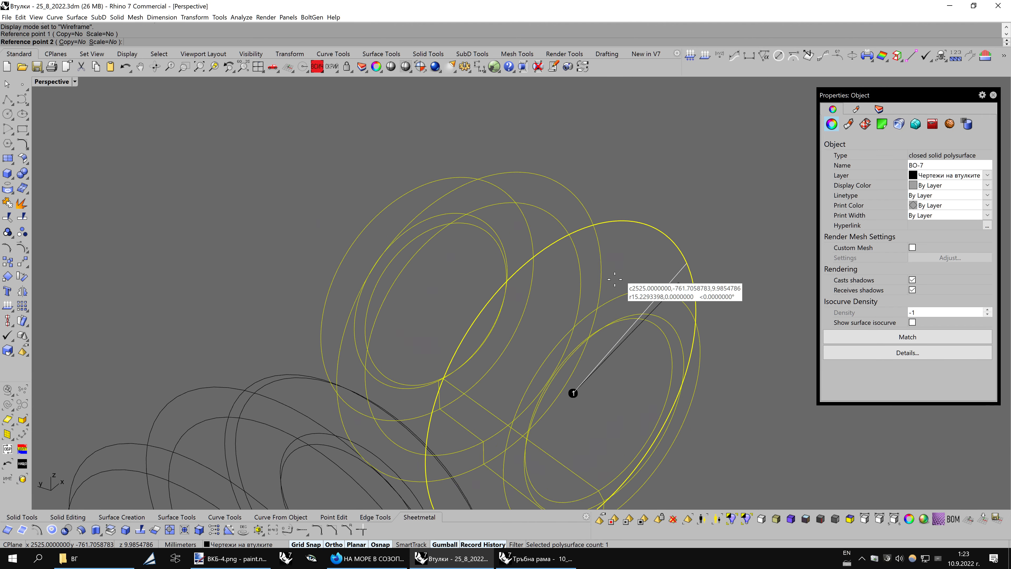
{"action": "right_click_drag", "start_coordinate": [625, 287], "coordinate": [511, 241]}
{"action": "left_click", "coordinate": [438, 210]}
{"action": "left_click", "coordinate": [569, 426]}
Place three target points on the neighbouring bushing and return to Bobi1 shaded display
{"action": "scroll", "coordinate": [654, 323], "scroll_direction": "down", "scroll_amount": 3}
{"action": "scroll", "coordinate": [654, 322], "scroll_direction": "down", "scroll_amount": 2}
{"action": "scroll", "coordinate": [621, 329], "scroll_direction": "up", "scroll_amount": 2}
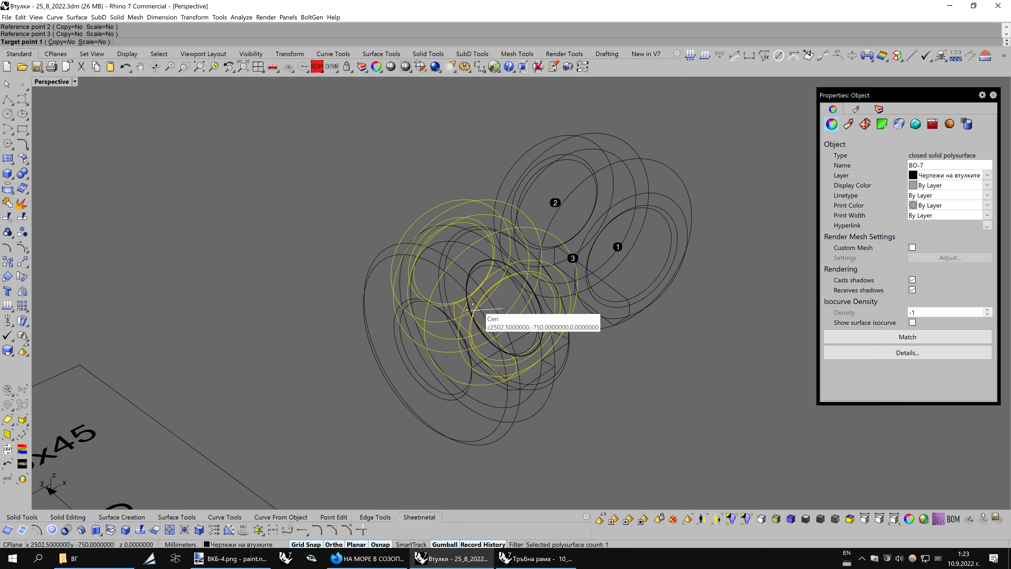
{"action": "scroll", "coordinate": [473, 309], "scroll_direction": "up", "scroll_amount": 1}
{"action": "left_click", "coordinate": [425, 357]}
{"action": "left_click", "coordinate": [404, 268]}
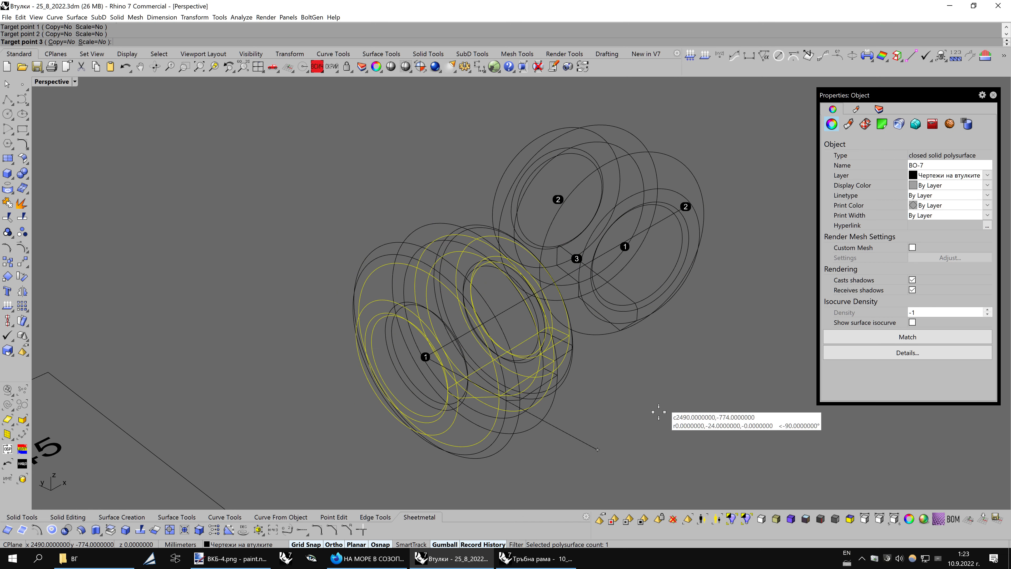
{"action": "left_click", "coordinate": [674, 411]}
{"action": "key", "text": "ctrl+alt+s"}
{"action": "mouse_move", "coordinate": [674, 370]}
{"action": "right_mouse_down"}
{"action": "mouse_move", "coordinate": [644, 342]}
{"action": "mouse_move", "coordinate": [456, 294]}
{"action": "right_mouse_up"}
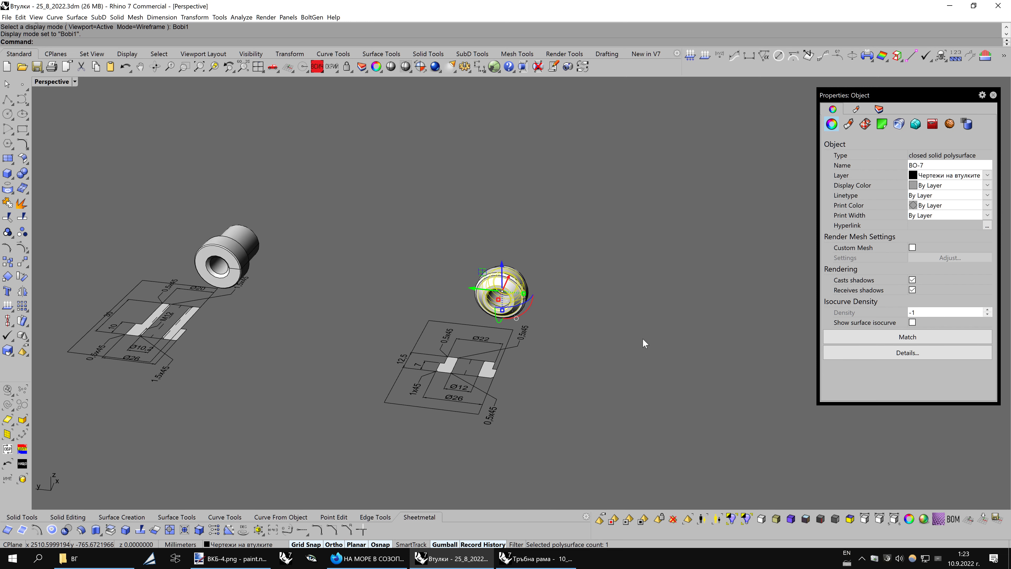
Move the part by an exact offset of -1 along the green axis
{"action": "left_click", "coordinate": [467, 291]}
{"action": "type", "text": "-150"}
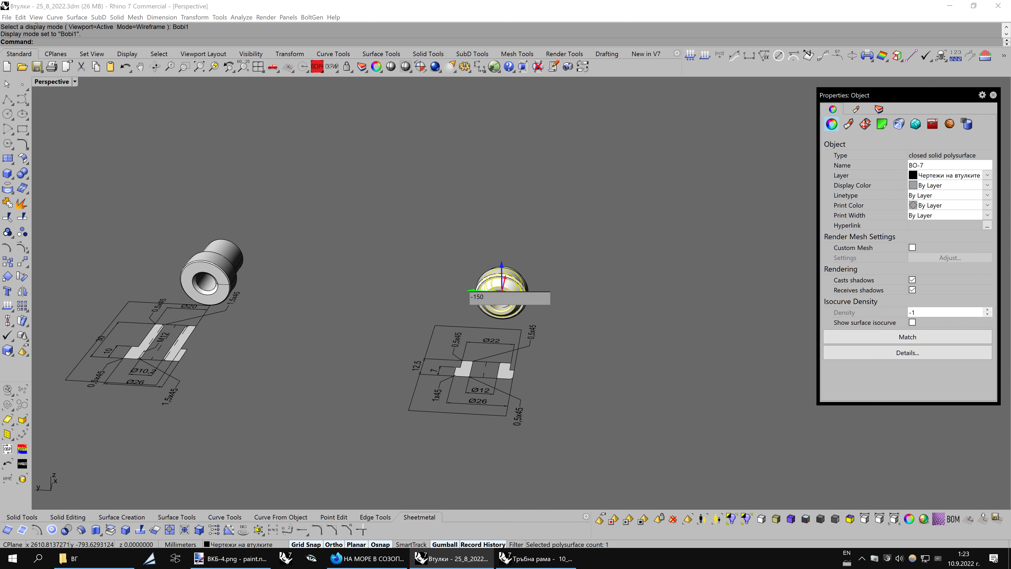
{"action": "key", "text": "Return"}
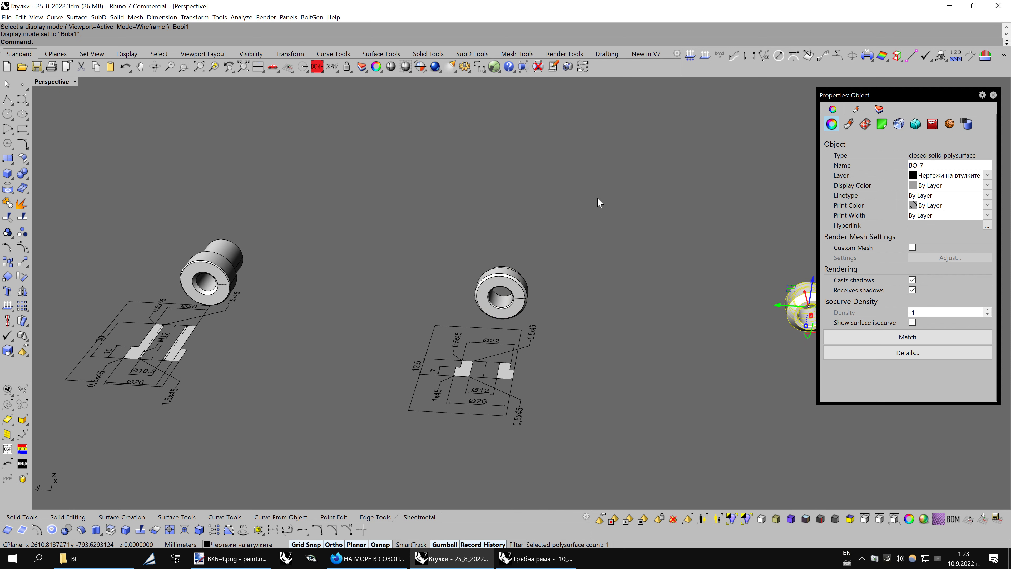
{"action": "key", "text": "Escape"}
Select the third section drawing and shift it 150 mm along the X axis
{"action": "mouse_move", "coordinate": [597, 198]}
{"action": "right_mouse_down"}
{"action": "mouse_move", "coordinate": [591, 224]}
{"action": "mouse_move", "coordinate": [390, 255]}
{"action": "right_mouse_up"}
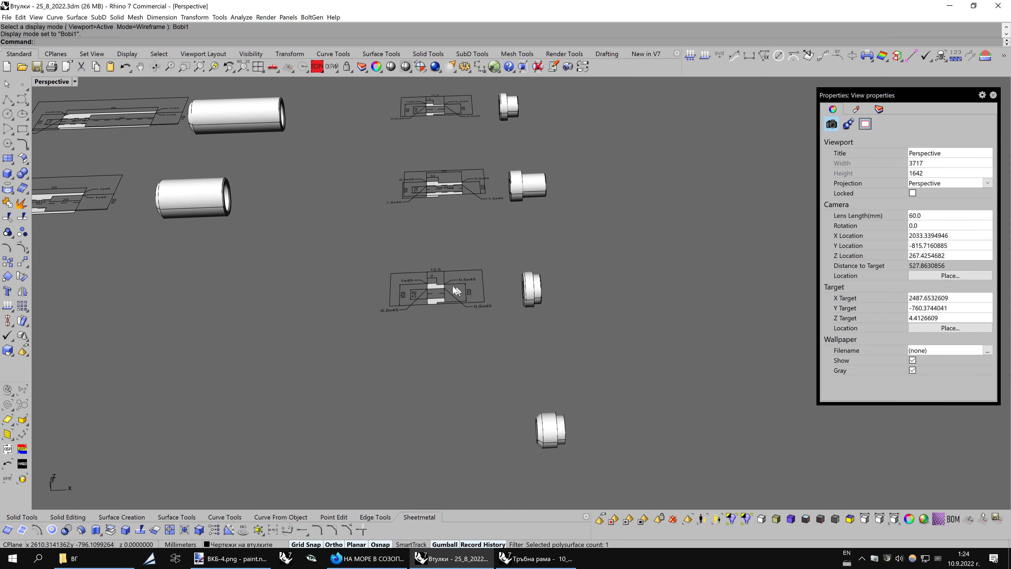
{"action": "left_click_drag", "start_coordinate": [369, 250], "coordinate": [507, 330]}
{"action": "right_click_drag", "start_coordinate": [507, 329], "coordinate": [670, 366]}
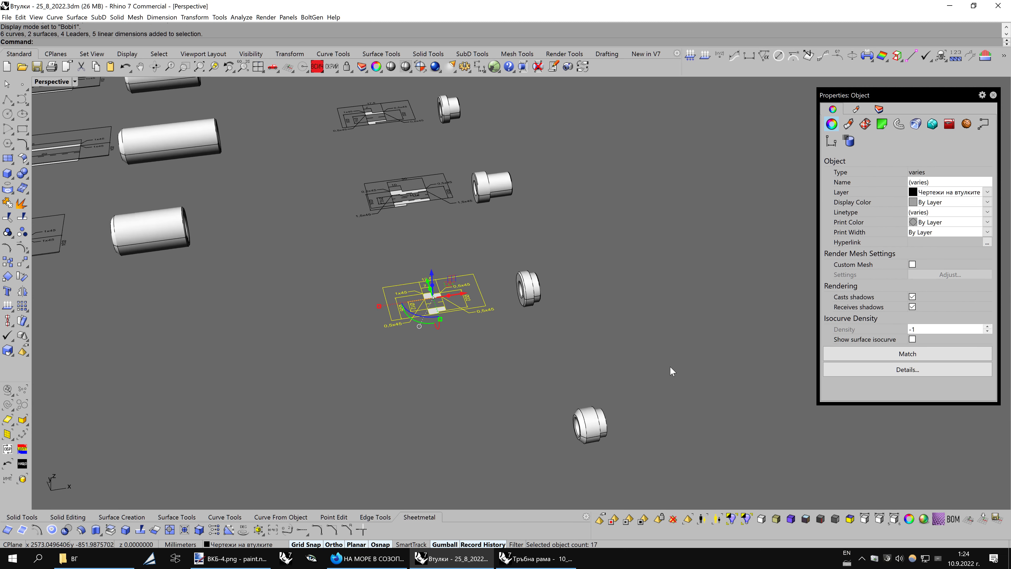
{"action": "key", "text": "Left"}
{"action": "key", "text": "Left"}
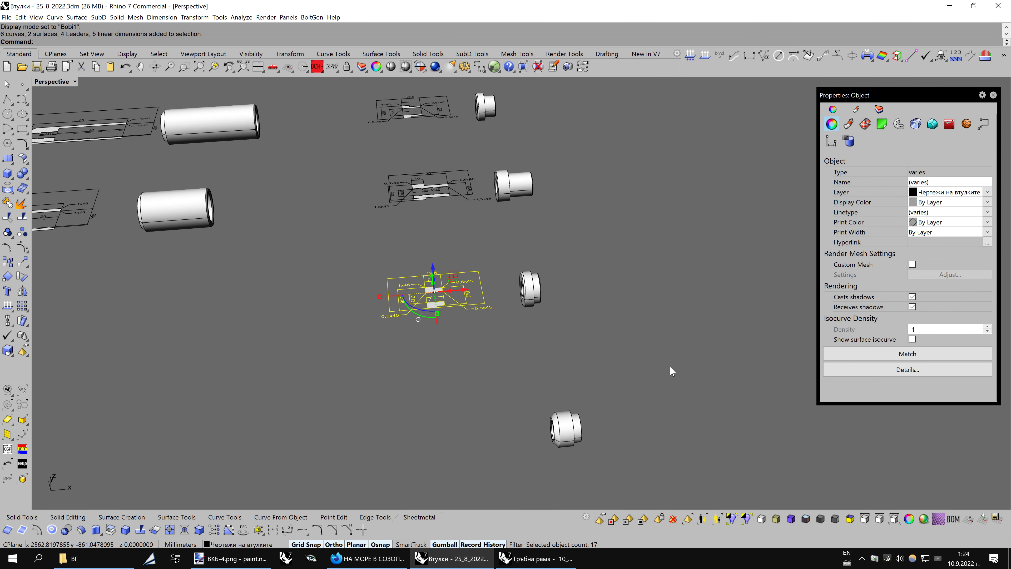
{"action": "key", "text": "Left"}
{"action": "key", "text": "Left"}
{"action": "key", "text": "Left"}
{"action": "key", "text": "Left"}
{"action": "key", "text": "Left"}
{"action": "key", "text": "Left"}
{"action": "left_click_drag", "start_coordinate": [430, 348], "coordinate": [543, 352]}
{"action": "type", "text": "150"}
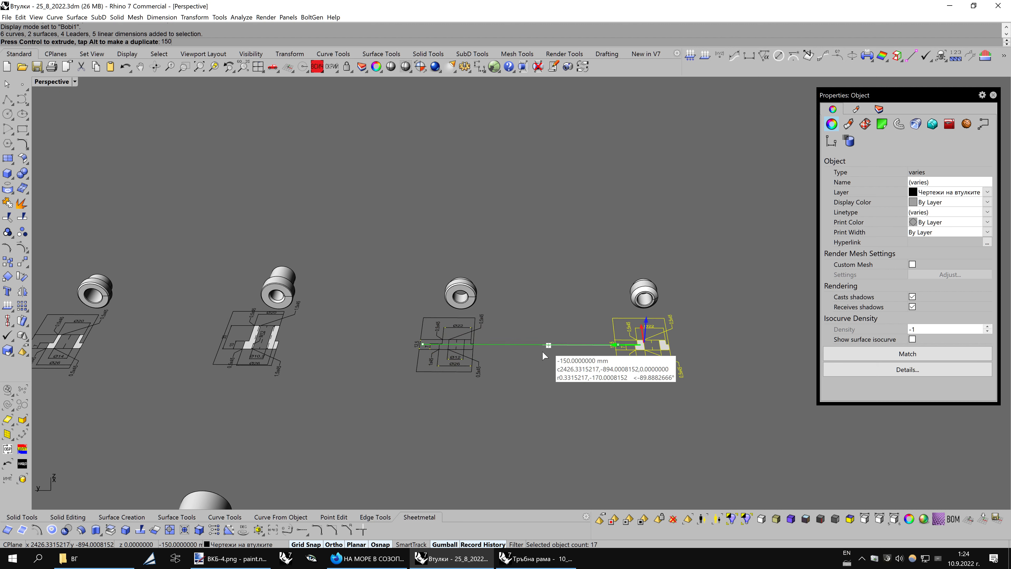
{"action": "key", "text": "Return"}
Purge history from the shifted drawing objects, excluding the frame rectangle, and edit their name
{"action": "scroll", "coordinate": [713, 299], "scroll_direction": "up", "scroll_amount": 3}
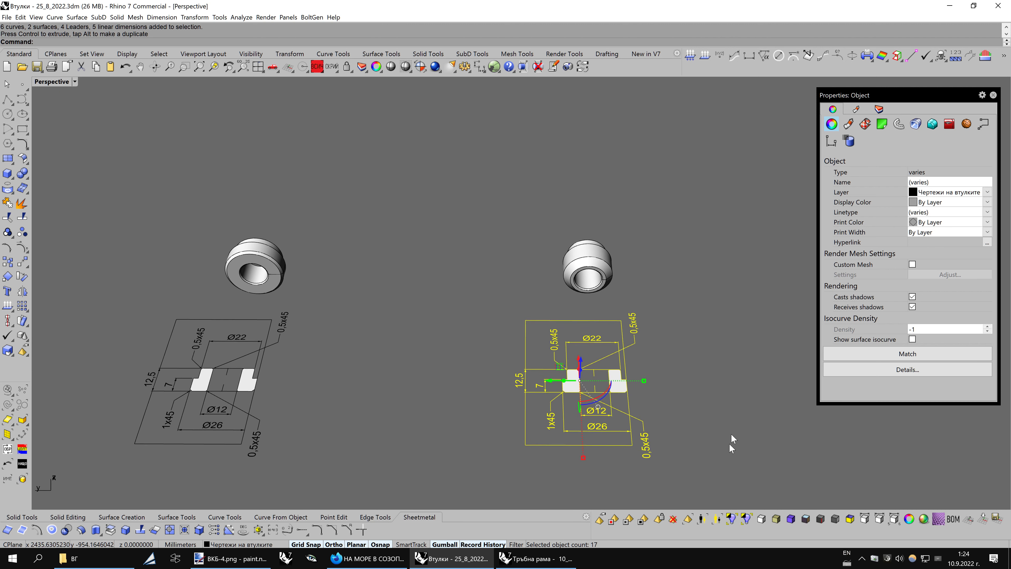
{"action": "left_click", "coordinate": [676, 518]}
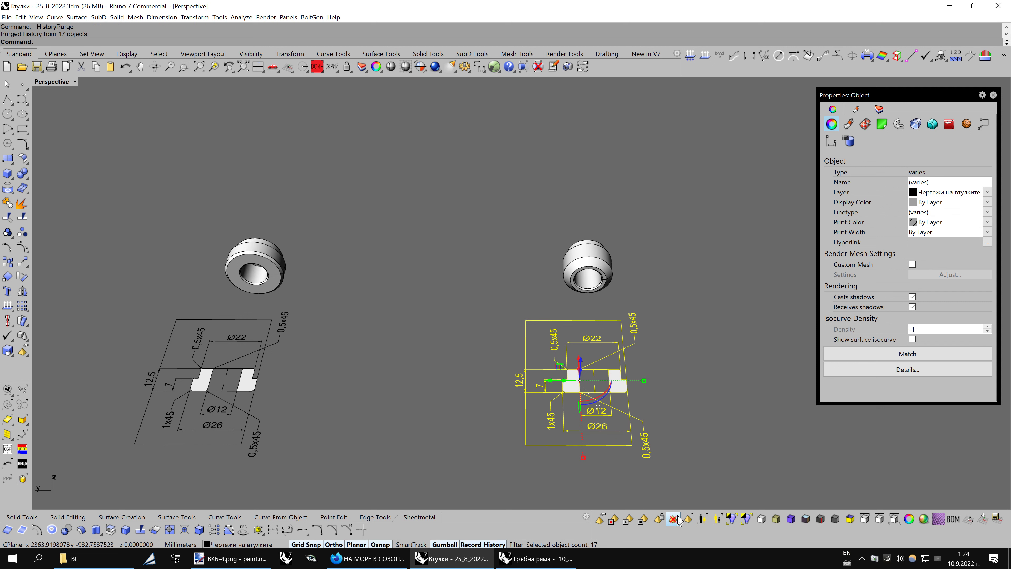
{"action": "left_click", "coordinate": [540, 445], "text": "ctrl"}
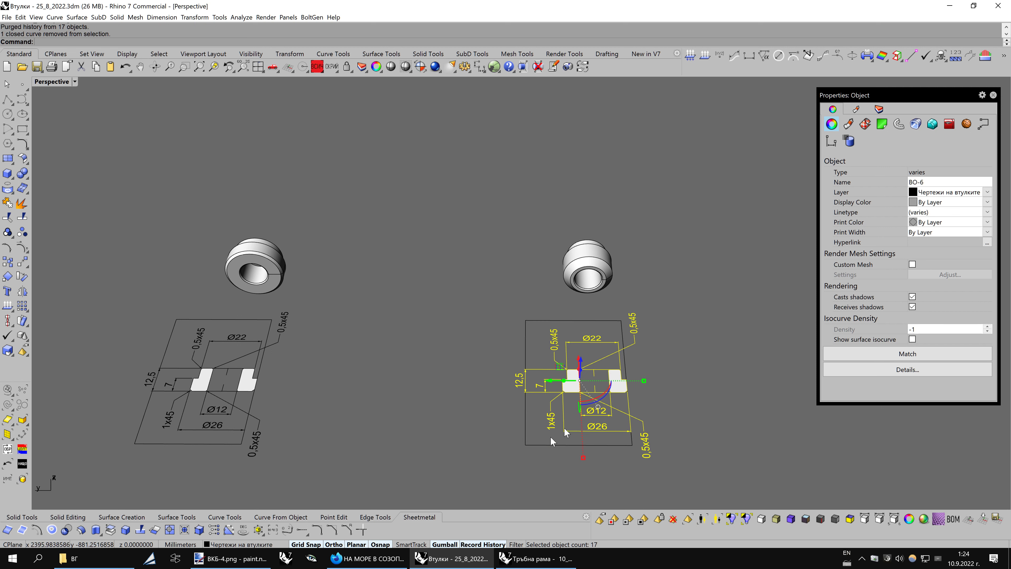
{"action": "left_click", "coordinate": [920, 182]}
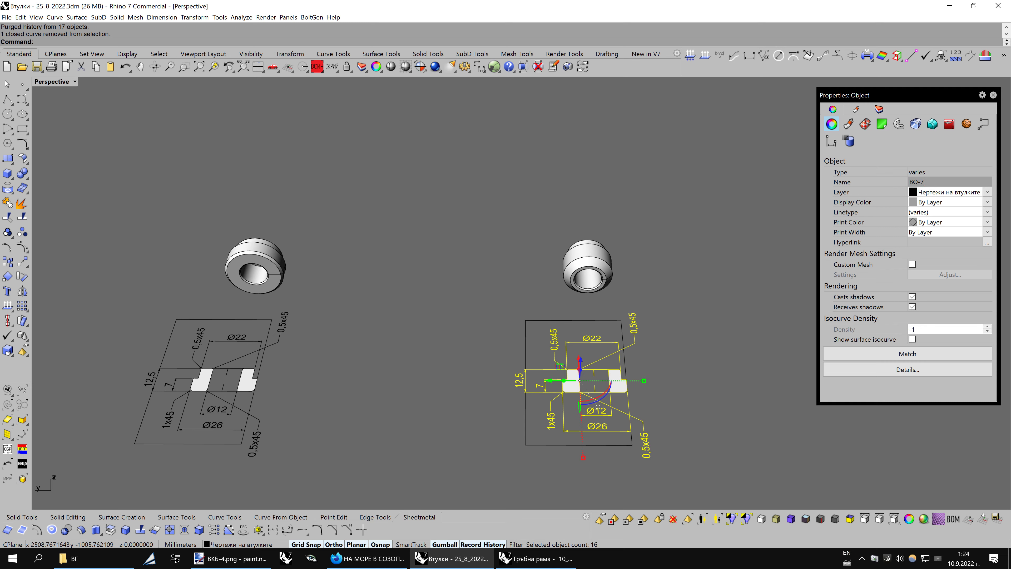
Window-select the next section drawing with its bushing and restore the four-viewport layout
{"action": "left_click", "coordinate": [721, 259]}
{"action": "left_click", "coordinate": [580, 246]}
{"action": "left_click", "coordinate": [672, 264]}
{"action": "scroll", "coordinate": [669, 266], "scroll_direction": "down", "scroll_amount": 10}
{"action": "right_click_drag", "start_coordinate": [664, 271], "coordinate": [439, 270]}
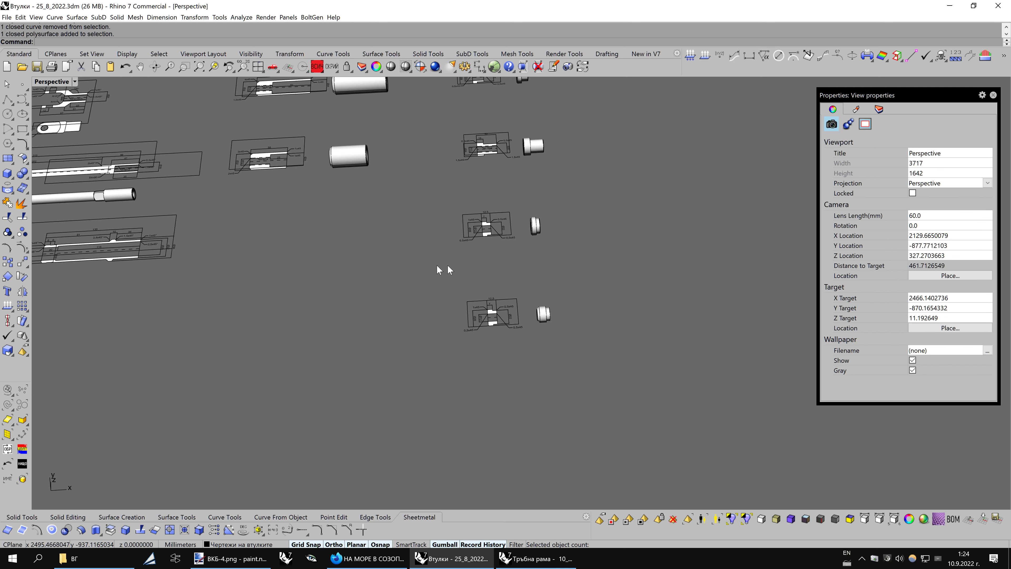
{"action": "left_click_drag", "start_coordinate": [418, 265], "coordinate": [612, 367]}
{"action": "double_click", "coordinate": [44, 82]}
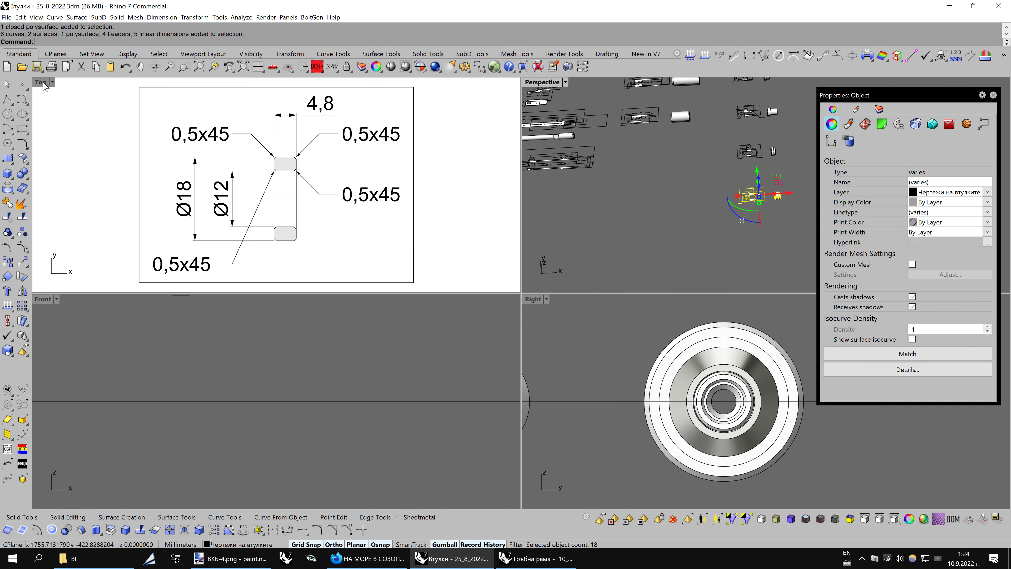
Zoom to the drawing in Bobi1 display and draw a flat plane around the bushing
{"action": "key", "text": "ctrl+alt+e"}
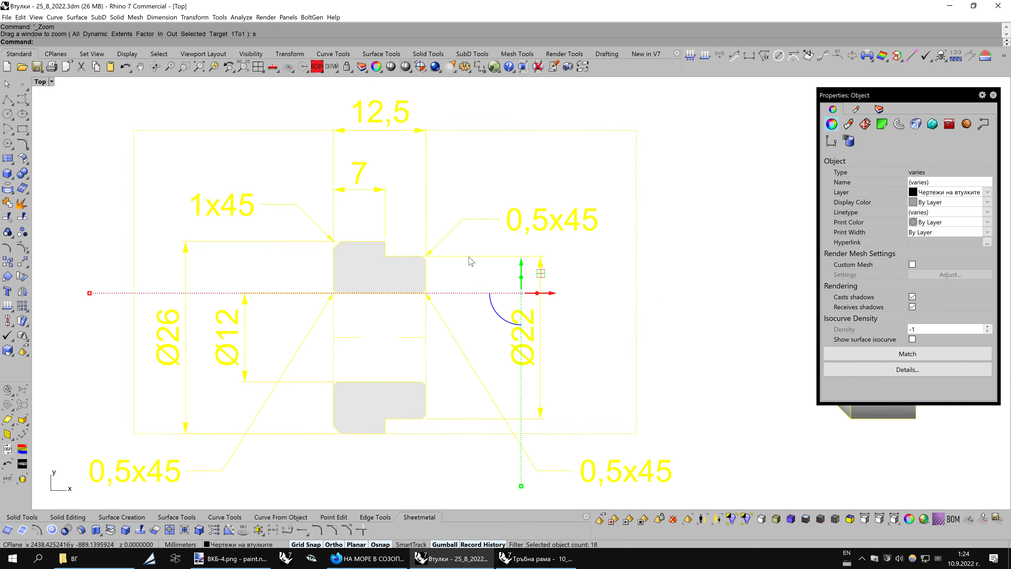
{"action": "key", "text": "F3"}
{"action": "left_click", "coordinate": [667, 204]}
{"action": "scroll", "coordinate": [700, 258], "scroll_direction": "down", "scroll_amount": 3}
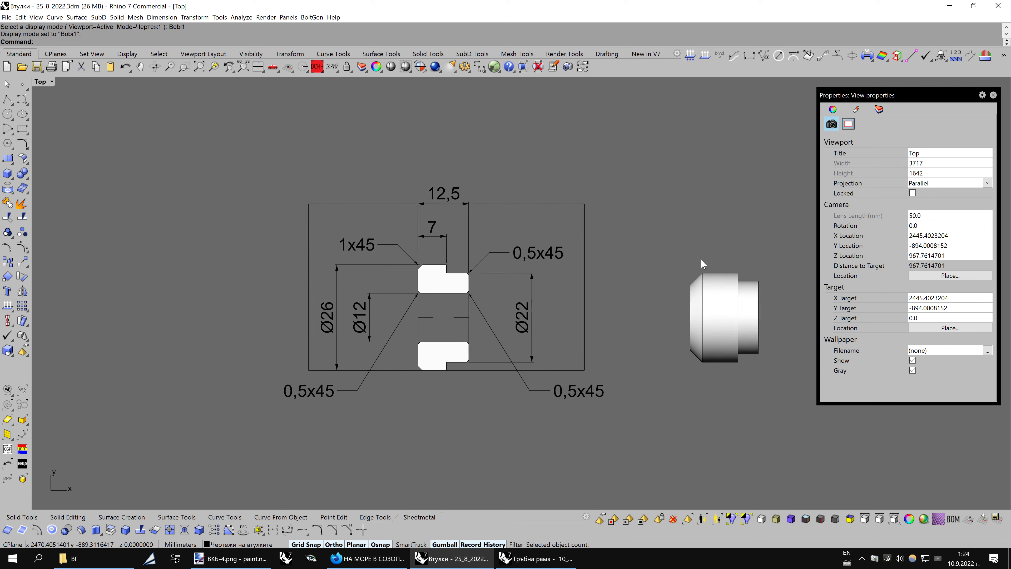
{"action": "scroll", "coordinate": [704, 254], "scroll_direction": "down", "scroll_amount": 1}
{"action": "left_click", "coordinate": [8, 158]}
{"action": "left_click", "coordinate": [603, 231]}
{"action": "left_click", "coordinate": [745, 417]}
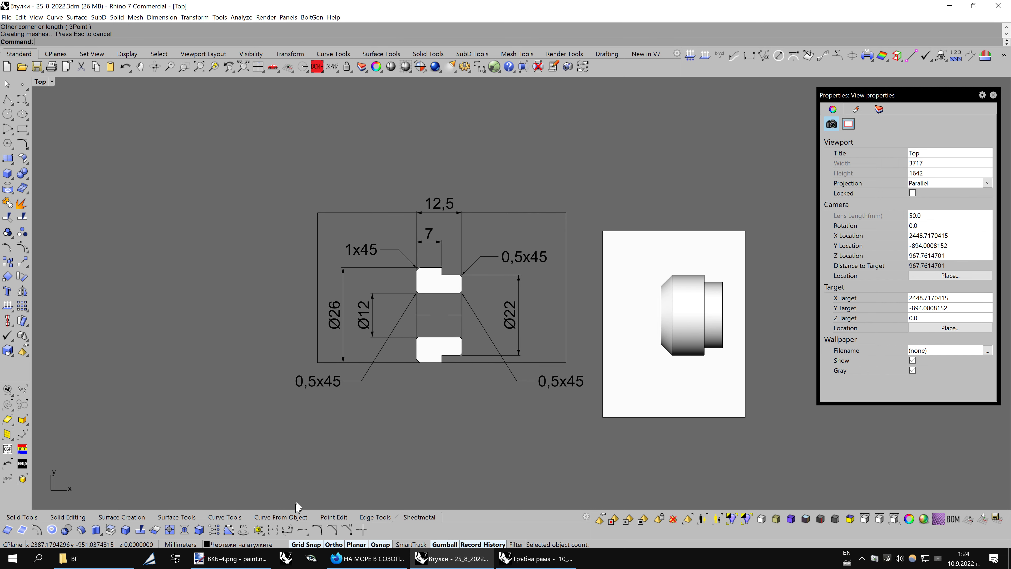
Intersect the plane with the bushing, purge the curves' history, and move them left to the drawing
{"action": "left_click", "coordinate": [271, 518]}
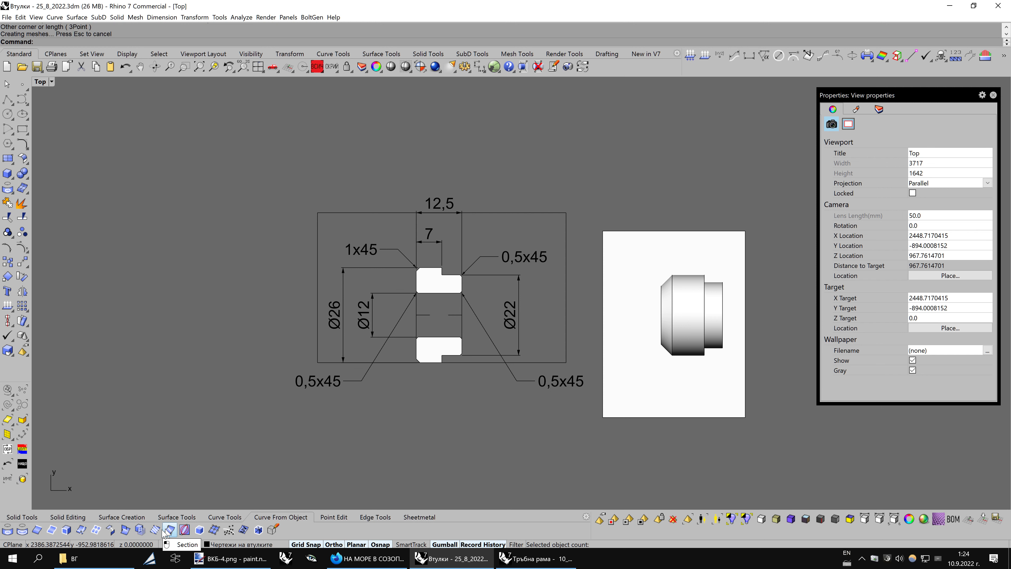
{"action": "left_click", "coordinate": [126, 531]}
{"action": "left_click", "coordinate": [682, 406]}
{"action": "left_click", "coordinate": [687, 330]}
{"action": "key", "text": "Return"}
{"action": "left_click", "coordinate": [673, 519]}
{"action": "left_click_drag", "start_coordinate": [723, 316], "coordinate": [475, 315]}
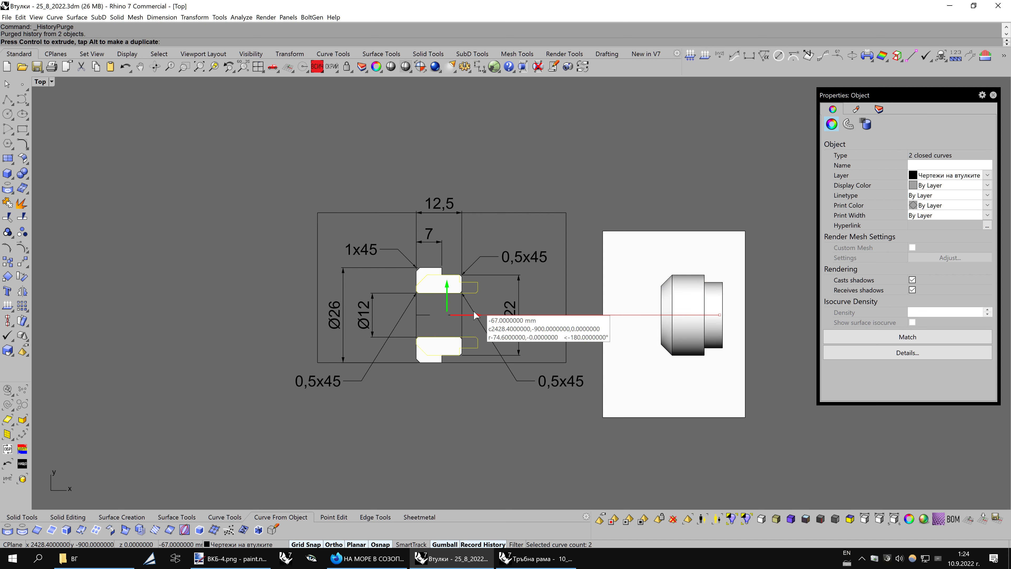
Place the section curves onto the drawn section and delete the cutting plane
{"action": "left_click_drag", "start_coordinate": [476, 316], "coordinate": [474, 311]}
{"action": "scroll", "coordinate": [426, 301], "scroll_direction": "up", "scroll_amount": 2}
{"action": "scroll", "coordinate": [405, 282], "scroll_direction": "up", "scroll_amount": 3}
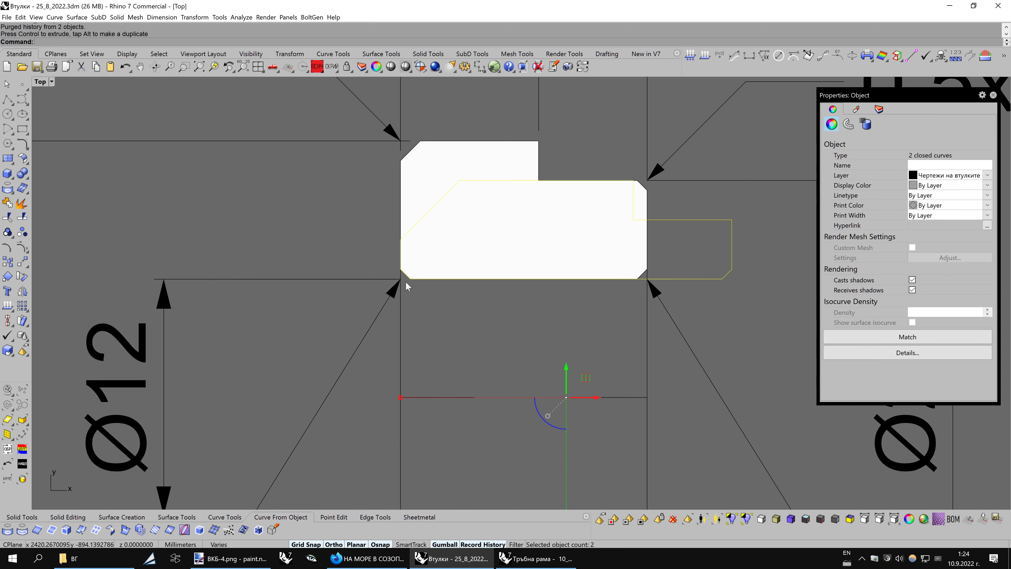
{"action": "scroll", "coordinate": [405, 282], "scroll_direction": "down", "scroll_amount": 10}
{"action": "left_click", "coordinate": [639, 340]}
{"action": "key", "text": "Delete"}
Delete the old upper section fill and a stray item near the chamfer
{"action": "scroll", "coordinate": [477, 305], "scroll_direction": "up", "scroll_amount": 2}
{"action": "scroll", "coordinate": [438, 286], "scroll_direction": "up", "scroll_amount": 2}
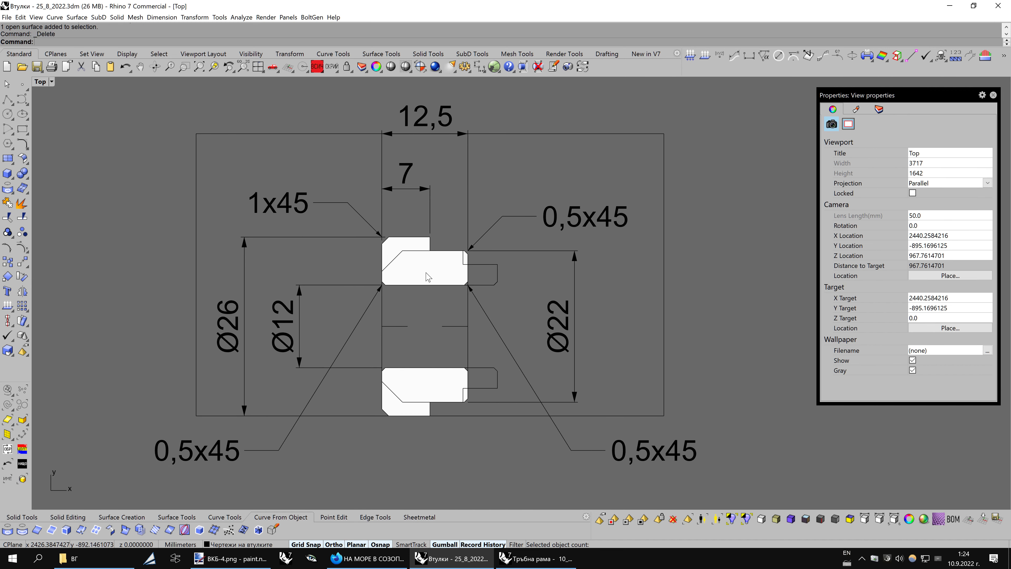
{"action": "left_click", "coordinate": [428, 276]}
{"action": "key", "text": "Delete"}
{"action": "left_click", "coordinate": [384, 261]}
{"action": "key", "text": "Delete"}
{"action": "left_click", "coordinate": [409, 385]}
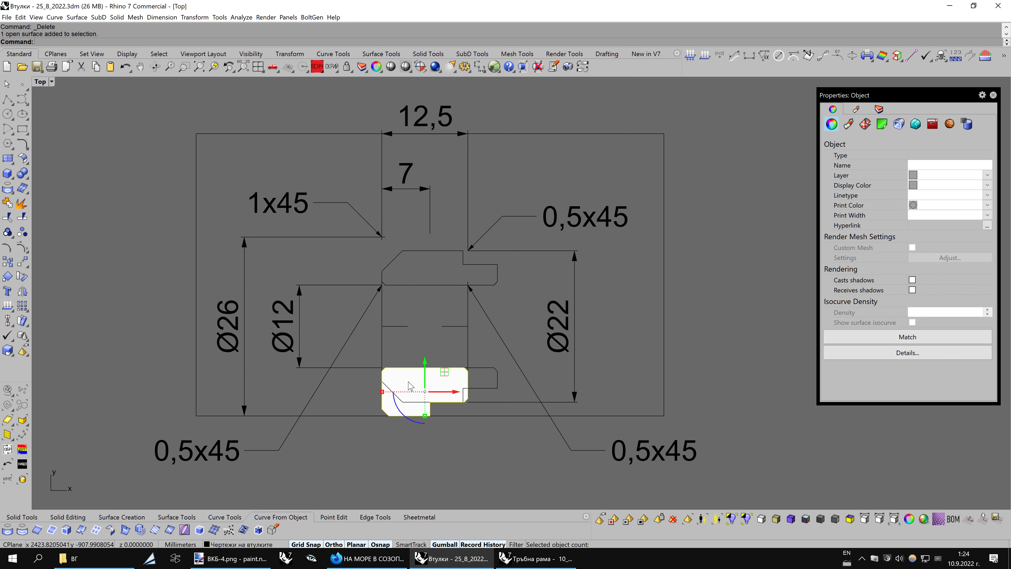
{"action": "key", "text": "Escape"}
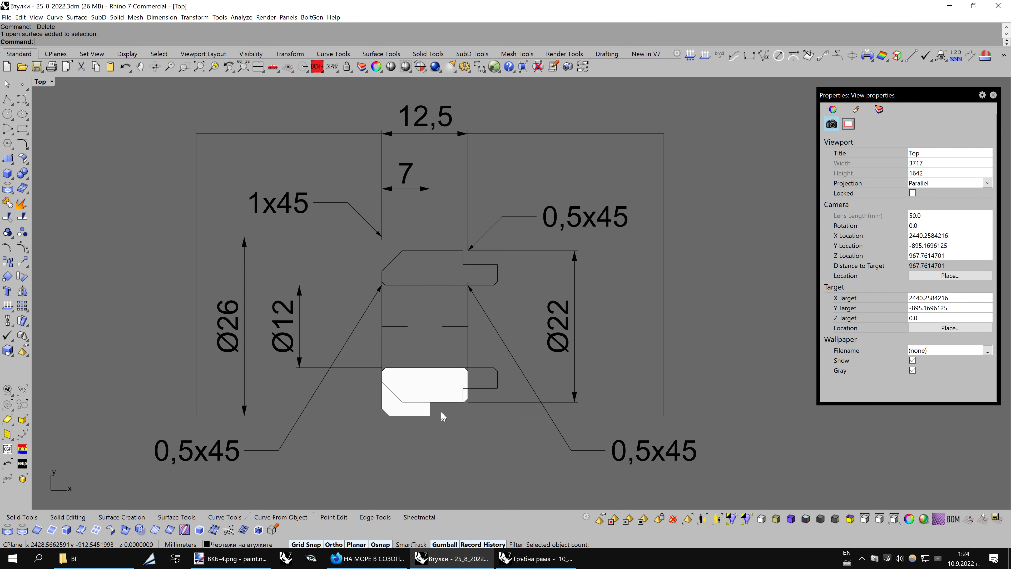
Move the old lower section fill and its closed curve down below the drawing
{"action": "scroll", "coordinate": [427, 407], "scroll_direction": "up", "scroll_amount": 2}
{"action": "scroll", "coordinate": [451, 414], "scroll_direction": "up", "scroll_amount": 4}
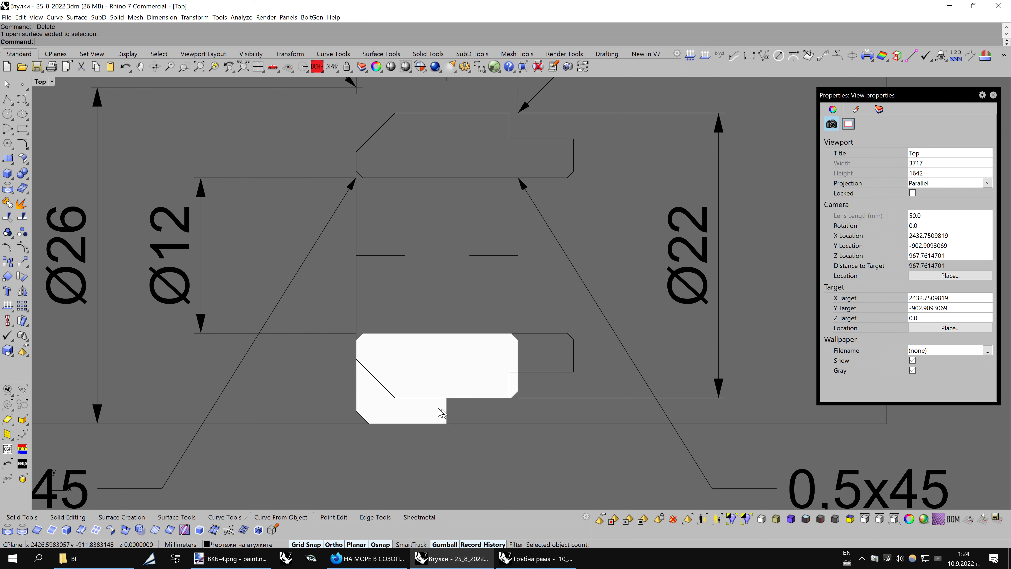
{"action": "left_click", "coordinate": [406, 413]}
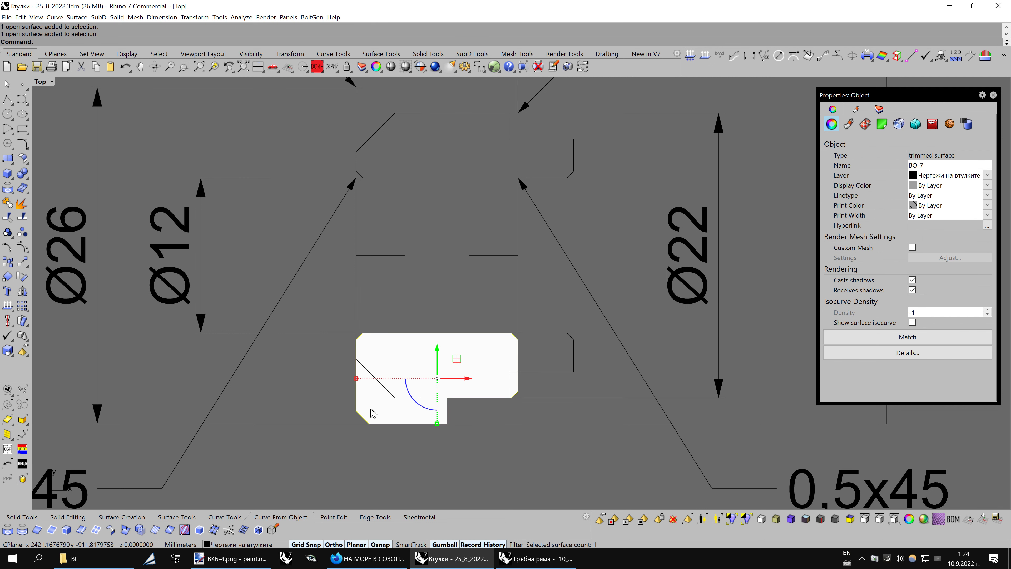
{"action": "left_click", "coordinate": [358, 408], "text": "shift"}
{"action": "scroll", "coordinate": [421, 342], "scroll_direction": "down", "scroll_amount": 4}
{"action": "left_click_drag", "start_coordinate": [428, 325], "coordinate": [491, 406]}
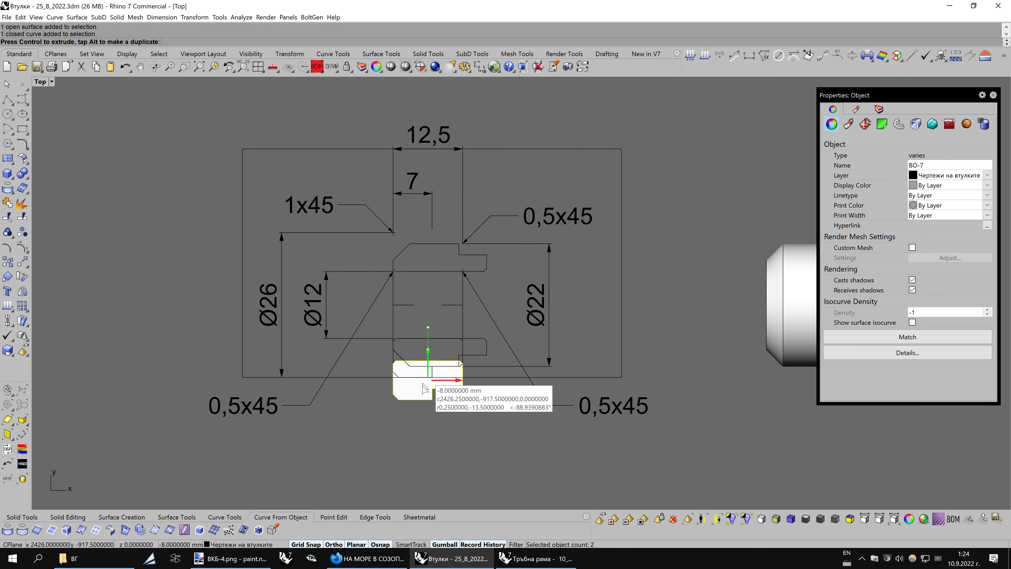
{"action": "left_click", "coordinate": [490, 406]}
Match properties of both new section curves to the old fill
{"action": "left_click", "coordinate": [452, 366]}
{"action": "left_click", "coordinate": [450, 272], "text": "shift"}
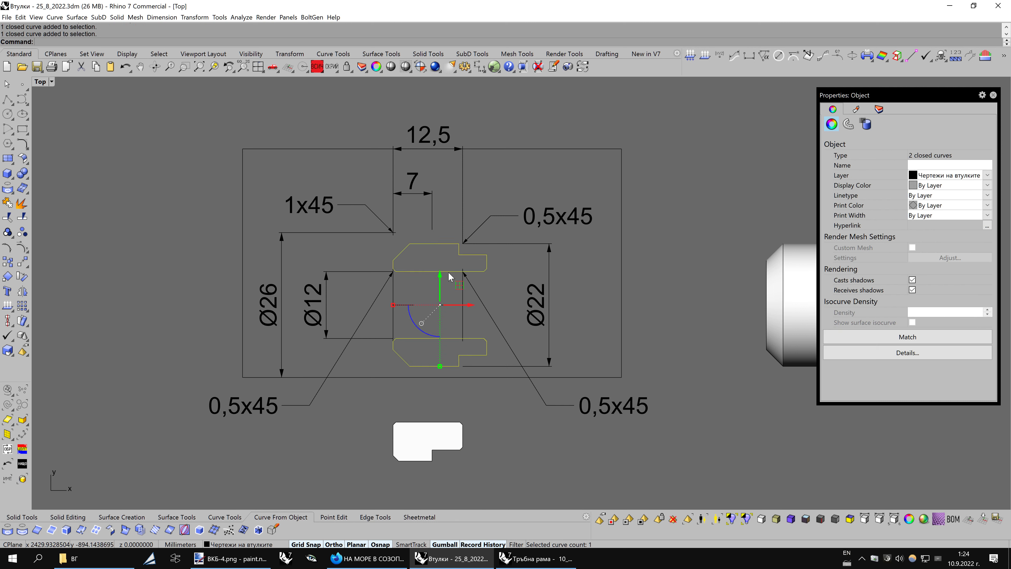
{"action": "left_click", "coordinate": [581, 67]}
{"action": "left_click", "coordinate": [451, 427]}
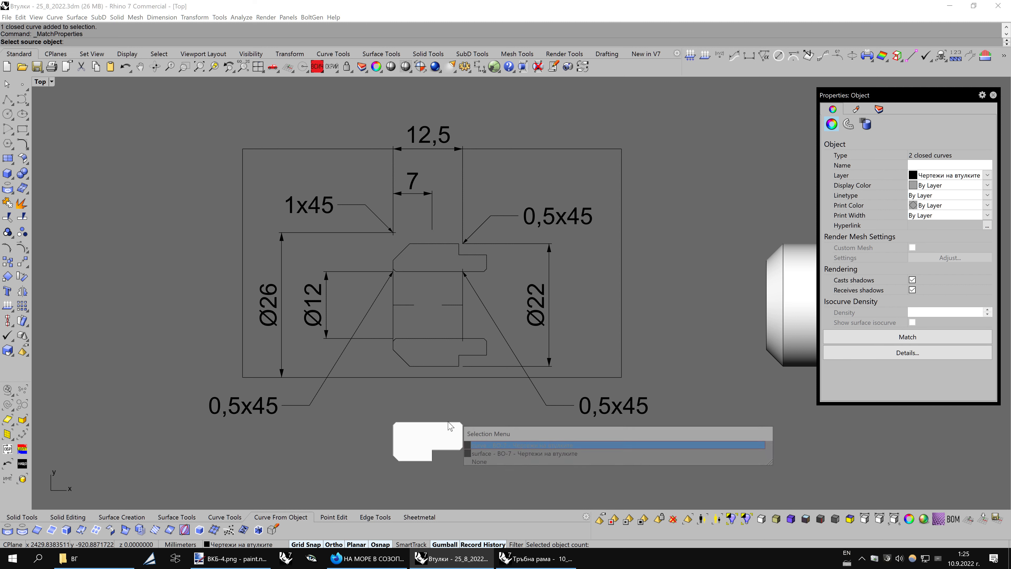
Copy the BO-7 surface's properties to the curves and fill both with planar surfaces
{"action": "left_click", "coordinate": [475, 448]}
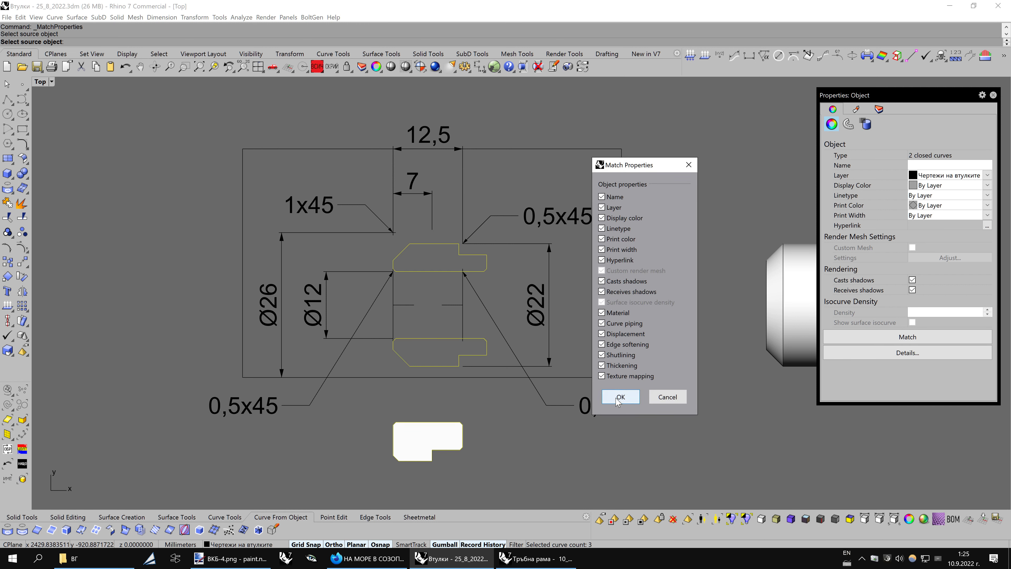
{"action": "left_click", "coordinate": [620, 397]}
{"action": "key", "text": "Escape"}
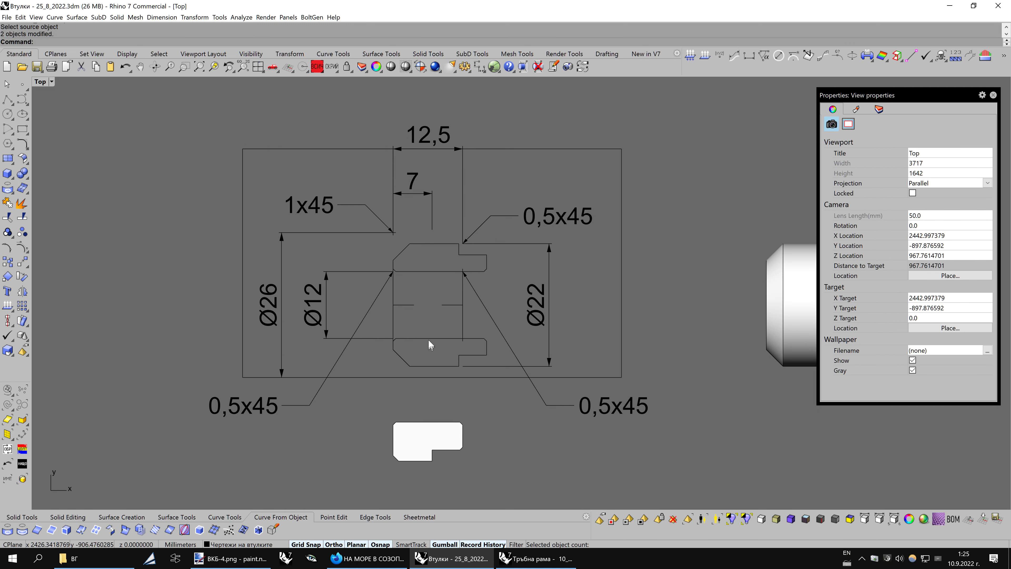
{"action": "left_click", "coordinate": [436, 271]}
{"action": "left_click", "coordinate": [432, 338], "text": "shift"}
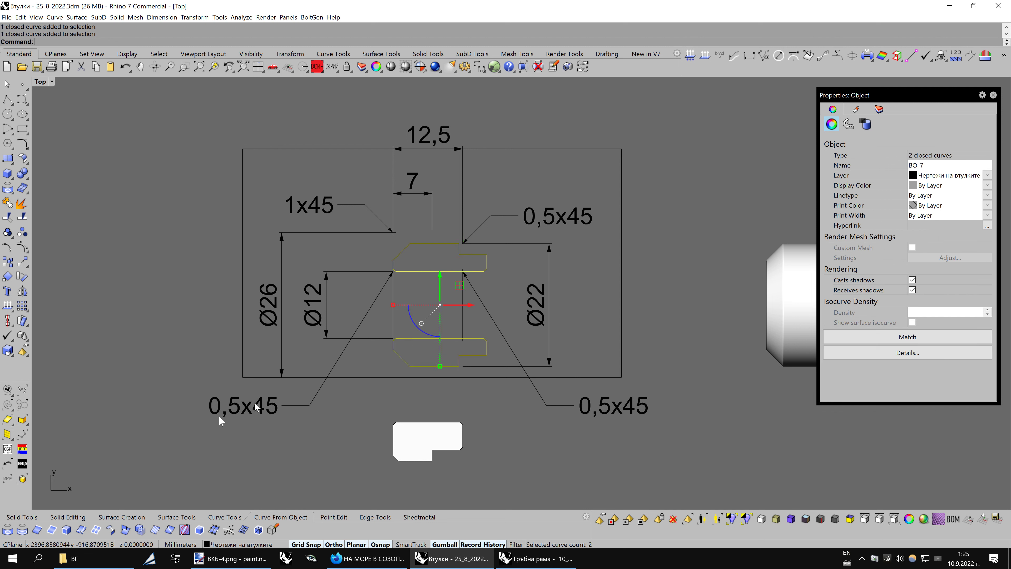
{"action": "left_click", "coordinate": [121, 517]}
{"action": "left_click", "coordinate": [7, 530]}
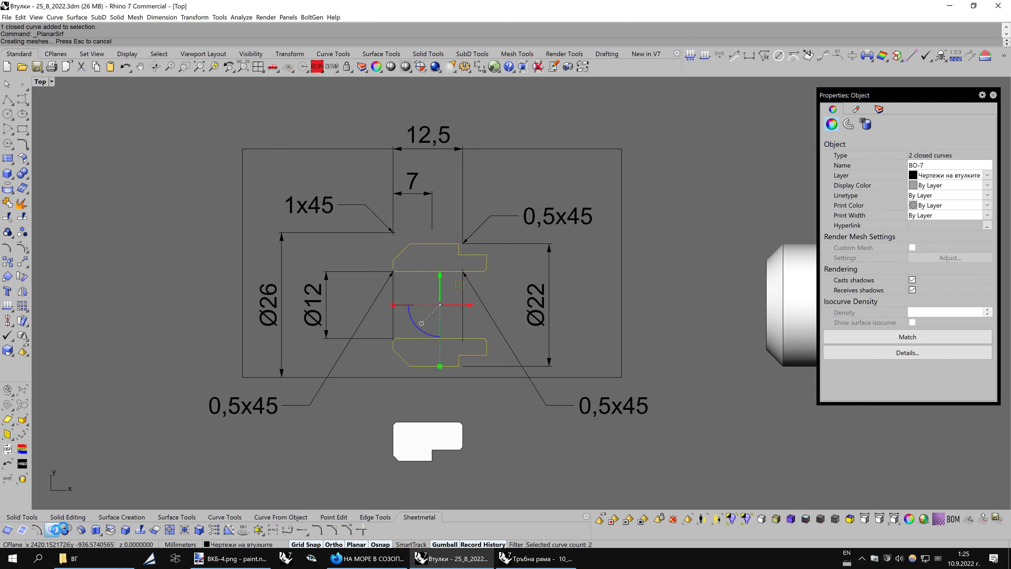
Match the new fill surfaces' properties to the old fill, then delete the old fill
{"action": "left_click", "coordinate": [430, 263]}
{"action": "left_click", "coordinate": [428, 352], "text": "shift"}
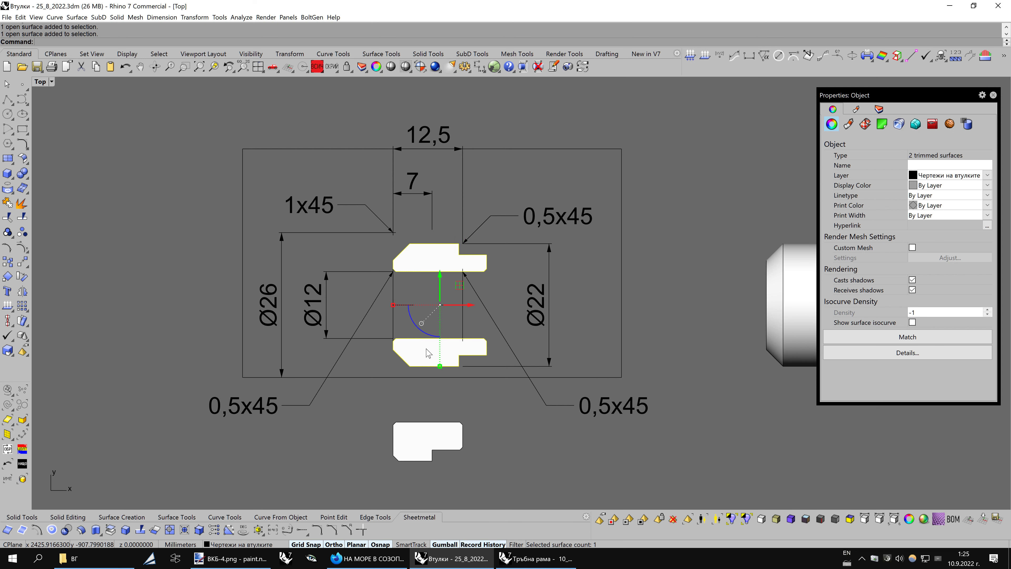
{"action": "left_click", "coordinate": [583, 67]}
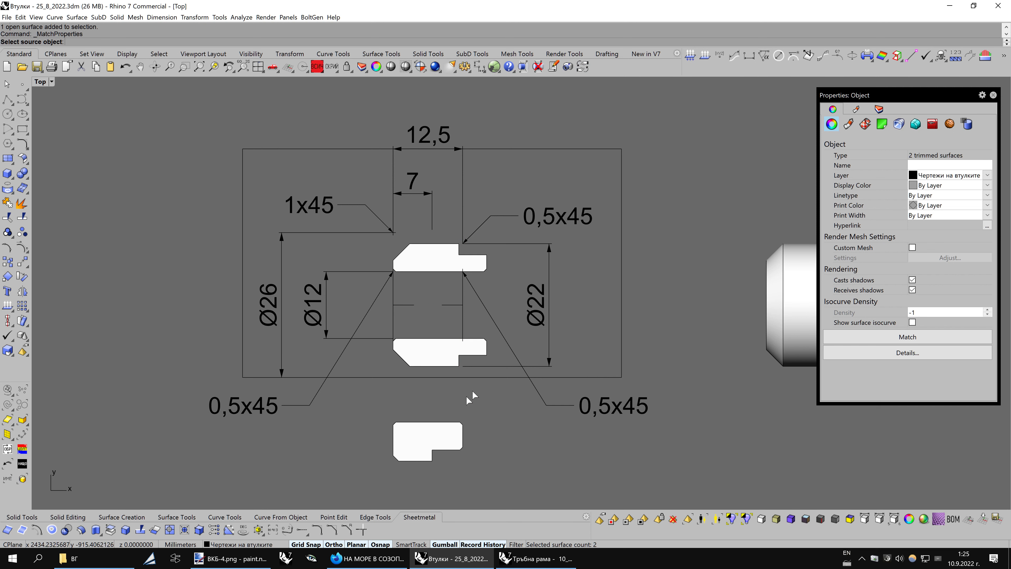
{"action": "left_click", "coordinate": [414, 439]}
{"action": "left_click", "coordinate": [621, 400]}
{"action": "key", "text": "Delete"}
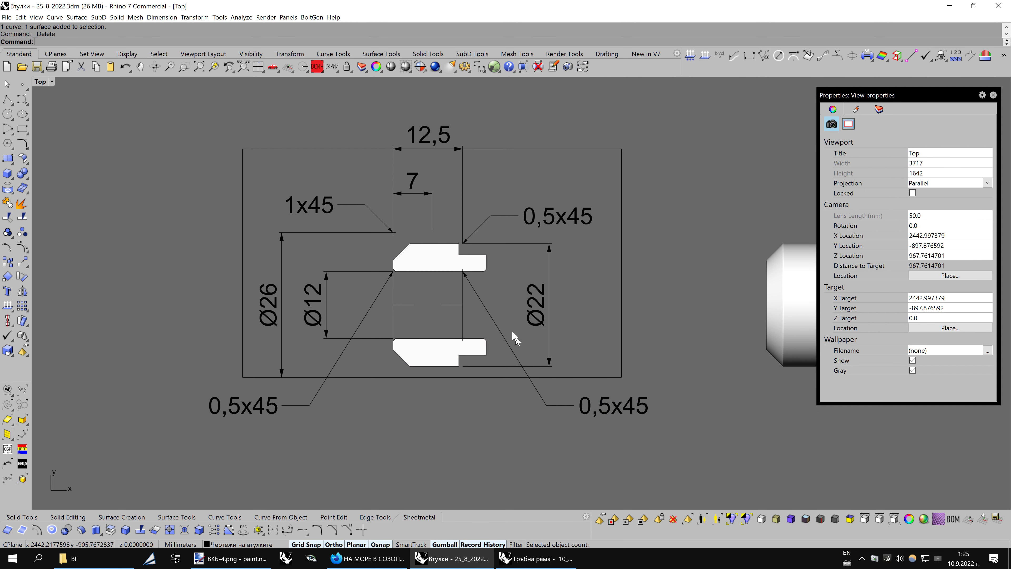
Select the Ø22 dimension and show its editing points
{"action": "scroll", "coordinate": [521, 252], "scroll_direction": "up", "scroll_amount": 4}
{"action": "left_click", "coordinate": [527, 239]}
{"action": "key", "text": "F10"}
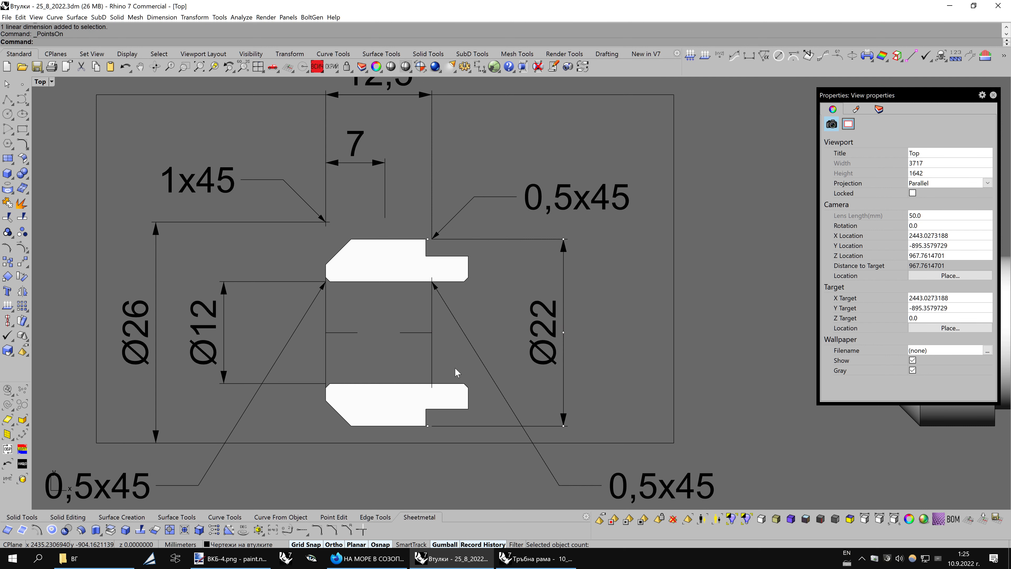
Drag the Ø22 dimension's definition grip onto the new step edge so it reads Ø18
{"action": "scroll", "coordinate": [456, 368], "scroll_direction": "up", "scroll_amount": 3}
{"action": "scroll", "coordinate": [477, 335], "scroll_direction": "down", "scroll_amount": 2}
{"action": "mouse_move", "coordinate": [428, 216]}
{"action": "left_mouse_down"}
{"action": "mouse_move", "coordinate": [420, 208]}
{"action": "mouse_move", "coordinate": [473, 231]}
{"action": "left_mouse_up"}
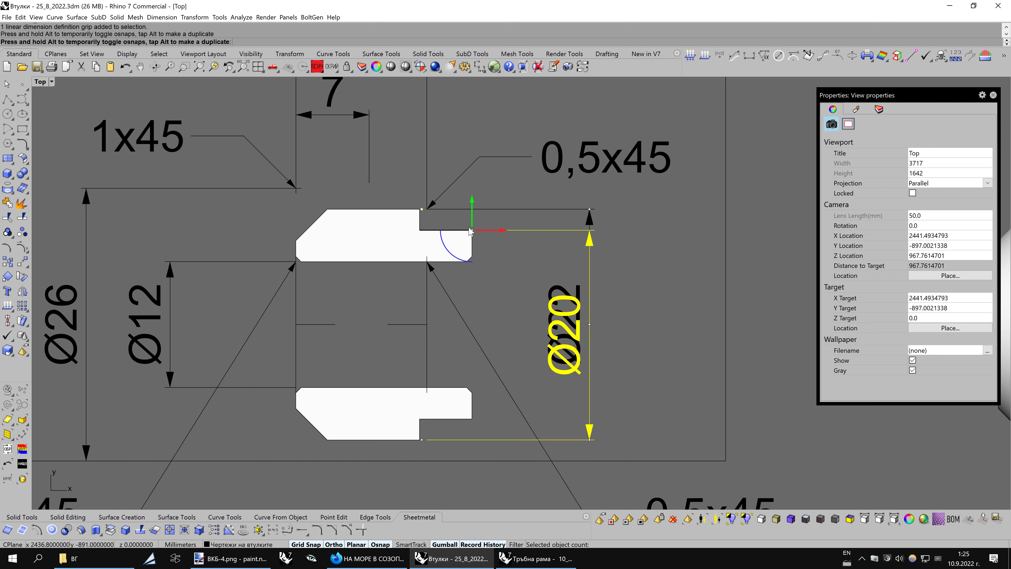
{"action": "left_click", "coordinate": [422, 440]}
{"action": "left_click_drag", "start_coordinate": [422, 440], "coordinate": [472, 418]}
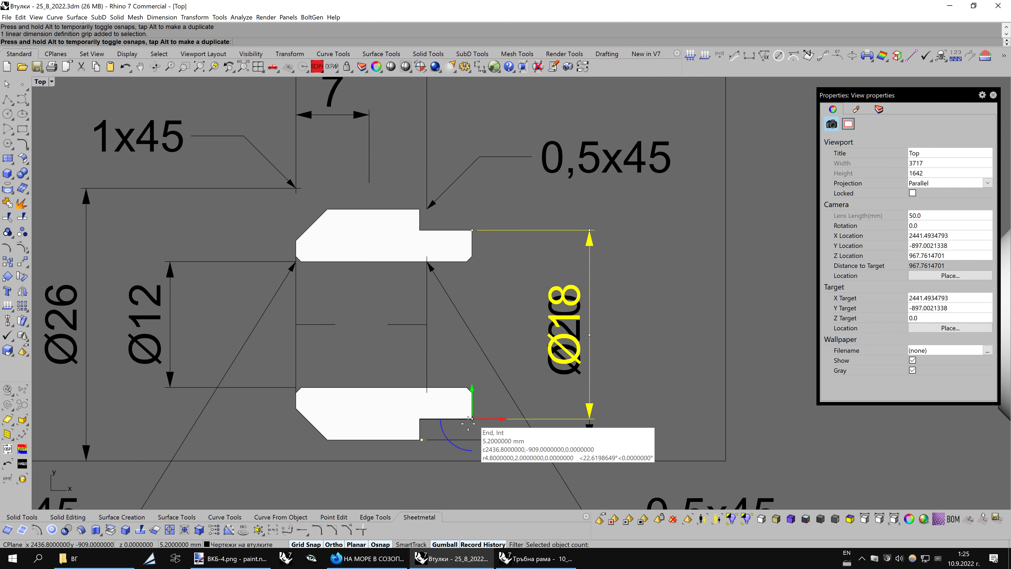
{"action": "left_click", "coordinate": [590, 231]}
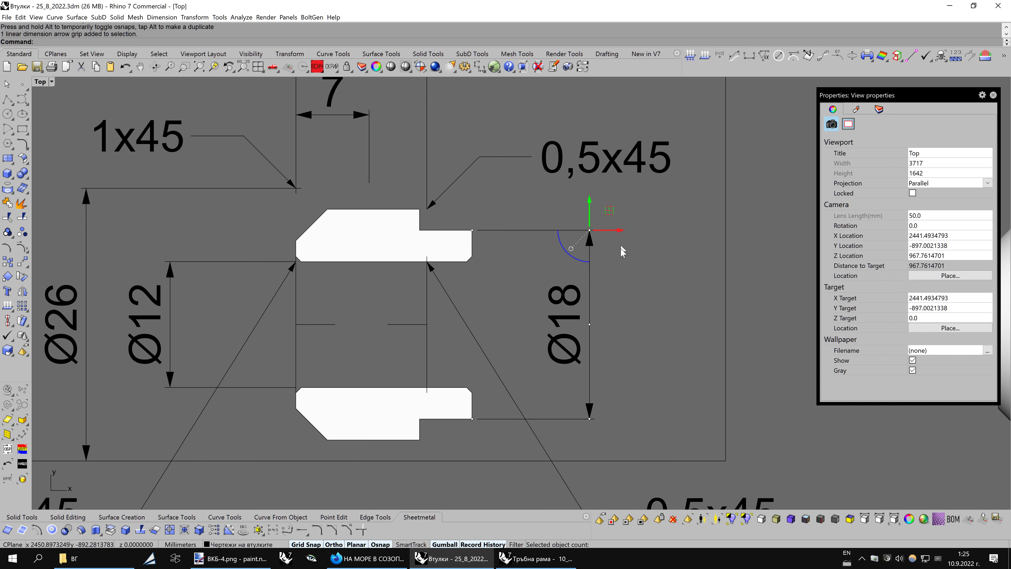
{"action": "scroll", "coordinate": [642, 295], "scroll_direction": "down", "scroll_amount": 2}
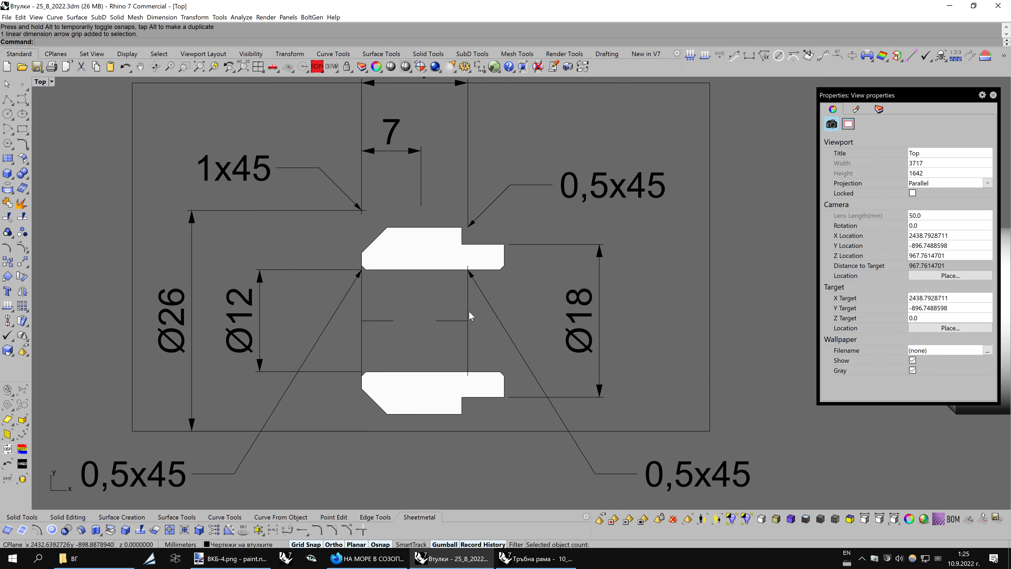
{"action": "scroll", "coordinate": [467, 304], "scroll_direction": "up", "scroll_amount": 2}
{"action": "key", "text": "Escape"}
{"action": "key", "text": "ctrl+alt+w"}
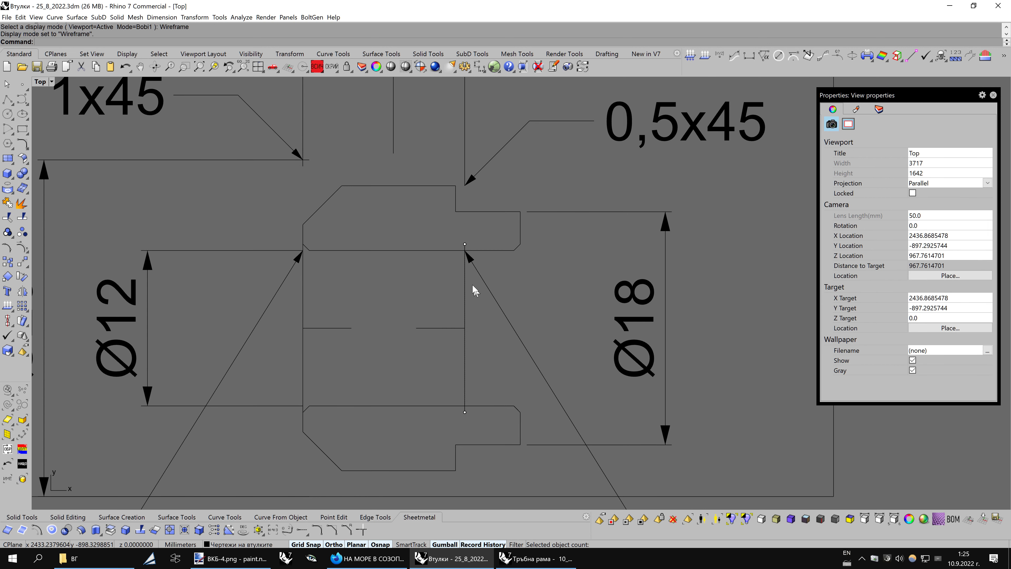
Drag the upper and lower right bore-profile points right onto the chamfer corners
{"action": "left_click_drag", "start_coordinate": [471, 243], "coordinate": [527, 243]}
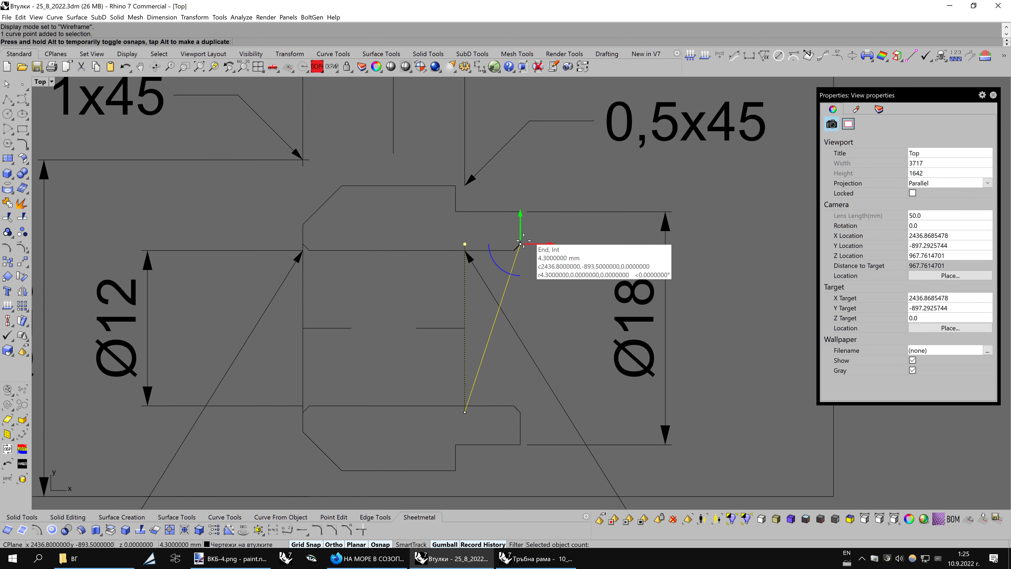
{"action": "left_click", "coordinate": [464, 412]}
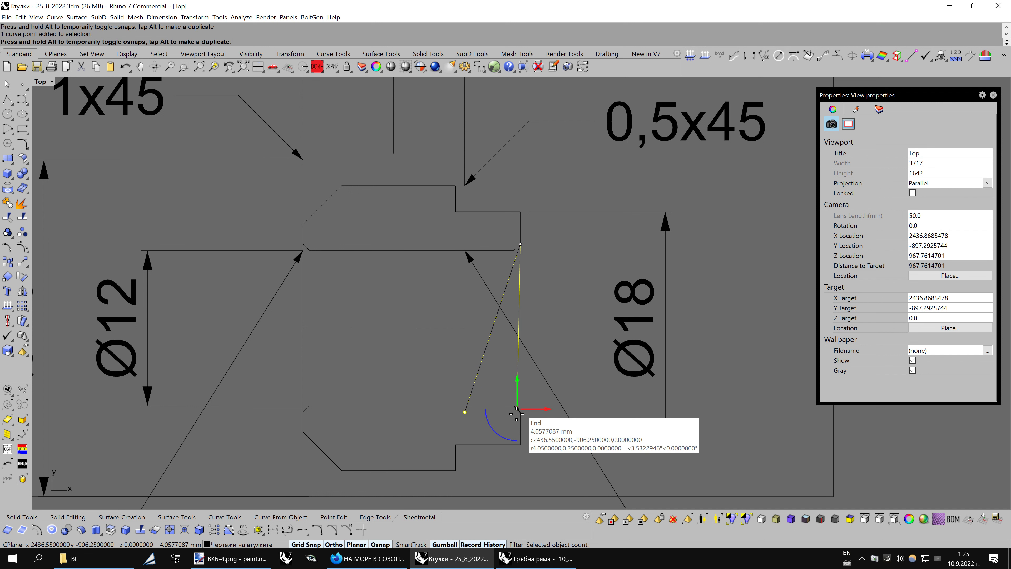
{"action": "left_click_drag", "start_coordinate": [465, 414], "coordinate": [524, 416]}
{"action": "left_click", "coordinate": [303, 293]}
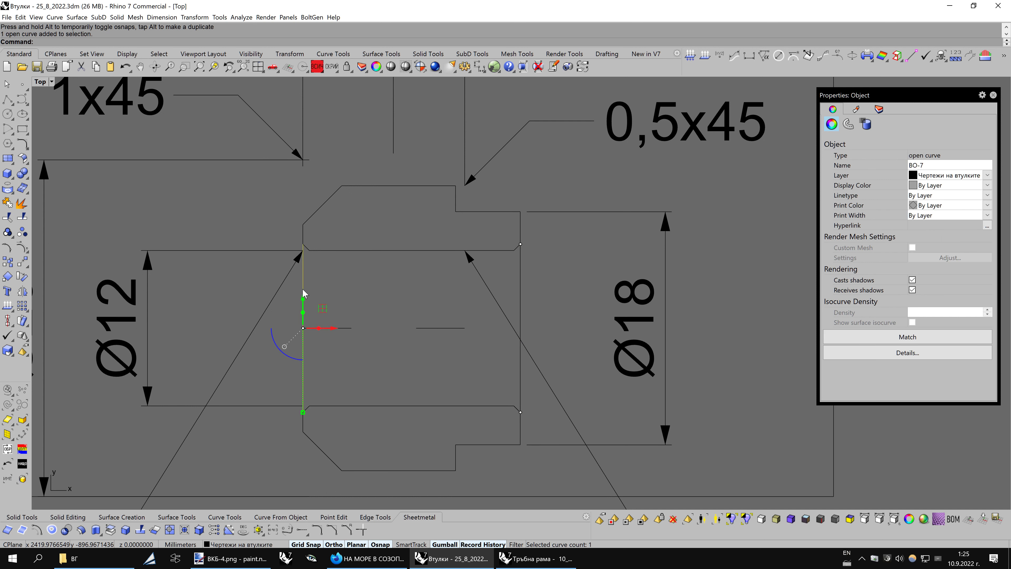
{"action": "key", "text": "F10"}
{"action": "scroll", "coordinate": [319, 255], "scroll_direction": "up", "scroll_amount": 2}
{"action": "scroll", "coordinate": [302, 247], "scroll_direction": "up", "scroll_amount": 3}
{"action": "scroll", "coordinate": [263, 258], "scroll_direction": "up", "scroll_amount": 2}
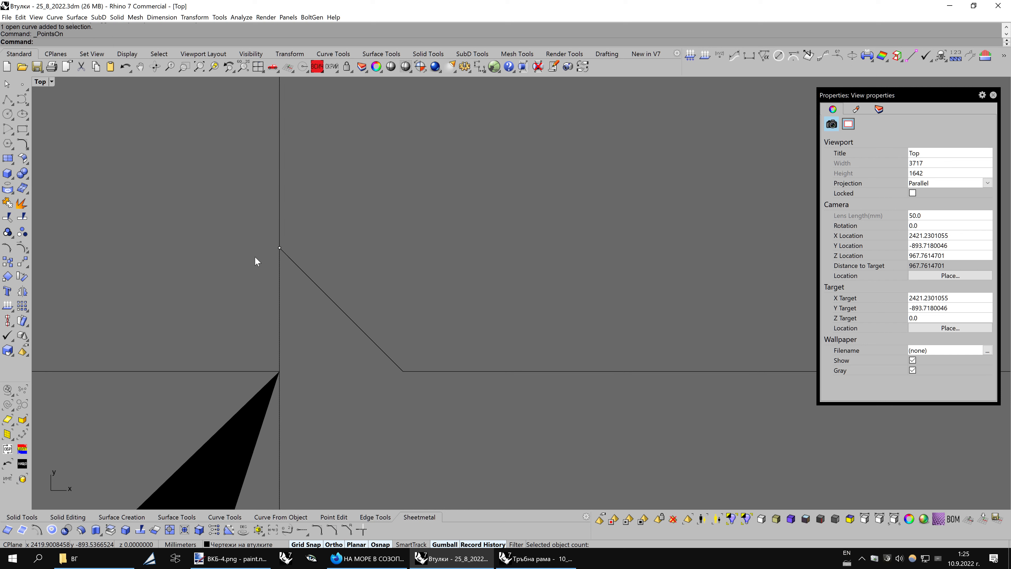
{"action": "scroll", "coordinate": [374, 265], "scroll_direction": "down", "scroll_amount": 8}
{"action": "scroll", "coordinate": [408, 262], "scroll_direction": "down", "scroll_amount": 5}
{"action": "scroll", "coordinate": [410, 260], "scroll_direction": "down", "scroll_amount": 4}
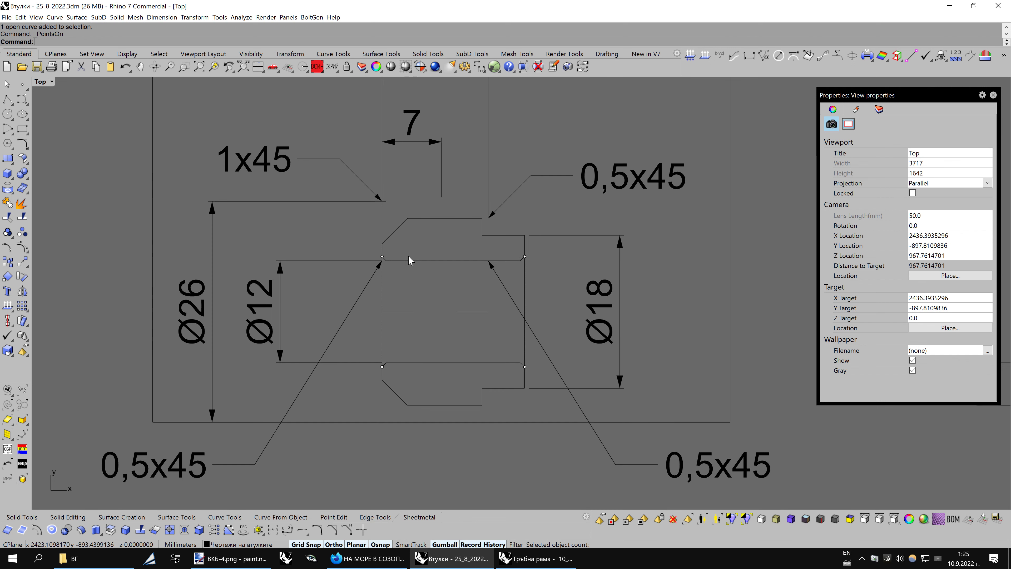
Snap both extension points of the 12,5 dimension onto the new profile corners
{"action": "right_click_drag", "start_coordinate": [411, 275], "coordinate": [431, 293]}
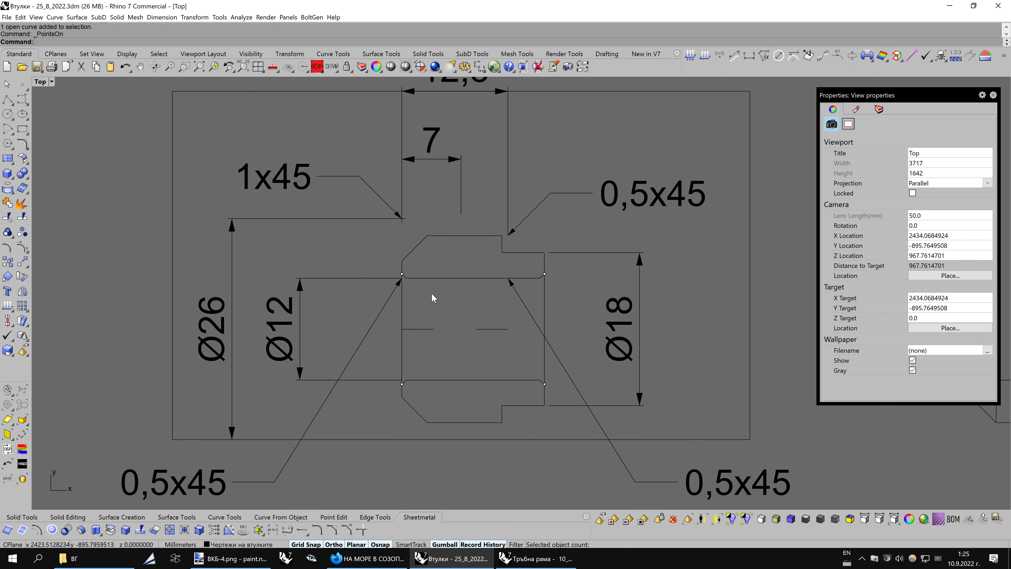
{"action": "right_click_drag", "start_coordinate": [516, 266], "coordinate": [509, 231]}
{"action": "left_click", "coordinate": [494, 218]}
{"action": "key", "text": "F10"}
{"action": "left_click", "coordinate": [493, 275]}
{"action": "left_click_drag", "start_coordinate": [493, 275], "coordinate": [487, 271]}
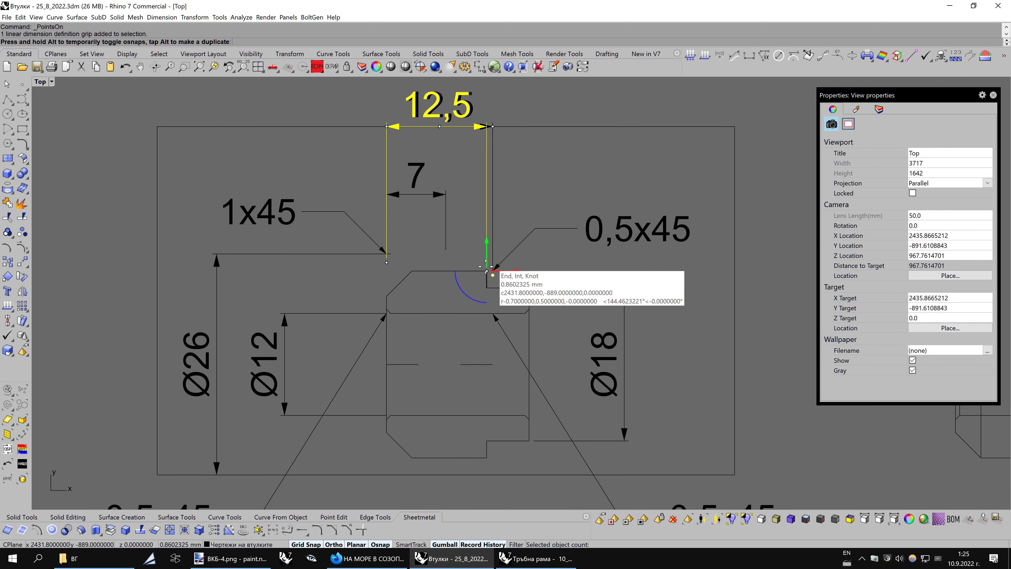
{"action": "left_click", "coordinate": [397, 260]}
{"action": "left_click_drag", "start_coordinate": [387, 262], "coordinate": [387, 295]}
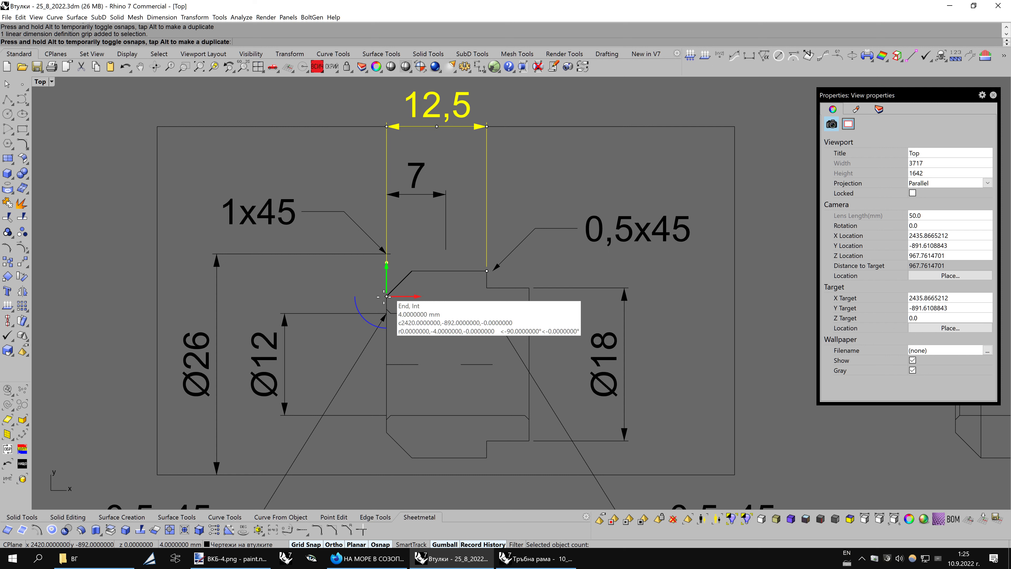
Mirror the 7 dimension to below the bushing section
{"action": "left_click", "coordinate": [447, 235]}
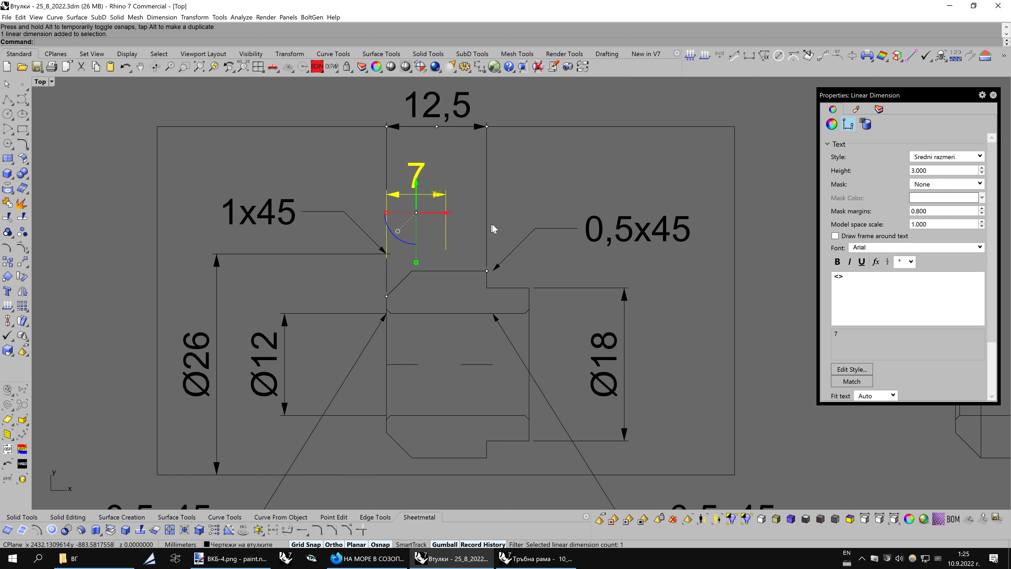
{"action": "right_click_drag", "start_coordinate": [490, 230], "coordinate": [499, 263]}
{"action": "scroll", "coordinate": [498, 263], "scroll_direction": "down", "scroll_amount": 2}
{"action": "scroll", "coordinate": [504, 257], "scroll_direction": "down", "scroll_amount": 1}
{"action": "scroll", "coordinate": [507, 255], "scroll_direction": "down", "scroll_amount": 1}
{"action": "scroll", "coordinate": [490, 219], "scroll_direction": "down", "scroll_amount": 2}
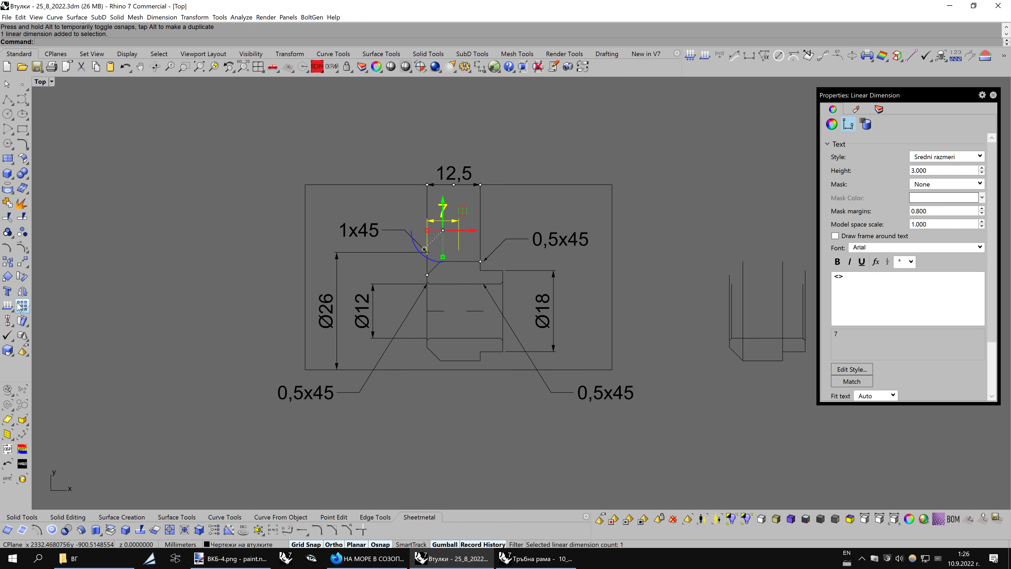
{"action": "left_click", "coordinate": [22, 291]}
{"action": "left_click", "coordinate": [483, 310]}
{"action": "left_click", "coordinate": [665, 308]}
Delete the original 7 dimension and show the mirrored copy's editing grips
{"action": "key", "text": "Delete"}
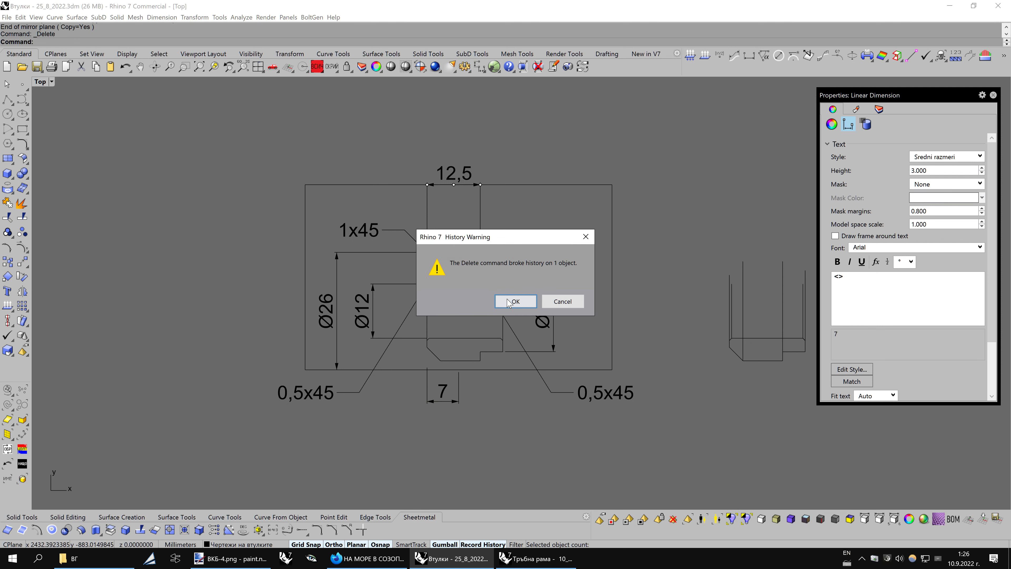
{"action": "left_click", "coordinate": [508, 301]}
{"action": "left_click", "coordinate": [455, 402]}
{"action": "key", "text": "F10"}
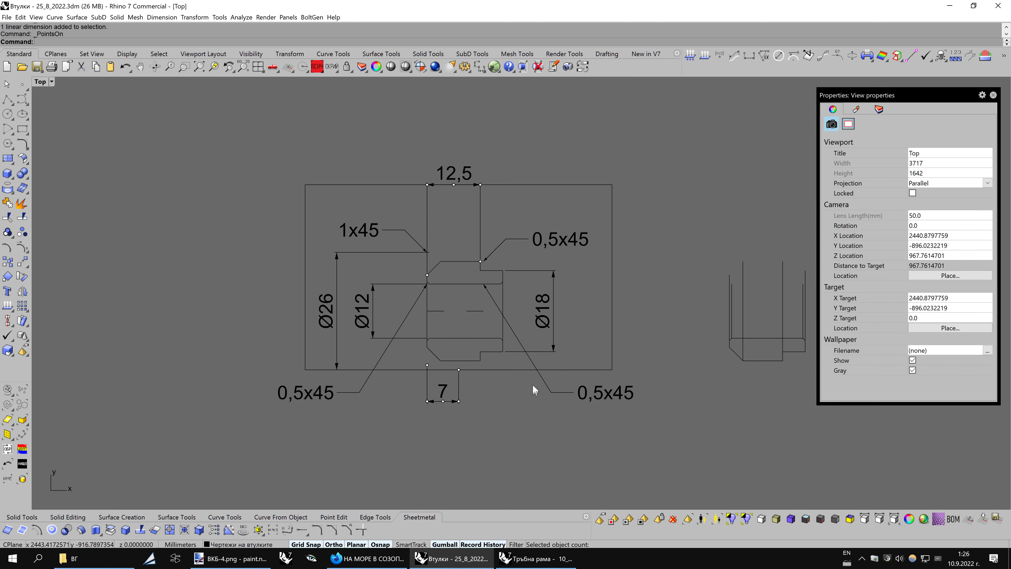
Drag the bottom dimension's grips onto the step edges so it reads 5
{"action": "scroll", "coordinate": [532, 384], "scroll_direction": "up", "scroll_amount": 3}
{"action": "left_click", "coordinate": [393, 359]}
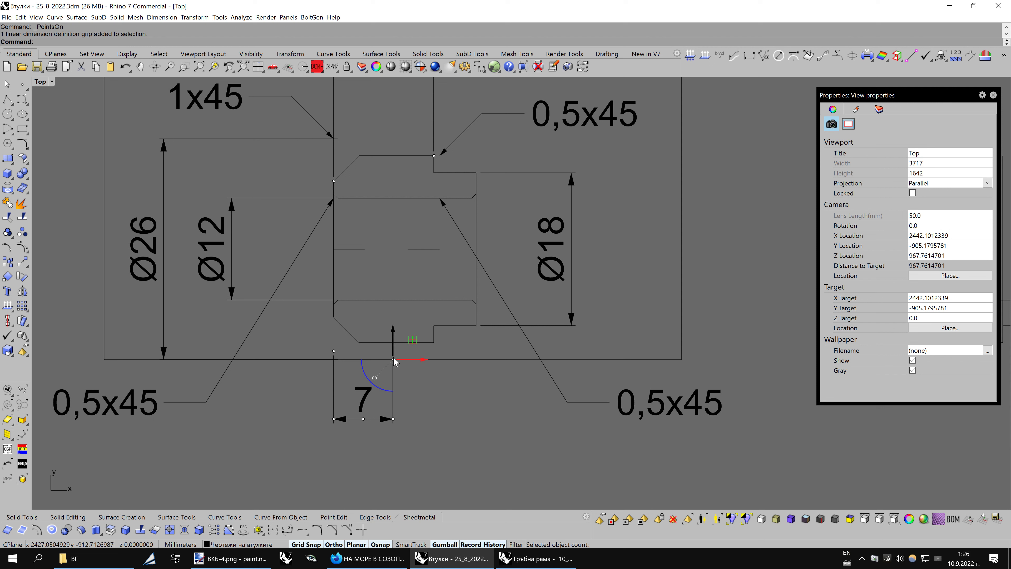
{"action": "left_click_drag", "start_coordinate": [394, 361], "coordinate": [475, 331]}
{"action": "left_click_drag", "start_coordinate": [396, 363], "coordinate": [476, 326]}
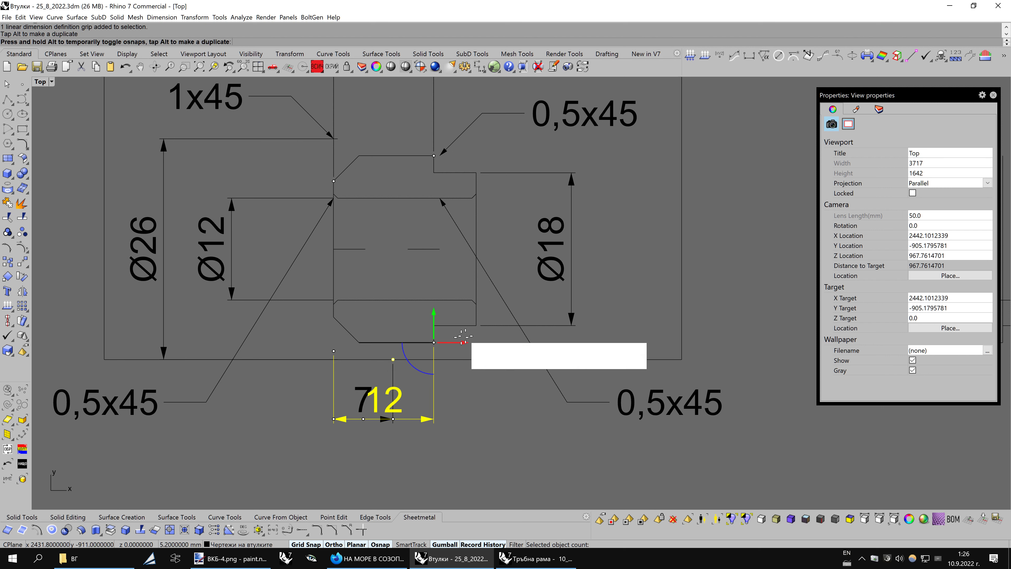
{"action": "left_click", "coordinate": [334, 352]}
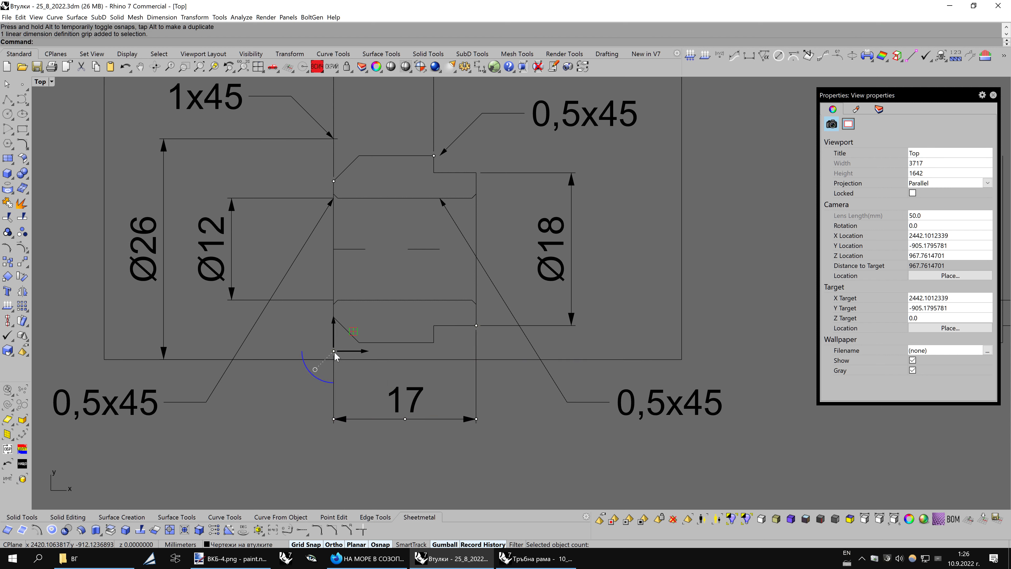
{"action": "left_click_drag", "start_coordinate": [335, 355], "coordinate": [434, 342]}
Set the 5 dimension's Fit arrow option to Inside
{"action": "scroll", "coordinate": [505, 400], "scroll_direction": "down", "scroll_amount": 1}
{"action": "scroll", "coordinate": [511, 407], "scroll_direction": "down", "scroll_amount": 2}
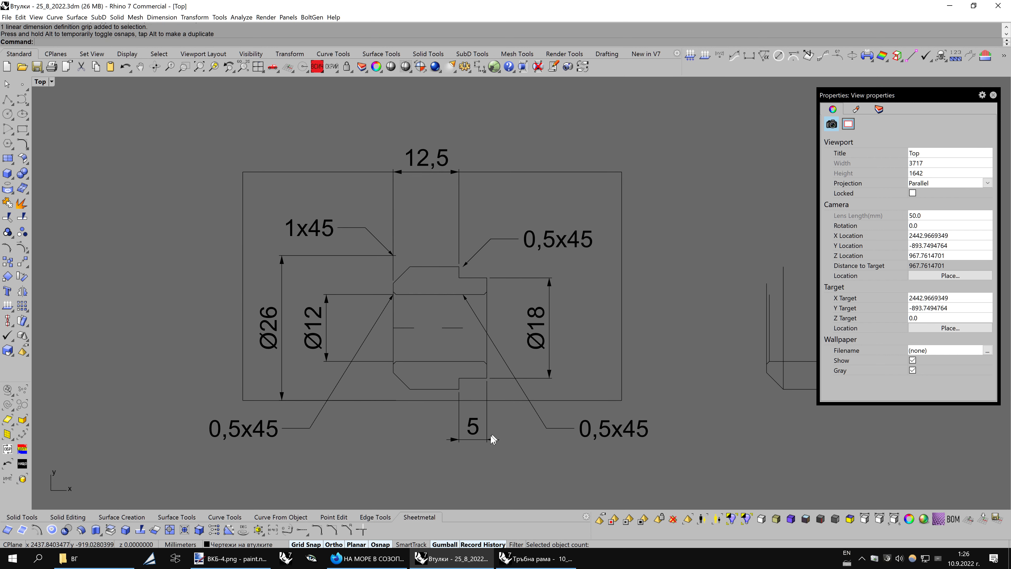
{"action": "left_click", "coordinate": [492, 438]}
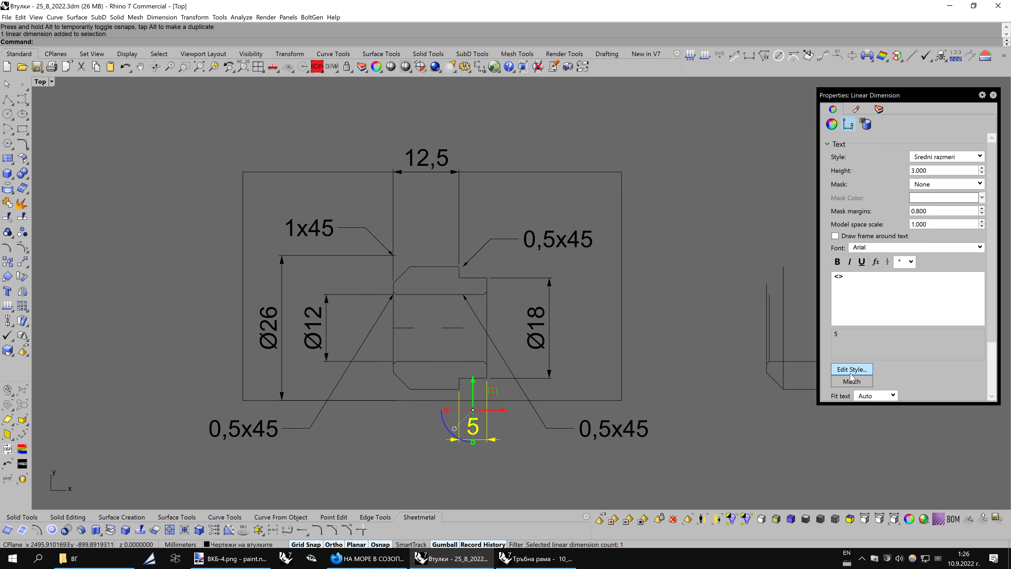
{"action": "scroll", "coordinate": [851, 374], "scroll_direction": "down", "scroll_amount": 1}
{"action": "scroll", "coordinate": [855, 368], "scroll_direction": "down", "scroll_amount": 1}
{"action": "scroll", "coordinate": [860, 362], "scroll_direction": "down", "scroll_amount": 1}
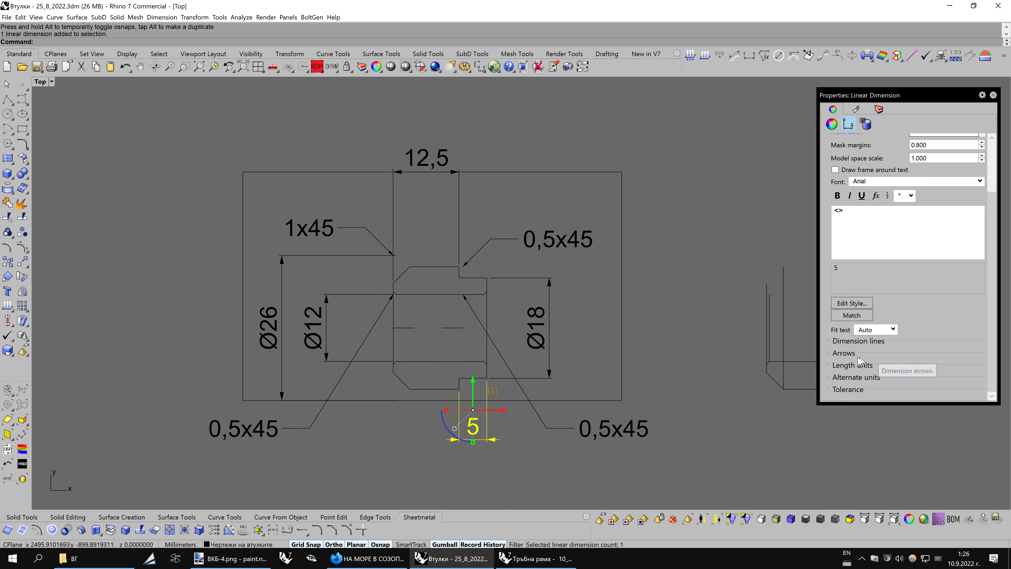
{"action": "left_click", "coordinate": [860, 355]}
{"action": "scroll", "coordinate": [880, 348], "scroll_direction": "down", "scroll_amount": 1}
{"action": "scroll", "coordinate": [893, 343], "scroll_direction": "down", "scroll_amount": 1}
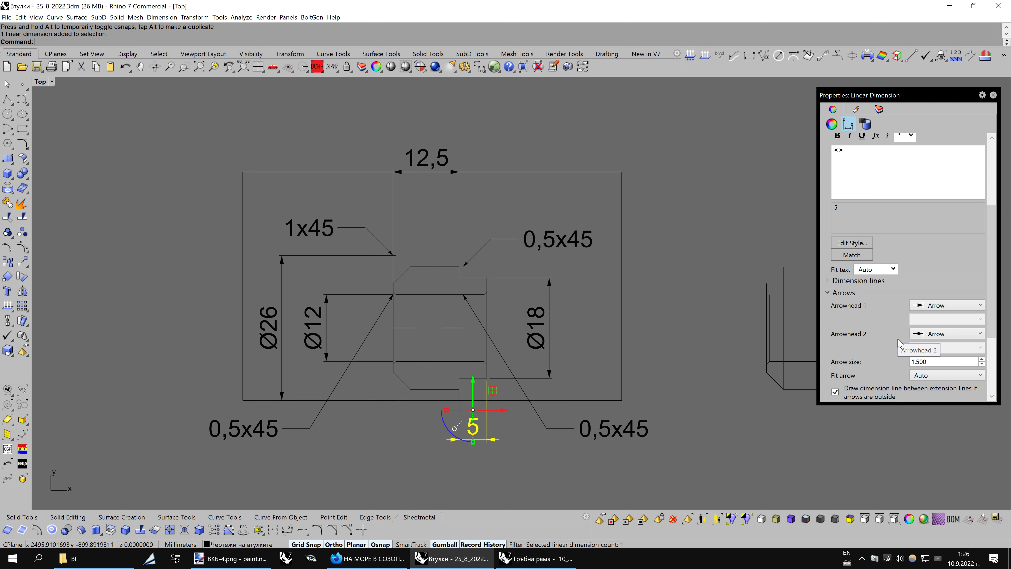
{"action": "left_click", "coordinate": [919, 376]}
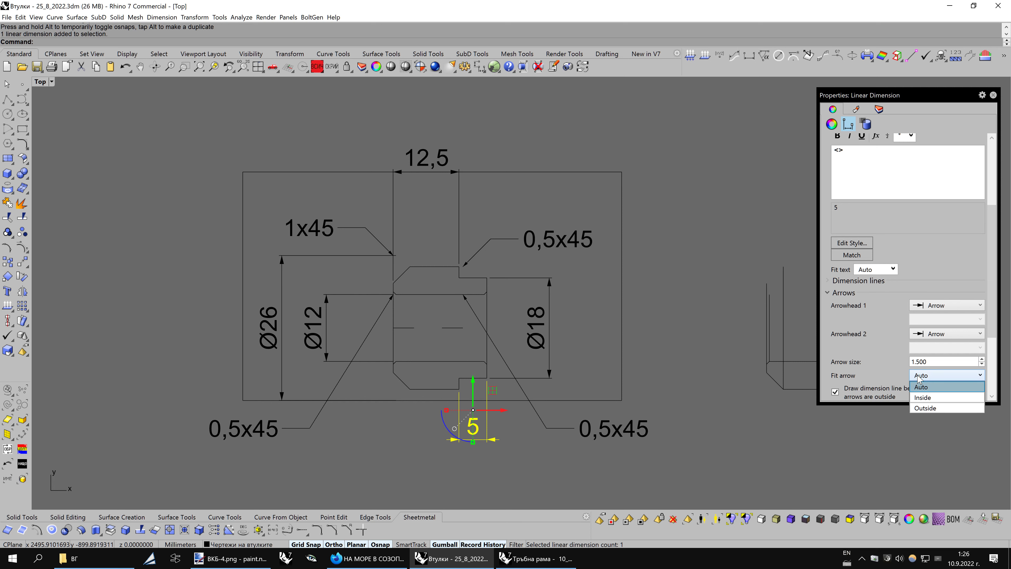
{"action": "left_click", "coordinate": [923, 395]}
{"action": "key", "text": "Escape"}
{"action": "scroll", "coordinate": [556, 380], "scroll_direction": "up", "scroll_amount": 2}
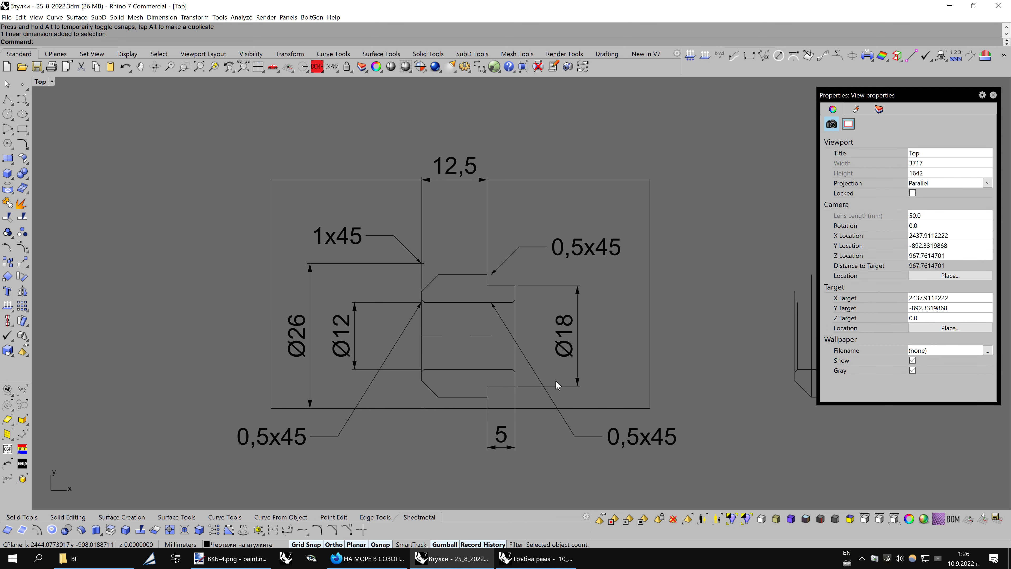
{"action": "scroll", "coordinate": [539, 347], "scroll_direction": "up", "scroll_amount": 1}
{"action": "right_click_drag", "start_coordinate": [517, 257], "coordinate": [533, 267]}
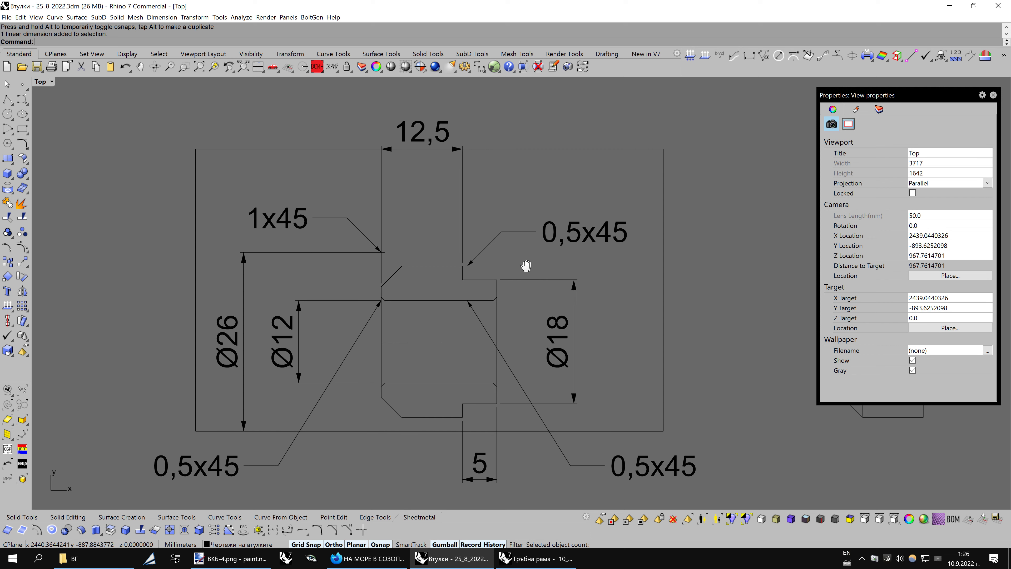
Delete the upper 0,5x45 leader and move the 1x45 leader onto the top-left chamfer corner
{"action": "left_click", "coordinate": [512, 235]}
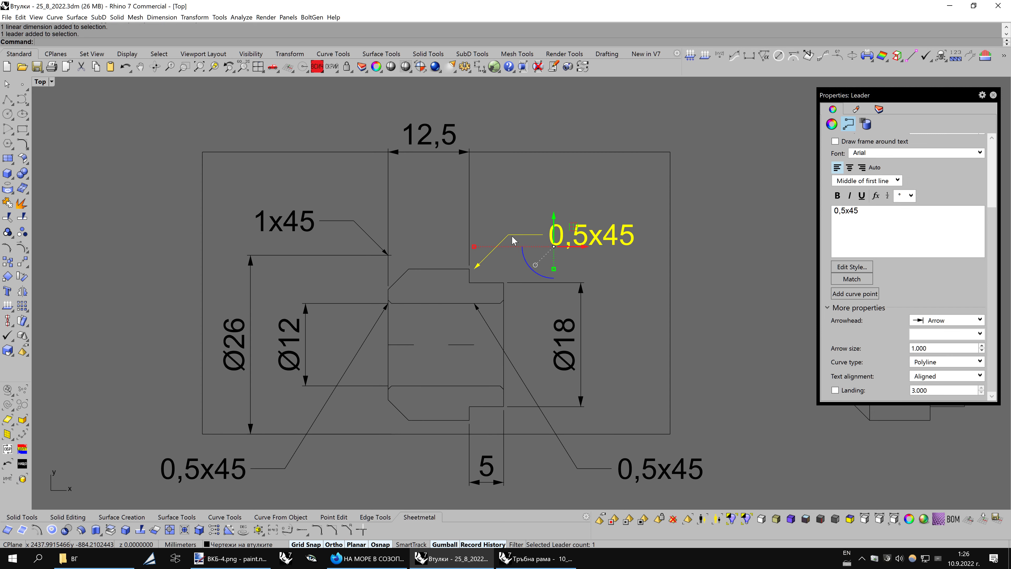
{"action": "key", "text": "Delete"}
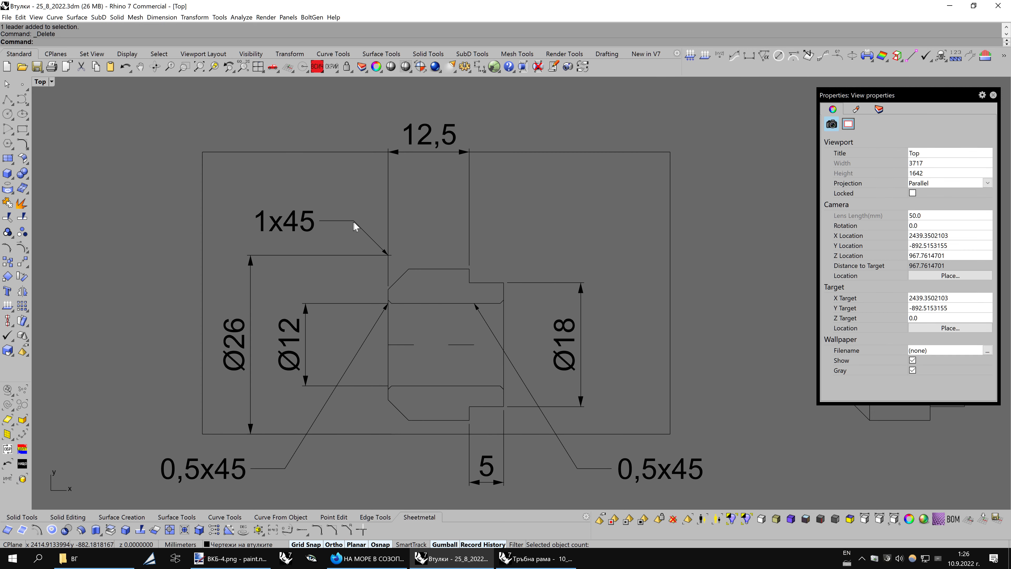
{"action": "left_click", "coordinate": [354, 222]}
{"action": "left_click", "coordinate": [8, 264]}
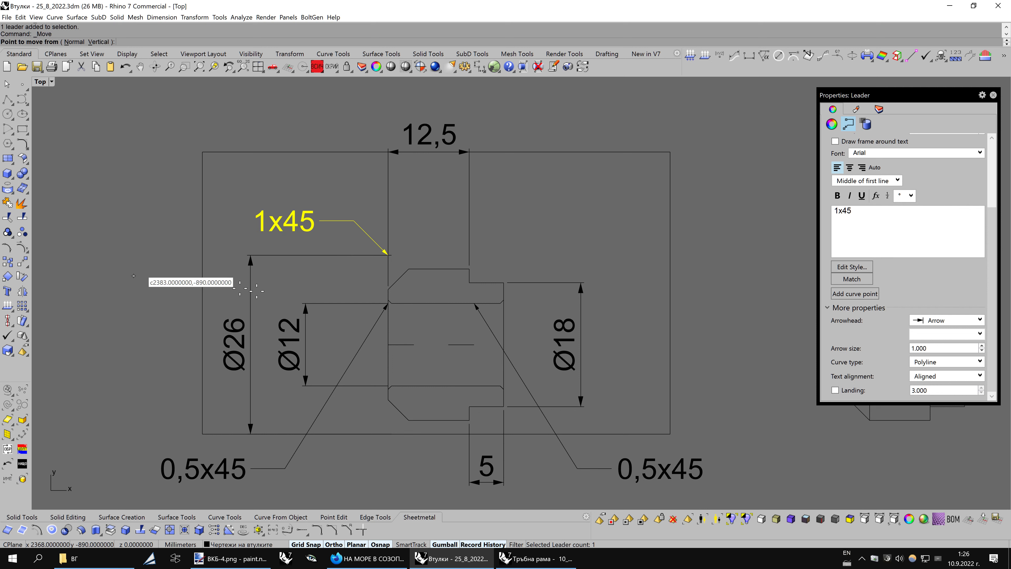
{"action": "left_click", "coordinate": [388, 254]}
{"action": "left_click", "coordinate": [406, 267]}
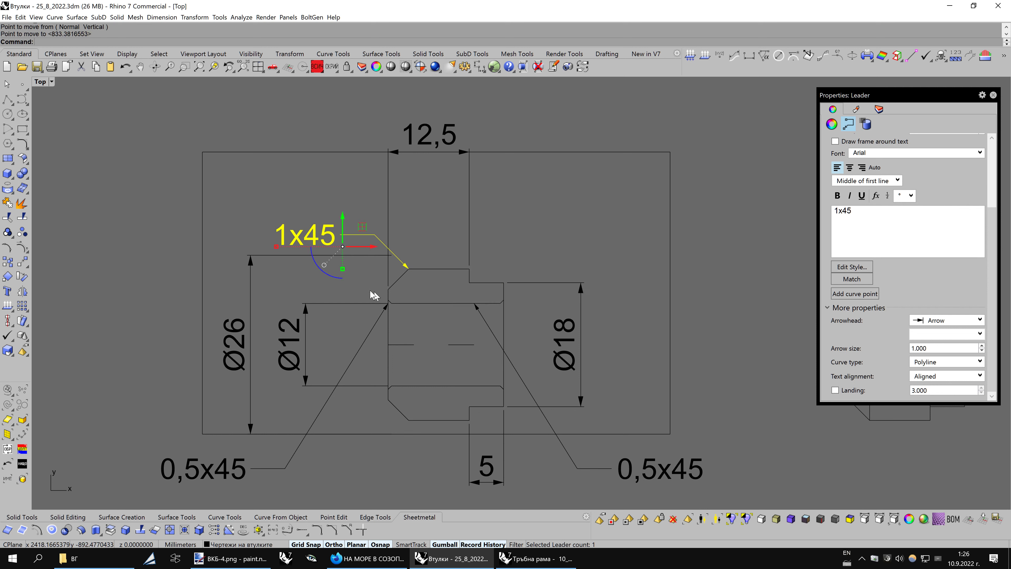
{"action": "left_click_drag", "start_coordinate": [375, 247], "coordinate": [356, 273]}
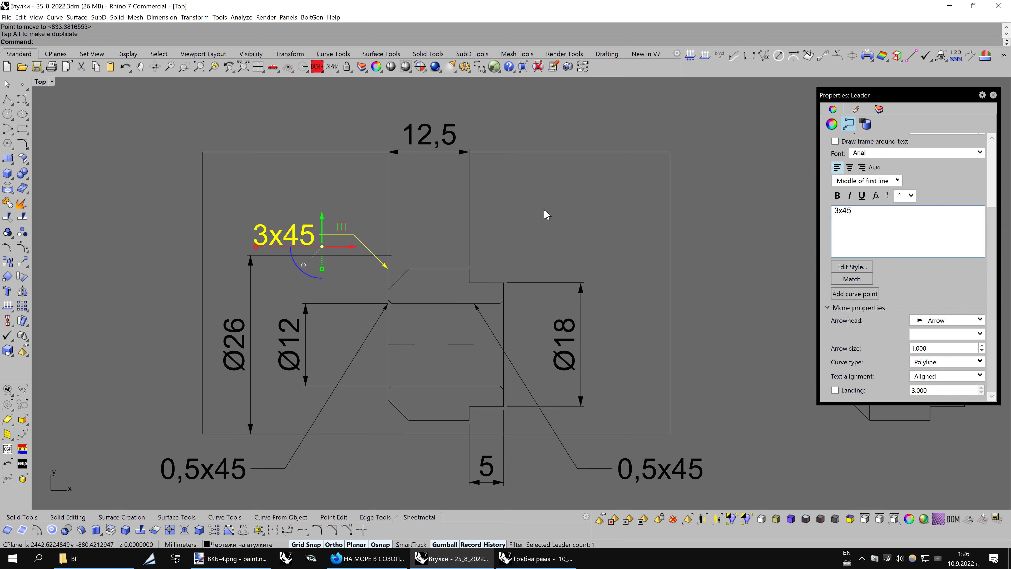
Snap both ends of the Ø26 dimension to the chamfer corners so it reads Ø22
{"action": "key", "text": "Escape"}
{"action": "left_click", "coordinate": [344, 243]}
{"action": "key", "text": "F10"}
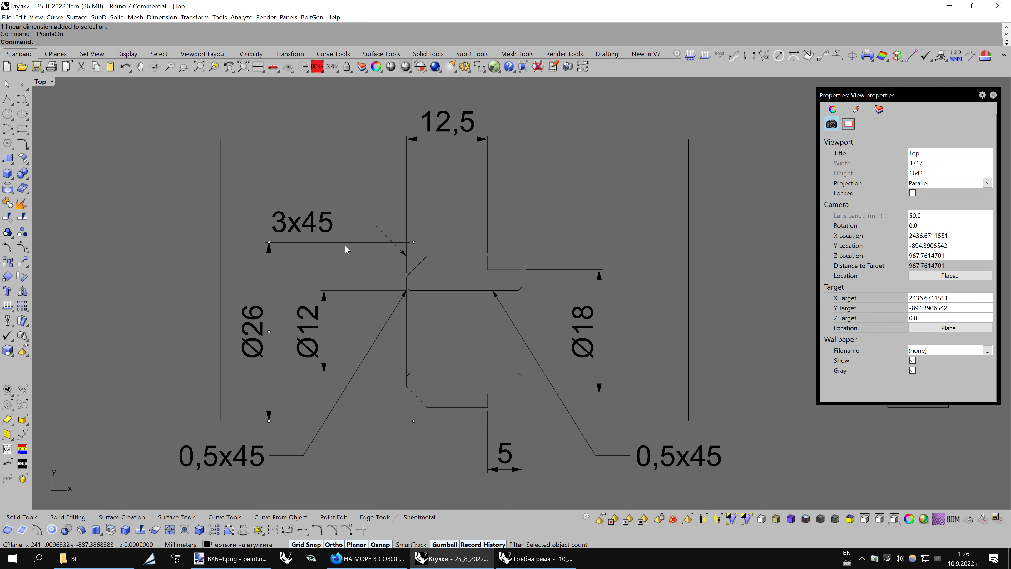
{"action": "left_click", "coordinate": [414, 242]}
{"action": "left_click_drag", "start_coordinate": [419, 246], "coordinate": [428, 257]}
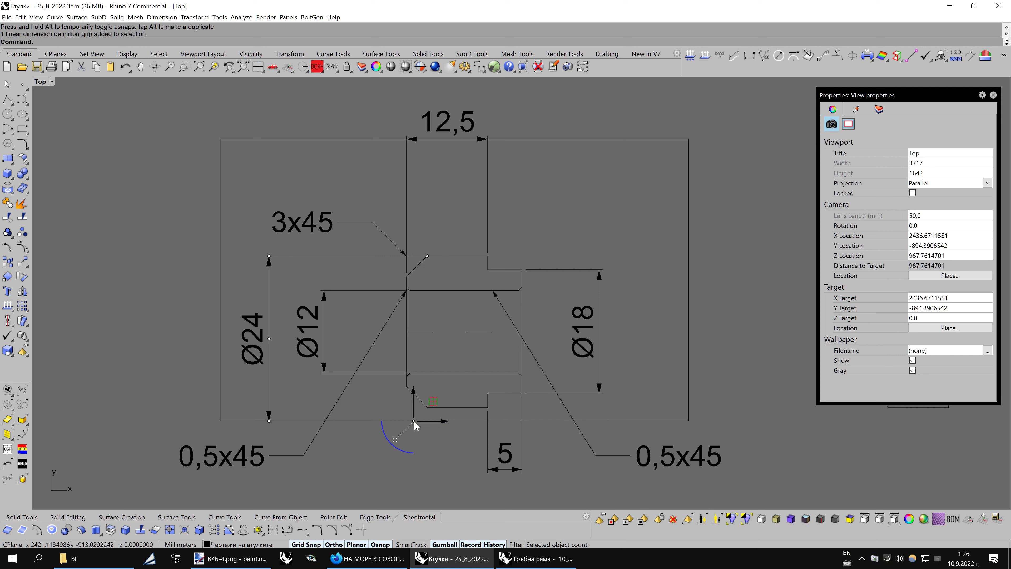
{"action": "left_click_drag", "start_coordinate": [422, 416], "coordinate": [428, 408]}
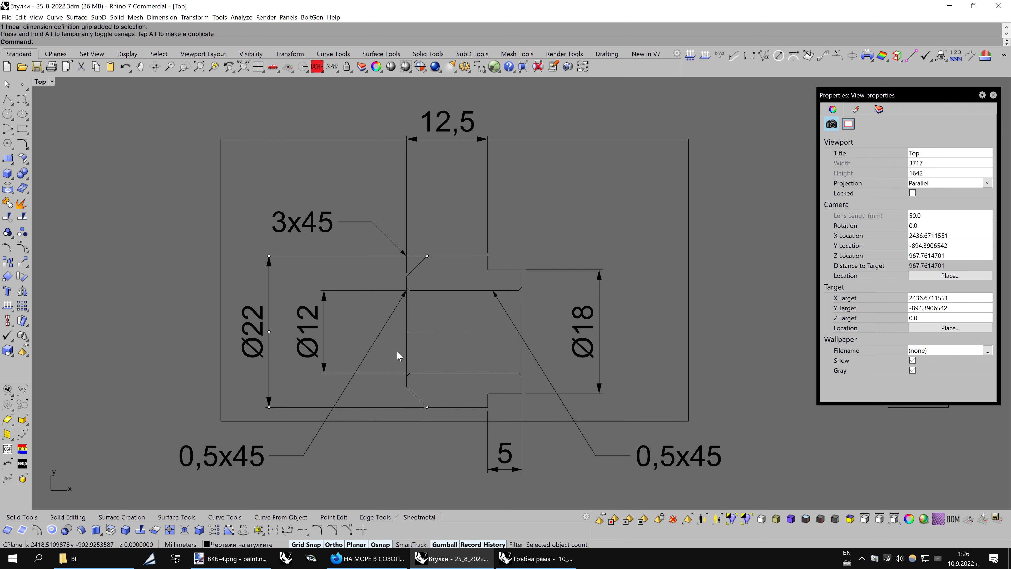
Extend both dashed centre line segments further to the right
{"action": "scroll", "coordinate": [406, 312], "scroll_direction": "up", "scroll_amount": 2}
{"action": "scroll", "coordinate": [414, 334], "scroll_direction": "down", "scroll_amount": 2}
{"action": "left_click", "coordinate": [453, 314]}
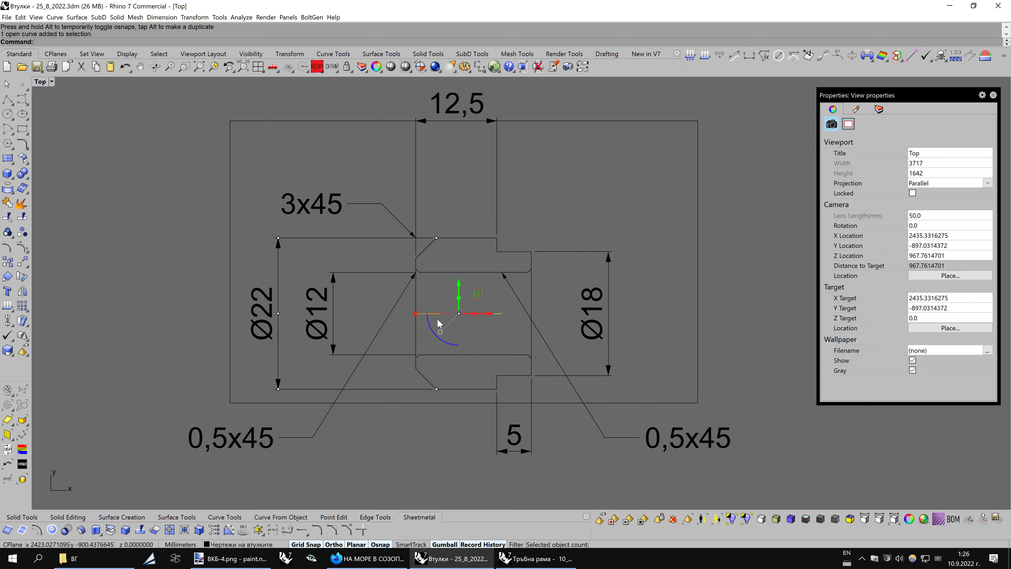
{"action": "left_click", "coordinate": [316, 530]}
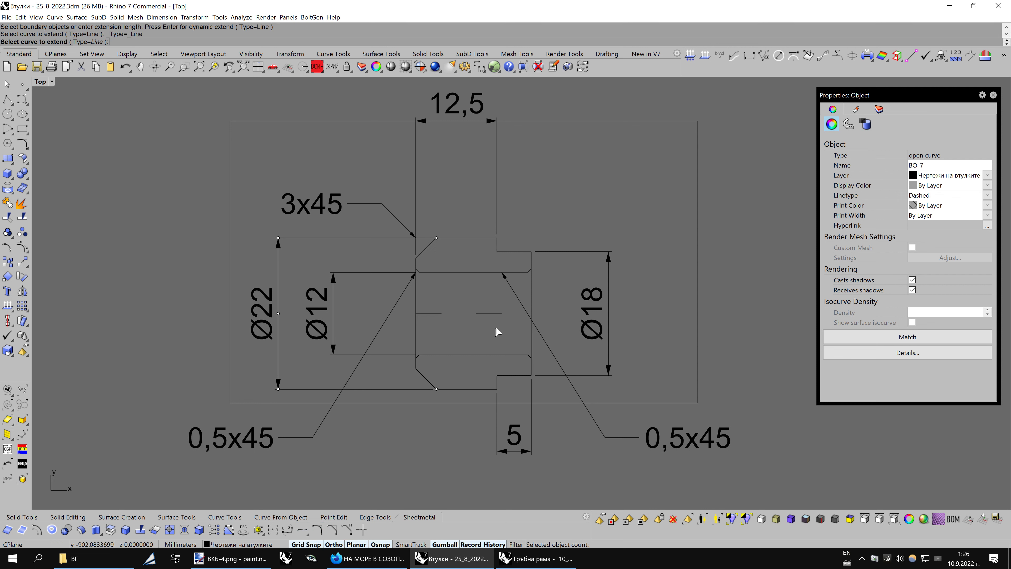
{"action": "left_click", "coordinate": [500, 317]}
{"action": "left_click", "coordinate": [536, 268]}
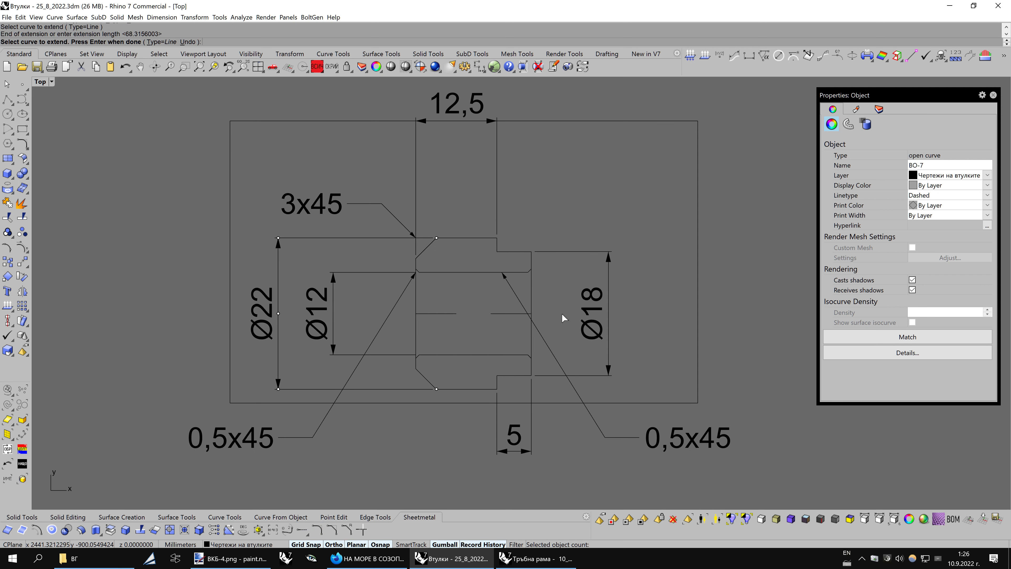
{"action": "mouse_move", "coordinate": [587, 359]}
{"action": "right_mouse_down"}
{"action": "mouse_move", "coordinate": [541, 343]}
{"action": "mouse_move", "coordinate": [550, 351]}
{"action": "right_mouse_up"}
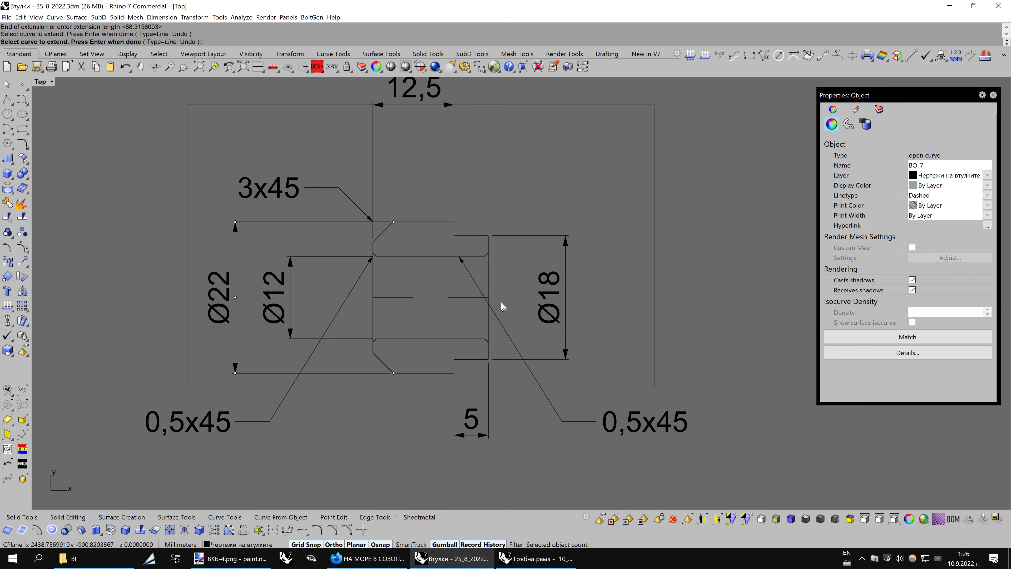
{"action": "right_click_drag", "start_coordinate": [478, 271], "coordinate": [460, 268]}
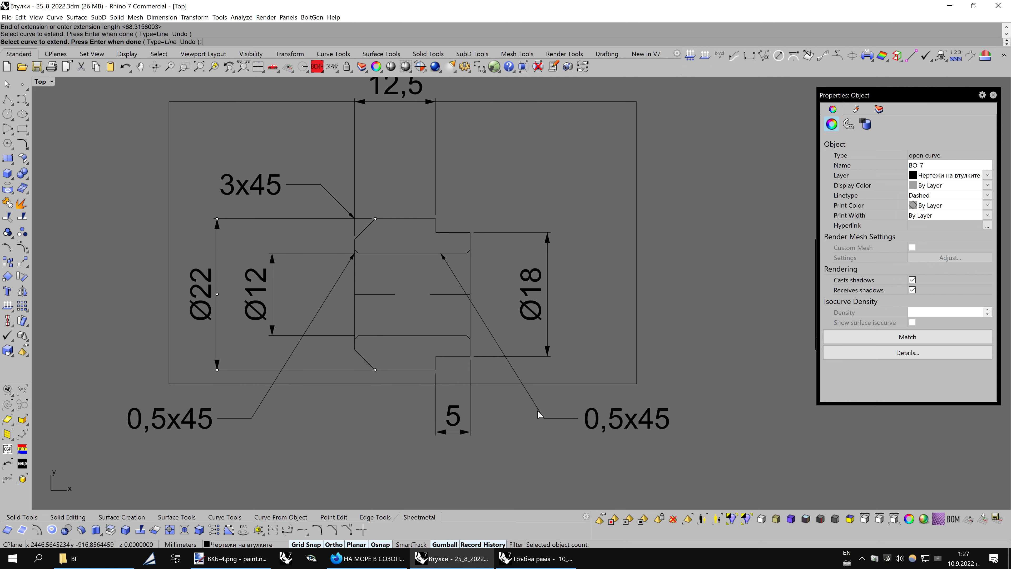
{"action": "key", "text": "Return"}
Replace the right 0,5x45 leader with a mirrored copy of the left leader
{"action": "left_click", "coordinate": [449, 269]}
{"action": "key", "text": "Delete"}
{"action": "left_click", "coordinate": [339, 281]}
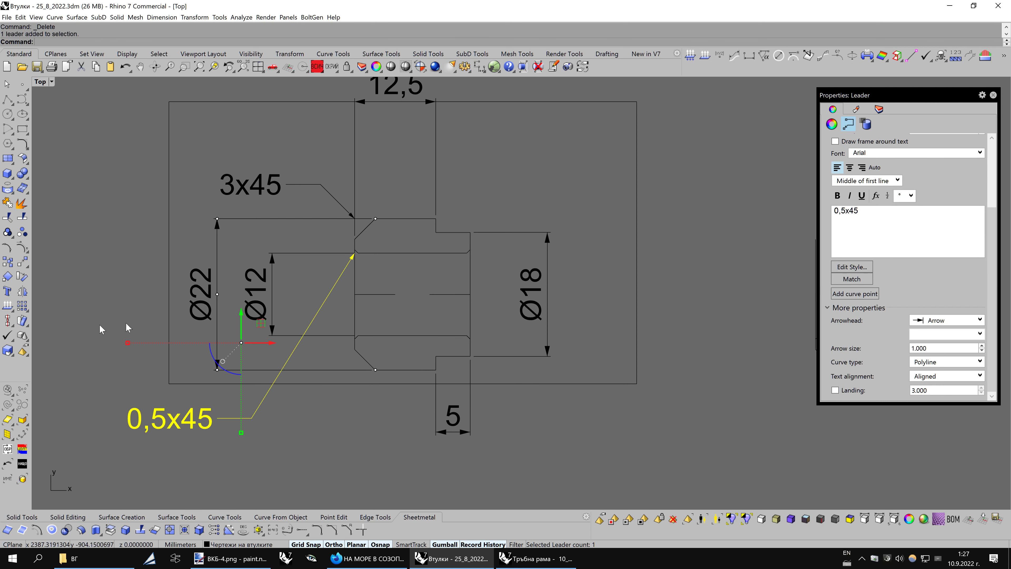
{"action": "left_click", "coordinate": [22, 291]}
{"action": "left_click", "coordinate": [413, 293]}
{"action": "left_click", "coordinate": [592, 259]}
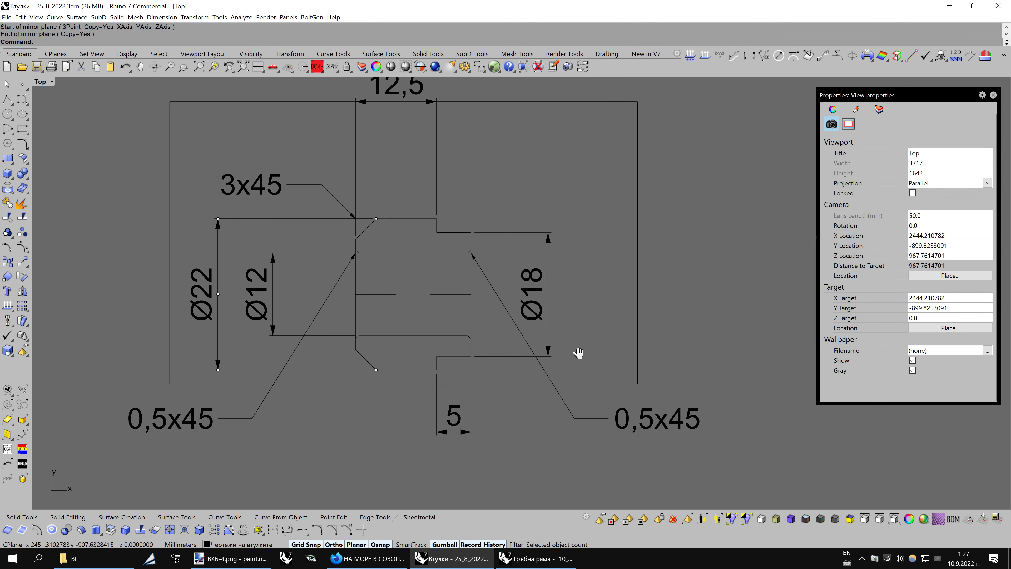
Shift the Ø18 dimension line slightly right and switch to the Bobi1 white-filled display
{"action": "right_click_drag", "start_coordinate": [549, 330], "coordinate": [568, 334]}
{"action": "left_click", "coordinate": [567, 334]}
{"action": "key", "text": "F10"}
{"action": "left_click", "coordinate": [567, 359]}
{"action": "left_click_drag", "start_coordinate": [592, 361], "coordinate": [606, 361]}
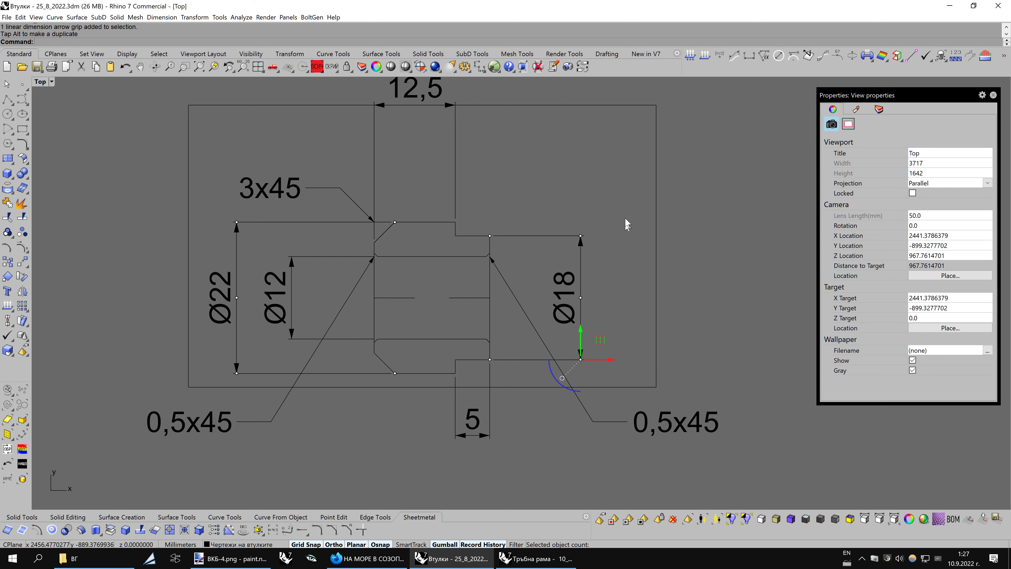
{"action": "key", "text": "ctrl+alt+s"}
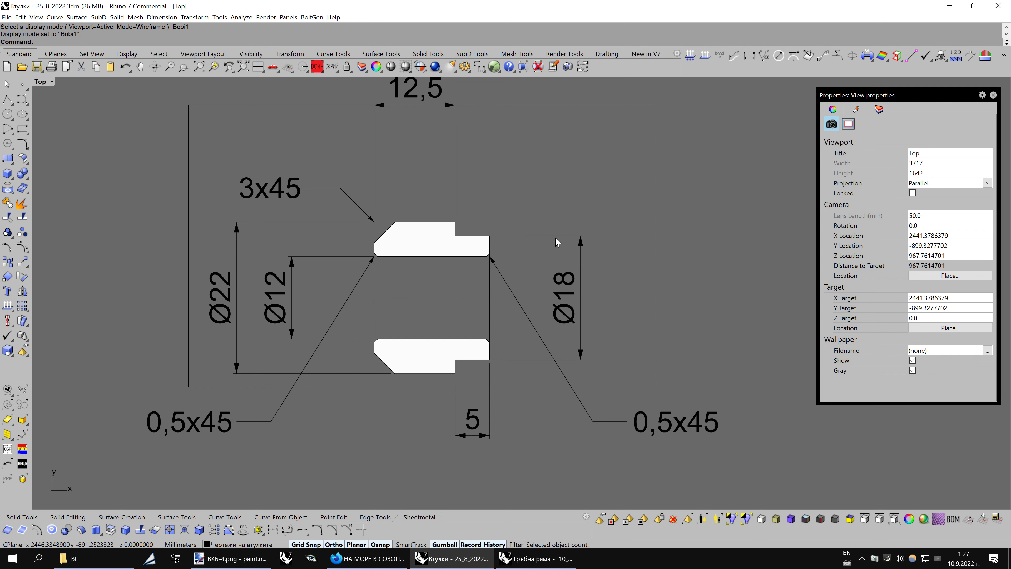
Measure the 5 step and the Ø18 diameter with Distance
{"action": "right_click_drag", "start_coordinate": [556, 242], "coordinate": [603, 260]}
{"action": "left_click", "coordinate": [748, 56]}
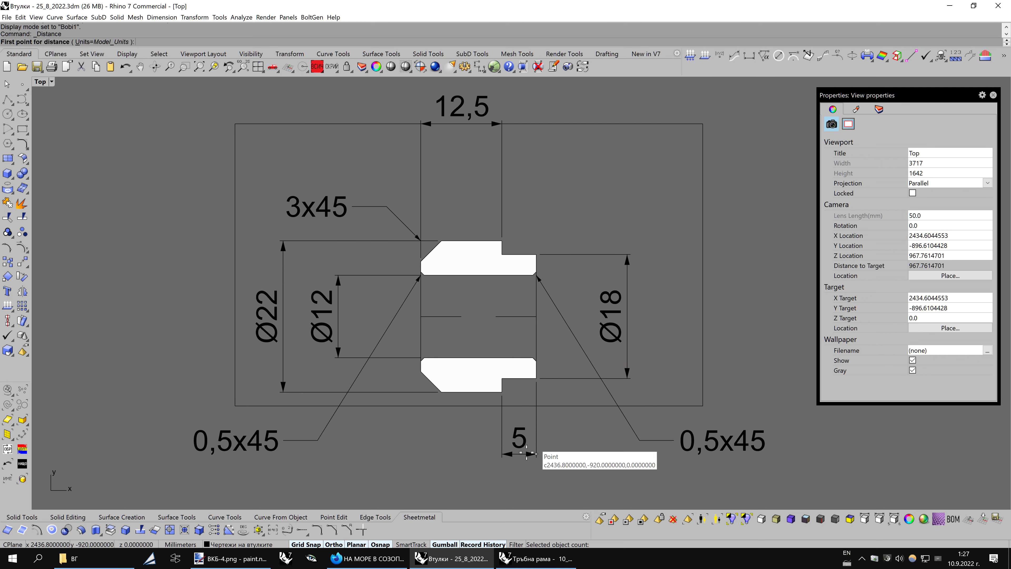
{"action": "left_click", "coordinate": [502, 454]}
{"action": "left_click", "coordinate": [537, 454]}
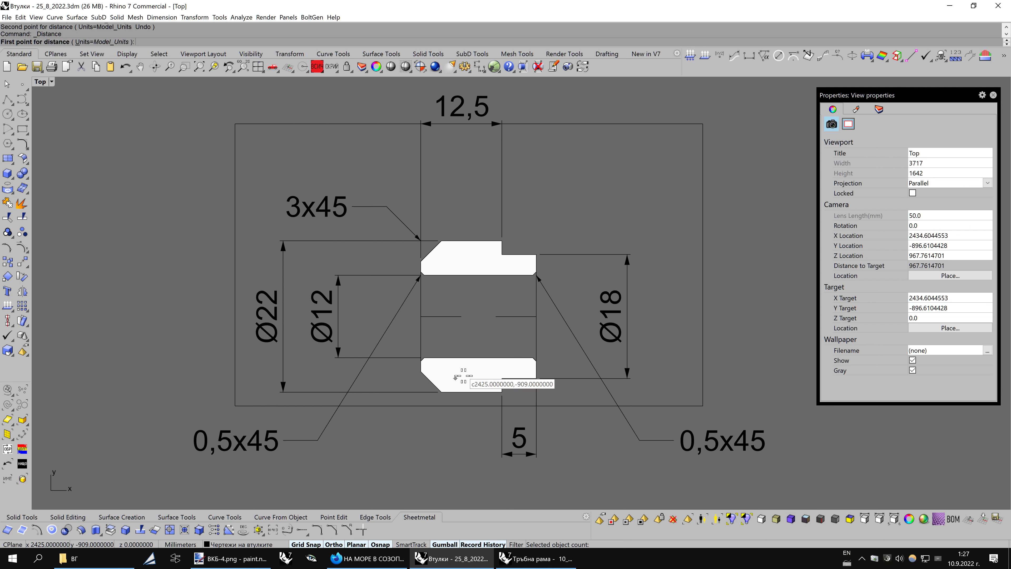
{"action": "key", "text": "Return"}
{"action": "left_click", "coordinate": [628, 377]}
{"action": "left_click", "coordinate": [628, 253]}
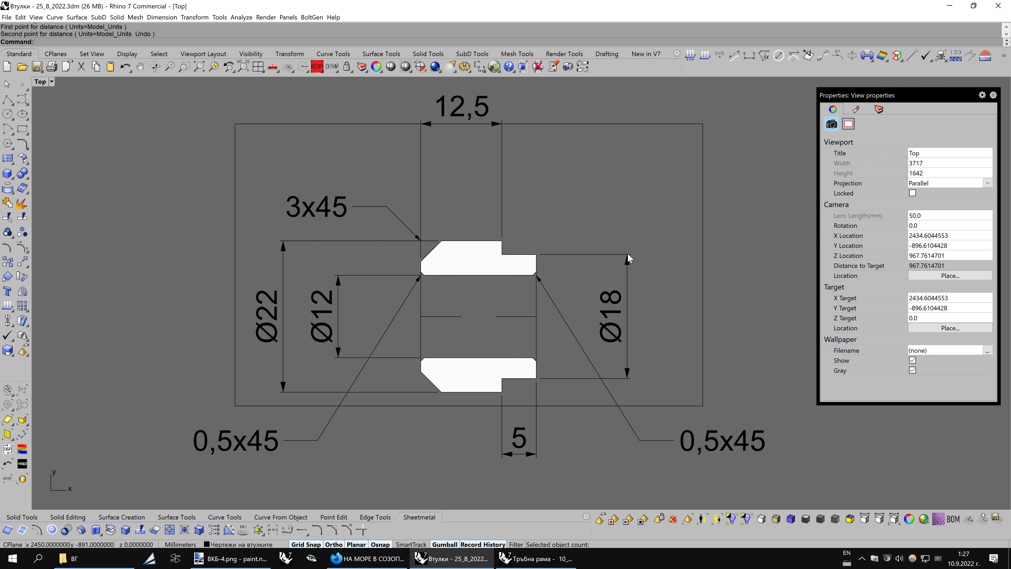
Measure the Ø22 and Ø12 diameters and the 12,5 top width
{"action": "key", "text": "Return"}
{"action": "left_click", "coordinate": [283, 241]}
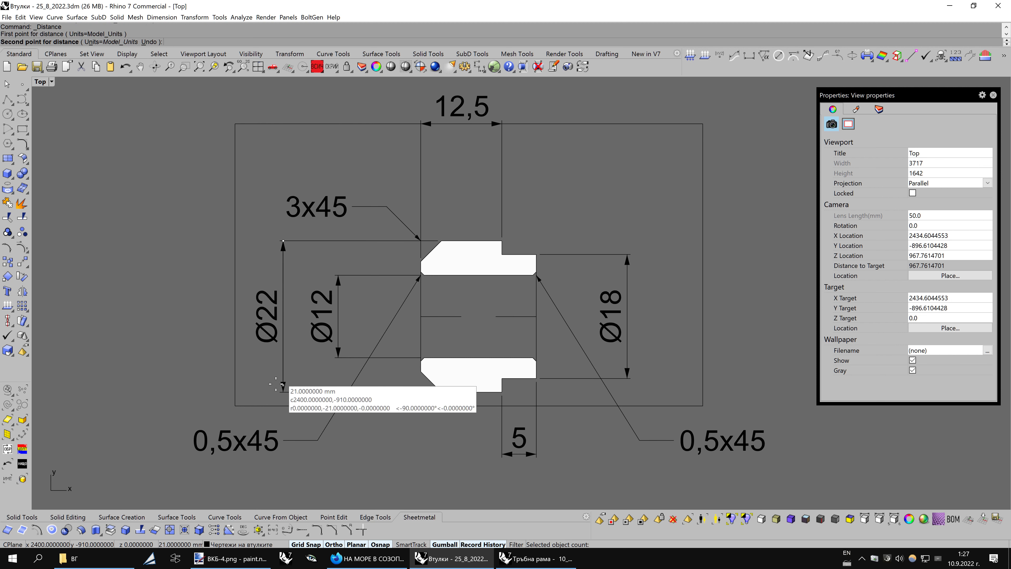
{"action": "left_click", "coordinate": [283, 392]}
{"action": "key", "text": "Return"}
{"action": "left_click", "coordinate": [337, 275]}
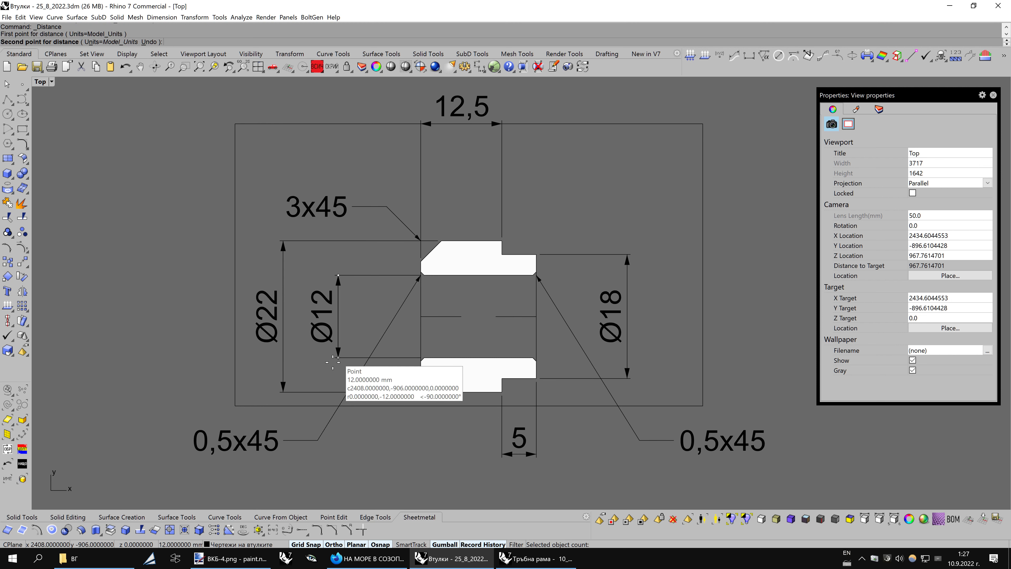
{"action": "left_click", "coordinate": [333, 362]}
{"action": "key", "text": "Return"}
{"action": "left_click", "coordinate": [469, 264]}
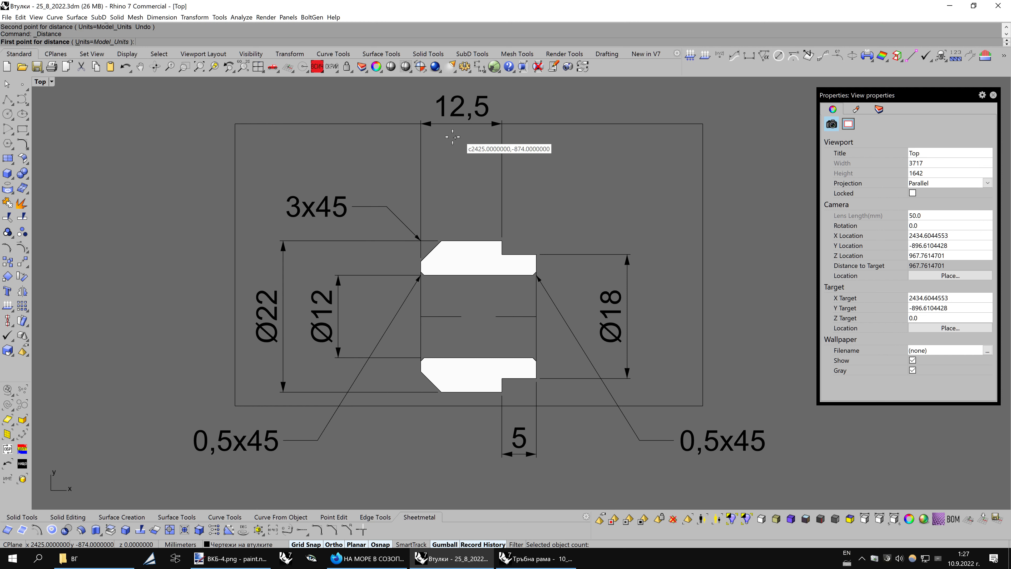
{"action": "left_click", "coordinate": [502, 123]}
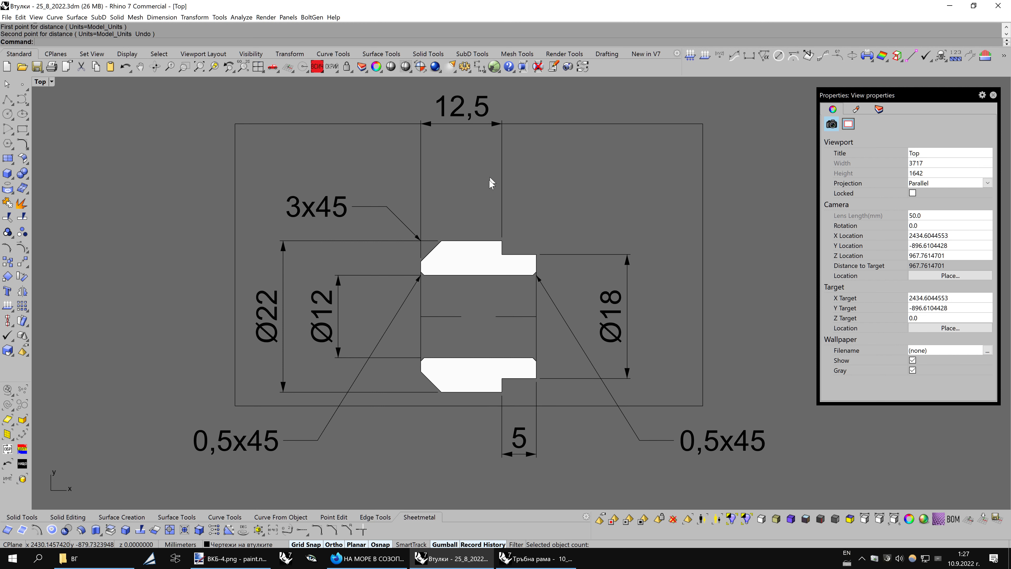
Raise the frame rectangle's top edge higher above the part
{"action": "left_click", "coordinate": [388, 126]}
{"action": "scroll", "coordinate": [435, 247], "scroll_direction": "down", "scroll_amount": 2}
{"action": "key", "text": "F10"}
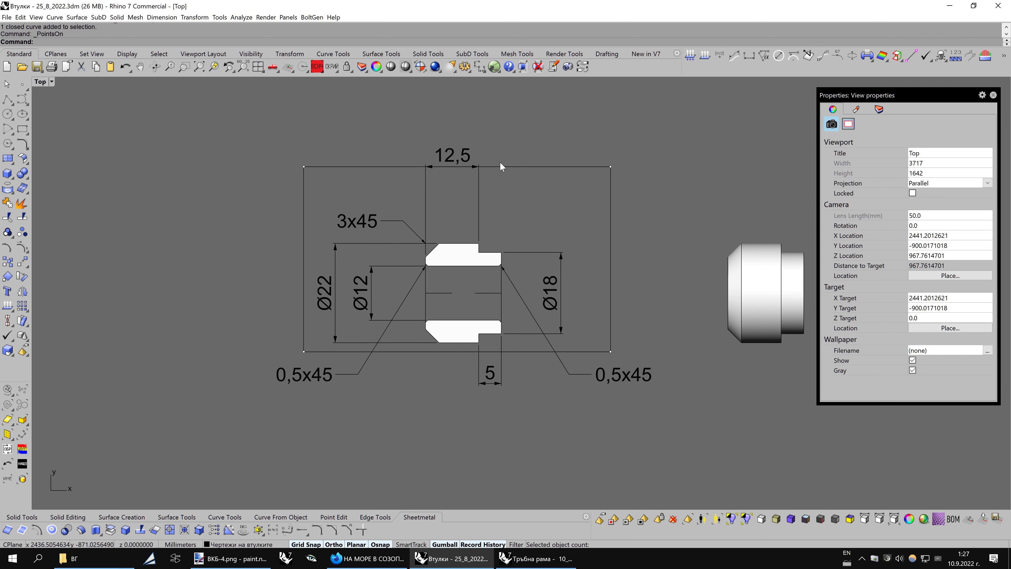
{"action": "left_click", "coordinate": [501, 166]}
{"action": "left_click_drag", "start_coordinate": [459, 148], "coordinate": [459, 116]}
{"action": "left_click", "coordinate": [511, 190]}
{"action": "right_click_drag", "start_coordinate": [511, 189], "coordinate": [504, 210]}
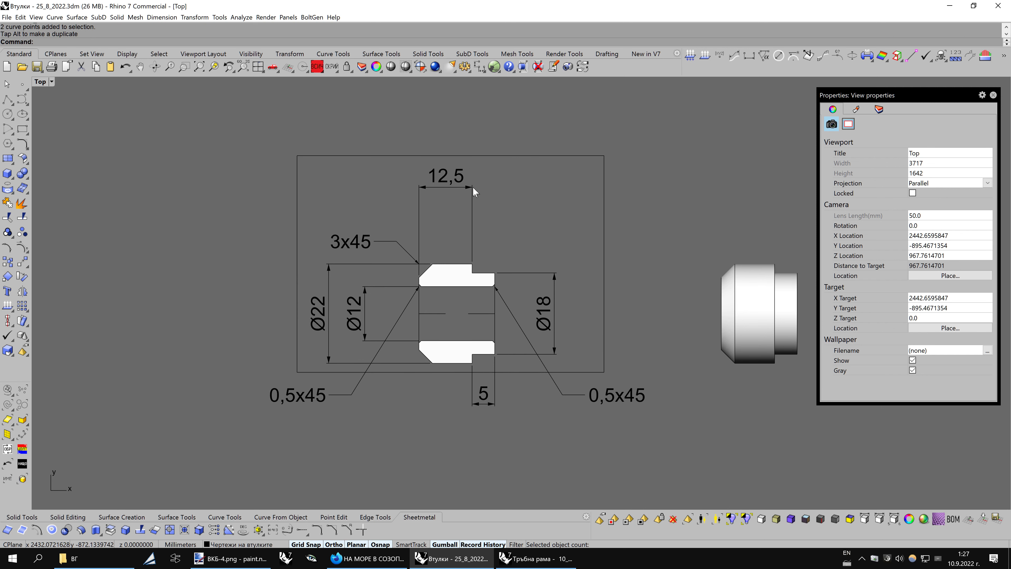
{"action": "left_click", "coordinate": [472, 192]}
{"action": "left_click_drag", "start_coordinate": [856, 183], "coordinate": [810, 179]}
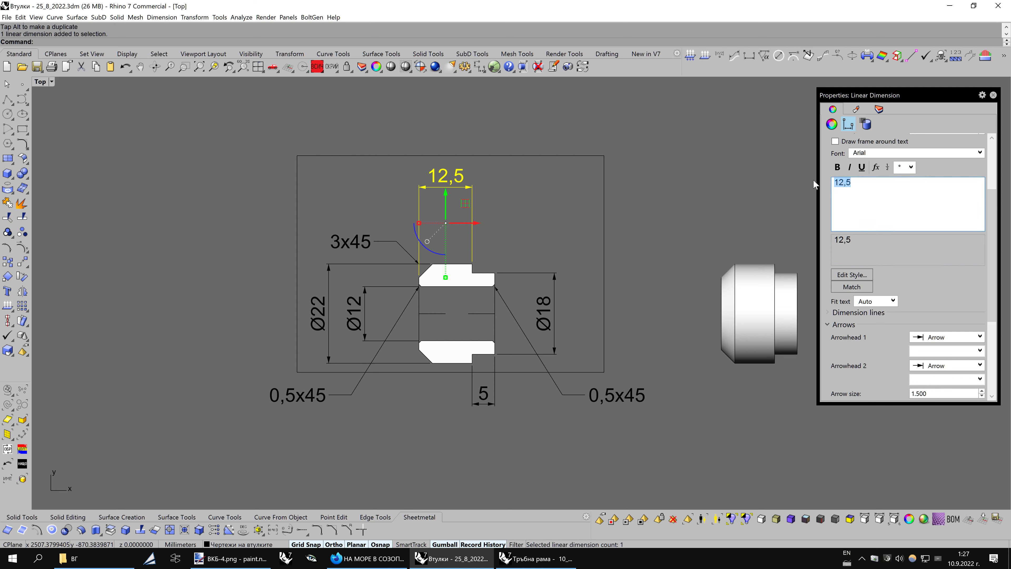
Change the top width dimension text from 12,5 to 11,8, checking the length with Distance
{"action": "type", "text": "<>"}
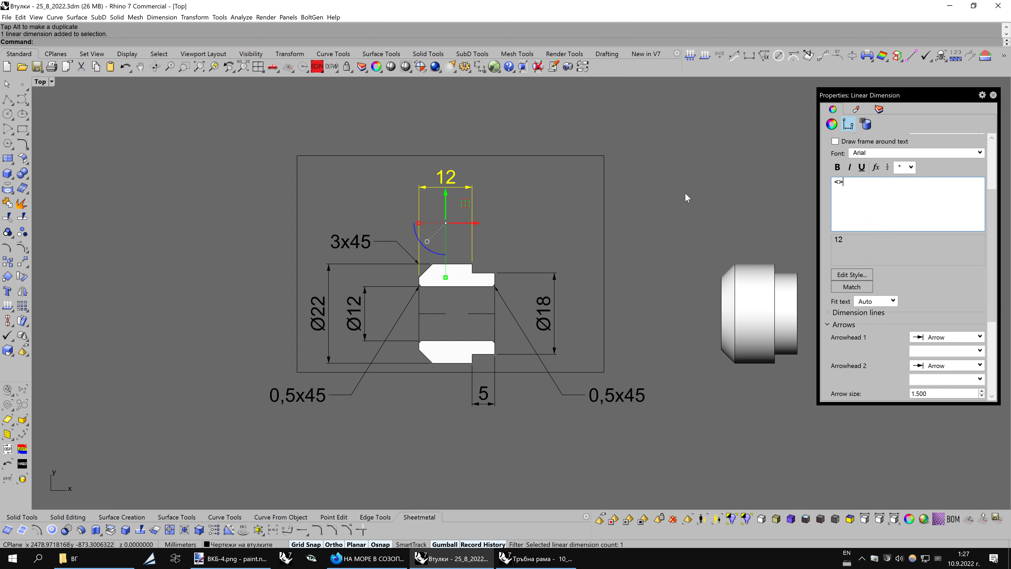
{"action": "left_click", "coordinate": [685, 193]}
{"action": "left_click", "coordinate": [749, 55]}
{"action": "left_click", "coordinate": [464, 184]}
{"action": "left_click", "coordinate": [425, 189]}
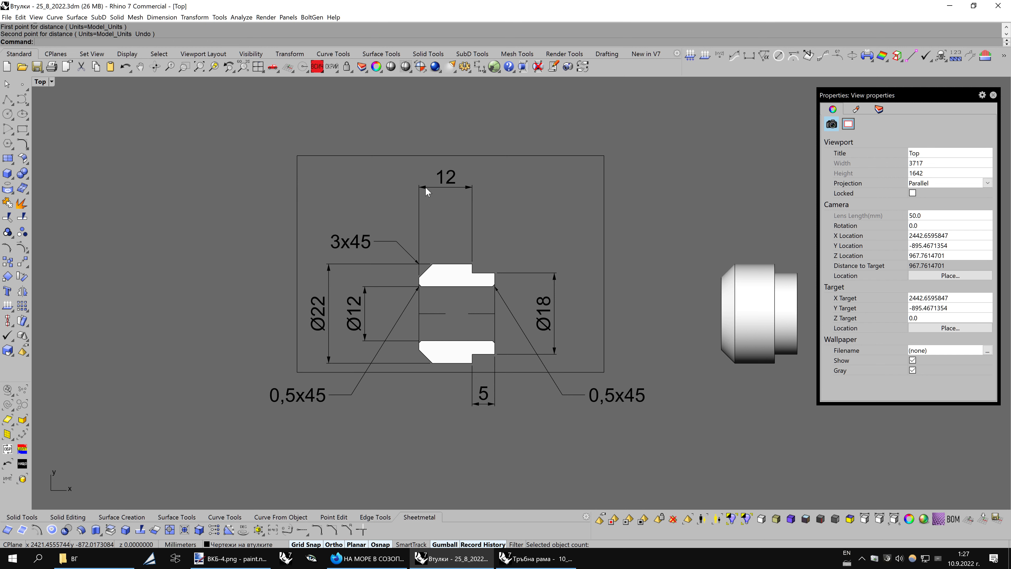
{"action": "double_click", "coordinate": [839, 187]}
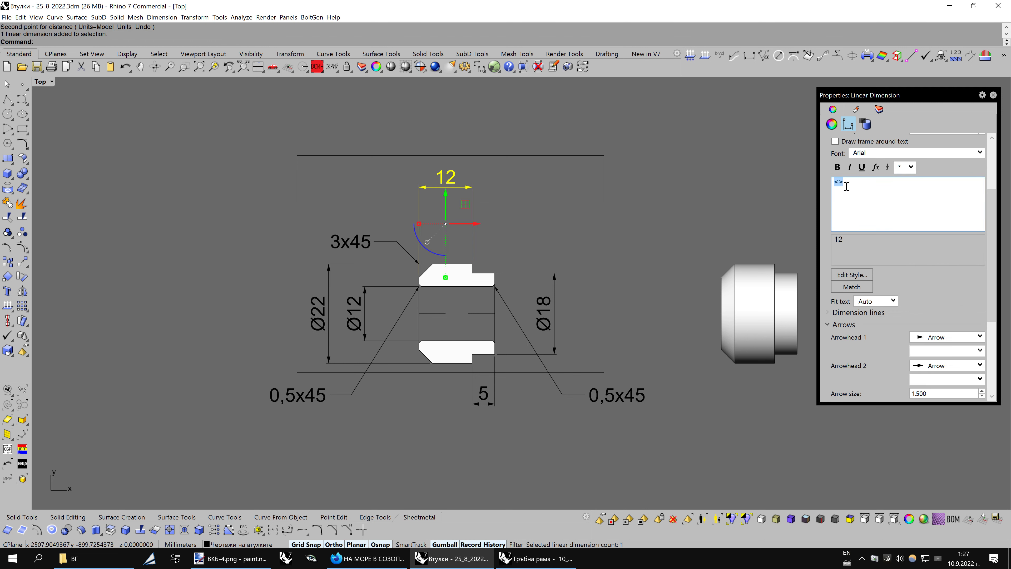
{"action": "type", "text": "8"}
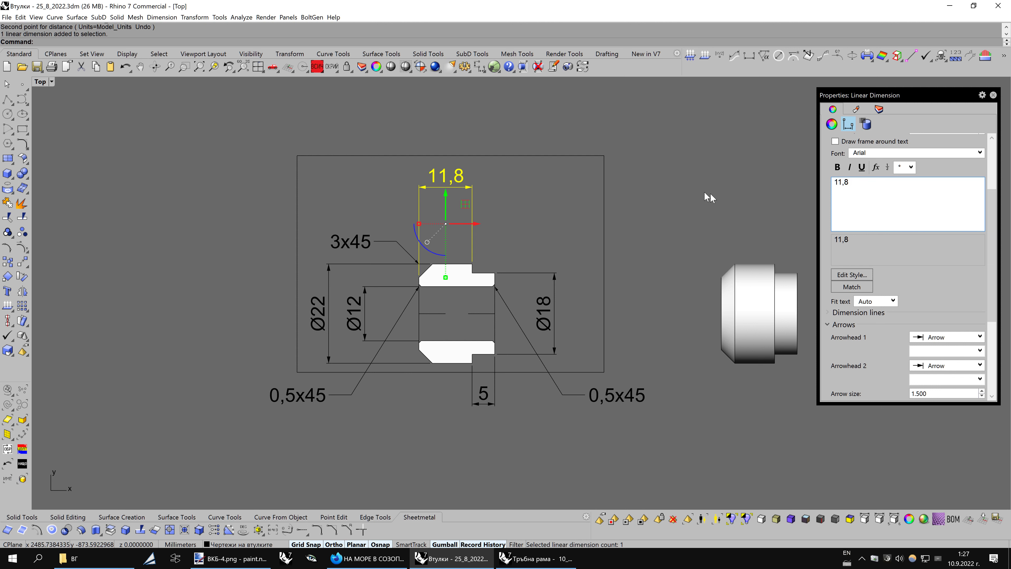
{"action": "left_click", "coordinate": [541, 194]}
Move the 11,8 dimension line down closer to the part
{"action": "right_click_drag", "start_coordinate": [515, 244], "coordinate": [531, 252]}
{"action": "left_click", "coordinate": [466, 197]}
{"action": "key", "text": "F10"}
{"action": "left_click", "coordinate": [489, 194]}
{"action": "left_click_drag", "start_coordinate": [492, 173], "coordinate": [496, 214]}
{"action": "key", "text": "Escape"}
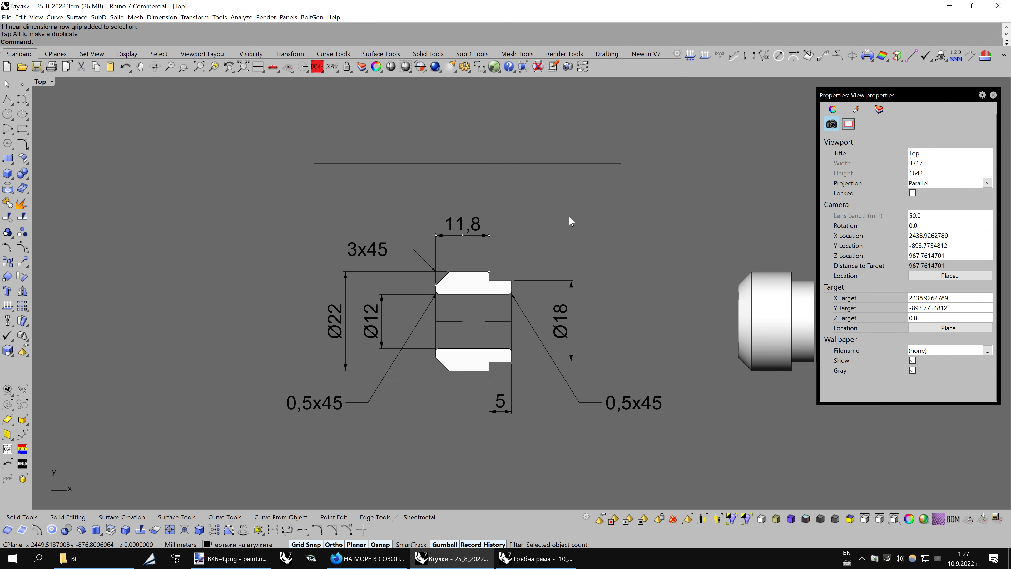
{"action": "right_click_drag", "start_coordinate": [546, 346], "coordinate": [533, 326]}
{"action": "scroll", "coordinate": [533, 289], "scroll_direction": "up", "scroll_amount": 2}
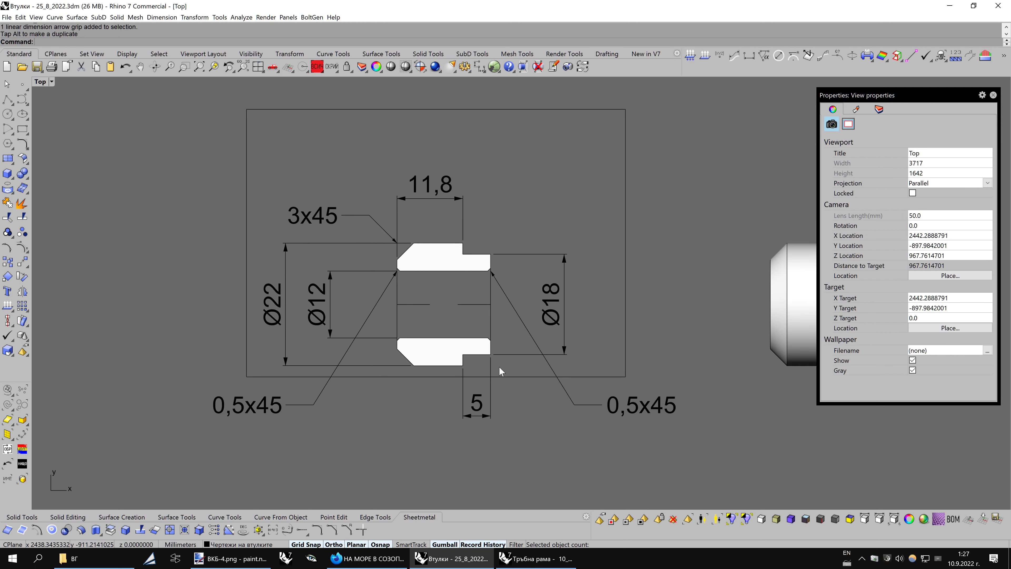
{"action": "left_click", "coordinate": [491, 371]}
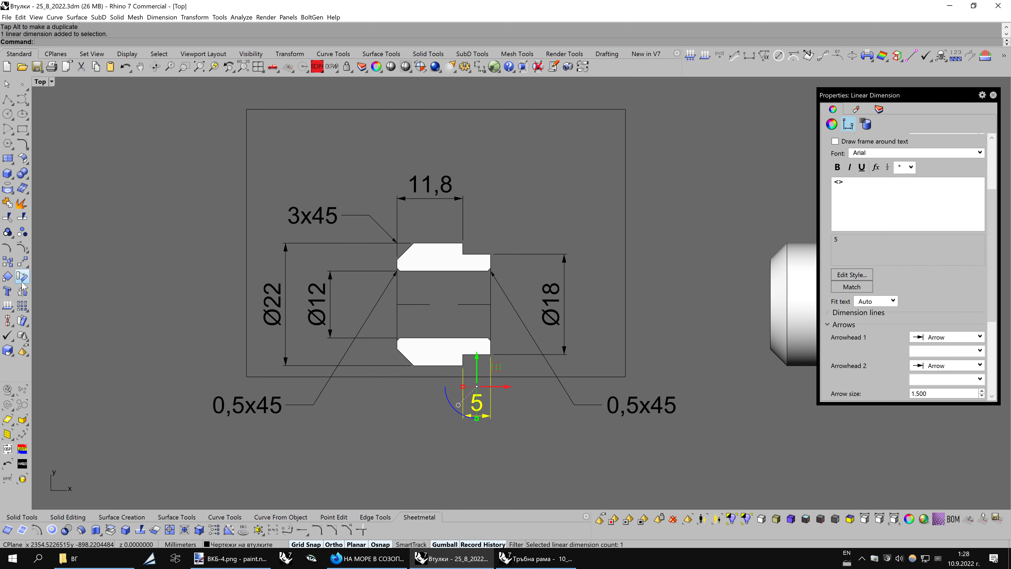
Mirror the 5 dimension to the top of the part and delete the bottom original
{"action": "left_click", "coordinate": [23, 291]}
{"action": "left_click", "coordinate": [472, 303]}
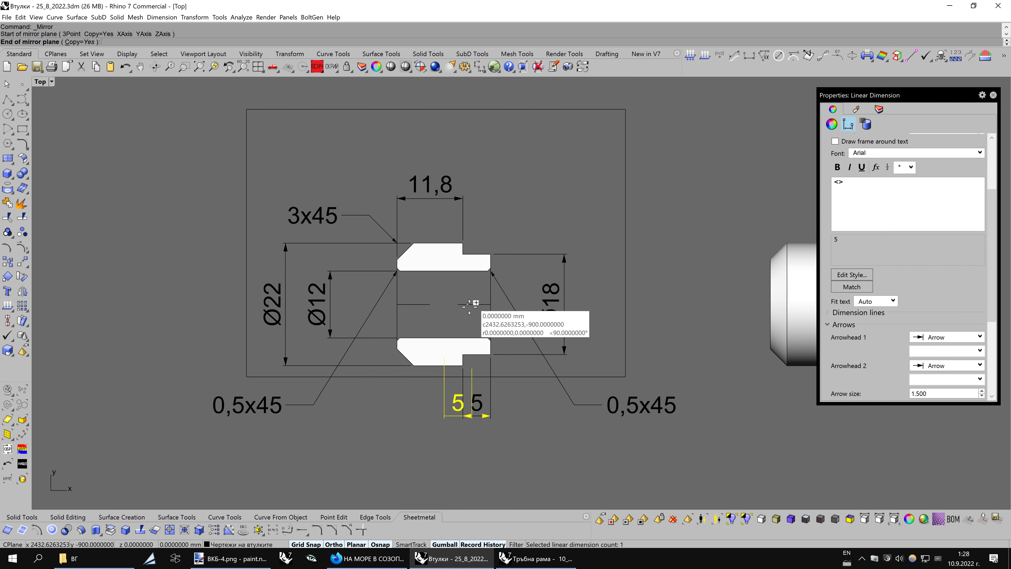
{"action": "left_click", "coordinate": [653, 299]}
{"action": "key", "text": "Delete"}
{"action": "left_click", "coordinate": [512, 300]}
Move the top 5 dimension line down and recenter the drawing
{"action": "left_click", "coordinate": [488, 188]}
{"action": "key", "text": "F10"}
{"action": "scroll", "coordinate": [489, 192], "scroll_direction": "up", "scroll_amount": 3}
{"action": "mouse_move", "coordinate": [496, 165]}
{"action": "left_mouse_down"}
{"action": "mouse_move", "coordinate": [507, 194]}
{"action": "mouse_move", "coordinate": [555, 199]}
{"action": "left_mouse_up"}
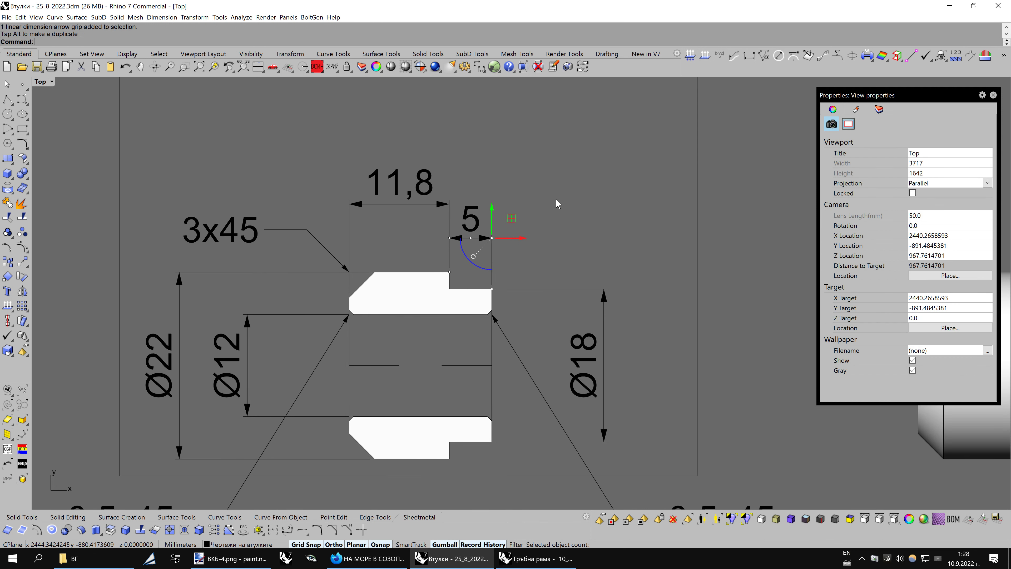
{"action": "scroll", "coordinate": [604, 226], "scroll_direction": "down", "scroll_amount": 3}
{"action": "right_click_drag", "start_coordinate": [604, 226], "coordinate": [623, 263]}
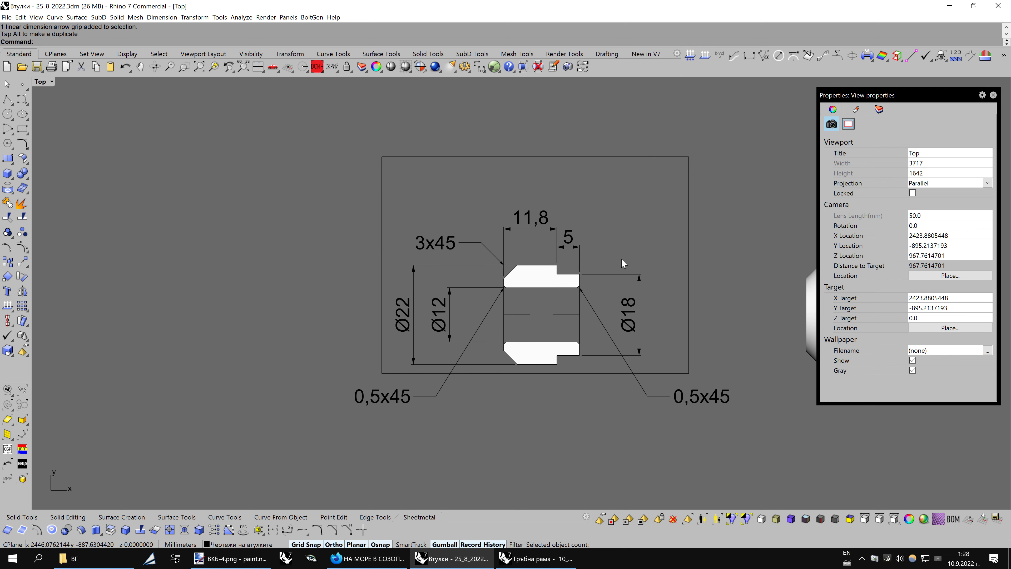
{"action": "right_click_drag", "start_coordinate": [560, 305], "coordinate": [498, 291]}
{"action": "scroll", "coordinate": [536, 280], "scroll_direction": "up", "scroll_amount": 2}
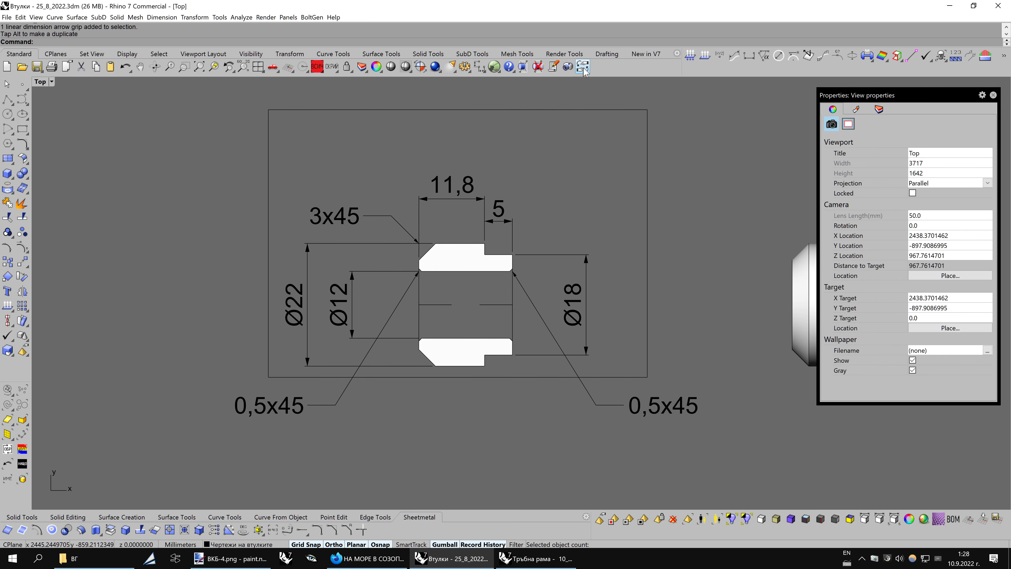
Measure the 5 mm step and the 16.8 mm overall length with Distance
{"action": "left_click", "coordinate": [763, 57]}
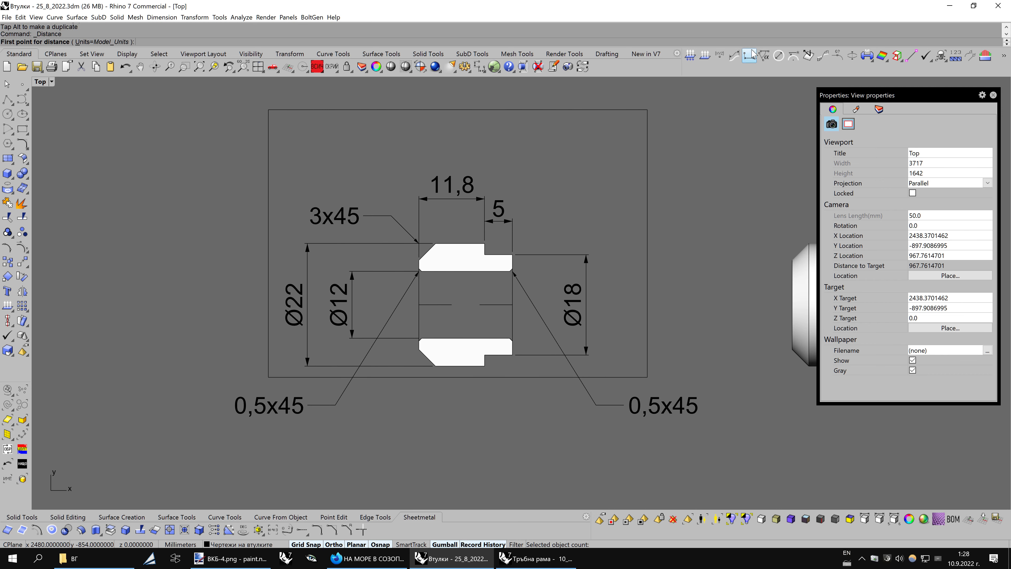
{"action": "left_click", "coordinate": [511, 271]}
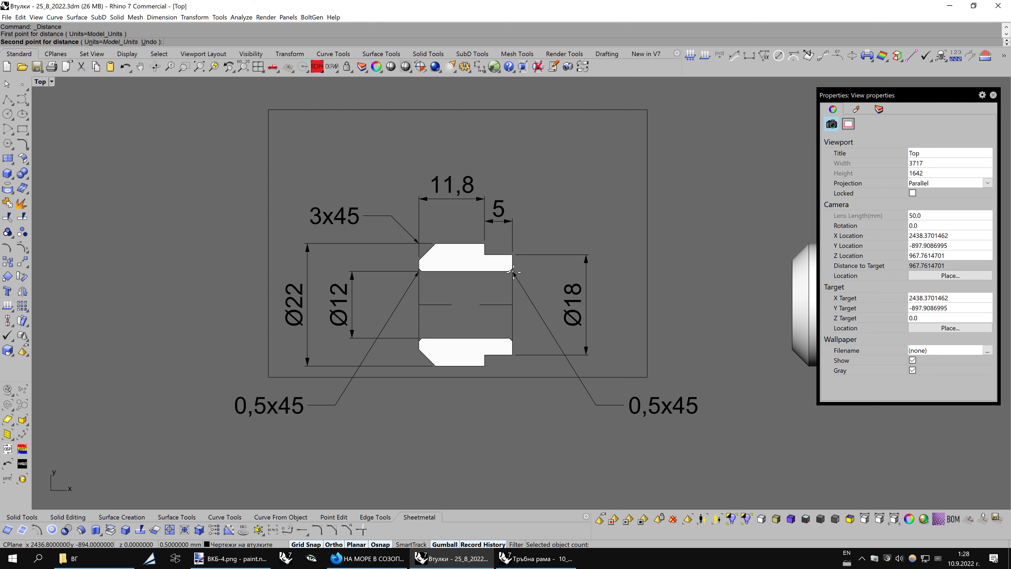
{"action": "left_click", "coordinate": [516, 251]}
{"action": "right_click", "coordinate": [517, 251]}
{"action": "left_click", "coordinate": [485, 254]}
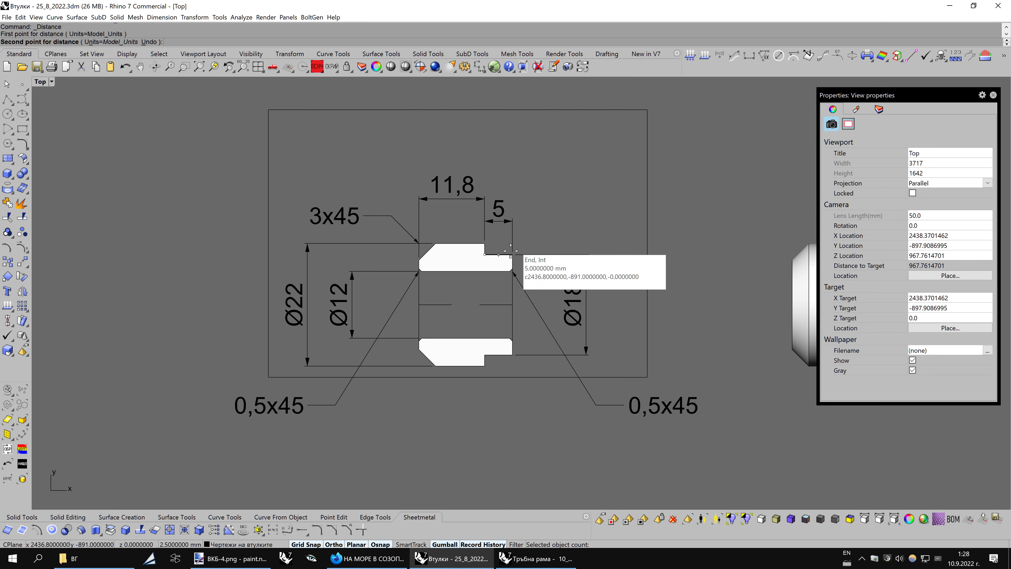
{"action": "left_click", "coordinate": [512, 253]}
{"action": "right_click", "coordinate": [464, 261]}
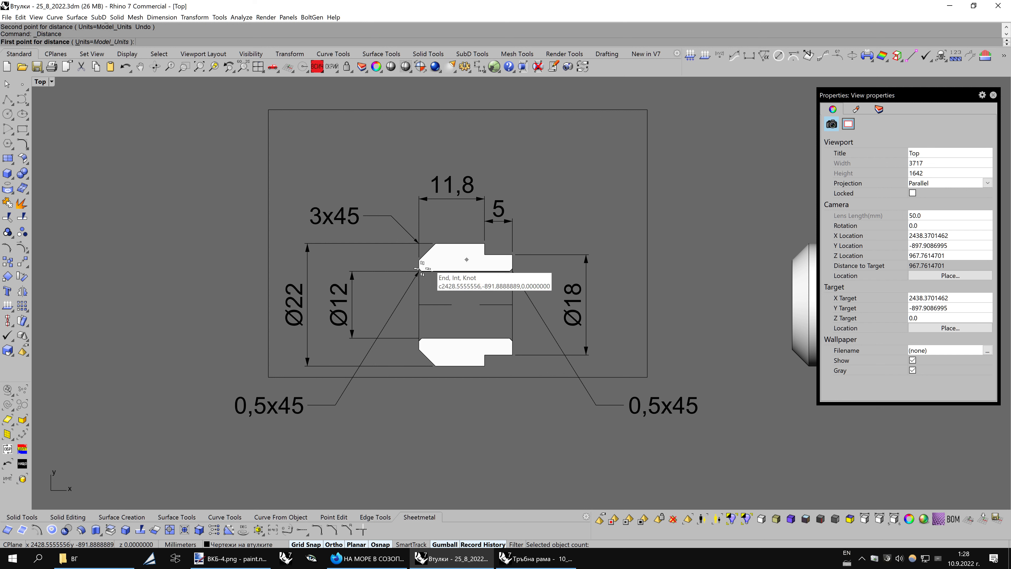
{"action": "left_click", "coordinate": [419, 260]}
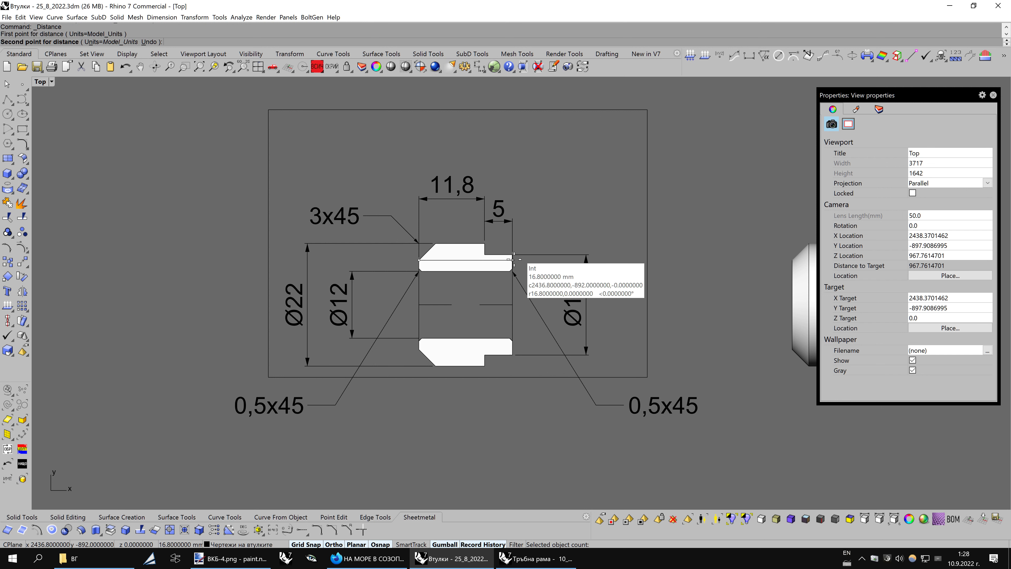
{"action": "left_click", "coordinate": [514, 259]}
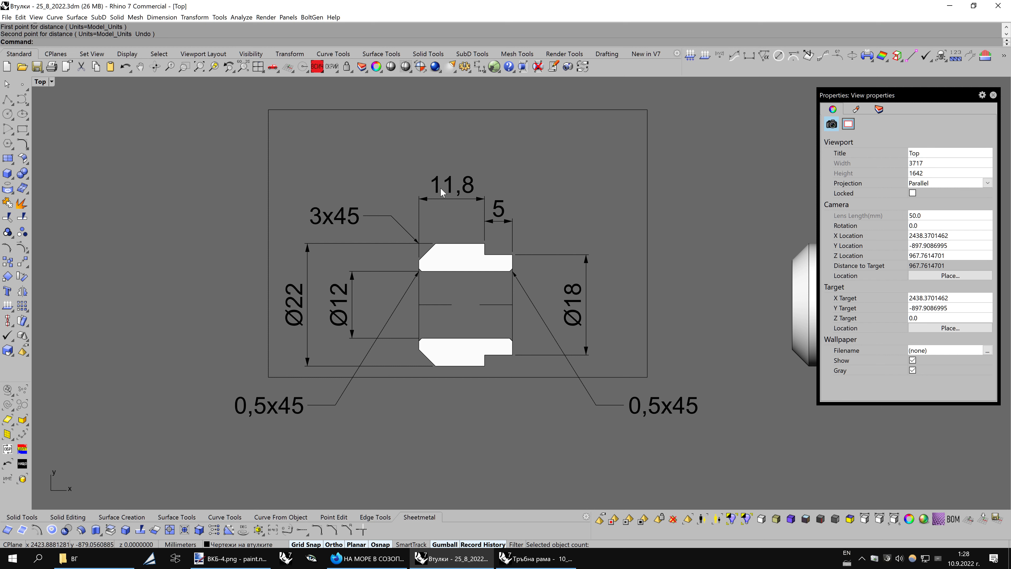
Start mirroring the 5 dimension across the axis, then cancel without copying
{"action": "left_click", "coordinate": [438, 199]}
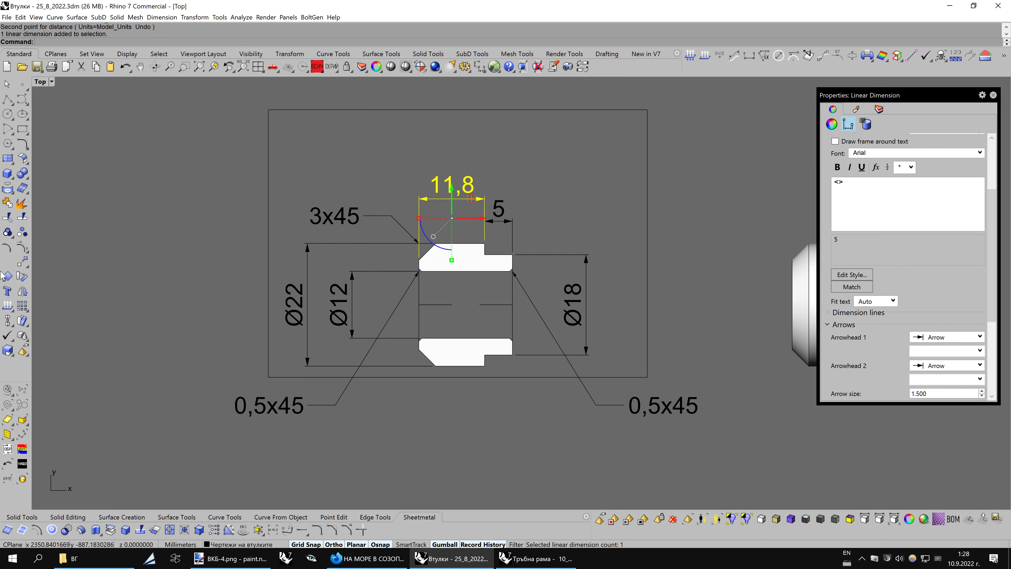
{"action": "left_click", "coordinate": [23, 291]}
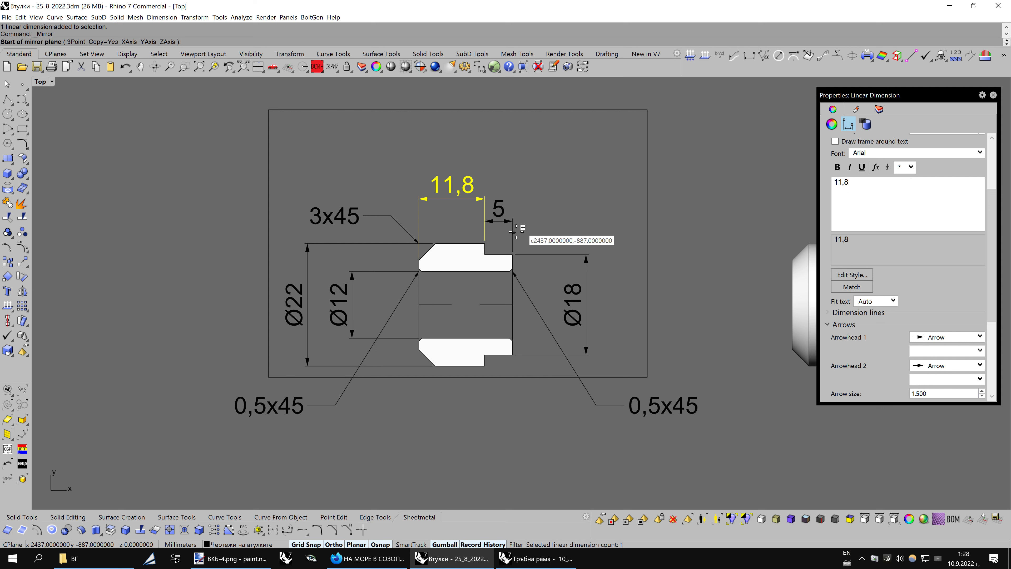
{"action": "key", "text": "Escape"}
{"action": "left_click", "coordinate": [511, 221]}
{"action": "key", "text": "Return"}
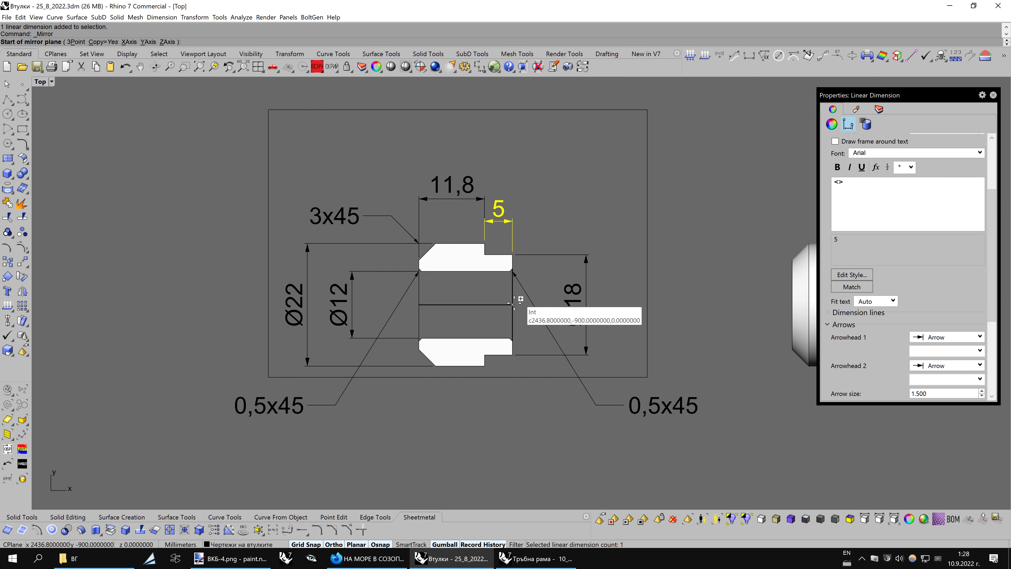
{"action": "left_click", "coordinate": [513, 305]}
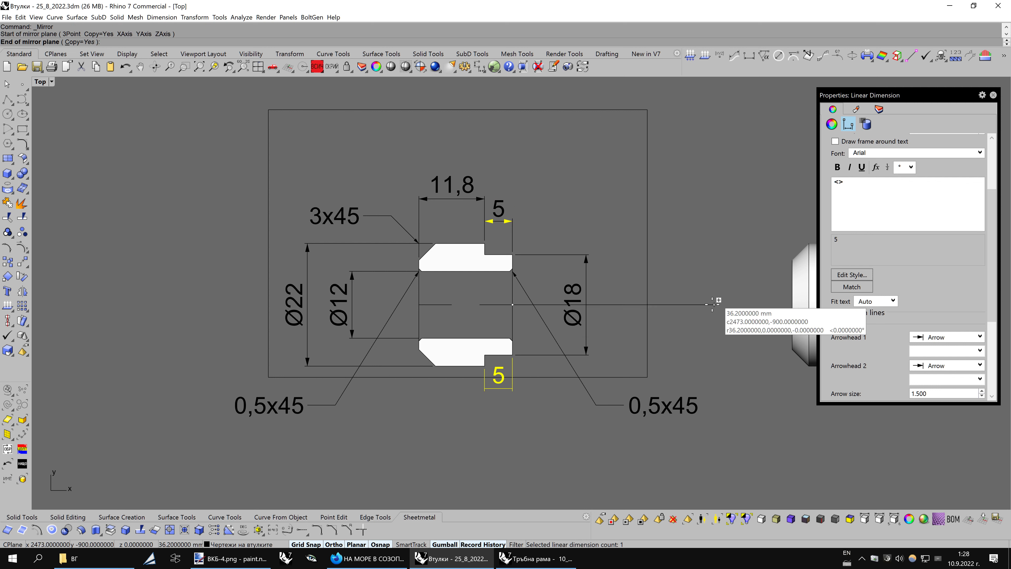
{"action": "key", "text": "Escape"}
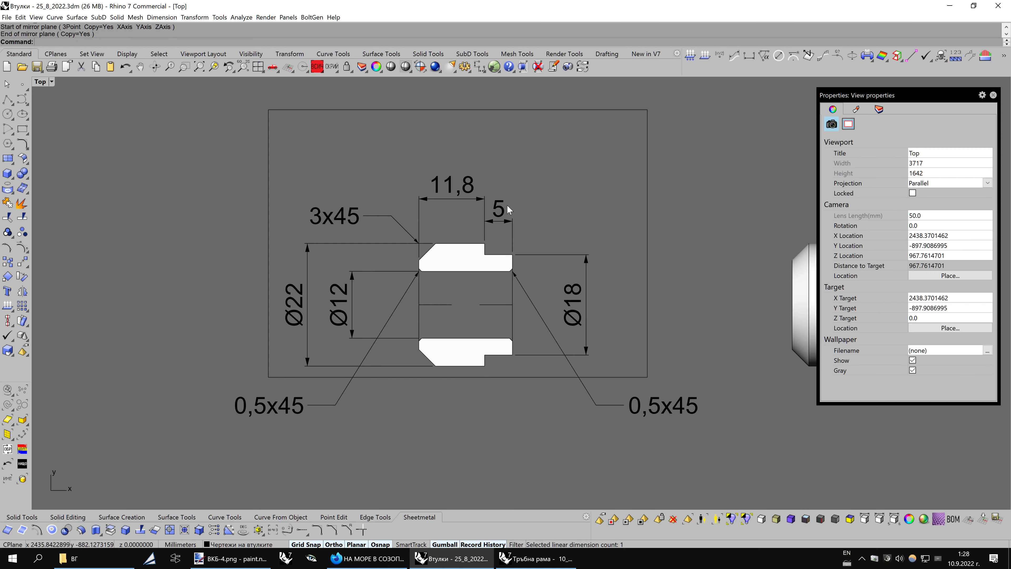
Stretch the 5 dimension to the part's left end and raise it above 11,8
{"action": "left_click", "coordinate": [497, 224]}
{"action": "key", "text": "F10"}
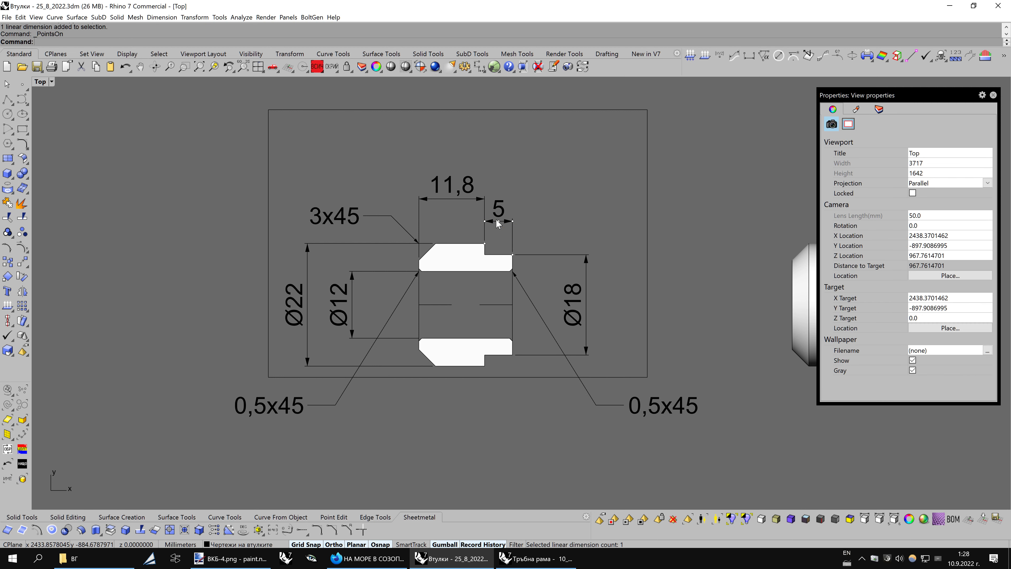
{"action": "scroll", "coordinate": [497, 225], "scroll_direction": "up", "scroll_amount": 2}
{"action": "left_click", "coordinate": [479, 255]}
{"action": "left_click_drag", "start_coordinate": [479, 255], "coordinate": [379, 280]}
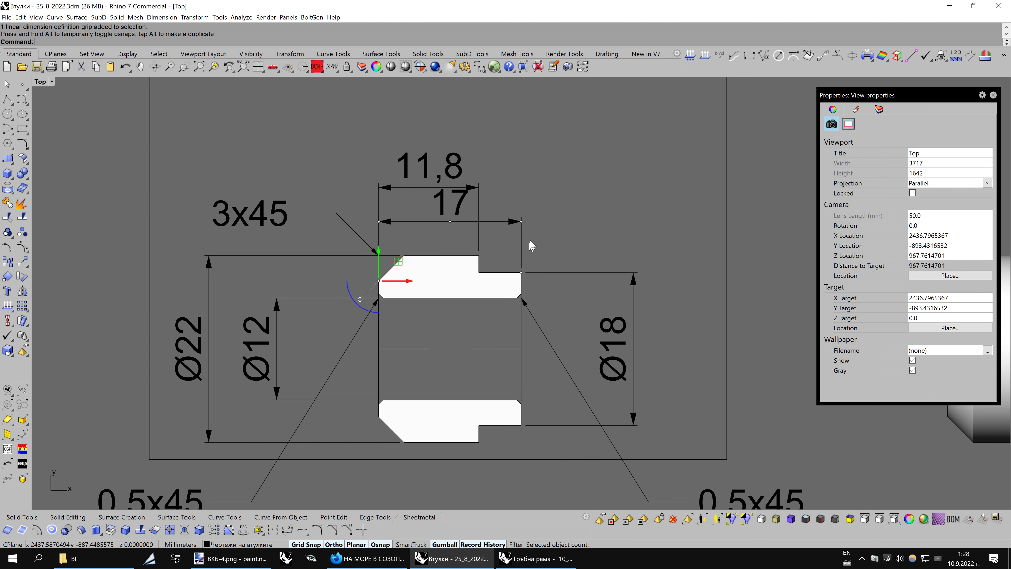
{"action": "left_click", "coordinate": [522, 222]}
{"action": "scroll", "coordinate": [522, 222], "scroll_direction": "down", "scroll_amount": 2}
{"action": "left_click_drag", "start_coordinate": [514, 250], "coordinate": [526, 159]}
Edit the long dimension's text to 16,8 and verify its length with Distance
{"action": "left_click", "coordinate": [466, 167]}
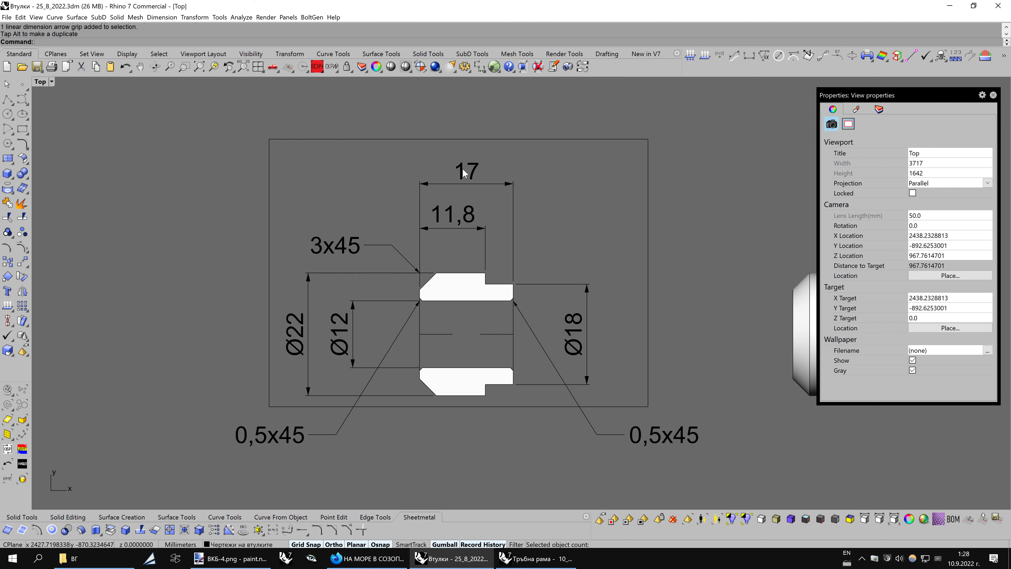
{"action": "left_click_drag", "start_coordinate": [863, 185], "coordinate": [813, 183]}
{"action": "type", "text": "1"}
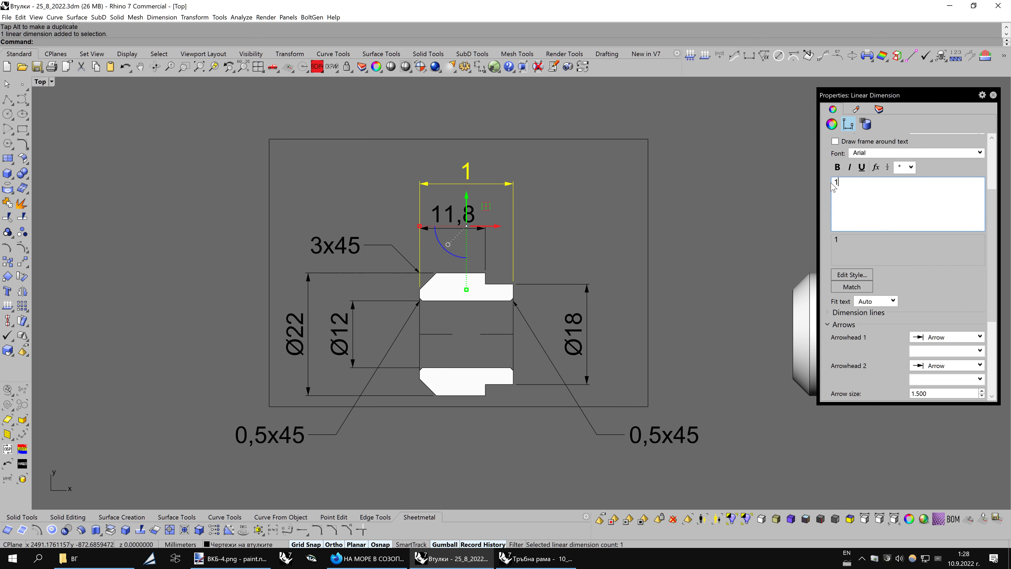
{"action": "type", "text": "6,8"}
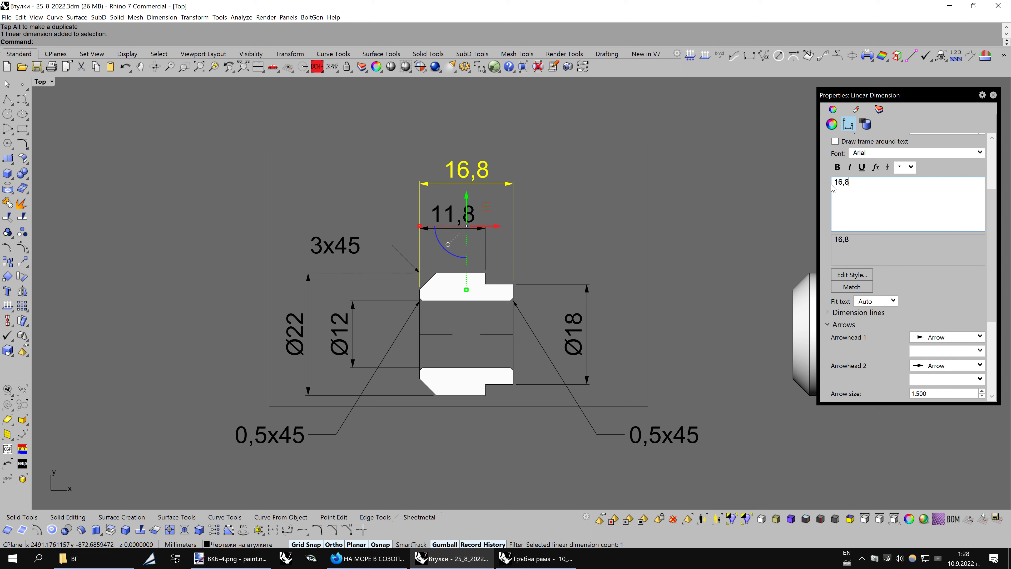
{"action": "left_click", "coordinate": [634, 106]}
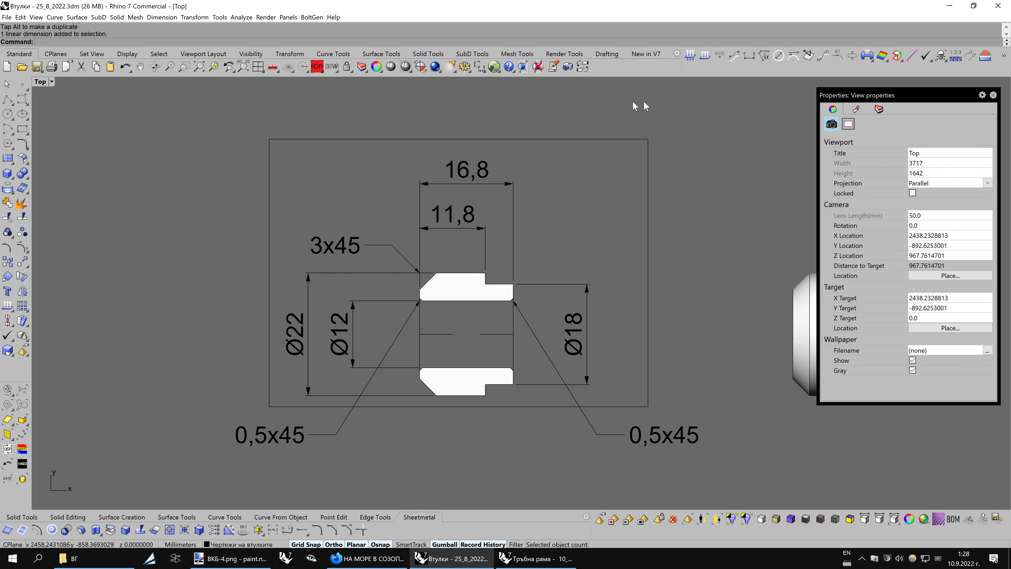
{"action": "left_click", "coordinate": [749, 56]}
{"action": "left_click", "coordinate": [513, 183]}
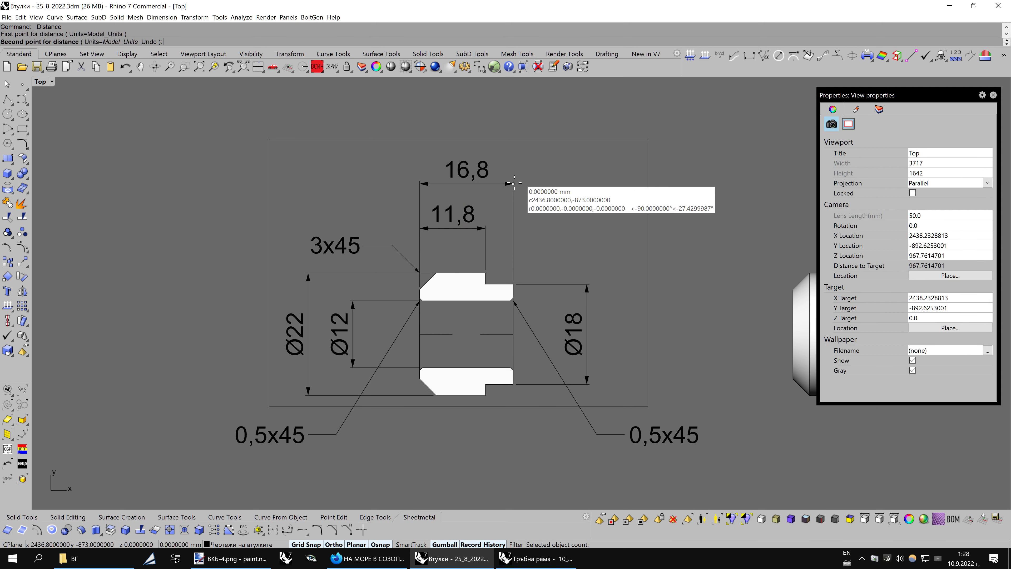
{"action": "left_click", "coordinate": [431, 184]}
{"action": "scroll", "coordinate": [513, 292], "scroll_direction": "down", "scroll_amount": 1}
{"action": "right_click_drag", "start_coordinate": [514, 293], "coordinate": [511, 266]}
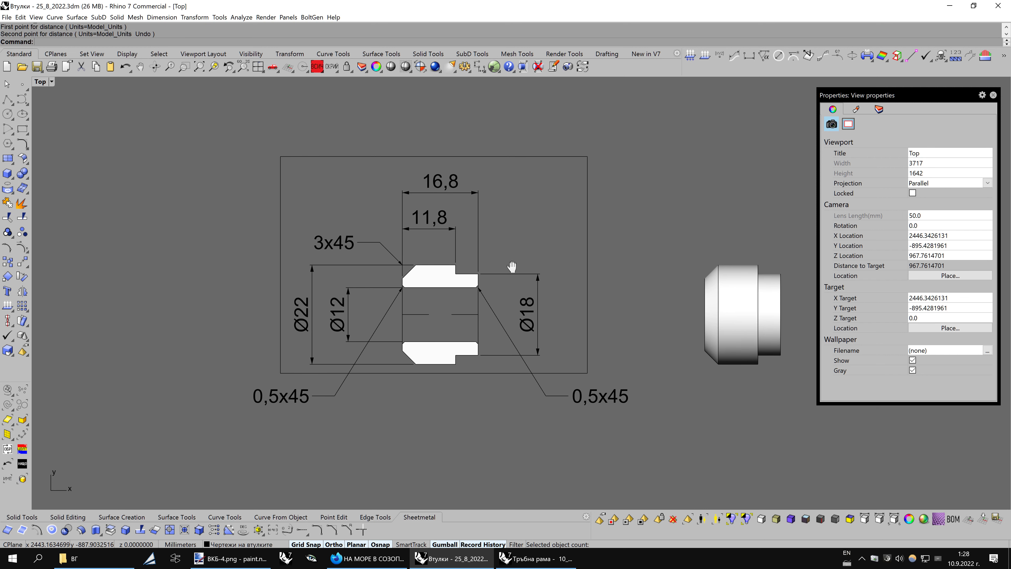
{"action": "right_click_drag", "start_coordinate": [512, 266], "coordinate": [507, 269]}
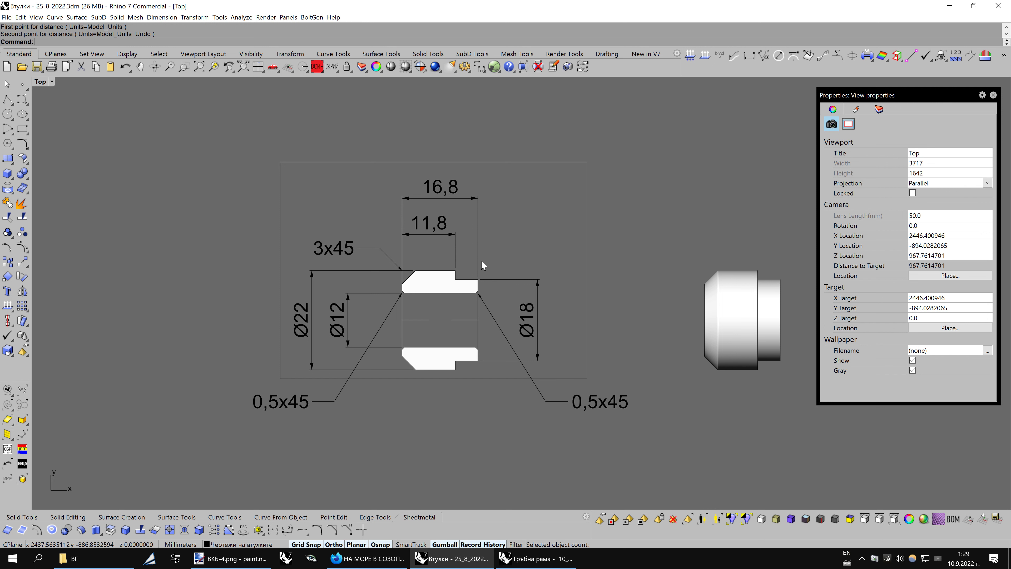
{"action": "scroll", "coordinate": [481, 260], "scroll_direction": "up", "scroll_amount": 1}
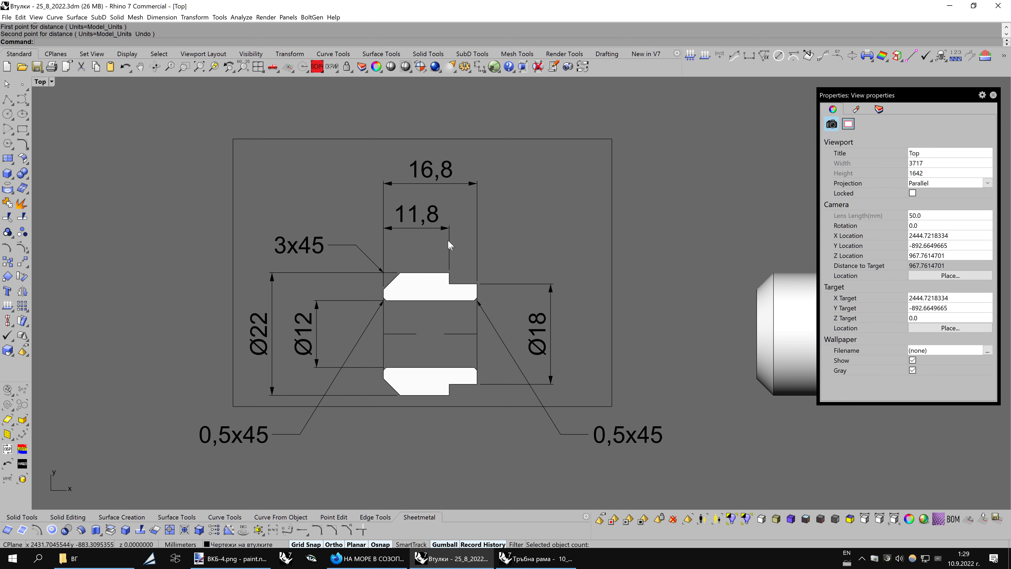
{"action": "right_click_drag", "start_coordinate": [458, 402], "coordinate": [539, 395]}
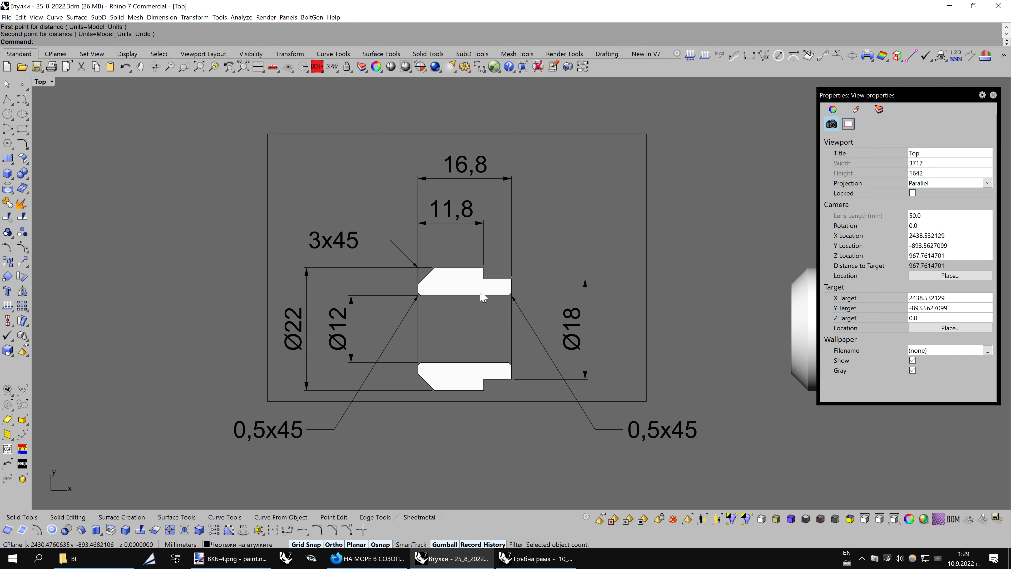
{"action": "right_click_drag", "start_coordinate": [521, 403], "coordinate": [512, 371]}
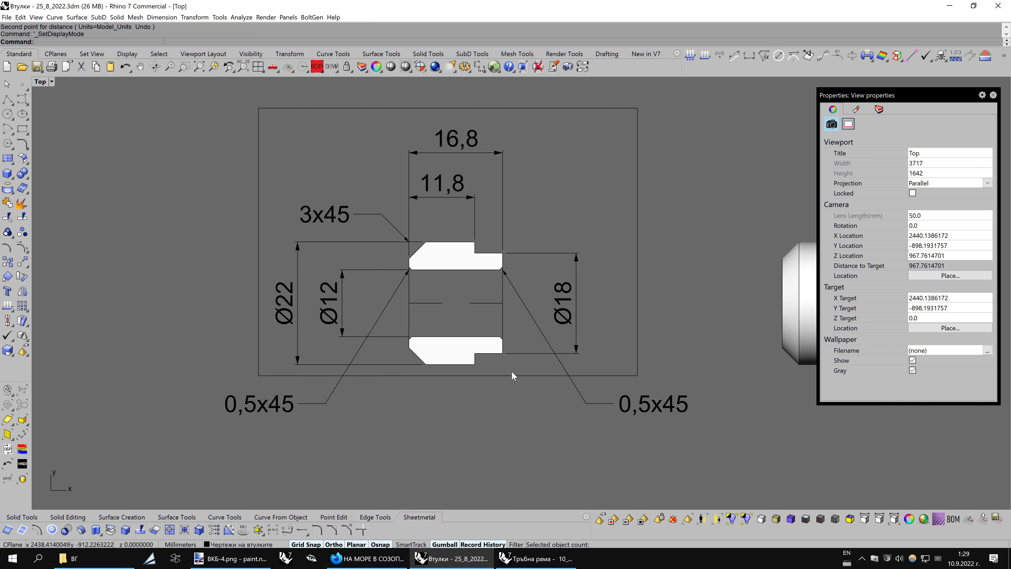
Lower the frame's bottom edge and bring its top edge slightly down
{"action": "key", "text": "F10"}
{"action": "left_click", "coordinate": [490, 374]}
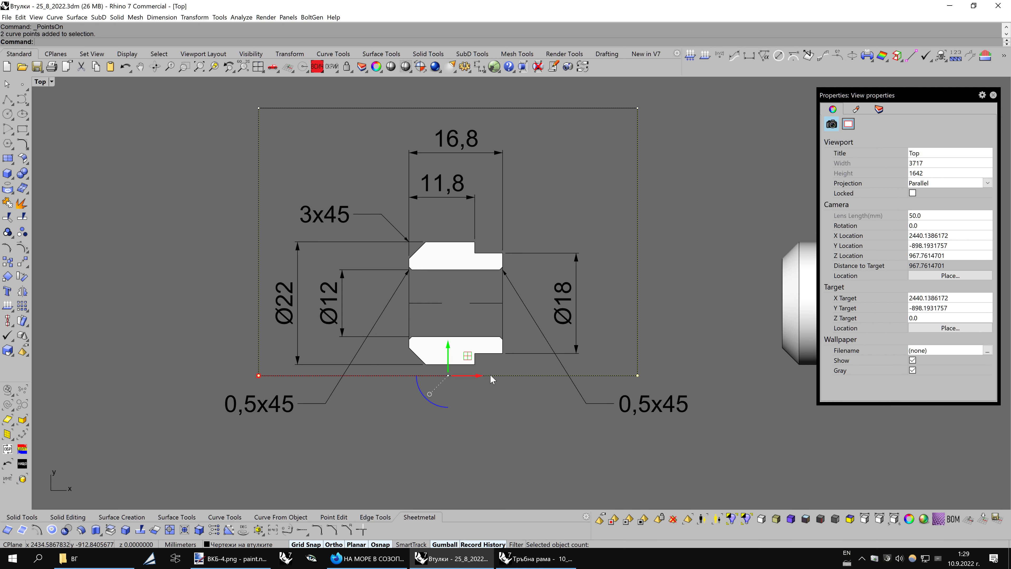
{"action": "left_click_drag", "start_coordinate": [459, 353], "coordinate": [460, 403]}
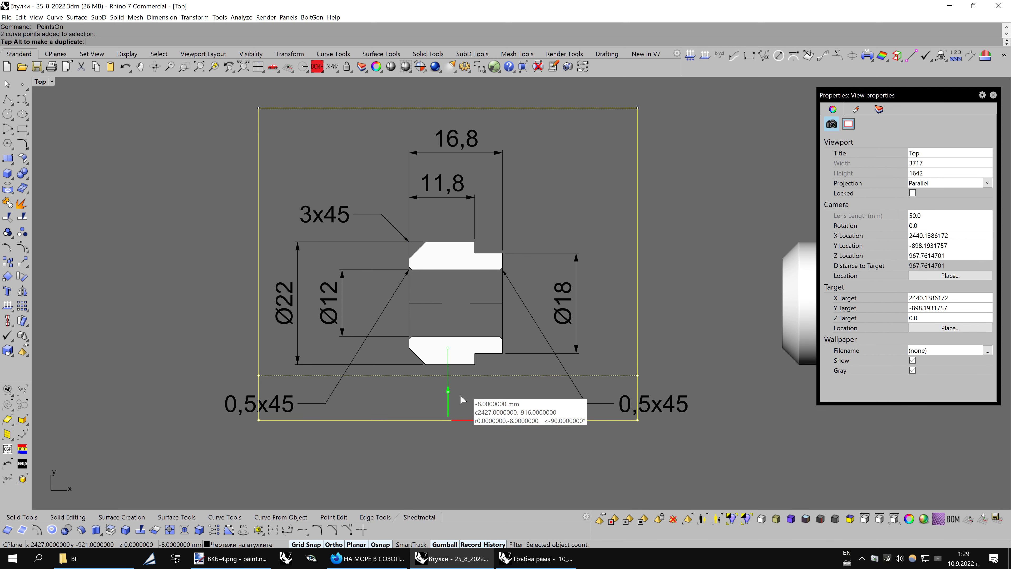
{"action": "key", "text": "Up"}
{"action": "left_click", "coordinate": [501, 144]}
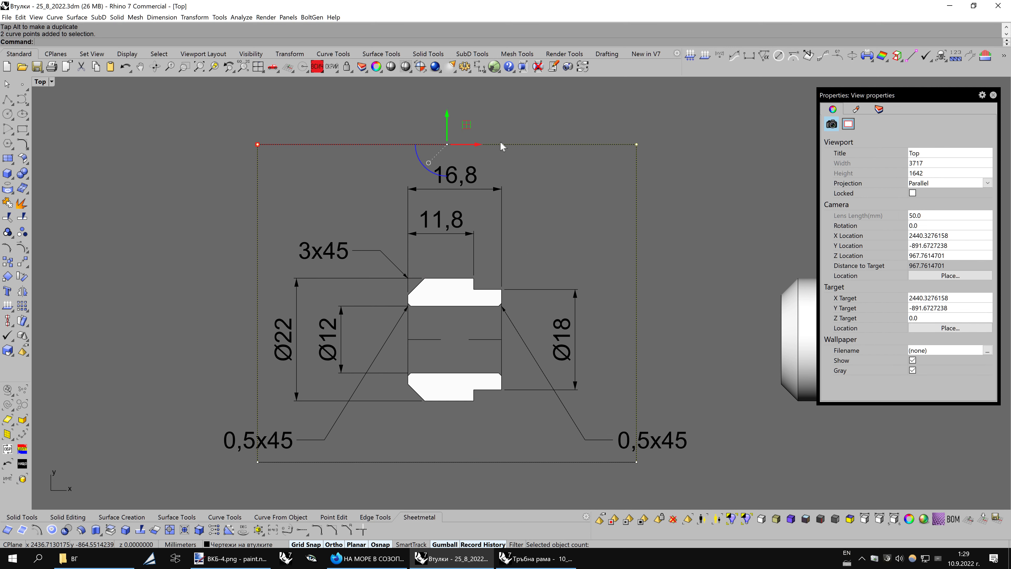
{"action": "left_click_drag", "start_coordinate": [446, 116], "coordinate": [446, 128]}
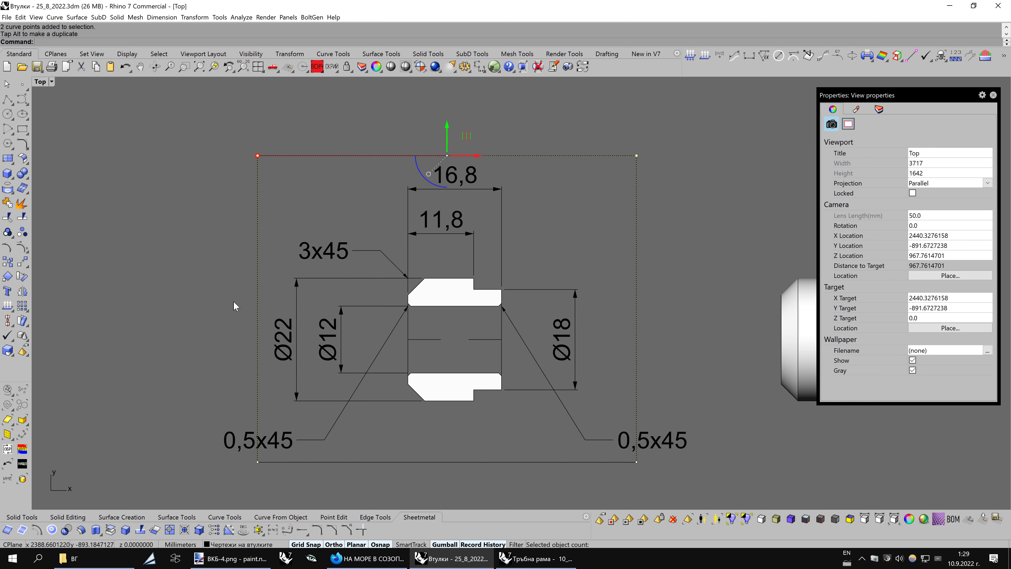
Widen the frame to the left and right, then switch to the Чертеж1 display mode
{"action": "left_click", "coordinate": [261, 306]}
{"action": "left_click_drag", "start_coordinate": [293, 309], "coordinate": [255, 309]}
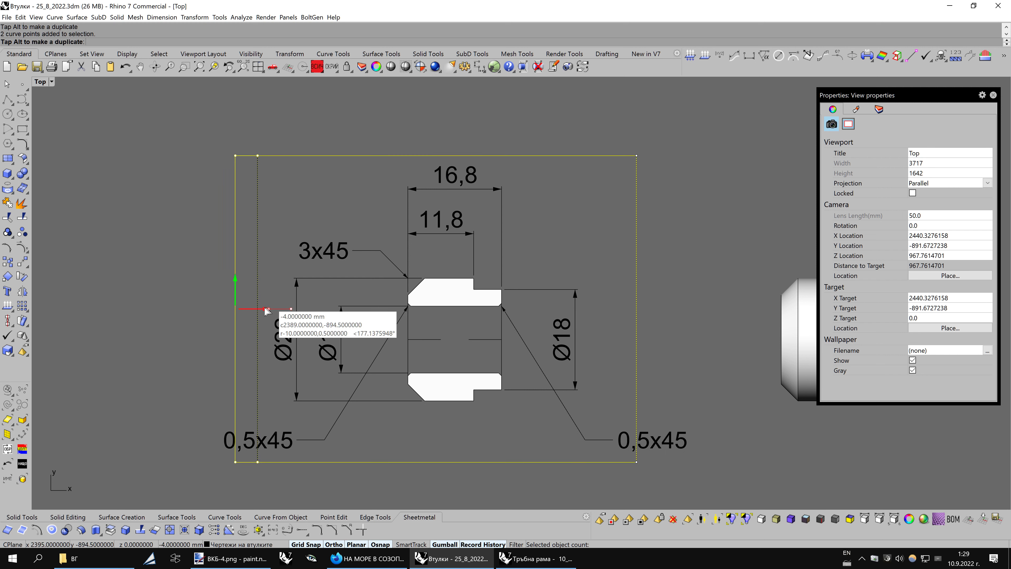
{"action": "left_click", "coordinate": [636, 295]}
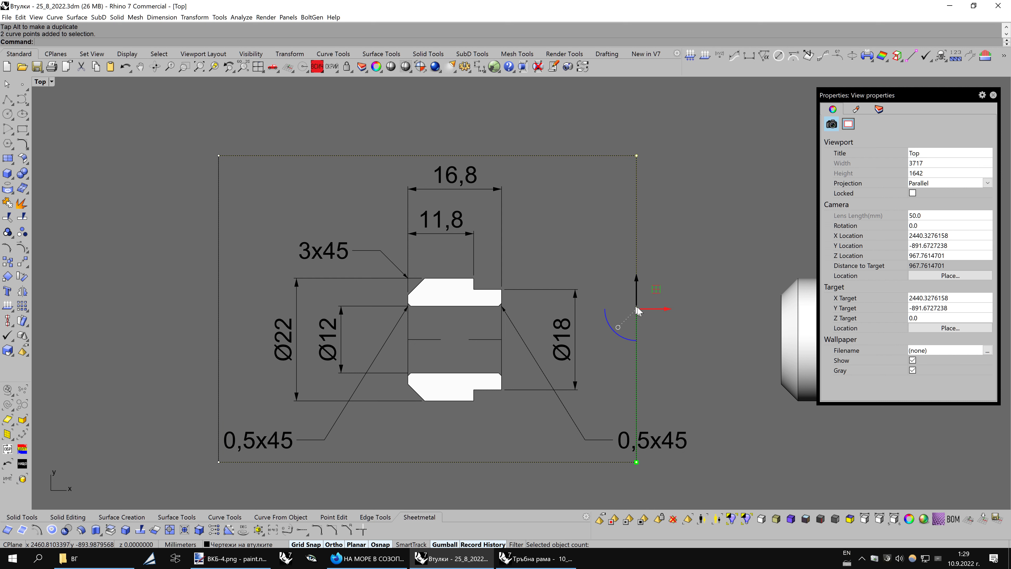
{"action": "left_click_drag", "start_coordinate": [656, 310], "coordinate": [716, 310]}
{"action": "key", "text": "Escape"}
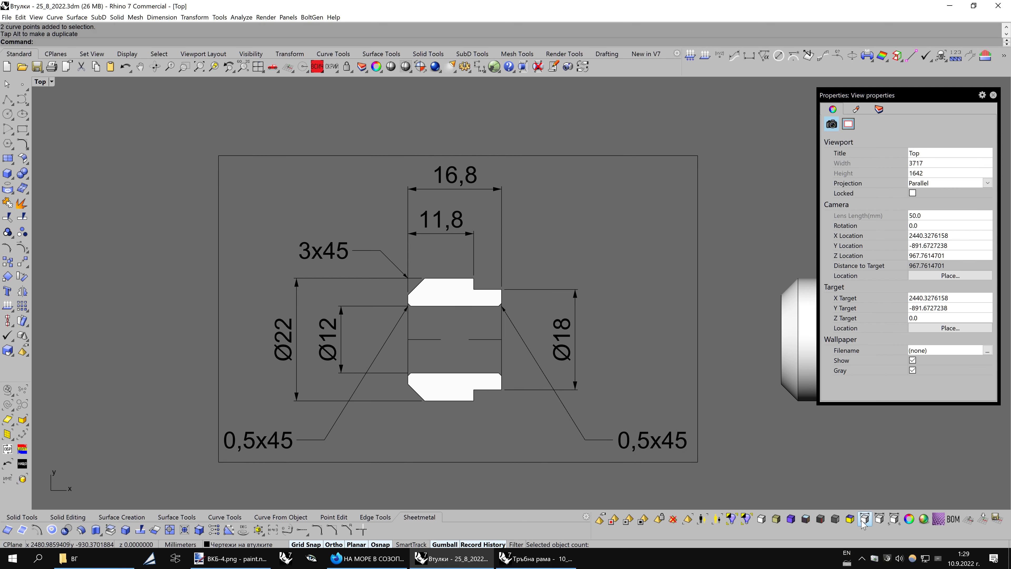
{"action": "left_click", "coordinate": [865, 519]}
Hide the border frame around the Top view drawing and deselect the bushing
{"action": "left_click", "coordinate": [379, 158]}
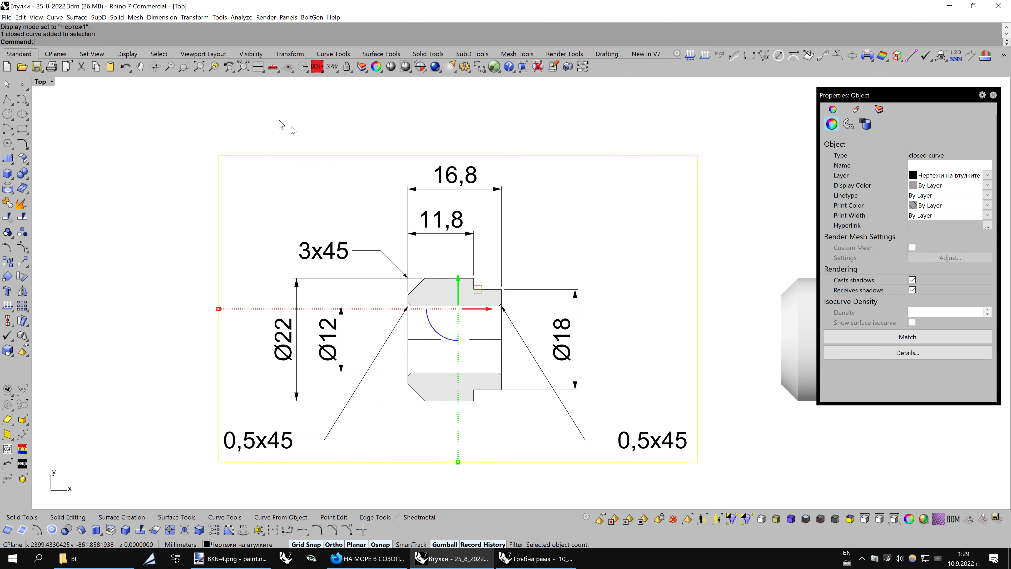
{"action": "left_click", "coordinate": [226, 70]}
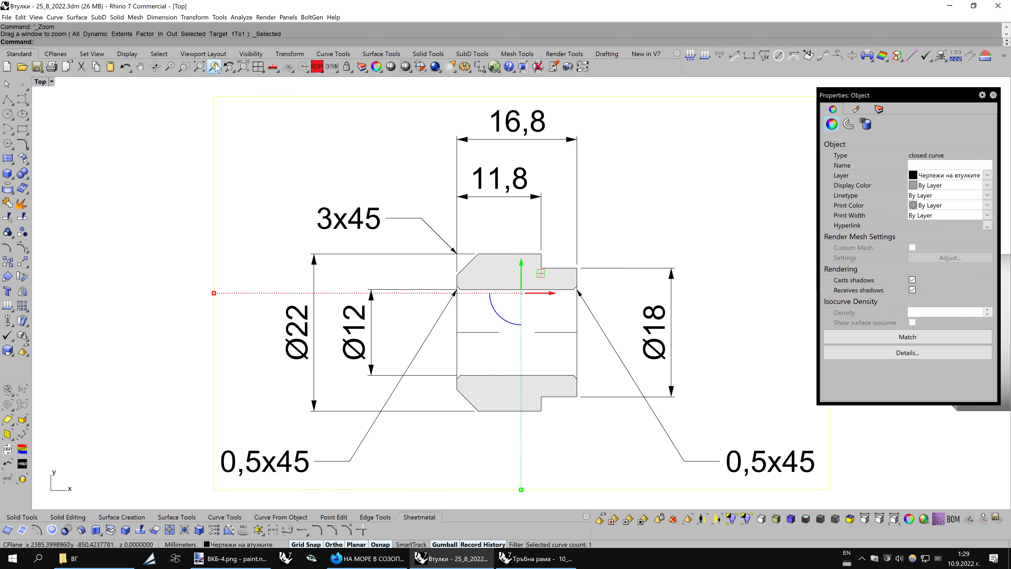
{"action": "left_click", "coordinate": [330, 71]}
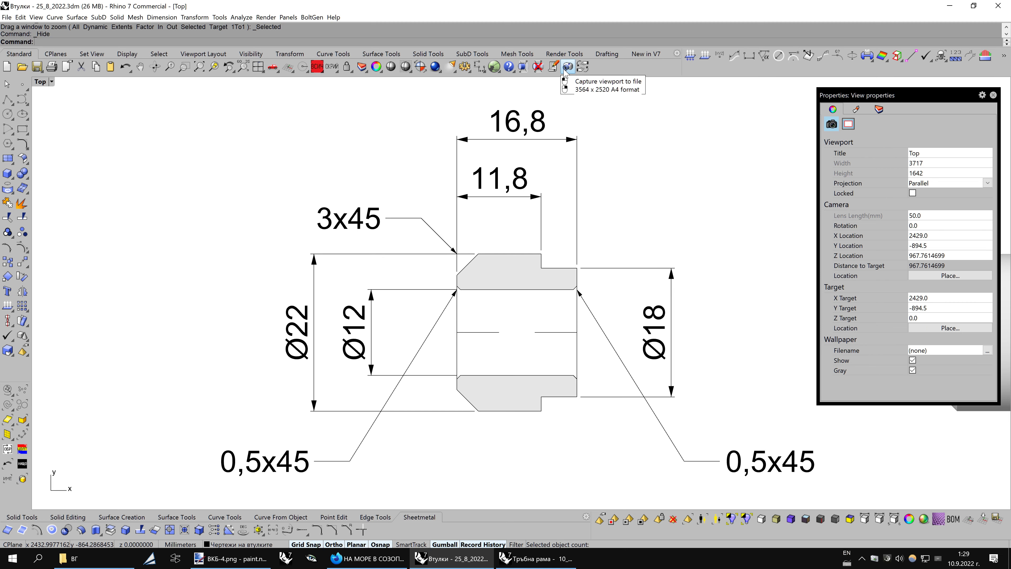
{"action": "left_click", "coordinate": [567, 66]}
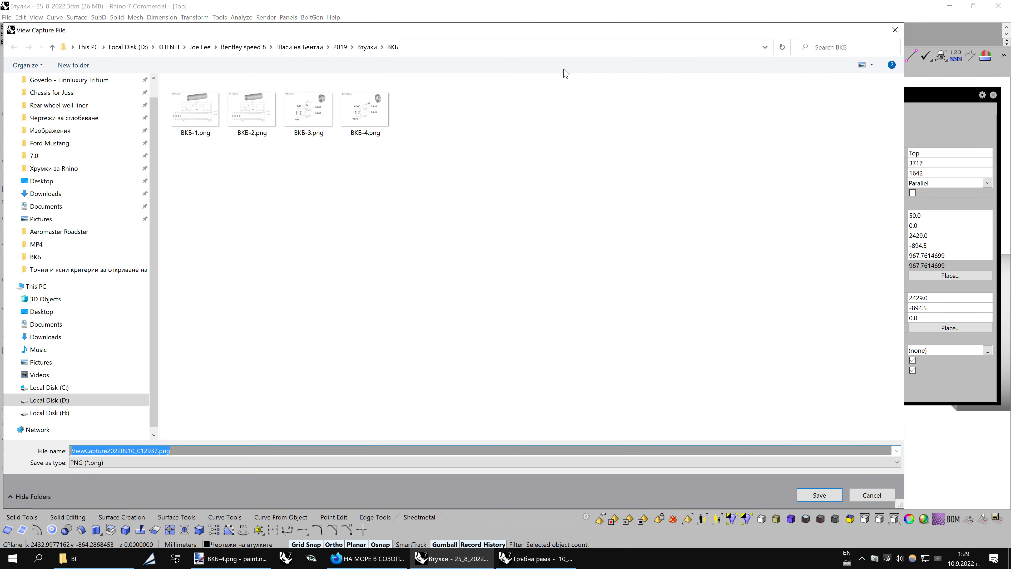
{"action": "left_click", "coordinate": [886, 499]}
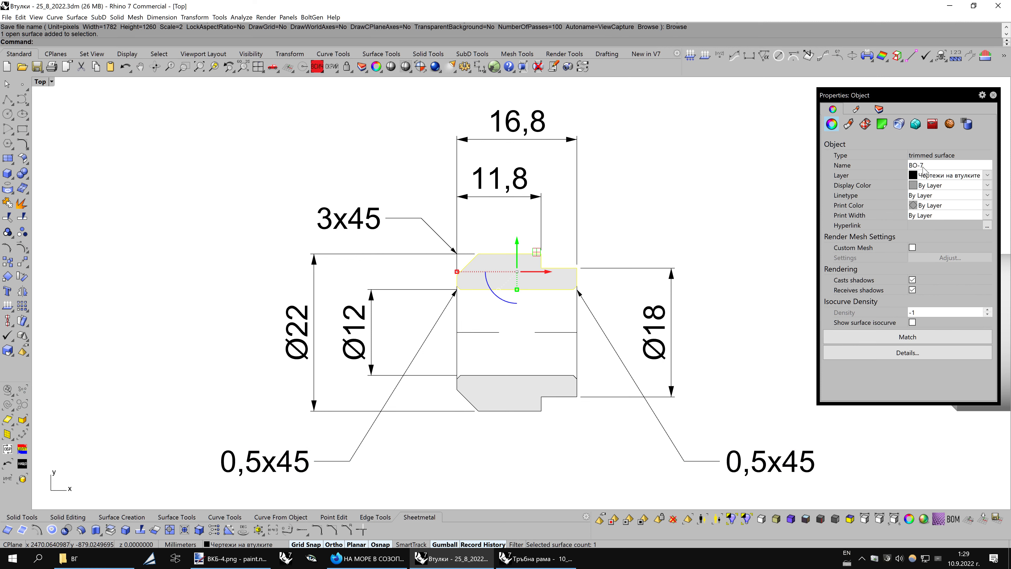
{"action": "left_click", "coordinate": [923, 175]}
{"action": "left_click", "coordinate": [579, 107]}
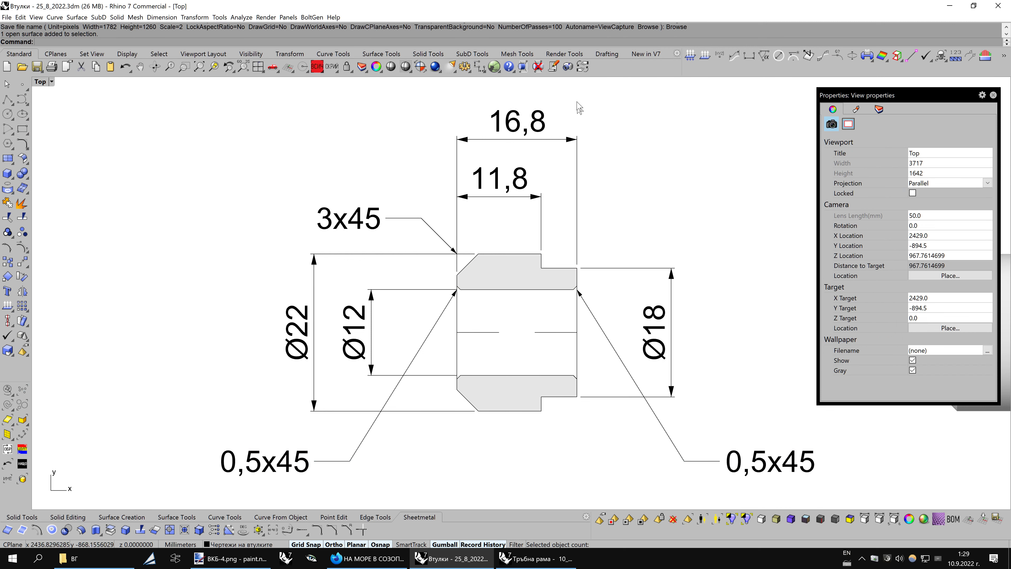
Capture the Top view at 1782x1260, scale 2, as BO-7.png in Втулки\BO
{"action": "left_click", "coordinate": [567, 67]}
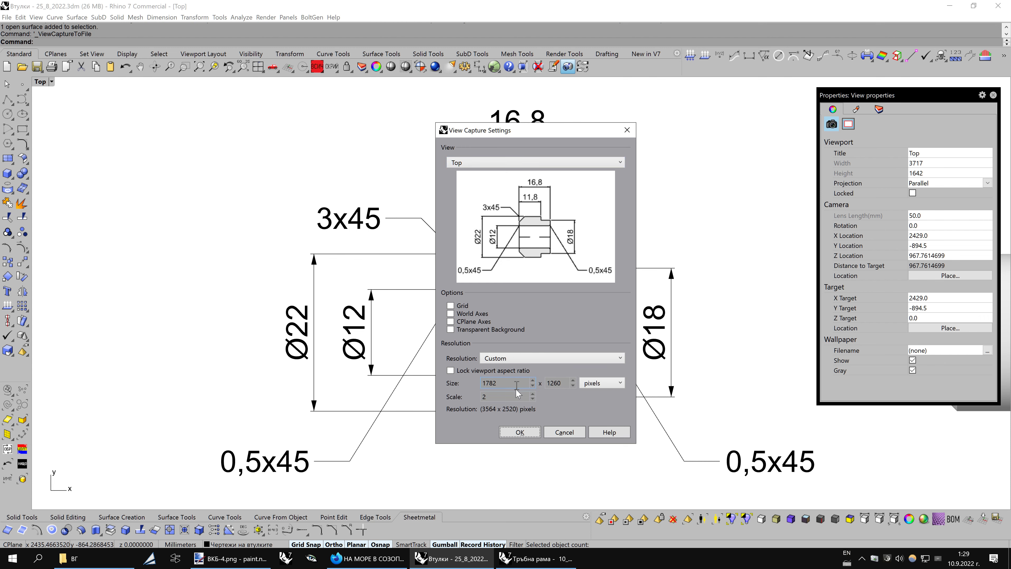
{"action": "left_click", "coordinate": [519, 433]}
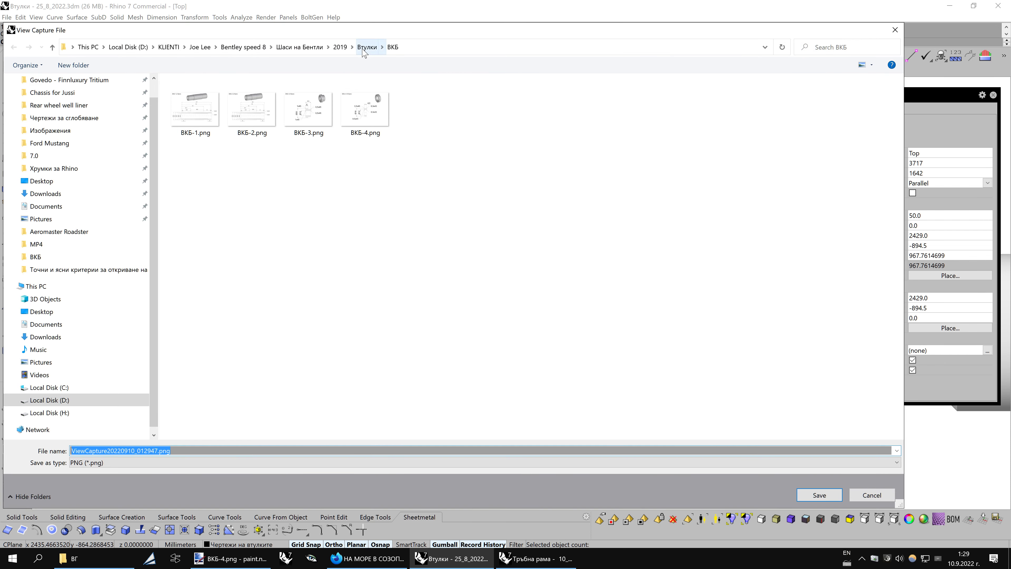
{"action": "left_click", "coordinate": [366, 47]}
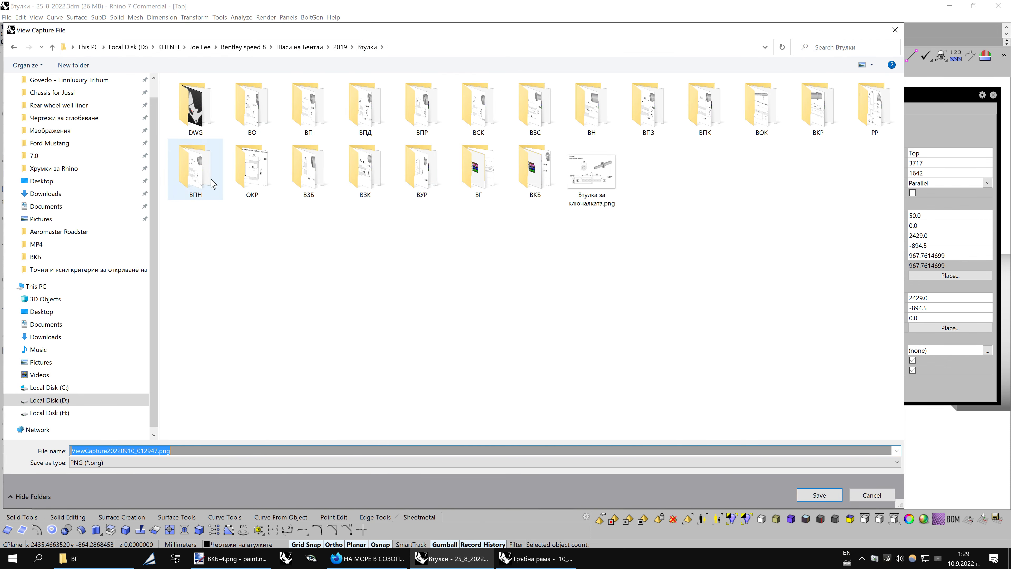
{"action": "double_click", "coordinate": [252, 108]}
{"action": "left_click", "coordinate": [211, 449]}
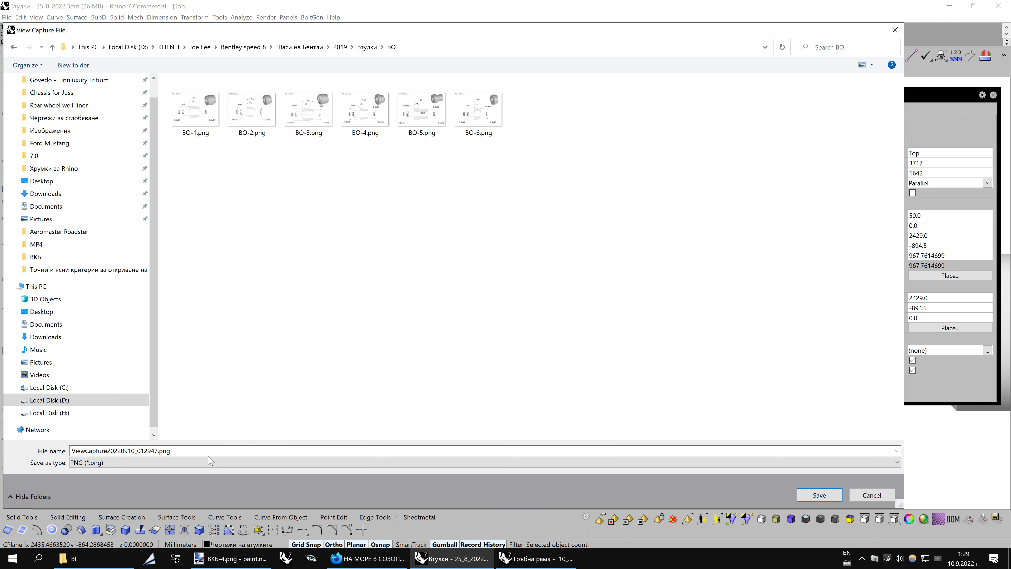
{"action": "type", "text": "BO-7"}
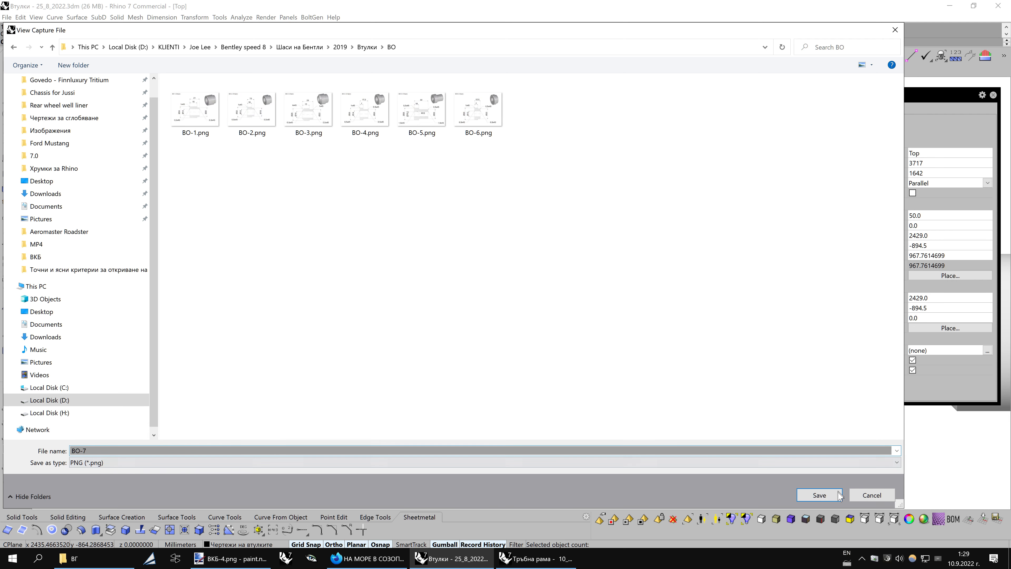
{"action": "left_click", "coordinate": [838, 495]}
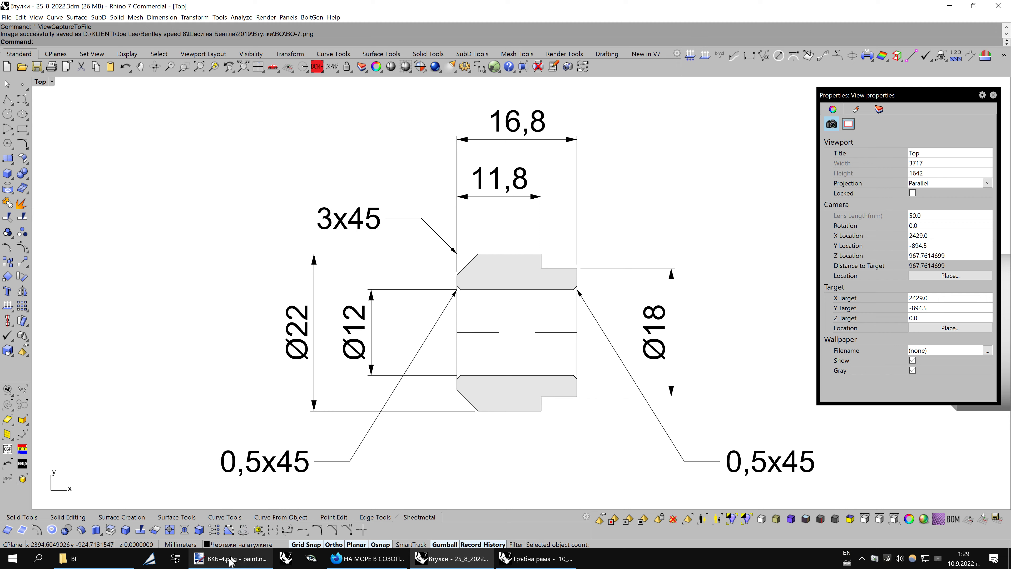
{"action": "left_click", "coordinate": [232, 558]}
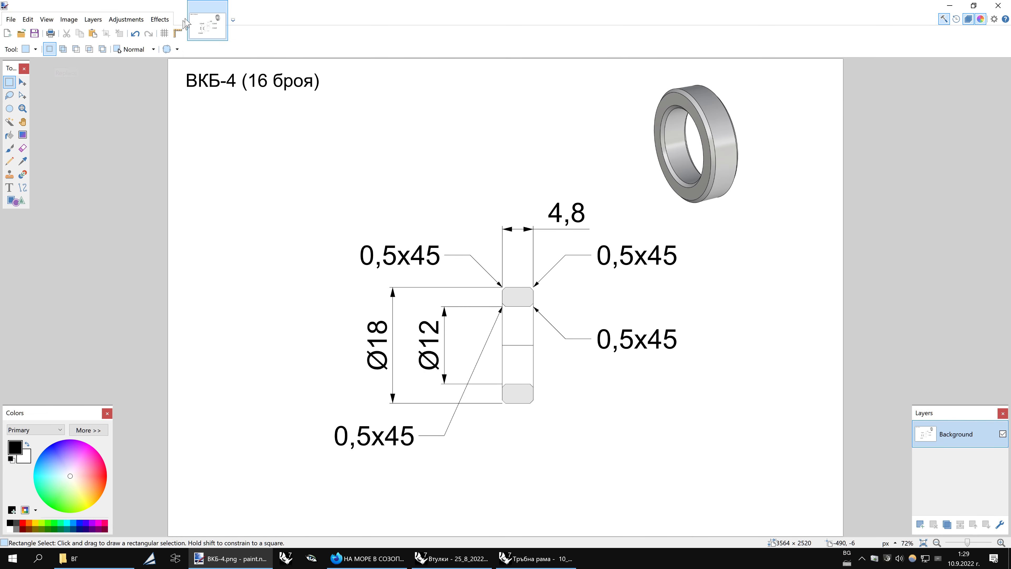
Close ВКБ-4 and open BO-6.png and BO-7.png from the Втулки\BO folder
{"action": "left_click", "coordinate": [221, 7]}
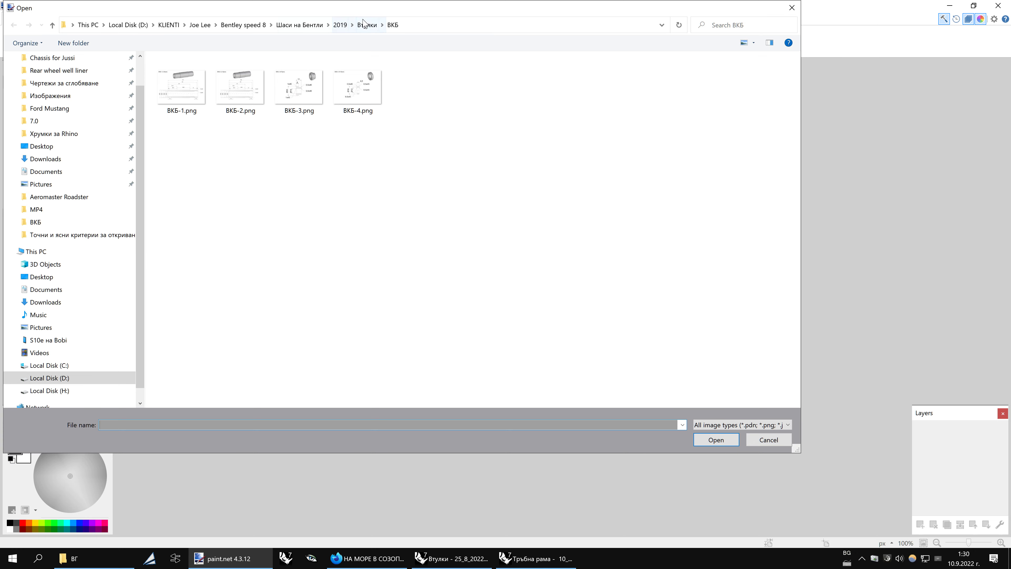
{"action": "left_click", "coordinate": [363, 25]}
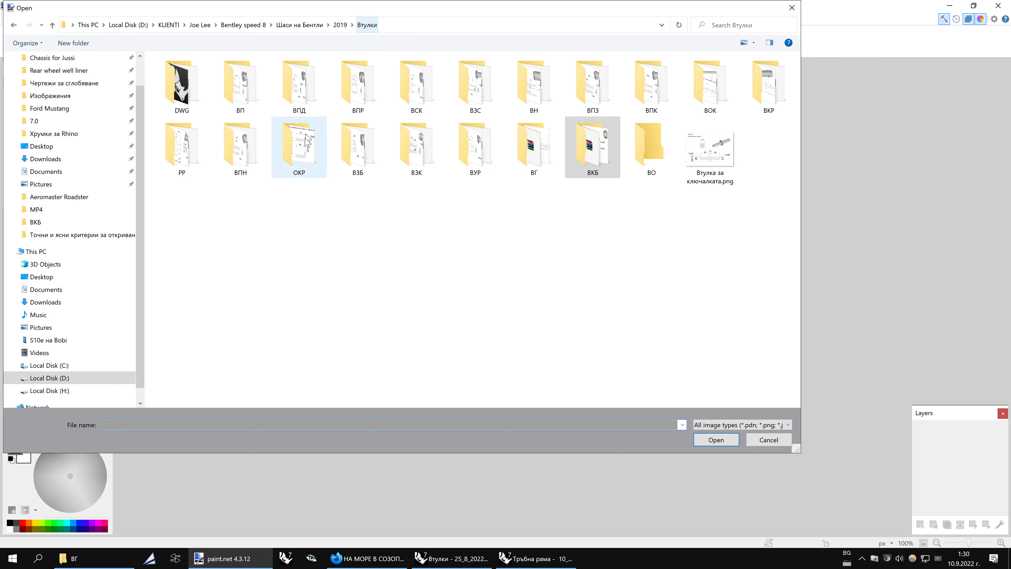
{"action": "double_click", "coordinate": [658, 162]}
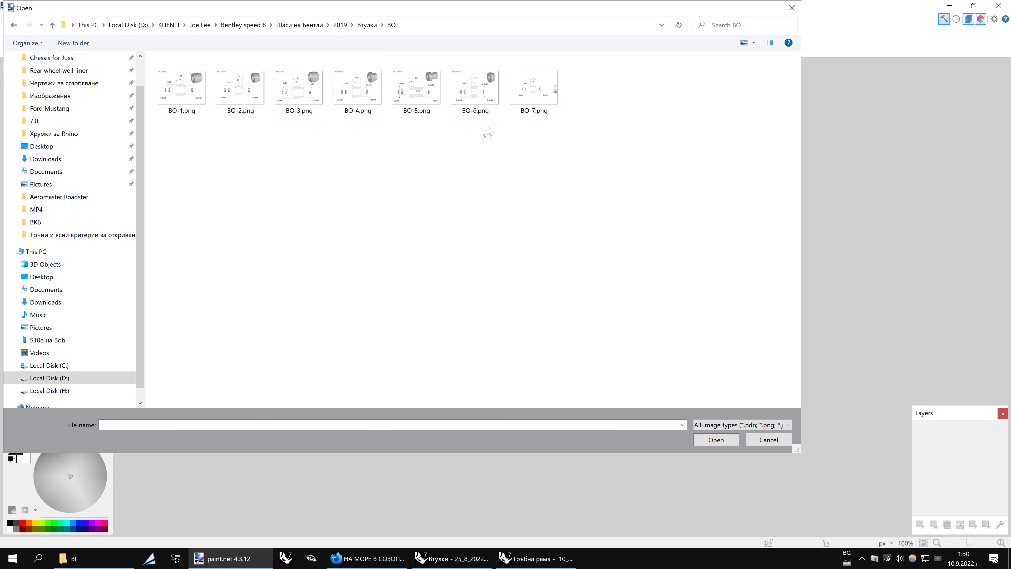
{"action": "left_click_drag", "start_coordinate": [476, 131], "coordinate": [563, 77]}
{"action": "left_click", "coordinate": [716, 440]}
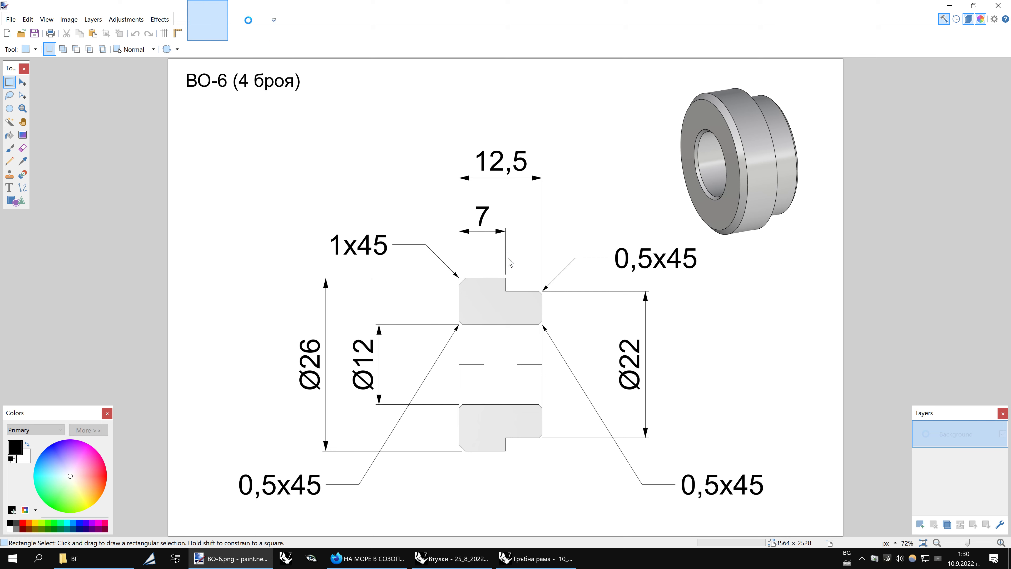
Compare BO-6 and BO-7 side by side, ending on BO-7, then return to Rhino
{"action": "left_click", "coordinate": [207, 35]}
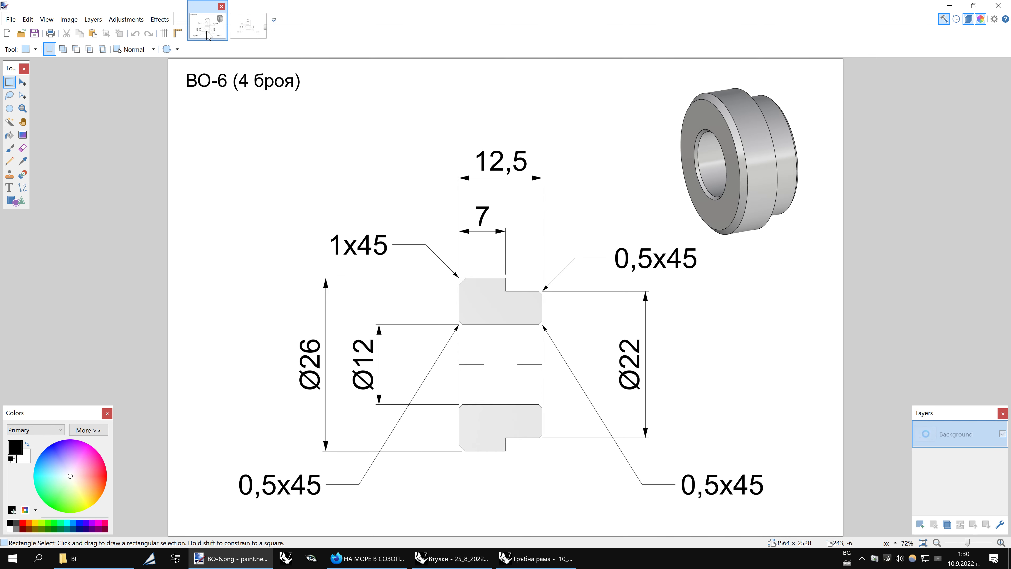
{"action": "left_click", "coordinate": [249, 27]}
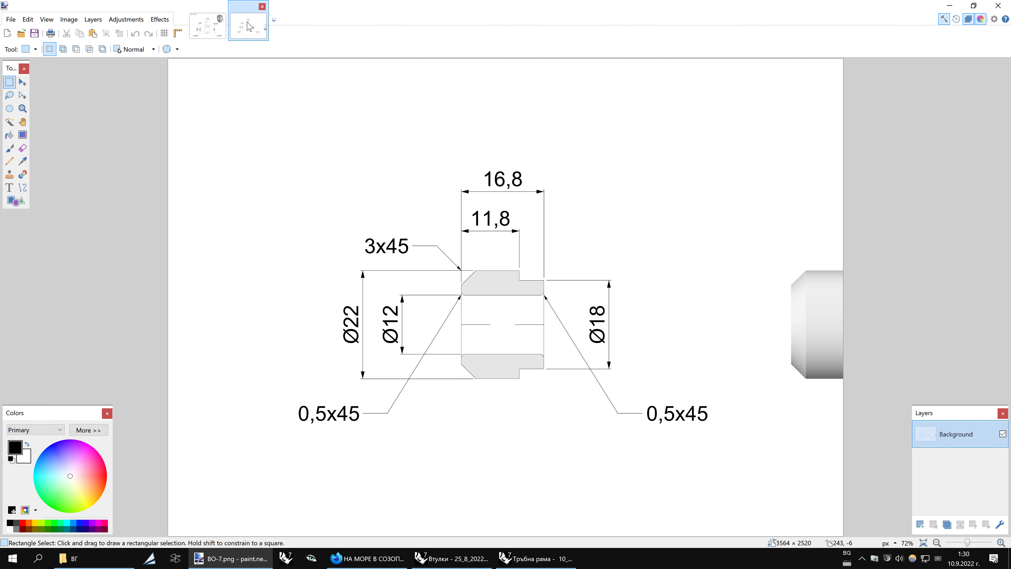
{"action": "left_click", "coordinate": [208, 28]}
{"action": "left_click", "coordinate": [239, 25]}
{"action": "left_click", "coordinate": [207, 28]}
{"action": "left_click", "coordinate": [249, 28]}
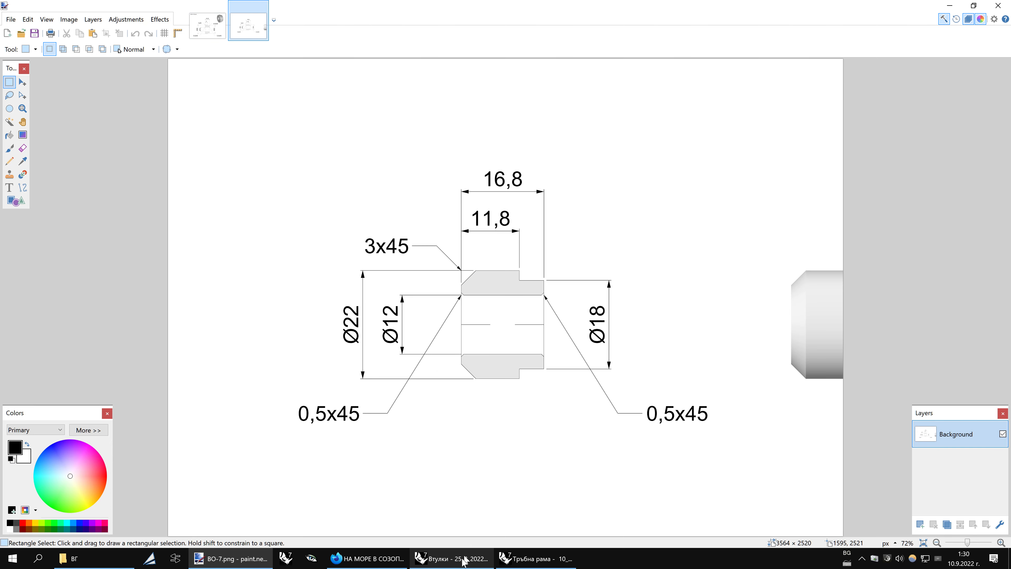
{"action": "left_click", "coordinate": [467, 557]}
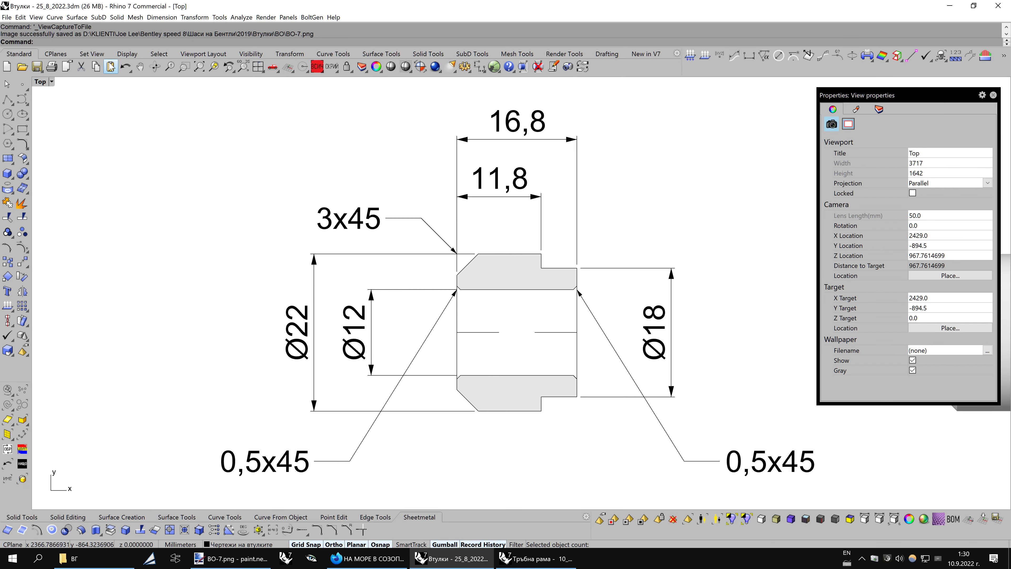
In wireframe, tighten the border frame by dragging its edge control points inward
{"action": "key", "text": "ctrl+alt+w"}
{"action": "scroll", "coordinate": [359, 212], "scroll_direction": "down", "scroll_amount": 2}
{"action": "scroll", "coordinate": [360, 211], "scroll_direction": "down", "scroll_amount": 2}
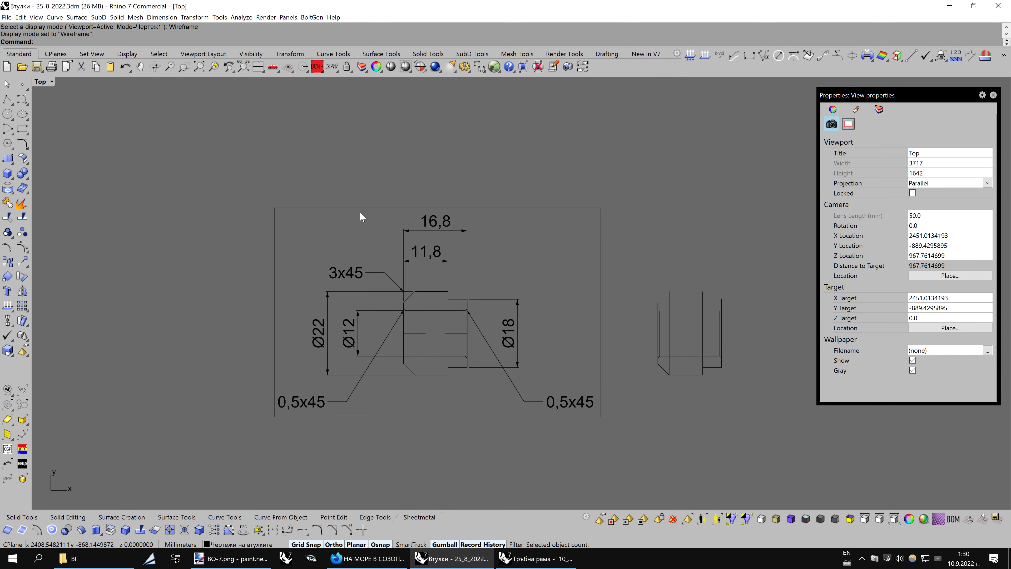
{"action": "left_click", "coordinate": [360, 208]}
{"action": "key", "text": "F10"}
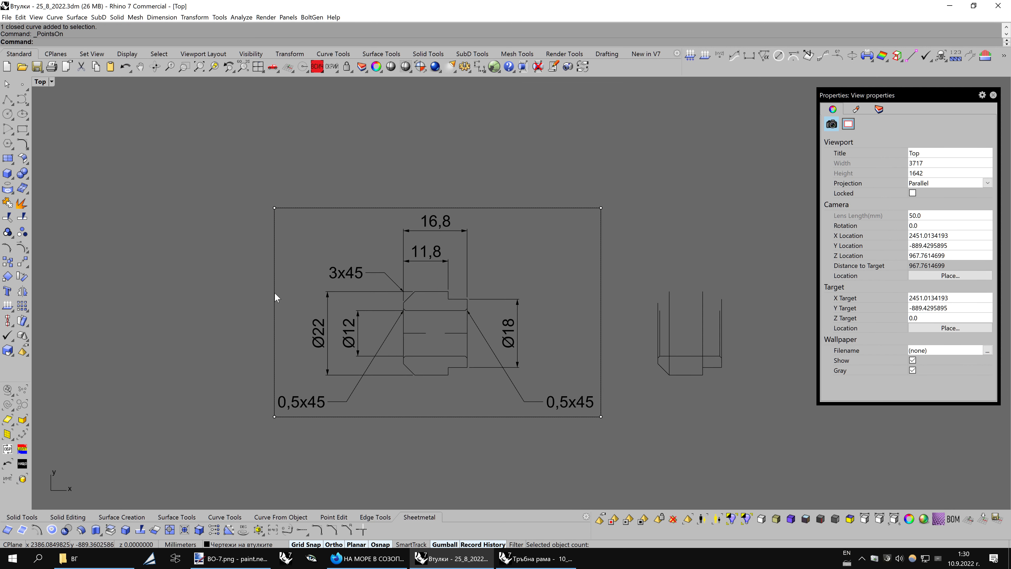
{"action": "left_click", "coordinate": [275, 294]}
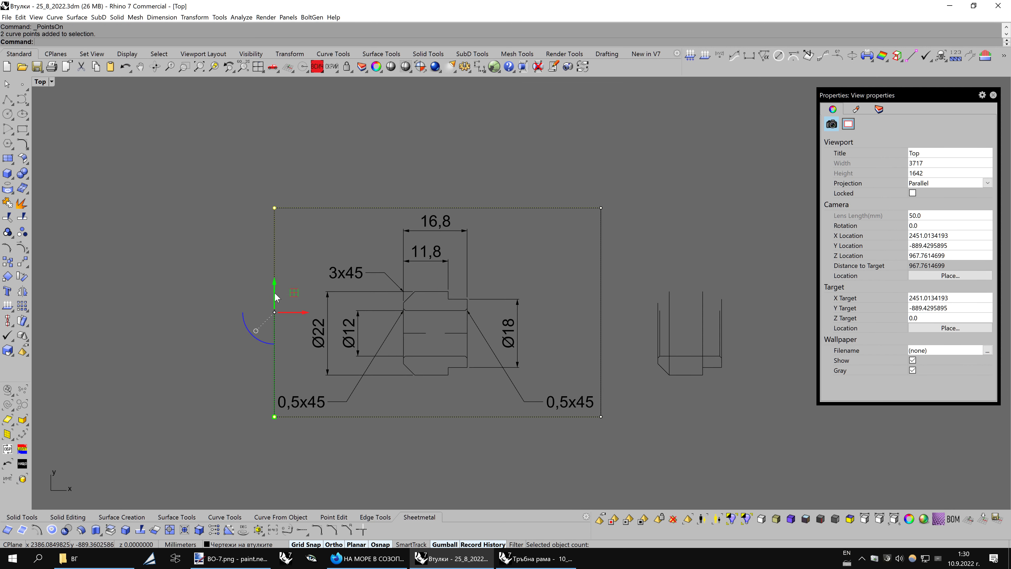
{"action": "left_click", "coordinate": [601, 309], "text": "shift"}
{"action": "left_click_drag", "start_coordinate": [276, 312], "coordinate": [301, 312]}
{"action": "left_click_drag", "start_coordinate": [443, 419], "coordinate": [438, 409]}
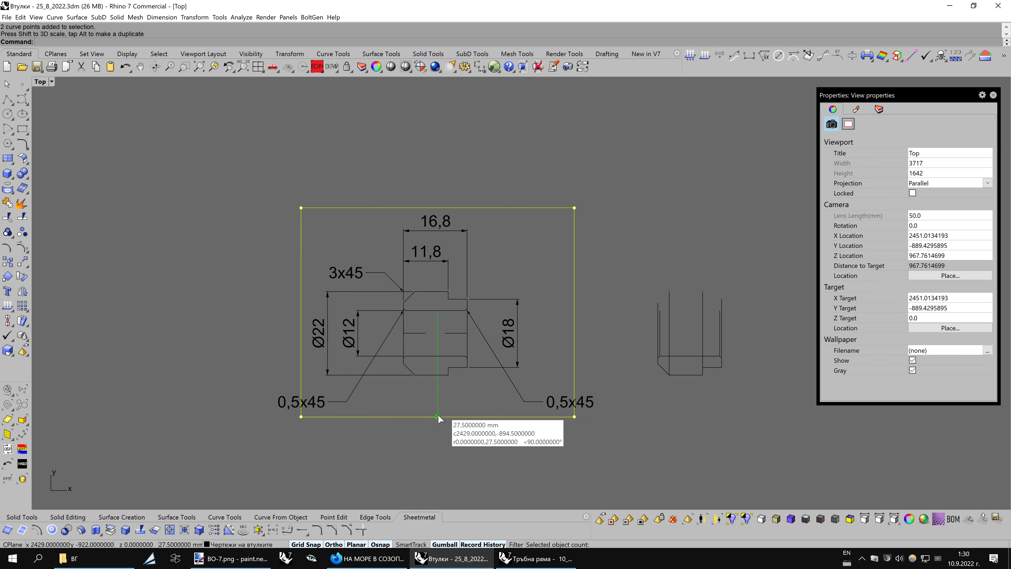
{"action": "key", "text": "Escape"}
Zoom to the frame, hide it, and switch to the white drawing display
{"action": "left_click", "coordinate": [477, 215]}
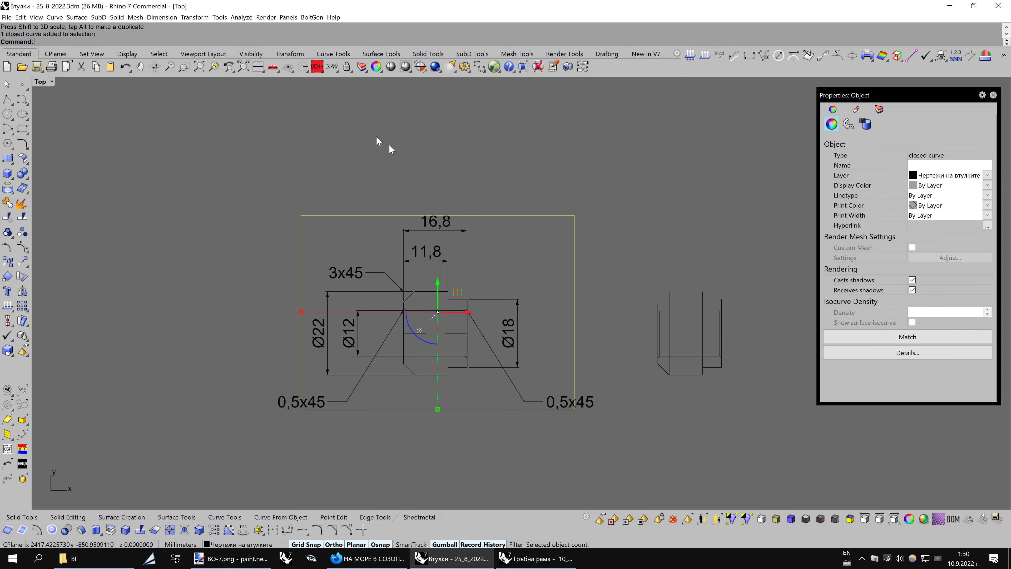
{"action": "left_click", "coordinate": [214, 67]}
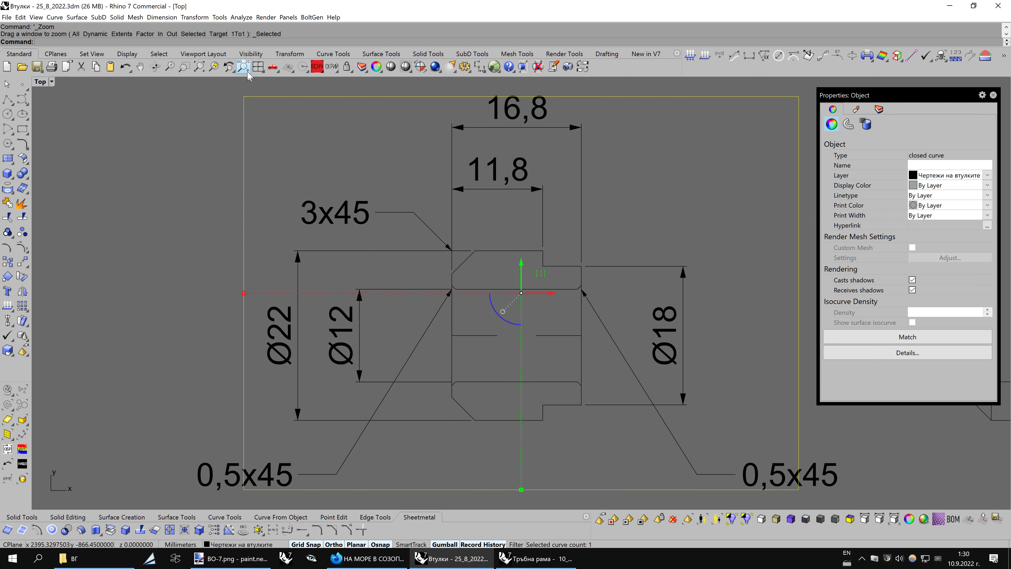
{"action": "left_click", "coordinate": [331, 66]}
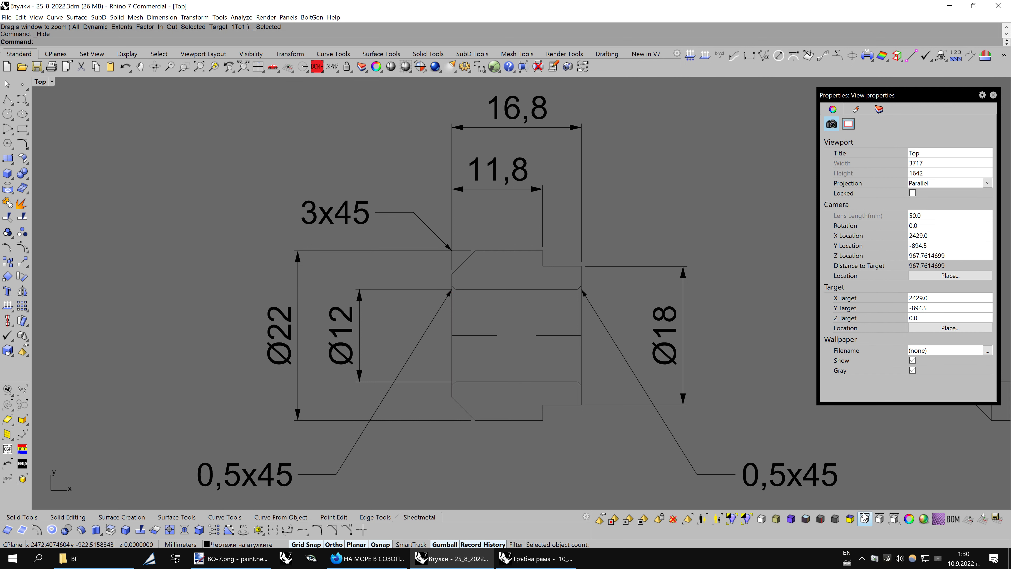
{"action": "left_click", "coordinate": [865, 518]}
Capture the Top view again, overwriting the existing BO-7.png
{"action": "left_click", "coordinate": [568, 67]}
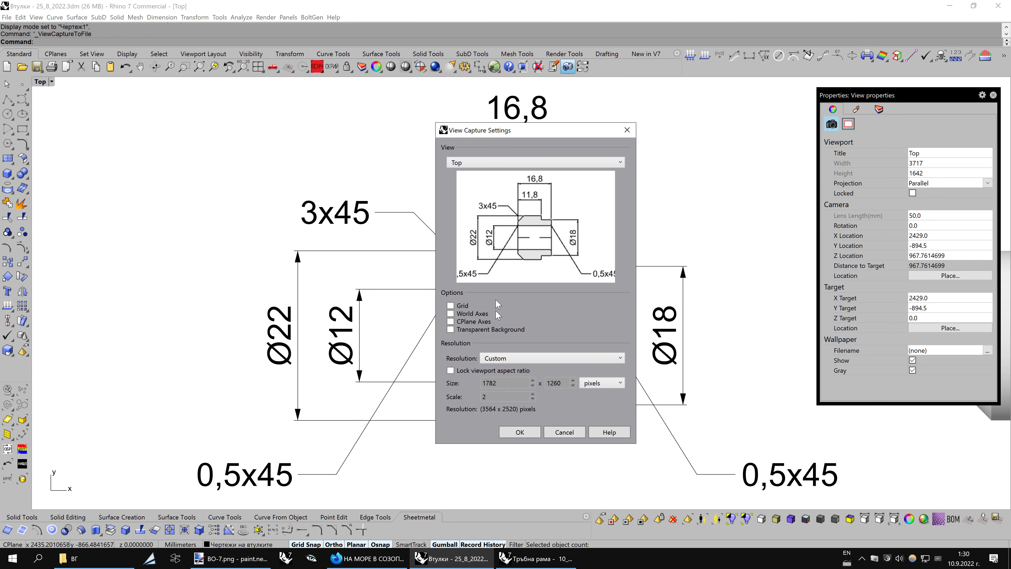
{"action": "left_click", "coordinate": [516, 431]}
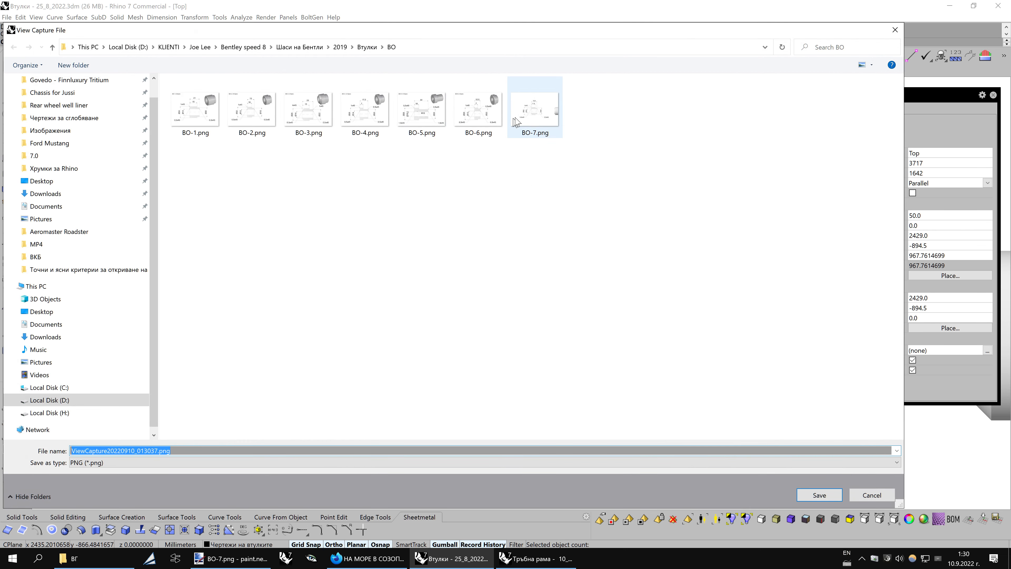
{"action": "left_click", "coordinate": [528, 115]}
{"action": "left_click", "coordinate": [819, 495]}
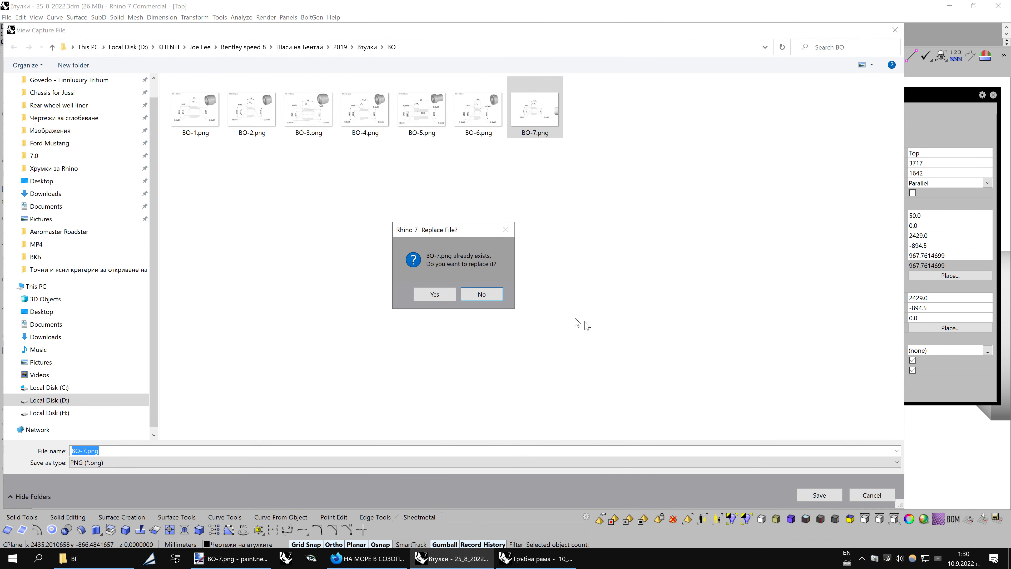
{"action": "left_click", "coordinate": [451, 298]}
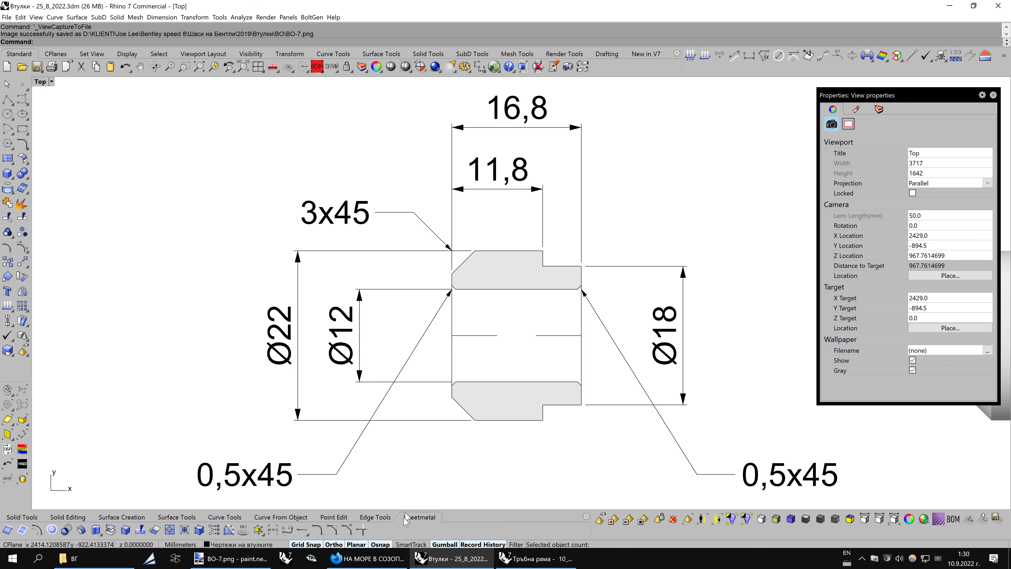
{"action": "left_click", "coordinate": [231, 558]}
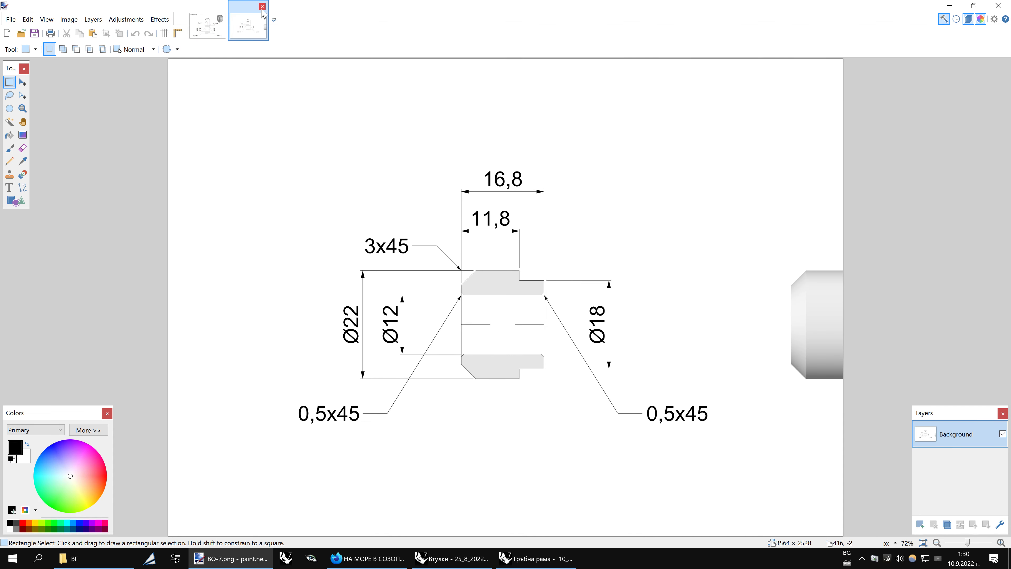
Reopen the updated BO-7.png, compare it against BO-6, then return to the Rhino bushings model
{"action": "left_click", "coordinate": [262, 7]}
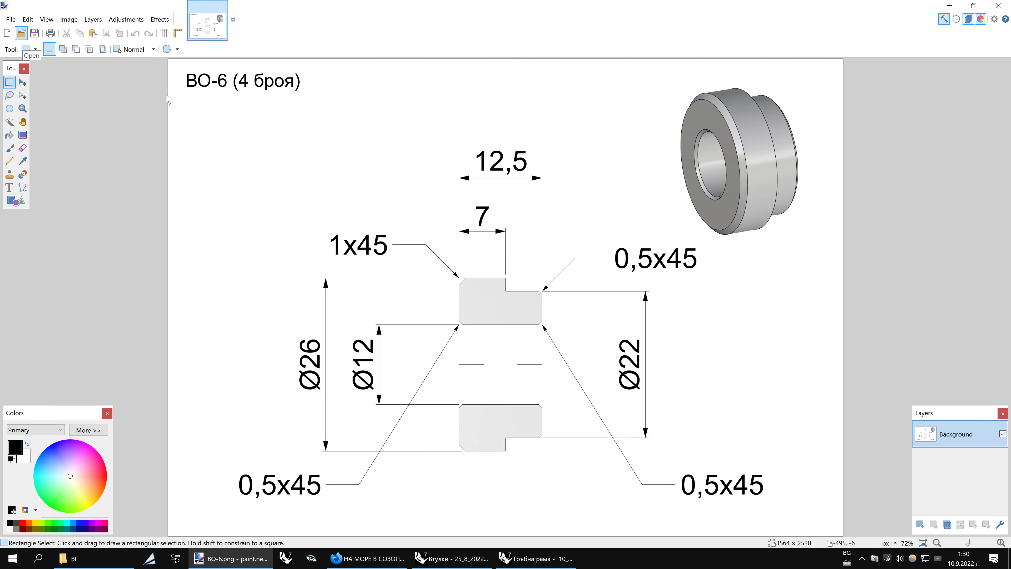
{"action": "double_click", "coordinate": [511, 96]}
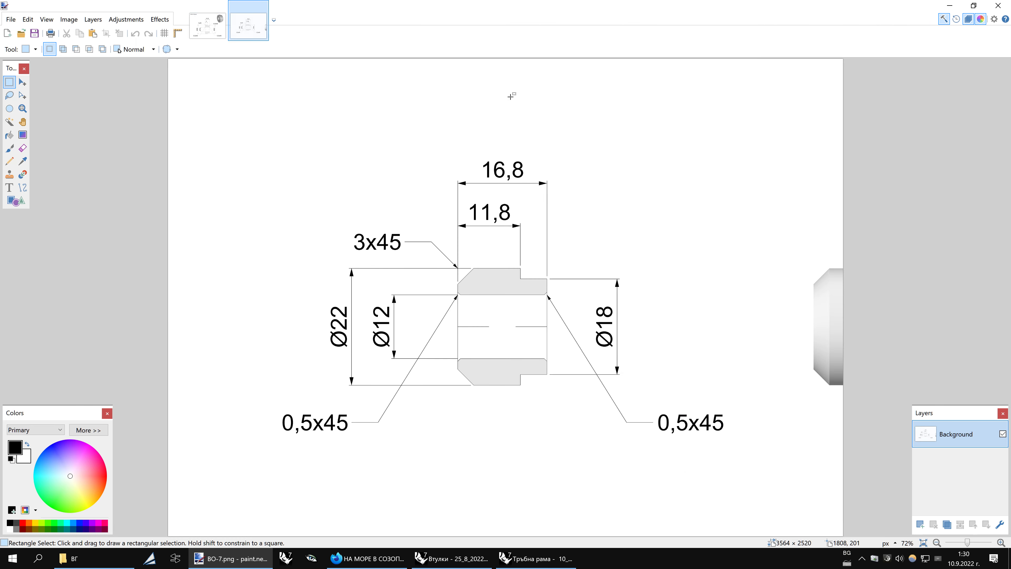
{"action": "left_click", "coordinate": [215, 28]}
{"action": "left_click", "coordinate": [247, 26]}
{"action": "left_click", "coordinate": [210, 29]}
{"action": "left_click", "coordinate": [247, 26]}
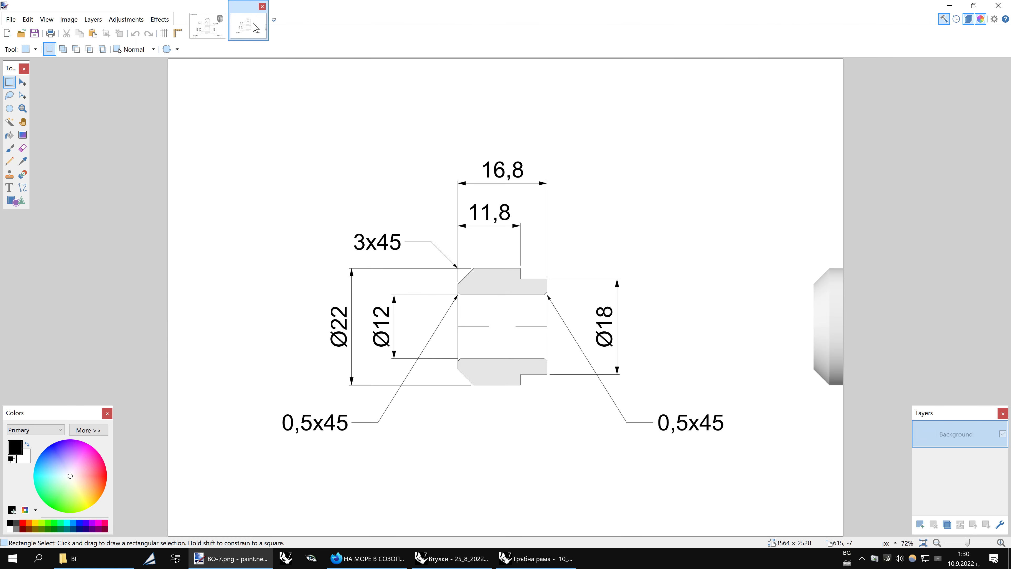
{"action": "left_click", "coordinate": [213, 23]}
{"action": "left_click", "coordinate": [245, 24]}
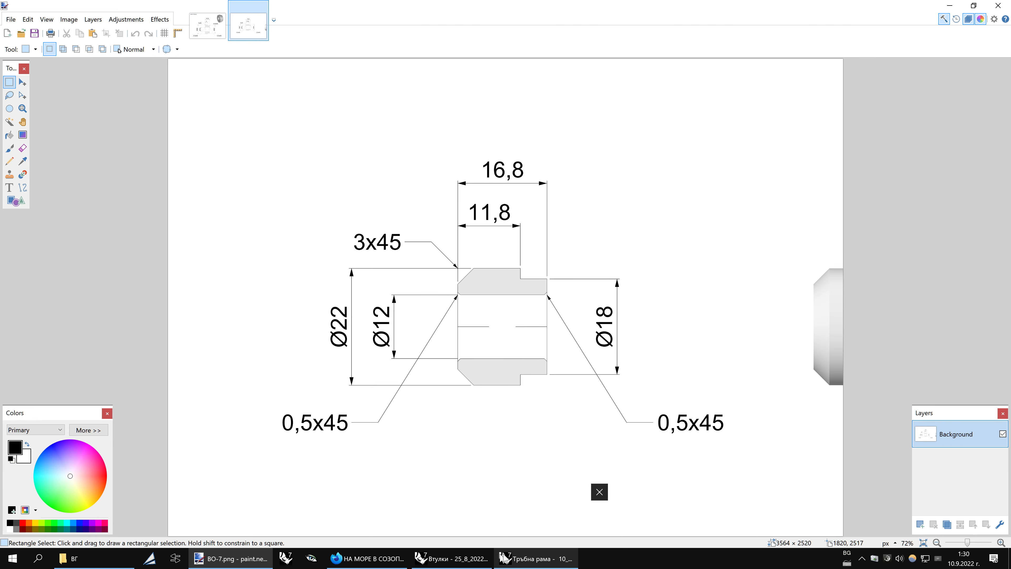
{"action": "left_click", "coordinate": [525, 529]}
{"action": "left_click", "coordinate": [452, 559]}
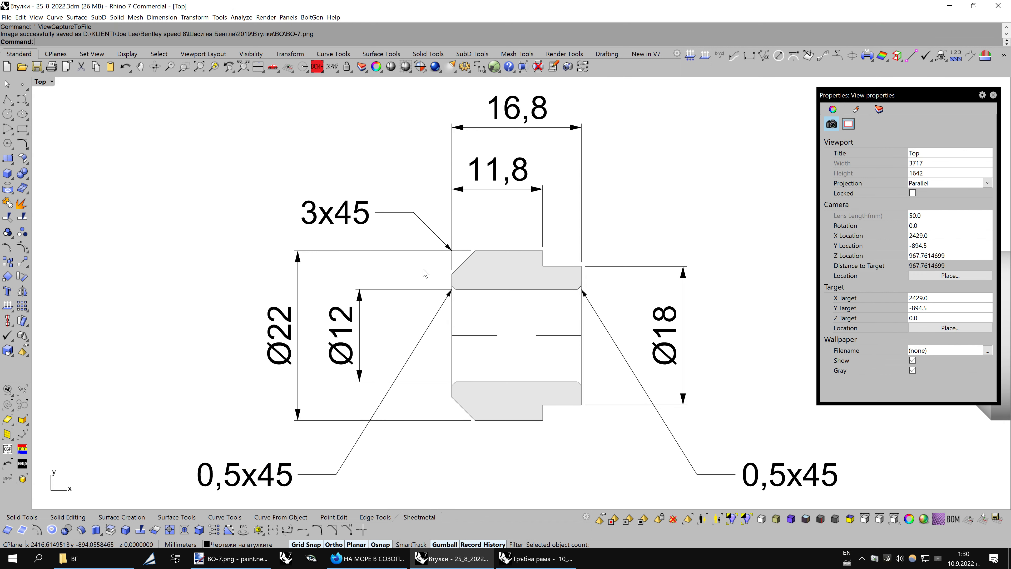
Unhide the frame, shrink it closer around the drawing, zoom to it and hide it
{"action": "left_click", "coordinate": [125, 68]}
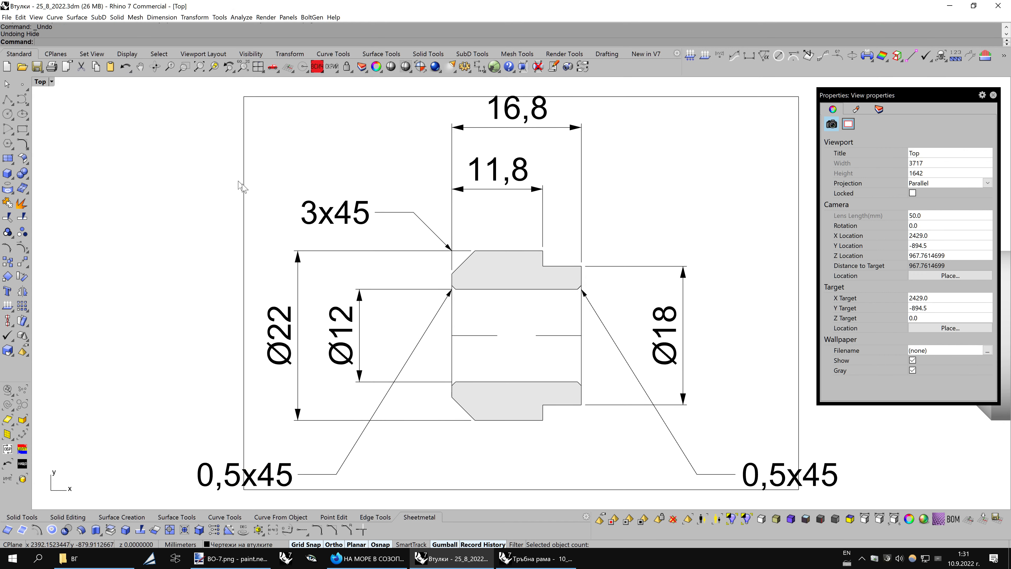
{"action": "left_click", "coordinate": [249, 199]}
{"action": "left_click_drag", "start_coordinate": [244, 293], "coordinate": [274, 293]}
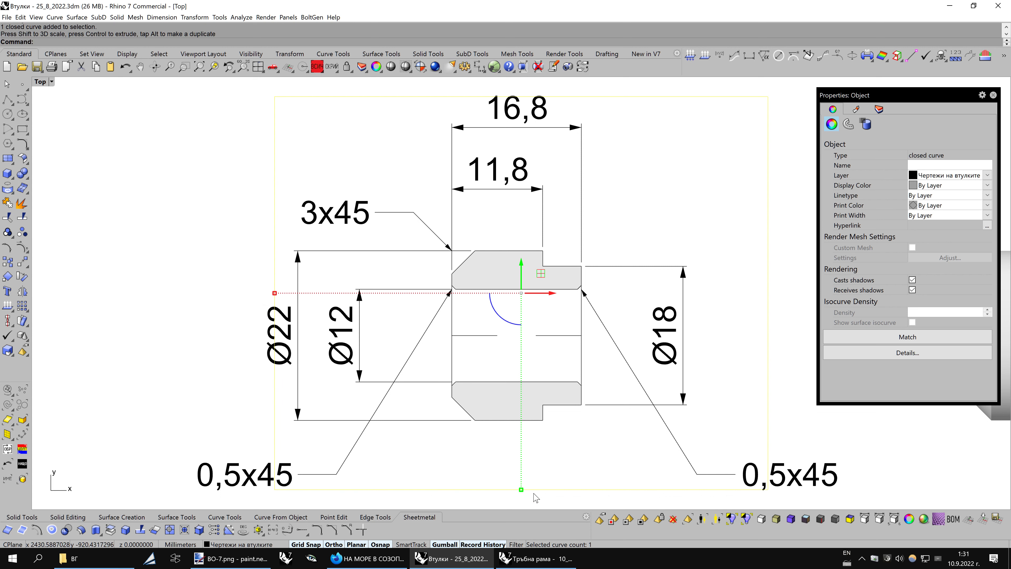
{"action": "left_click_drag", "start_coordinate": [521, 489], "coordinate": [522, 474]}
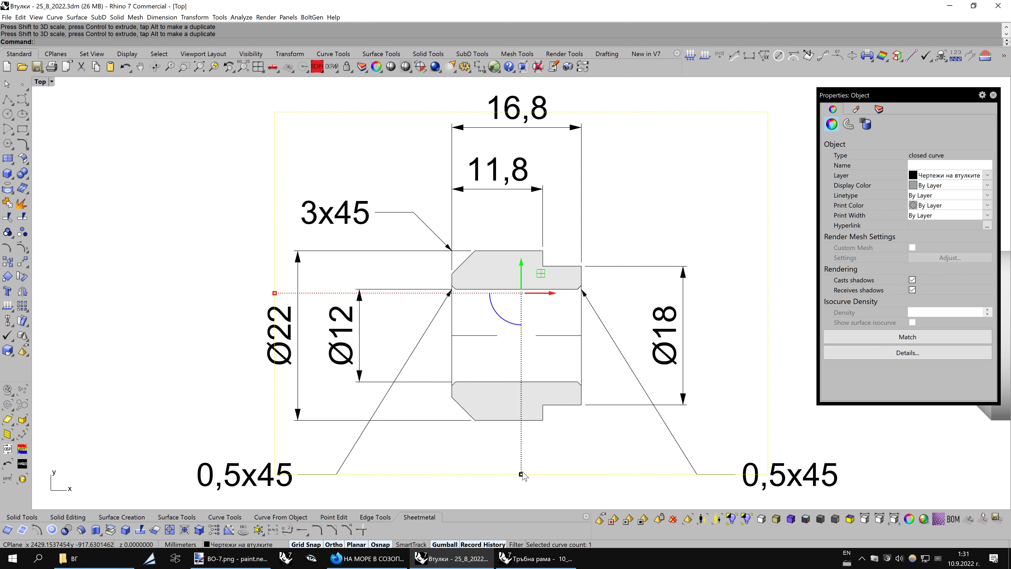
{"action": "left_click", "coordinate": [204, 71]}
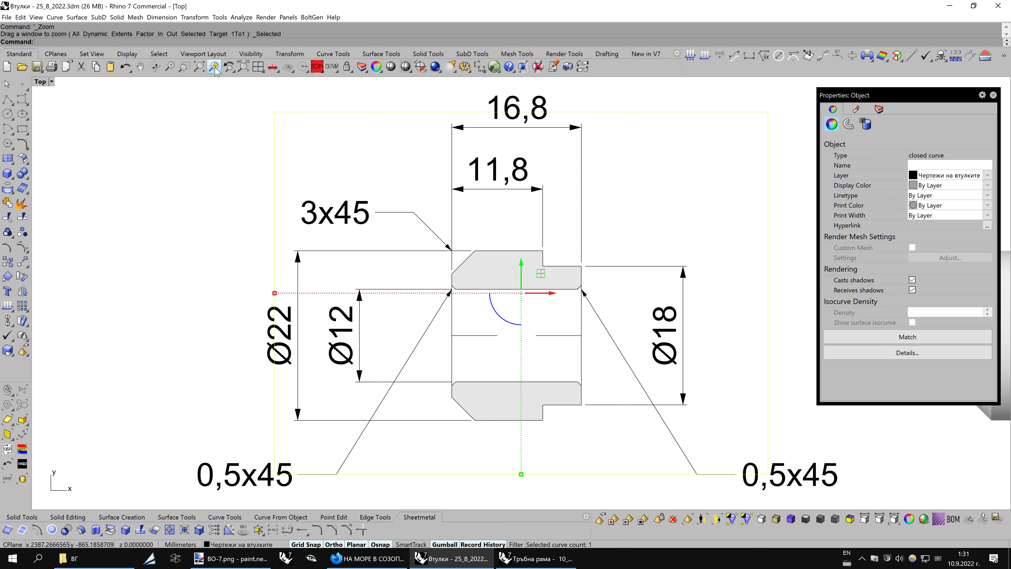
{"action": "left_click", "coordinate": [334, 70]}
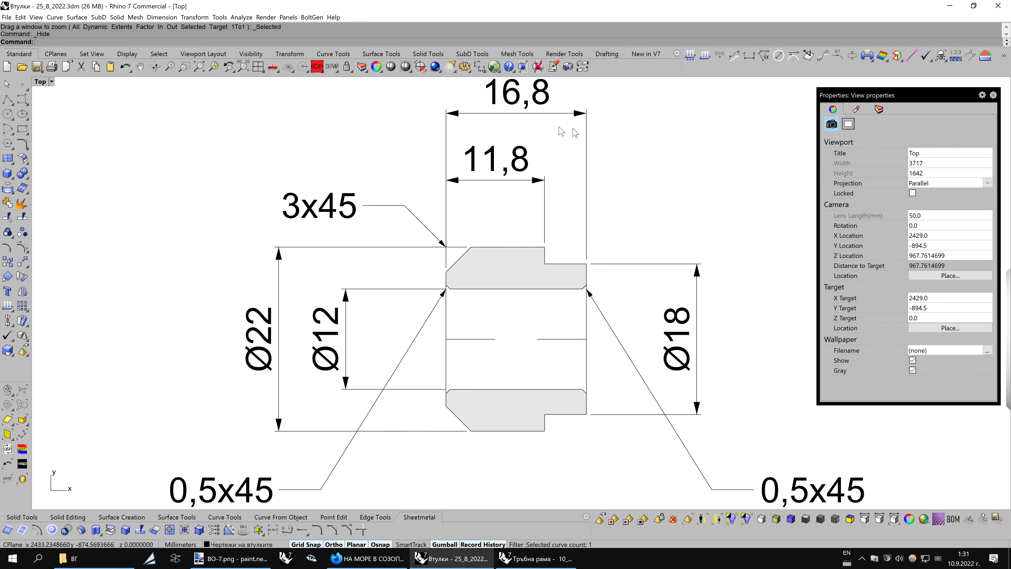
Capture the view once more, overwriting BO-7.png
{"action": "left_click", "coordinate": [568, 67]}
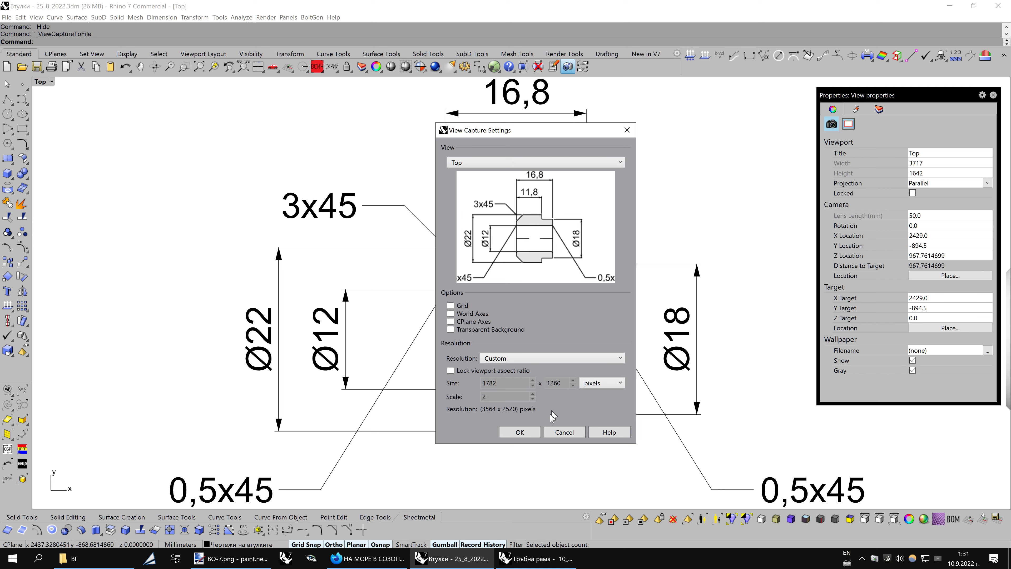
{"action": "left_click", "coordinate": [531, 434]}
{"action": "left_click", "coordinate": [529, 119]}
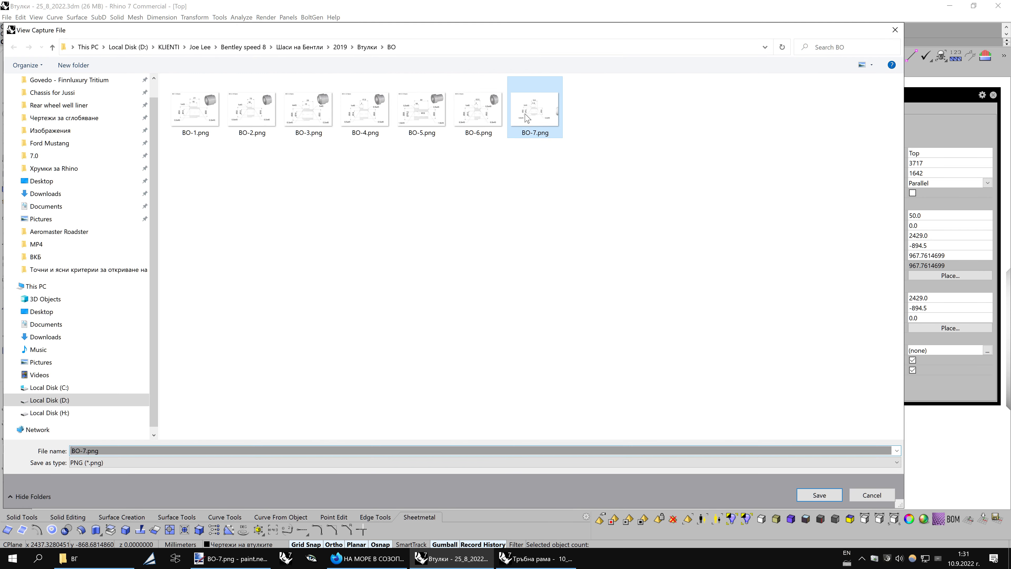
{"action": "left_click", "coordinate": [816, 496]}
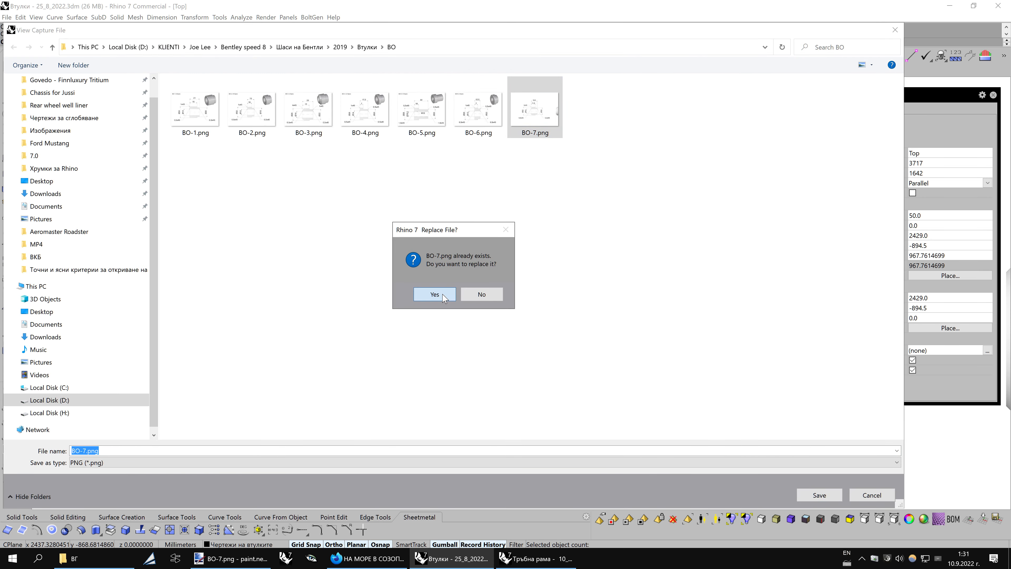
{"action": "left_click", "coordinate": [444, 298]}
{"action": "left_click", "coordinate": [231, 559]}
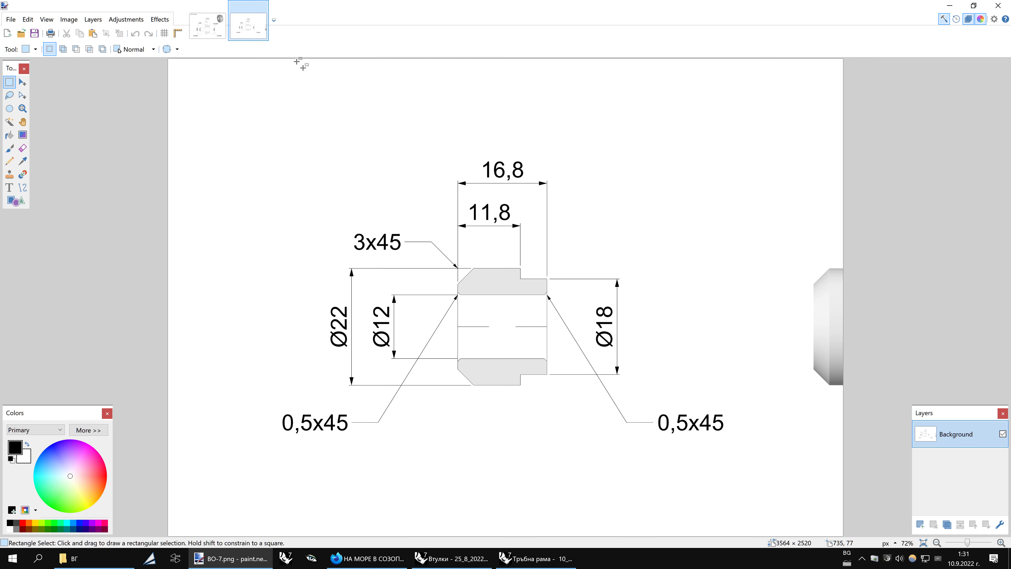
Reload BO-7.png with the tighter capture, check it against BO-6, then restore Rhino's four viewports
{"action": "left_click", "coordinate": [265, 8]}
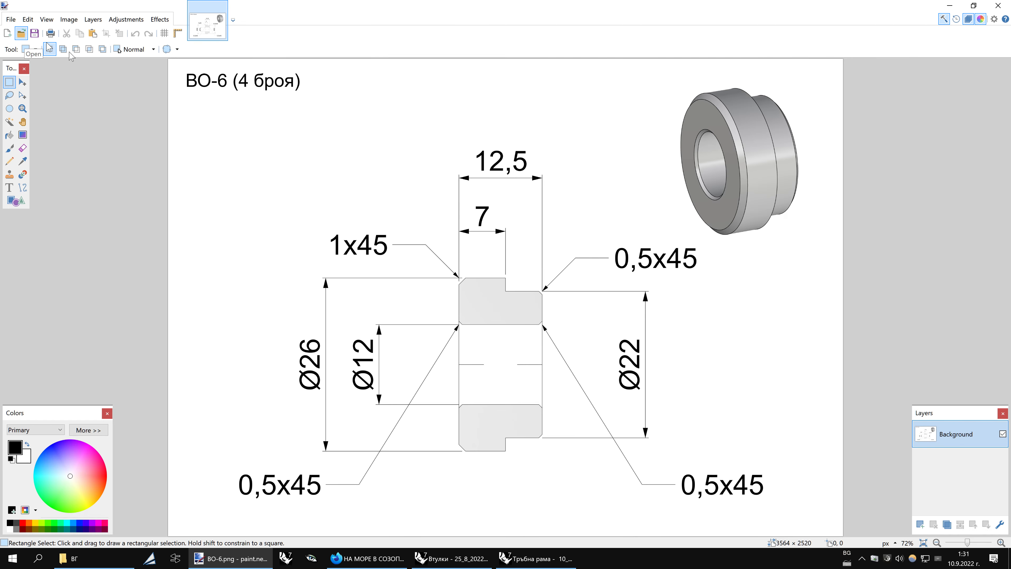
{"action": "left_click", "coordinate": [21, 33]}
{"action": "left_click", "coordinate": [514, 96]}
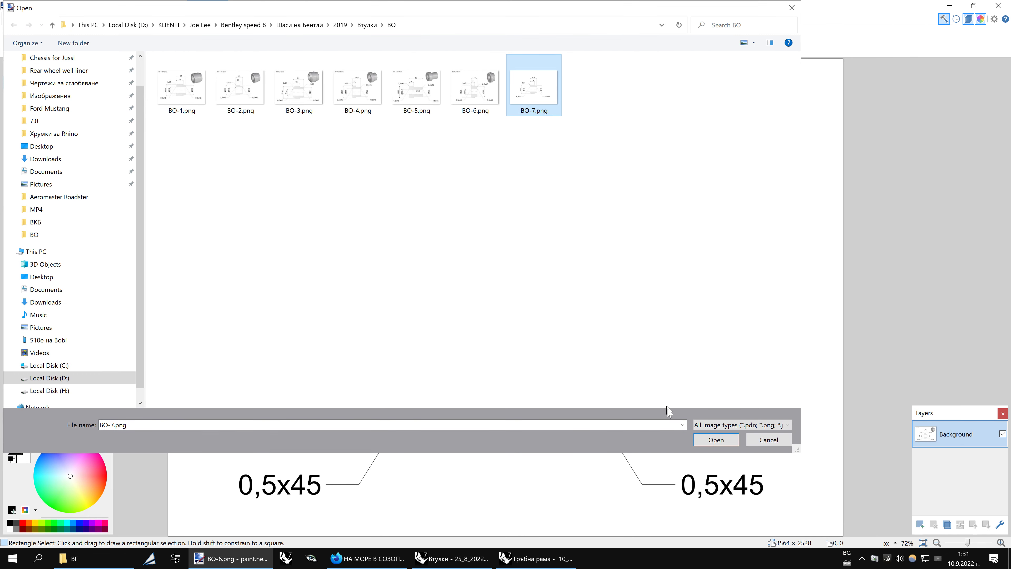
{"action": "left_click", "coordinate": [703, 443]}
{"action": "left_click", "coordinate": [210, 29]}
{"action": "left_click", "coordinate": [247, 30]}
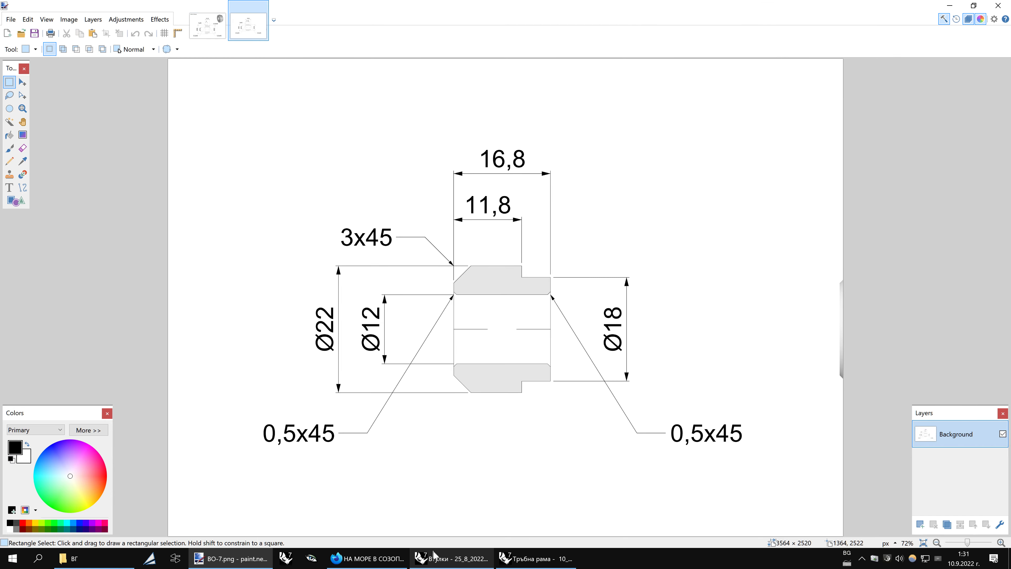
{"action": "mouse_move", "coordinate": [452, 557]}
{"action": "left_click", "coordinate": [573, 518]}
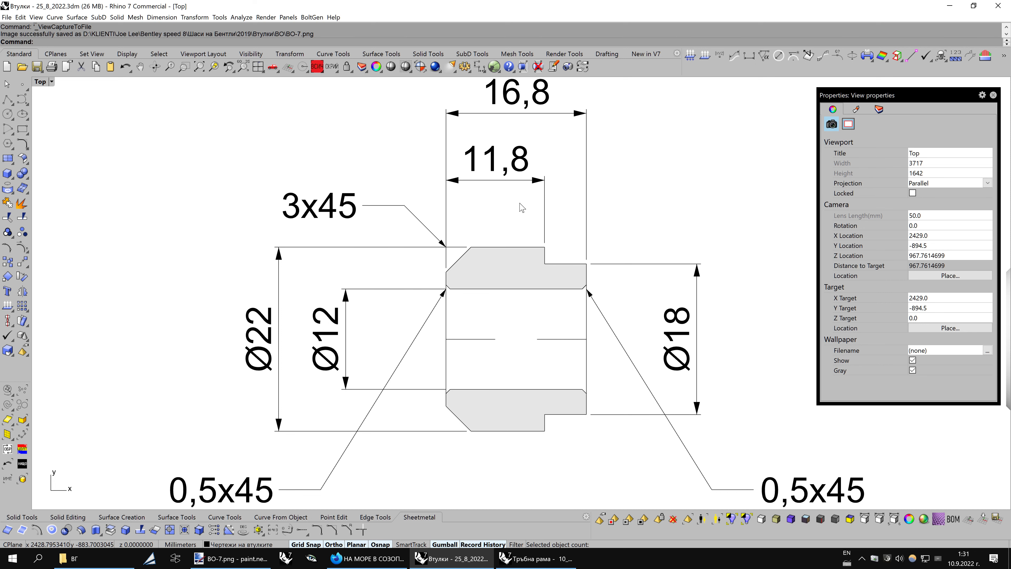
{"action": "double_click", "coordinate": [40, 83]}
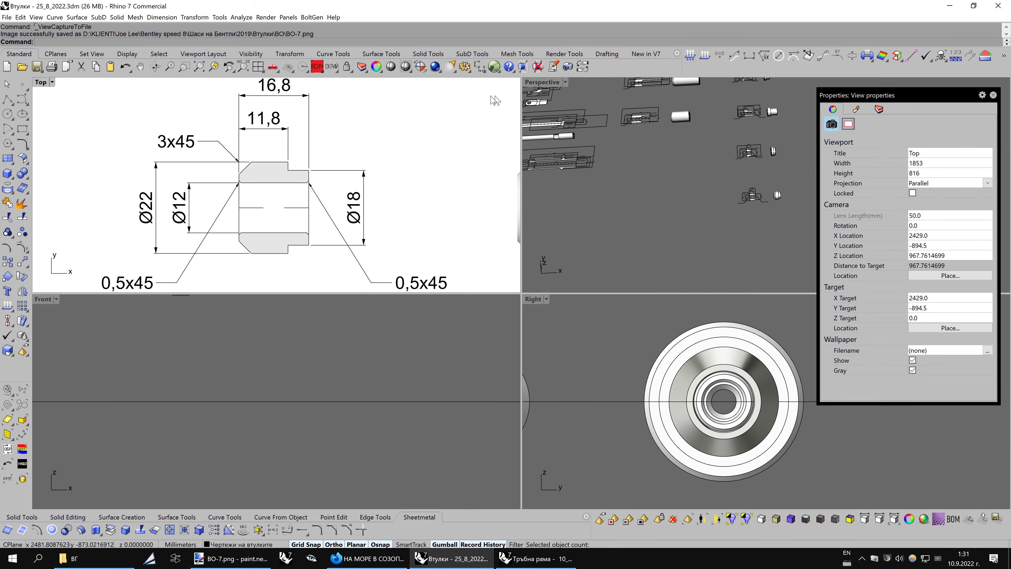
Unhide the frame, maximize the Perspective view and zoom in on the bushing
{"action": "left_click", "coordinate": [125, 67]}
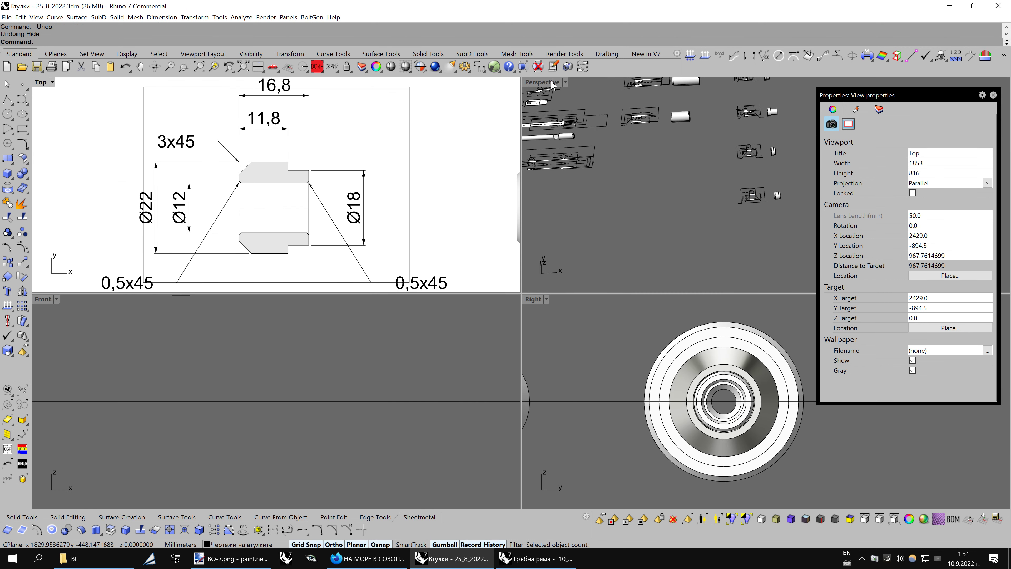
{"action": "double_click", "coordinate": [550, 82]}
{"action": "scroll", "coordinate": [697, 274], "scroll_direction": "up", "scroll_amount": 2}
{"action": "scroll", "coordinate": [697, 275], "scroll_direction": "up", "scroll_amount": 3}
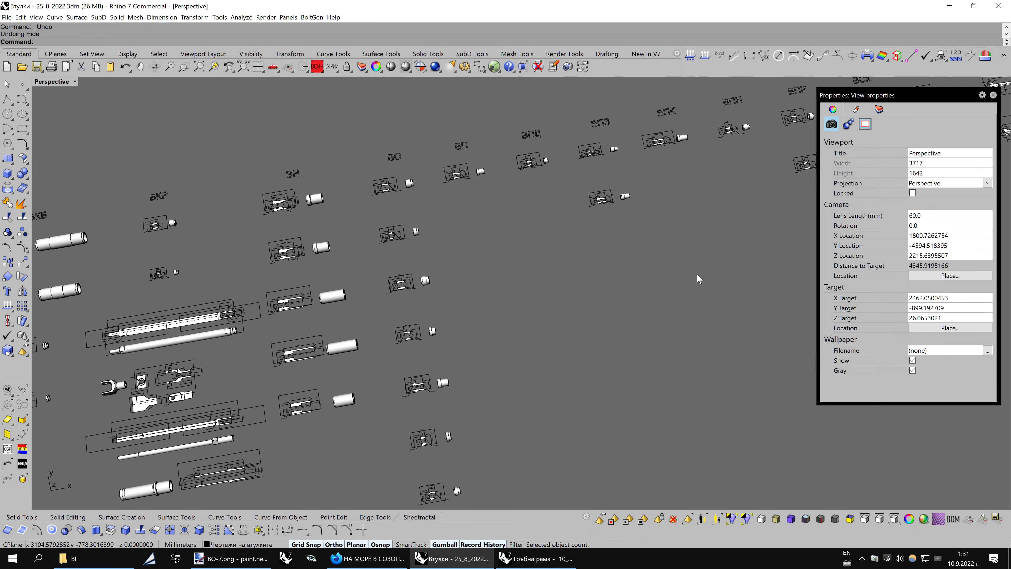
{"action": "scroll", "coordinate": [697, 275], "scroll_direction": "up", "scroll_amount": 3}
{"action": "scroll", "coordinate": [697, 274], "scroll_direction": "up", "scroll_amount": 2}
{"action": "scroll", "coordinate": [697, 278], "scroll_direction": "down", "scroll_amount": 2}
{"action": "scroll", "coordinate": [697, 278], "scroll_direction": "down", "scroll_amount": 2}
{"action": "scroll", "coordinate": [697, 278], "scroll_direction": "down", "scroll_amount": 2}
{"action": "scroll", "coordinate": [698, 278], "scroll_direction": "down", "scroll_amount": 2}
{"action": "scroll", "coordinate": [698, 275], "scroll_direction": "up", "scroll_amount": 3}
{"action": "scroll", "coordinate": [589, 312], "scroll_direction": "up", "scroll_amount": 2}
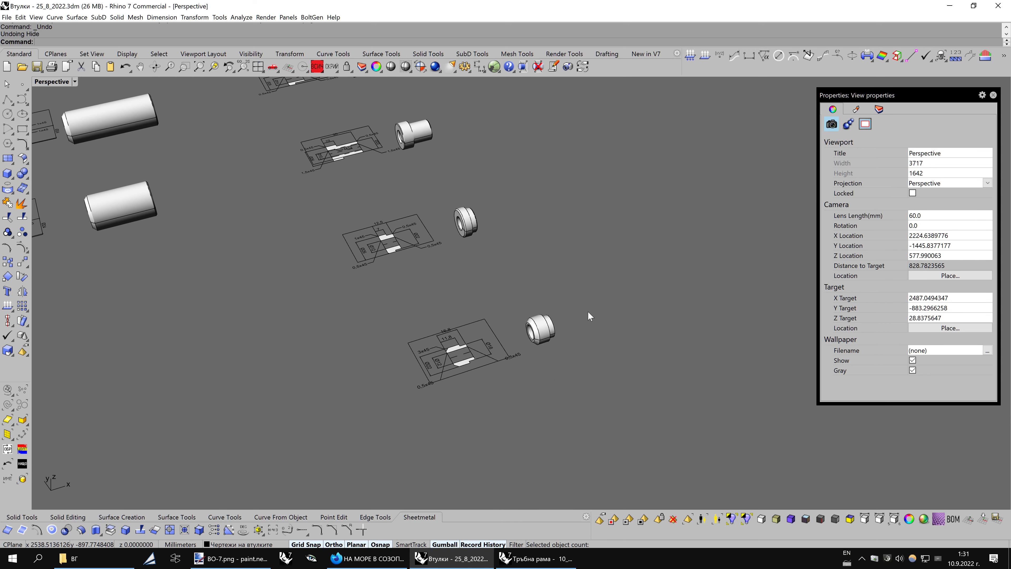
{"action": "scroll", "coordinate": [605, 309], "scroll_direction": "up", "scroll_amount": 2}
{"action": "scroll", "coordinate": [605, 309], "scroll_direction": "up", "scroll_amount": 2}
{"action": "scroll", "coordinate": [605, 308], "scroll_direction": "up", "scroll_amount": 2}
{"action": "scroll", "coordinate": [604, 309], "scroll_direction": "up", "scroll_amount": 2}
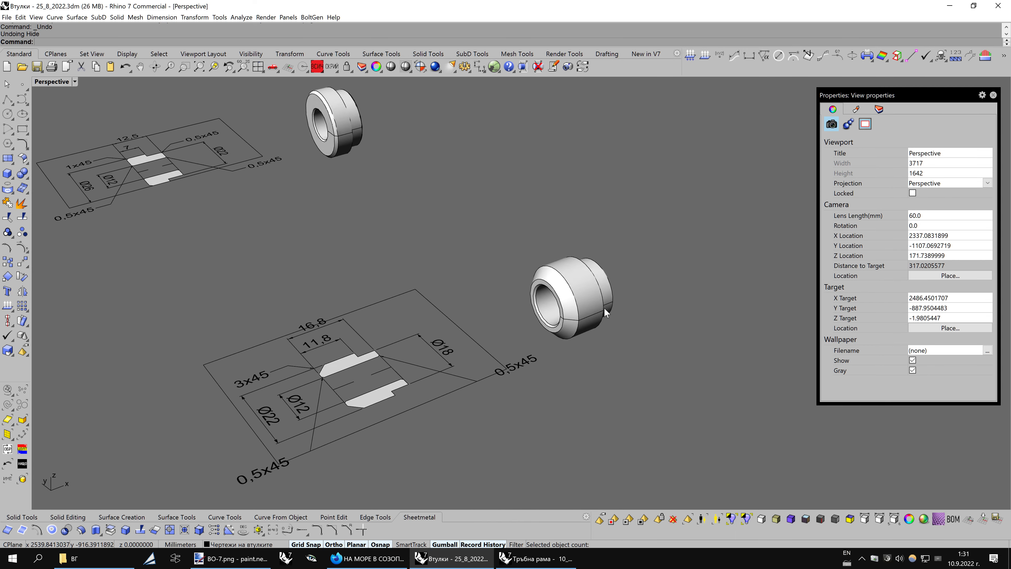
{"action": "scroll", "coordinate": [604, 309], "scroll_direction": "up", "scroll_amount": 2}
{"action": "scroll", "coordinate": [605, 309], "scroll_direction": "up", "scroll_amount": 2}
Set the Perspective view to Shaded and frame the bushing close up
{"action": "left_click", "coordinate": [391, 67]}
{"action": "scroll", "coordinate": [733, 339], "scroll_direction": "up", "scroll_amount": 1}
{"action": "scroll", "coordinate": [736, 332], "scroll_direction": "up", "scroll_amount": 2}
{"action": "scroll", "coordinate": [738, 330], "scroll_direction": "up", "scroll_amount": 2}
{"action": "scroll", "coordinate": [738, 330], "scroll_direction": "up", "scroll_amount": 1}
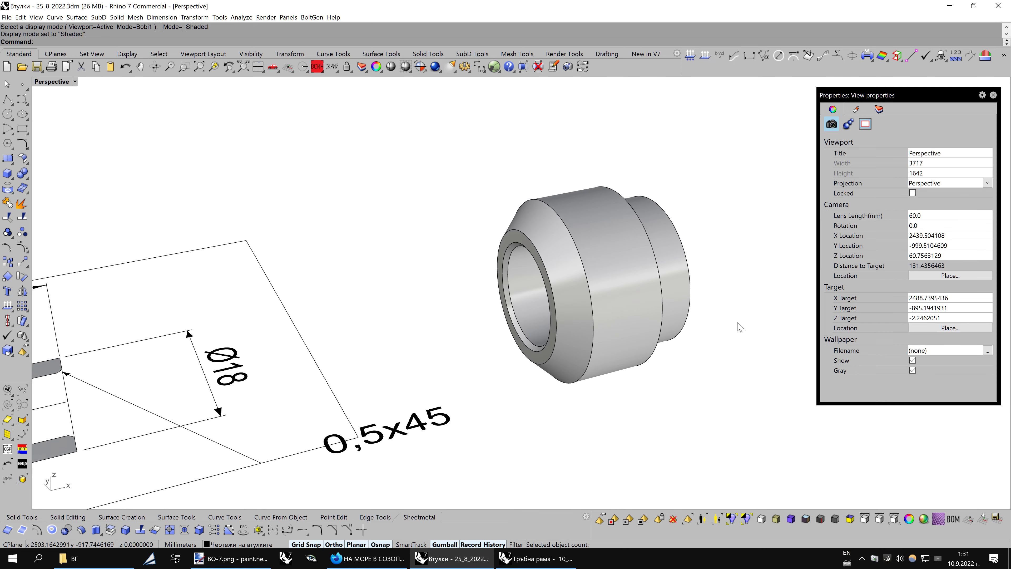
{"action": "scroll", "coordinate": [739, 328], "scroll_direction": "up", "scroll_amount": 2}
{"action": "scroll", "coordinate": [738, 326], "scroll_direction": "down", "scroll_amount": 1}
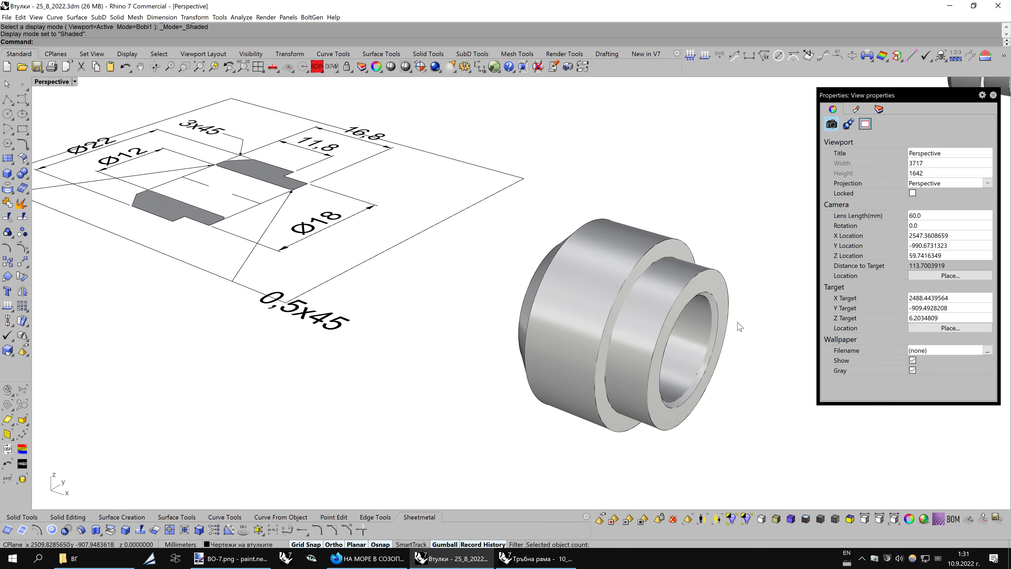
{"action": "scroll", "coordinate": [738, 326], "scroll_direction": "up", "scroll_amount": 1}
{"action": "scroll", "coordinate": [739, 326], "scroll_direction": "up", "scroll_amount": 1}
{"action": "scroll", "coordinate": [739, 327], "scroll_direction": "down", "scroll_amount": 1}
{"action": "scroll", "coordinate": [739, 326], "scroll_direction": "down", "scroll_amount": 1}
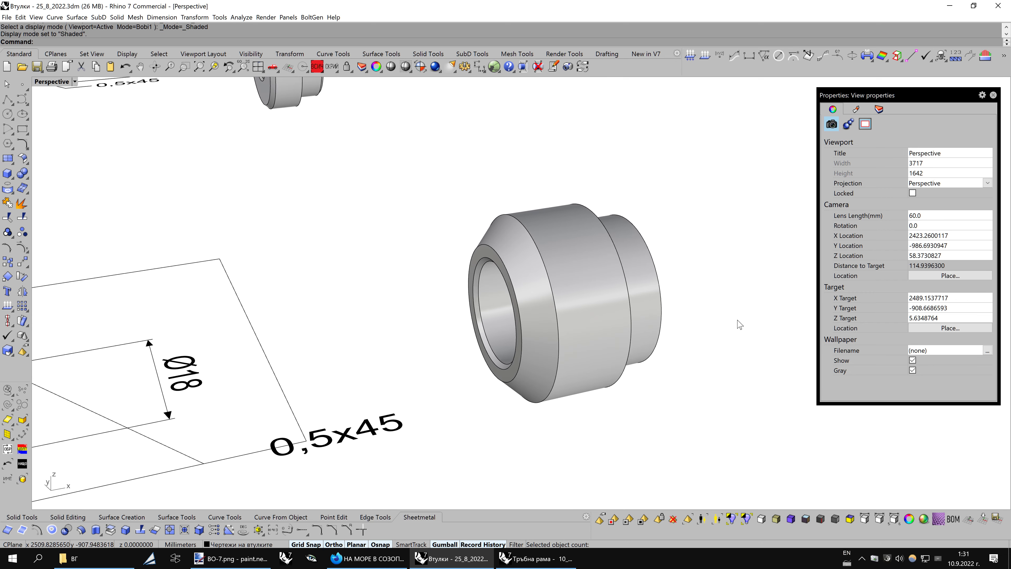
{"action": "scroll", "coordinate": [739, 325], "scroll_direction": "down", "scroll_amount": 1}
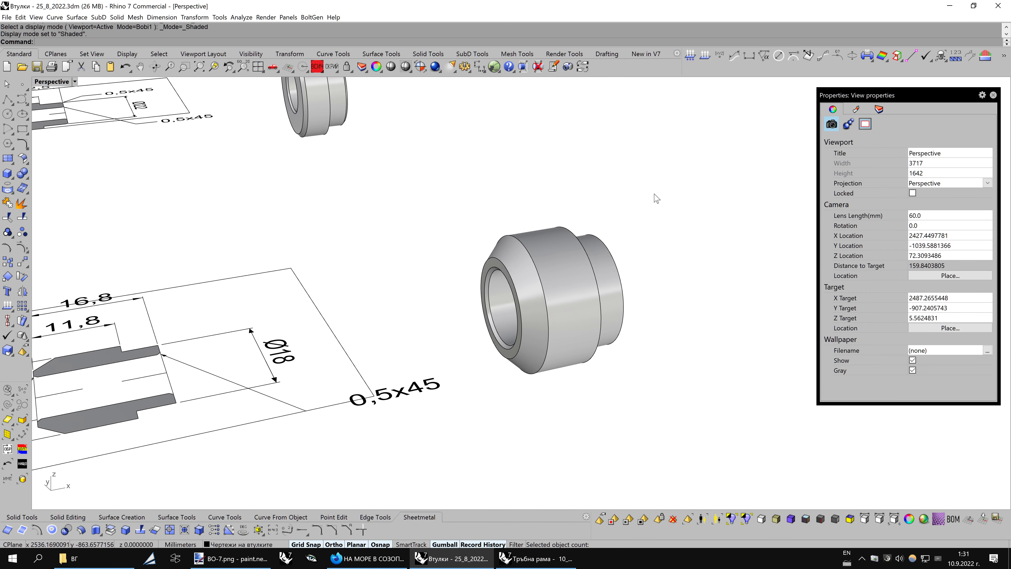
{"action": "left_click", "coordinate": [231, 558]}
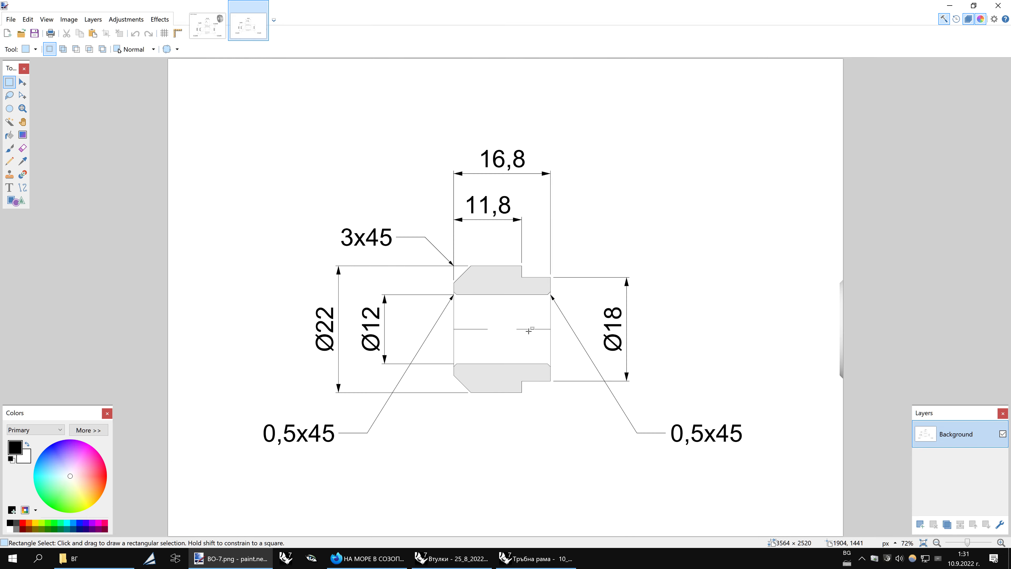
Add a new layer to BO-7 with its blend mode set to Multiply
{"action": "left_click", "coordinate": [920, 524]}
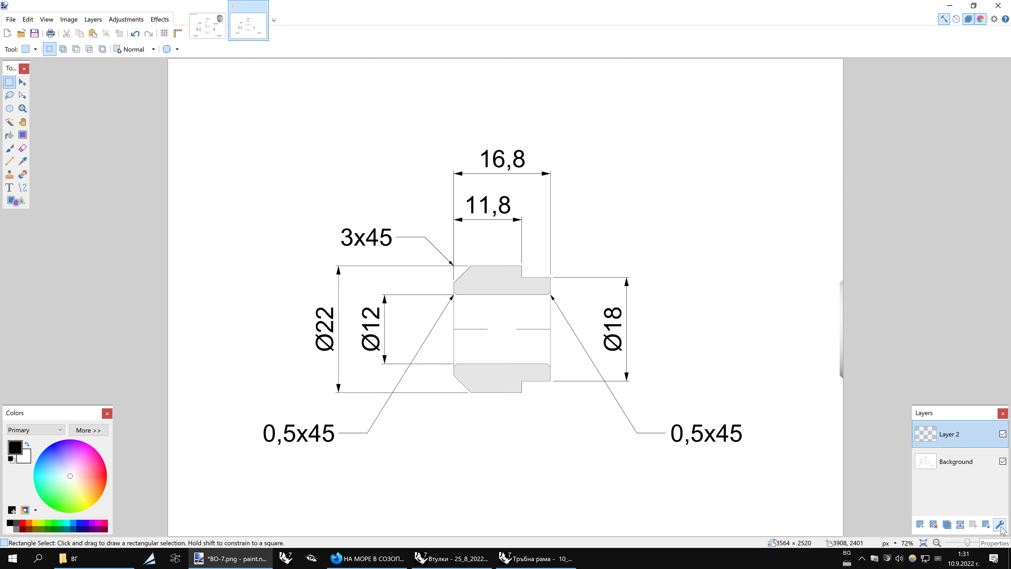
{"action": "left_click", "coordinate": [999, 524]}
{"action": "left_click", "coordinate": [455, 284]}
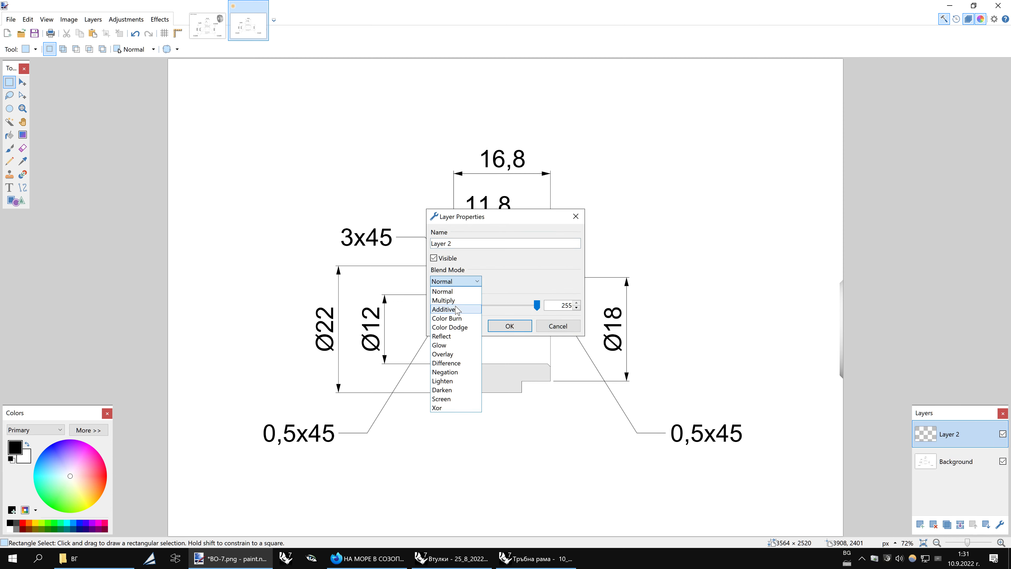
{"action": "left_click", "coordinate": [456, 308]}
{"action": "left_click", "coordinate": [469, 282]}
{"action": "scroll", "coordinate": [469, 289], "scroll_direction": "up", "scroll_amount": 3}
{"action": "left_click", "coordinate": [454, 290]}
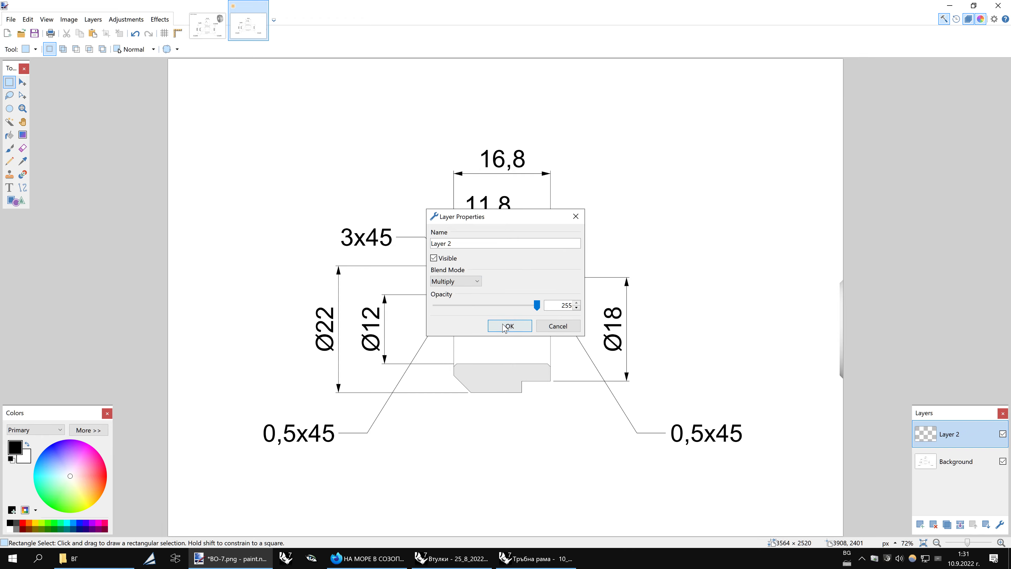
{"action": "left_click", "coordinate": [510, 326]}
Paste a Rhino bushing screenshot onto the layer, then re-orbit in Rhino and paste a fresh one
{"action": "key", "text": "ctrl+v"}
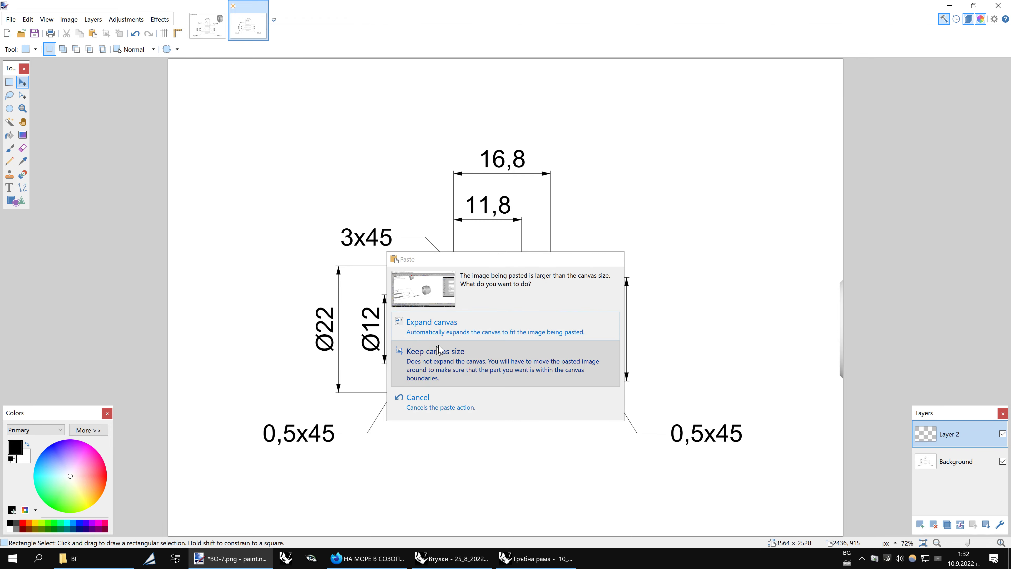
{"action": "left_click", "coordinate": [432, 359]}
{"action": "left_click_drag", "start_coordinate": [522, 315], "coordinate": [503, 336]}
{"action": "key", "text": "alt+Tab"}
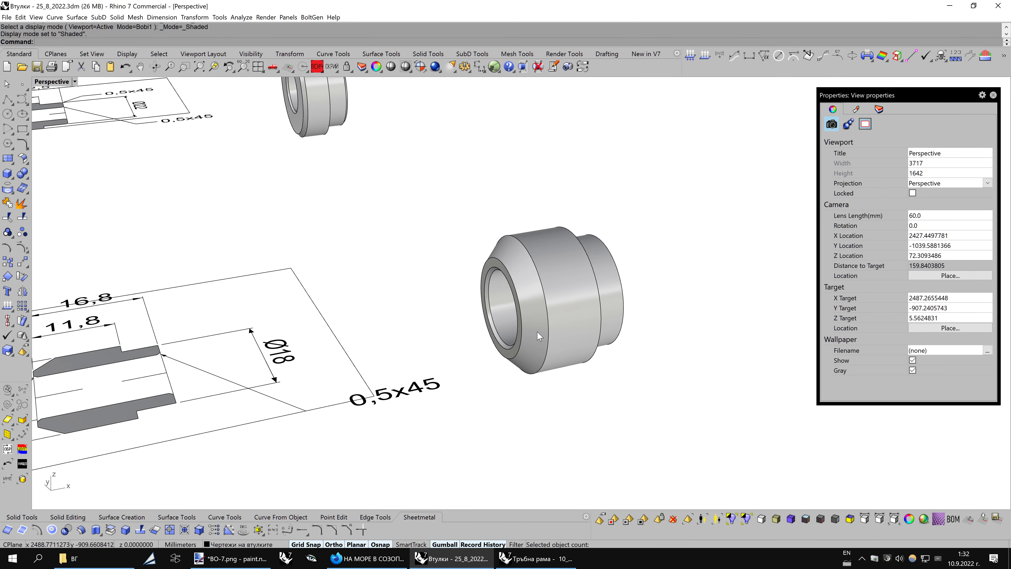
{"action": "scroll", "coordinate": [539, 336], "scroll_direction": "up", "scroll_amount": 2}
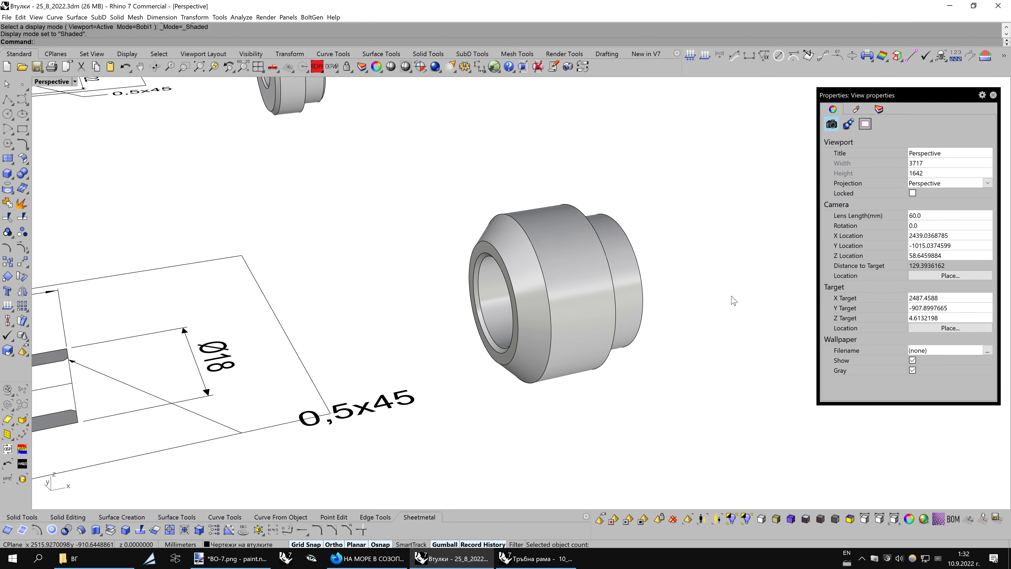
{"action": "right_click_drag", "start_coordinate": [733, 301], "coordinate": [736, 300]}
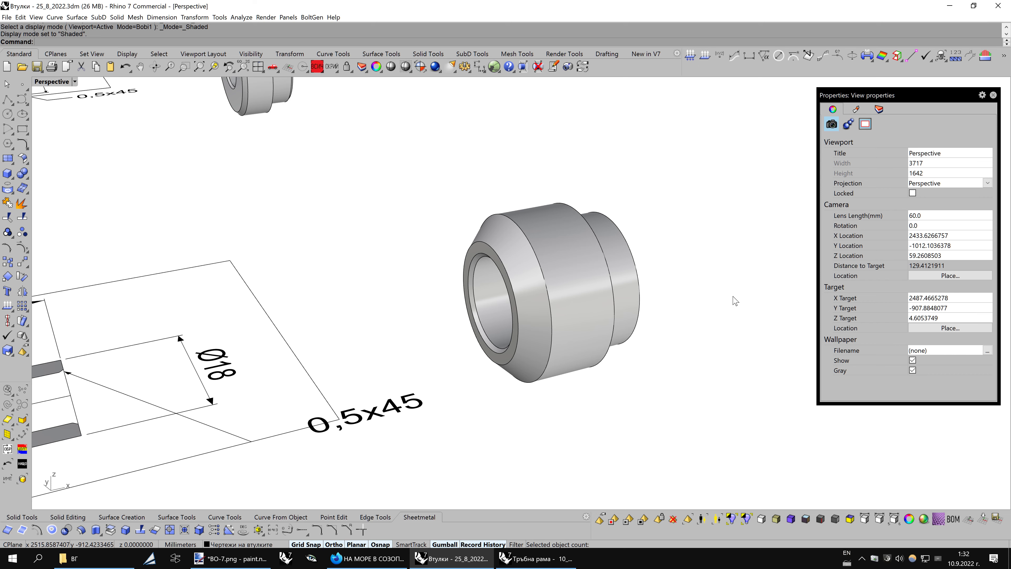
{"action": "left_click", "coordinate": [235, 559]}
{"action": "key", "text": "ctrl+v"}
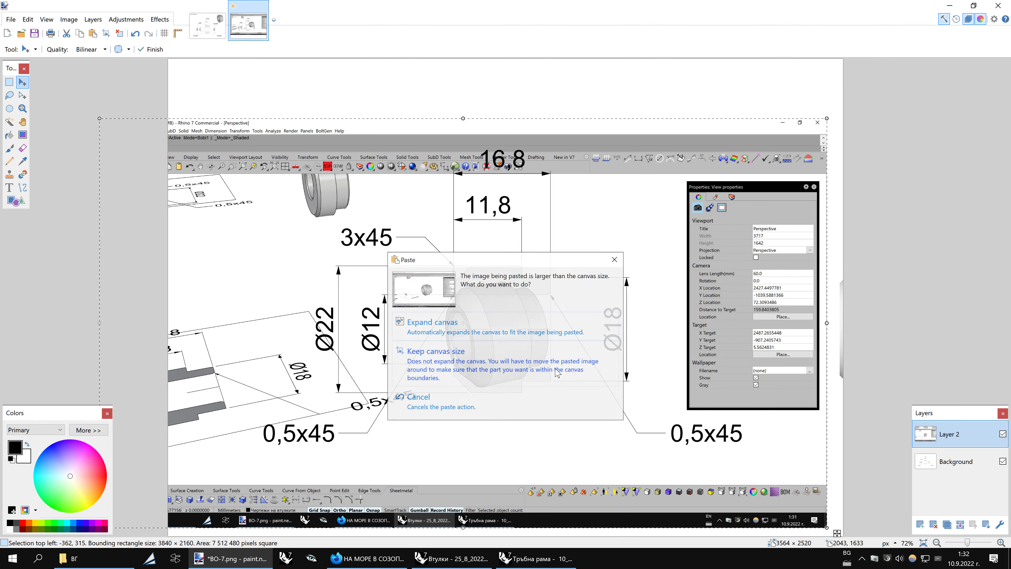
Paste keeping the canvas size and trim the screenshot down to just the 3D bushing
{"action": "left_click", "coordinate": [453, 354]}
{"action": "mouse_move", "coordinate": [494, 380]}
{"action": "left_mouse_down"}
{"action": "mouse_move", "coordinate": [660, 202]}
{"action": "mouse_move", "coordinate": [666, 208]}
{"action": "left_mouse_up"}
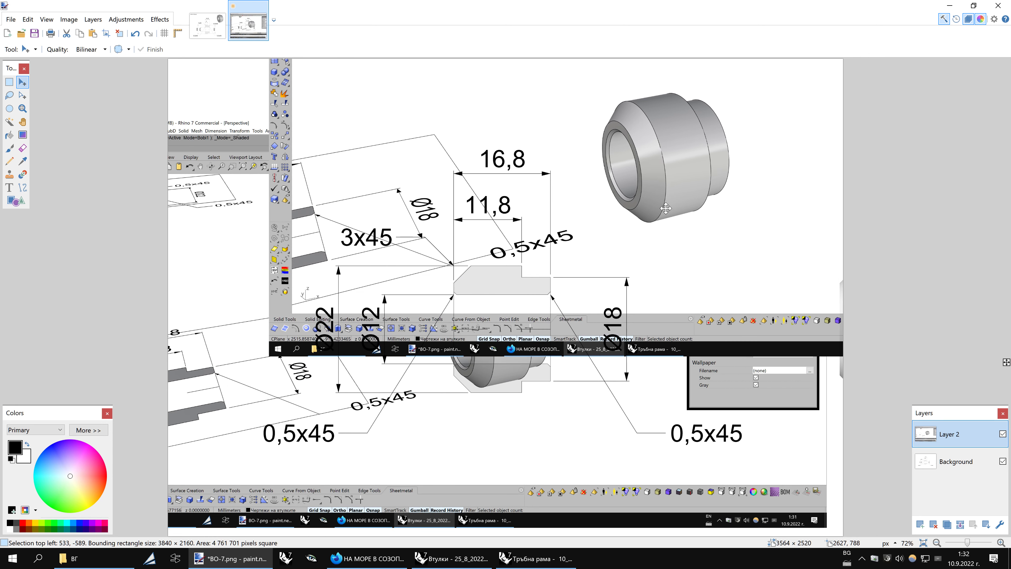
{"action": "left_click", "coordinate": [8, 82]}
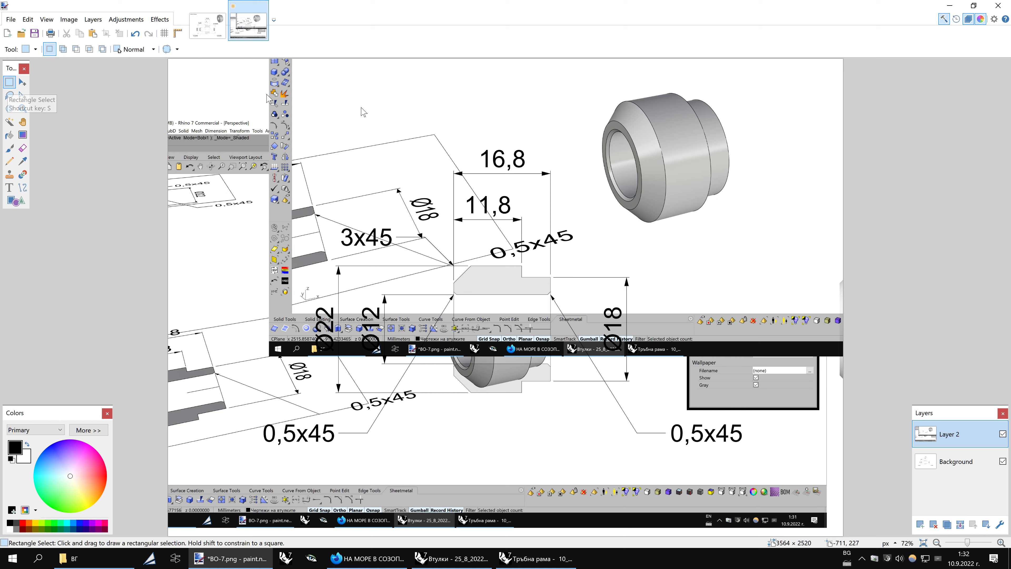
{"action": "left_click_drag", "start_coordinate": [580, 237], "coordinate": [754, 78]}
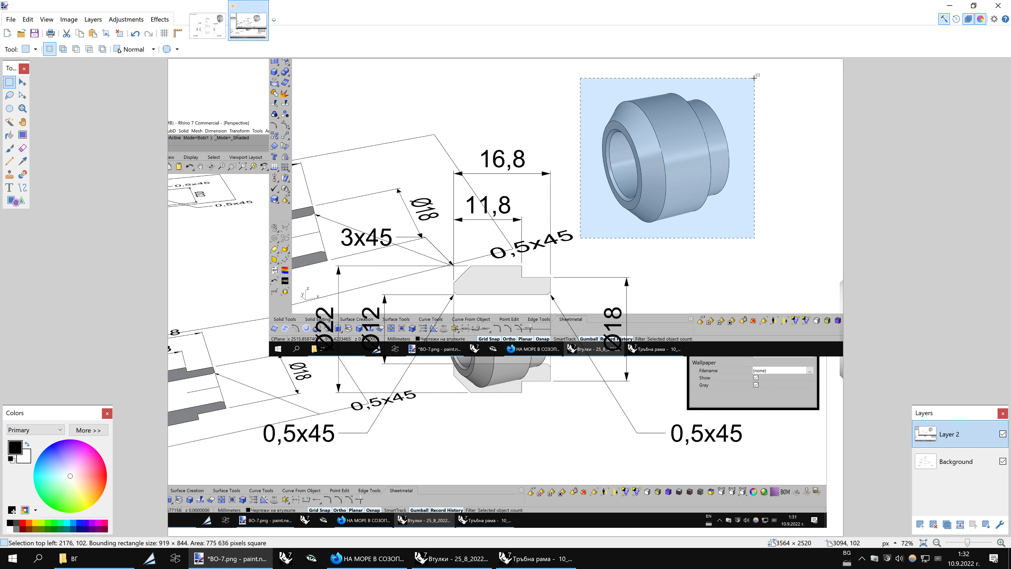
{"action": "key", "text": "ctrl+i"}
{"action": "key", "text": "Delete"}
{"action": "key", "text": "ctrl+d"}
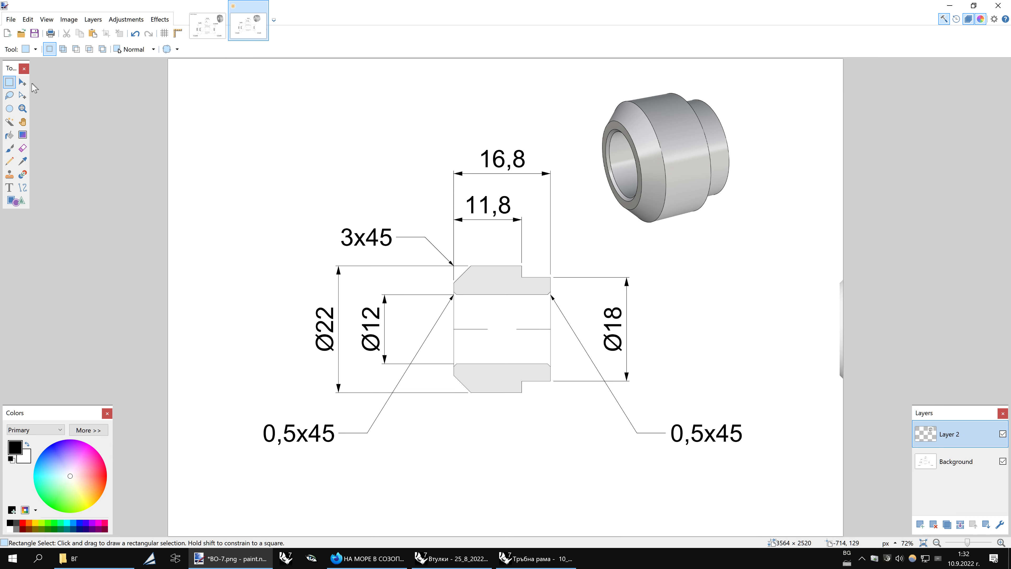
Move the 3D bushing to the top right, matching the BO-6 layout
{"action": "left_click", "coordinate": [22, 82]}
{"action": "left_click", "coordinate": [219, 26]}
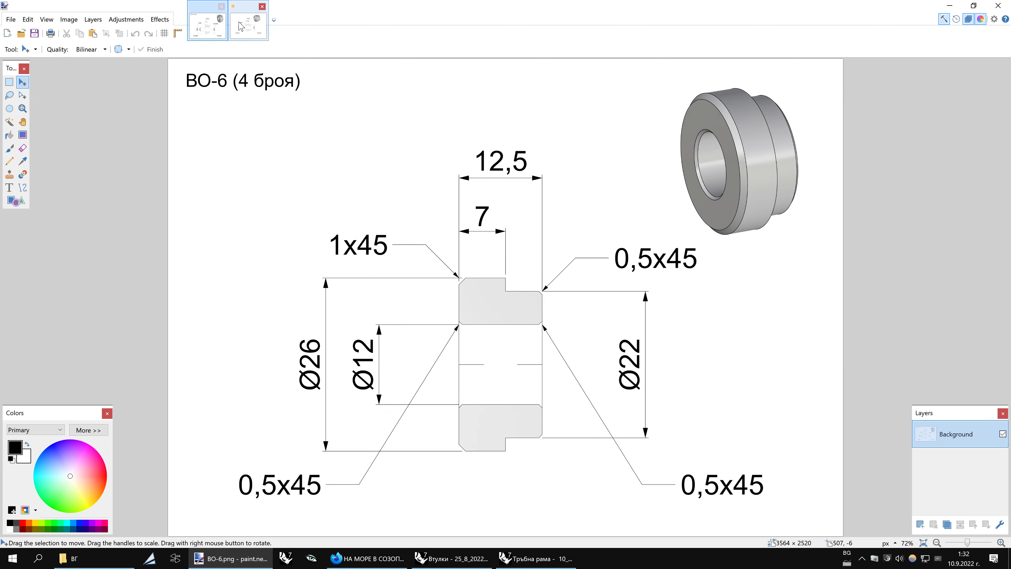
{"action": "left_click_drag", "start_coordinate": [660, 170], "coordinate": [685, 166]}
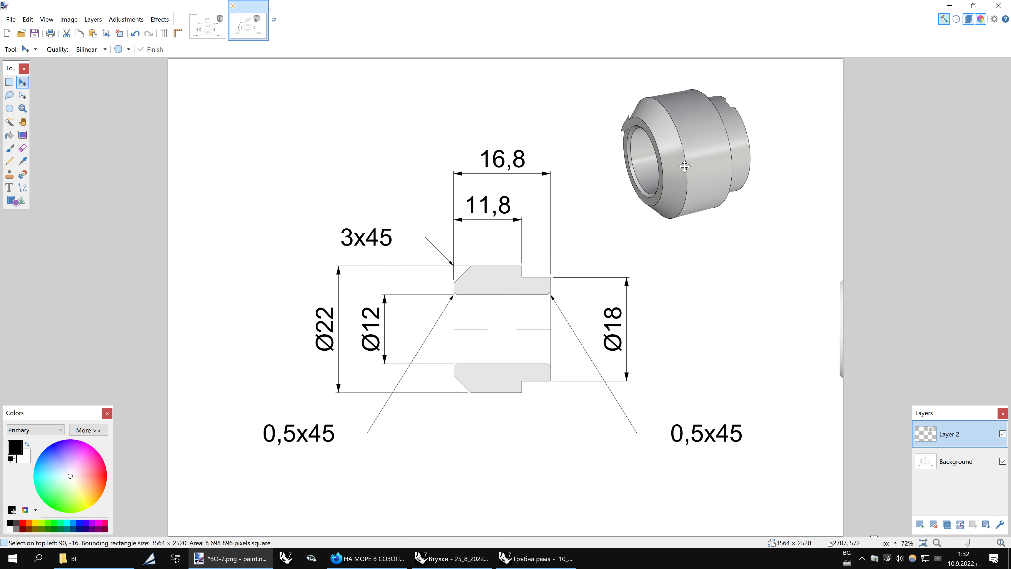
Zoom in on the shaded bushing in Rhino's Perspective view and orbit it to a slightly turned angle
{"action": "scroll", "coordinate": [733, 126], "scroll_direction": "up", "scroll_amount": 1, "text": "ctrl"}
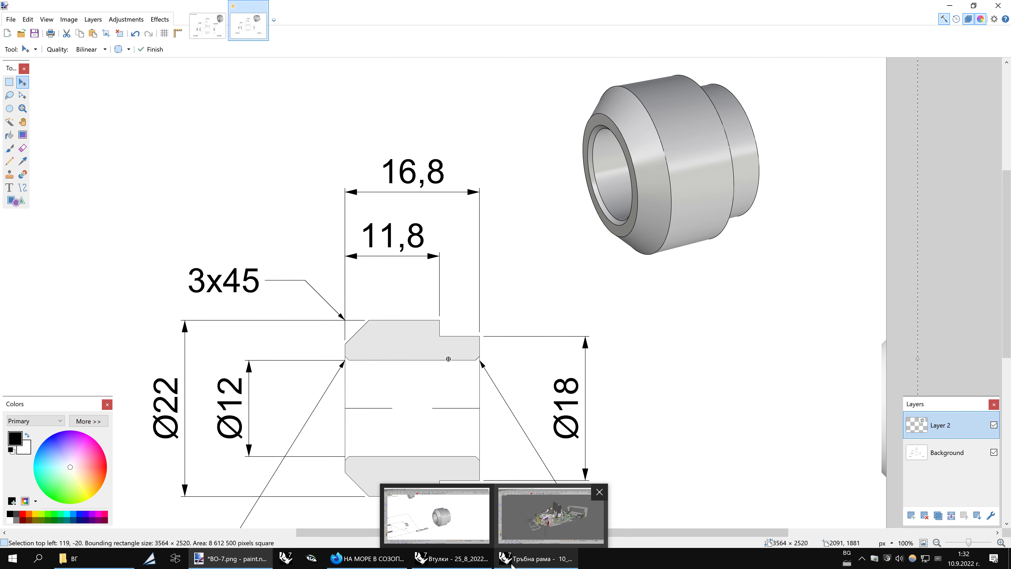
{"action": "left_click", "coordinate": [502, 557]}
{"action": "left_click", "coordinate": [421, 559]}
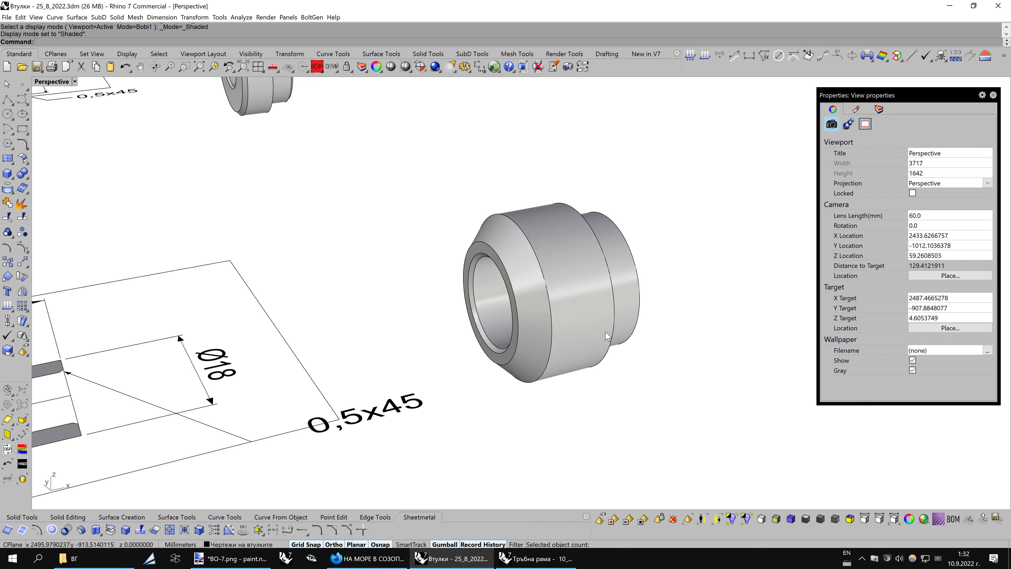
{"action": "scroll", "coordinate": [566, 290], "scroll_direction": "up", "scroll_amount": 1}
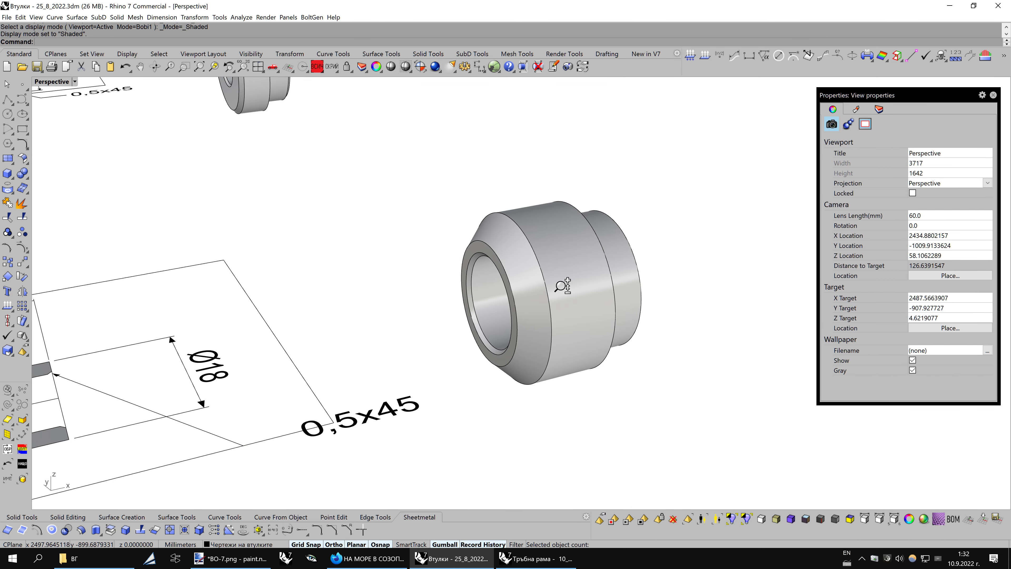
{"action": "scroll", "coordinate": [566, 289], "scroll_direction": "up", "scroll_amount": 1}
{"action": "scroll", "coordinate": [565, 288], "scroll_direction": "up", "scroll_amount": 1}
{"action": "scroll", "coordinate": [566, 287], "scroll_direction": "up", "scroll_amount": 1}
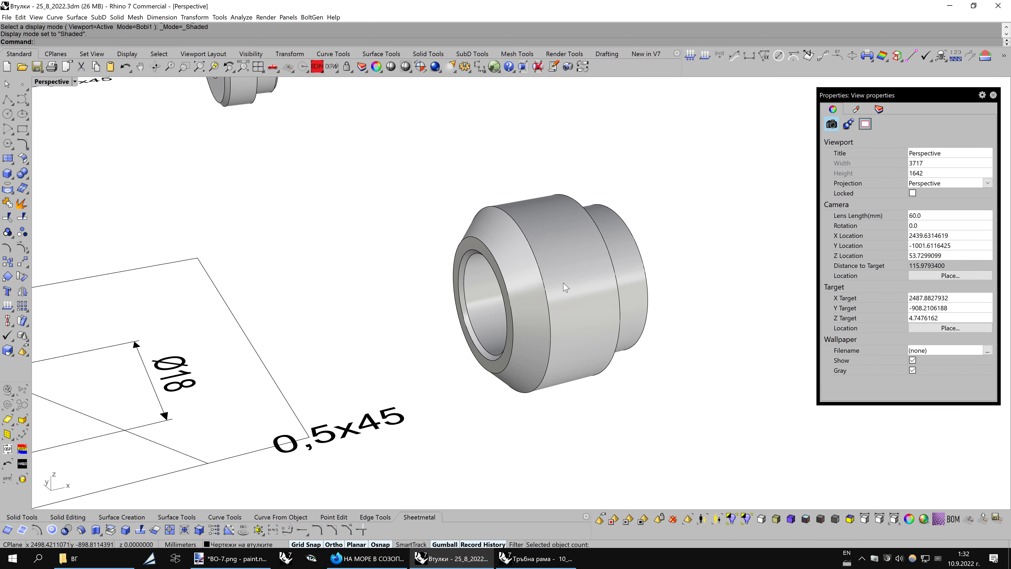
{"action": "right_click_drag", "start_coordinate": [565, 287], "coordinate": [570, 286]}
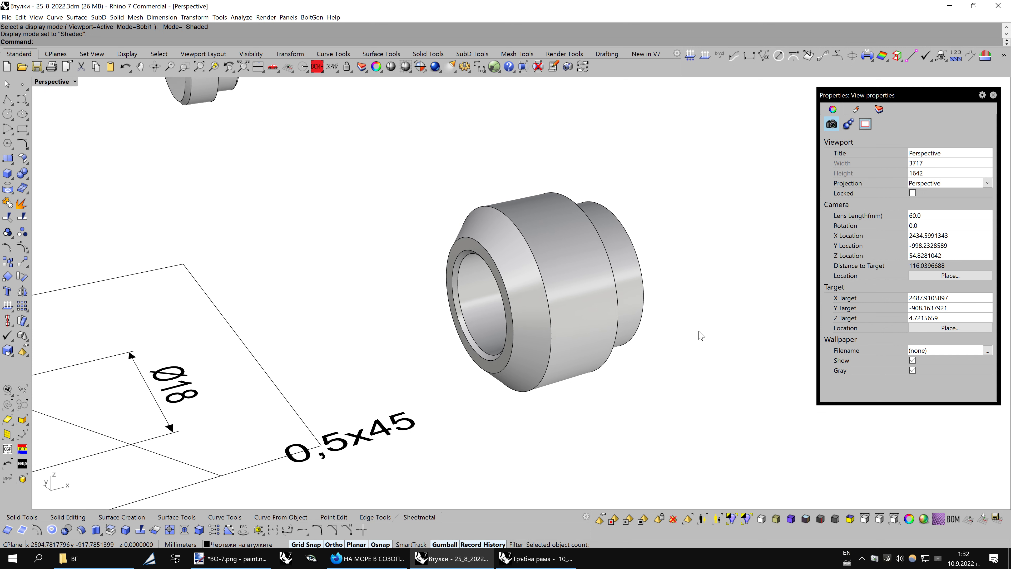
{"action": "left_click", "coordinate": [232, 558]}
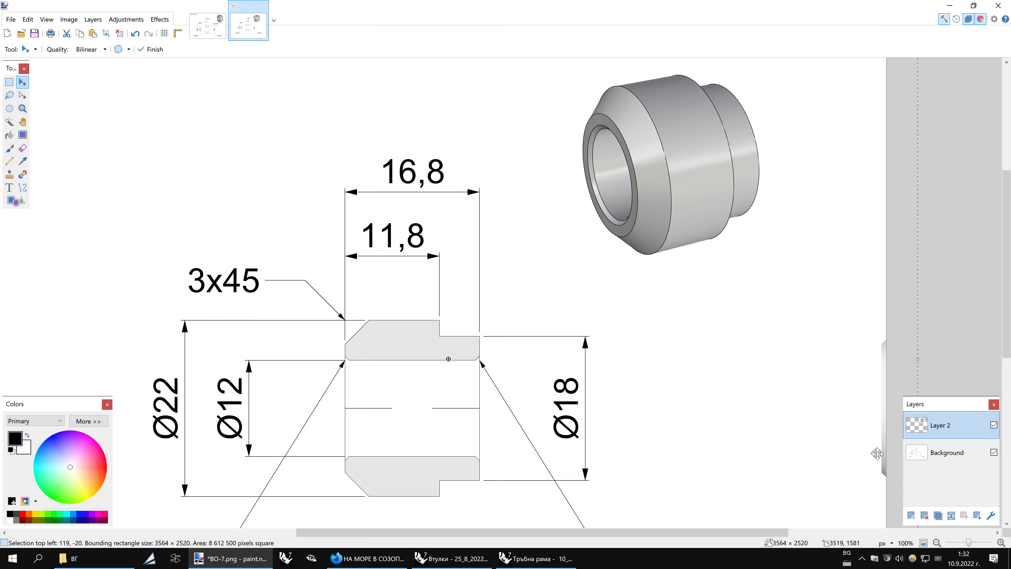
Paste the new Rhino screenshot onto BO-7, keeping canvas size, with the bushing at top right
{"action": "key", "text": "ctrl+v"}
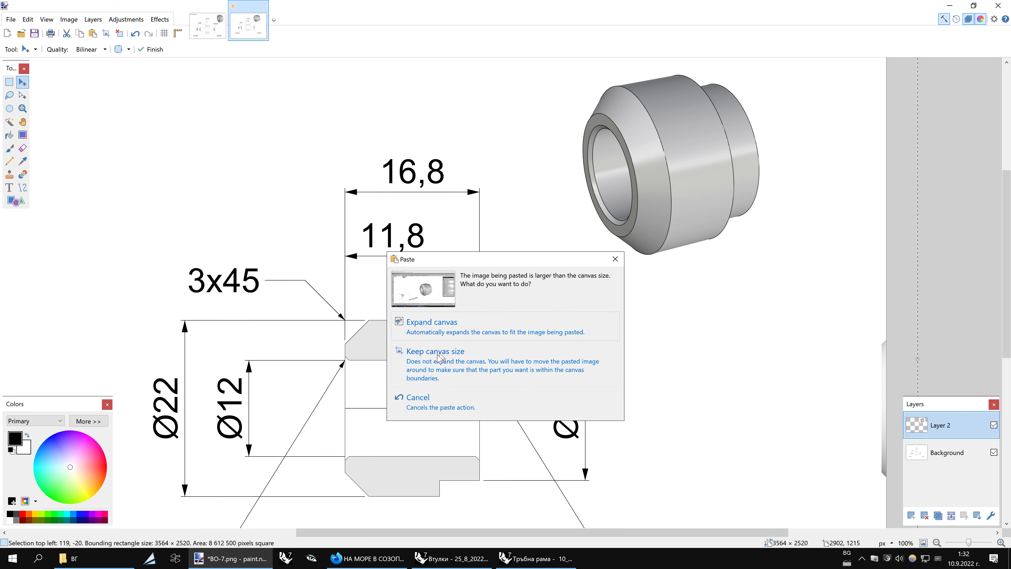
{"action": "left_click", "coordinate": [439, 358]}
{"action": "key", "text": "ctrl+b"}
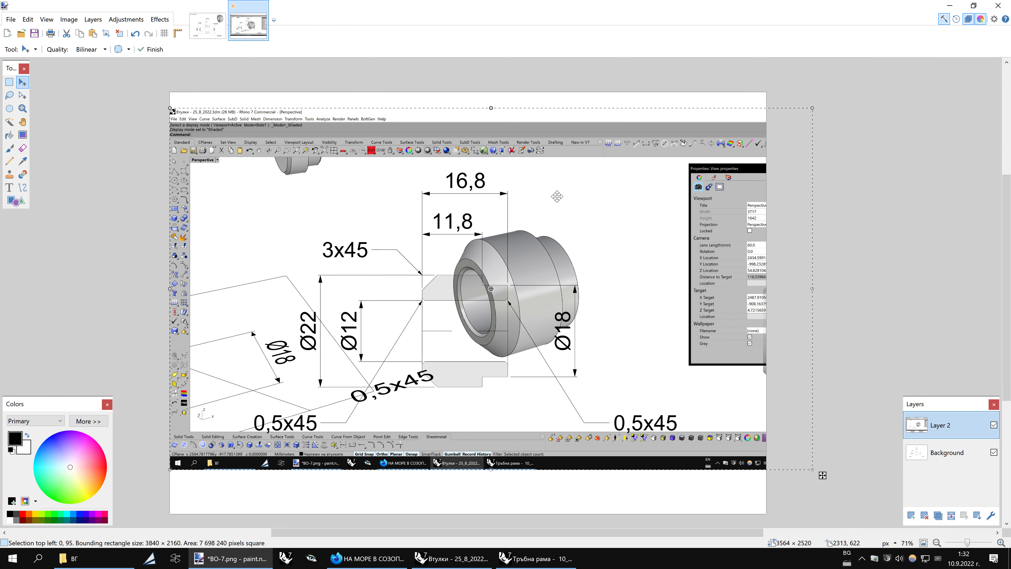
{"action": "left_click_drag", "start_coordinate": [556, 268], "coordinate": [672, 163]}
{"action": "key", "text": "Return"}
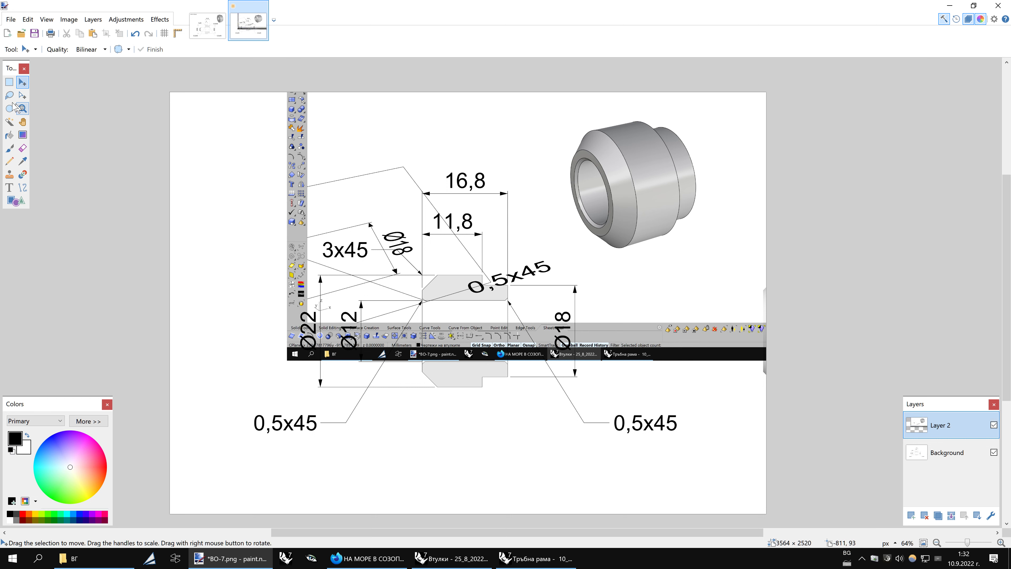
Trim the pasted screenshot down to just the shaded 3D bushing
{"action": "left_click", "coordinate": [9, 81]}
{"action": "left_click_drag", "start_coordinate": [553, 258], "coordinate": [719, 113]}
{"action": "key", "text": "ctrl+i"}
{"action": "key", "text": "Delete"}
{"action": "key", "text": "ctrl+d"}
{"action": "scroll", "coordinate": [668, 172], "scroll_direction": "up", "scroll_amount": 2, "text": "ctrl"}
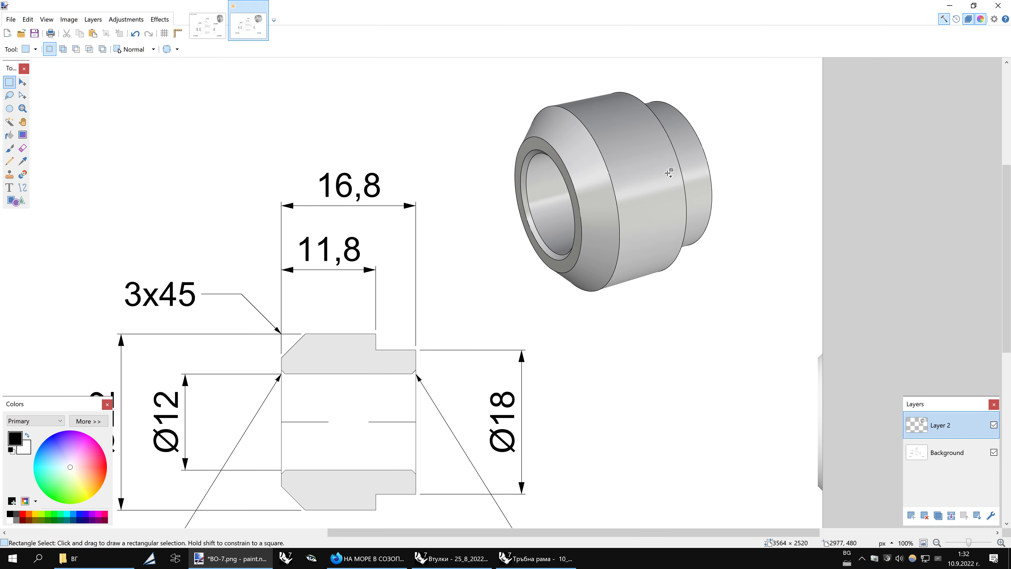
Add a new layer to the BO-7 sheet and draw a line on it
{"action": "scroll", "coordinate": [655, 186], "scroll_direction": "up", "scroll_amount": 2, "text": "ctrl"}
{"action": "scroll", "coordinate": [577, 207], "scroll_direction": "up", "scroll_amount": 2, "text": "ctrl"}
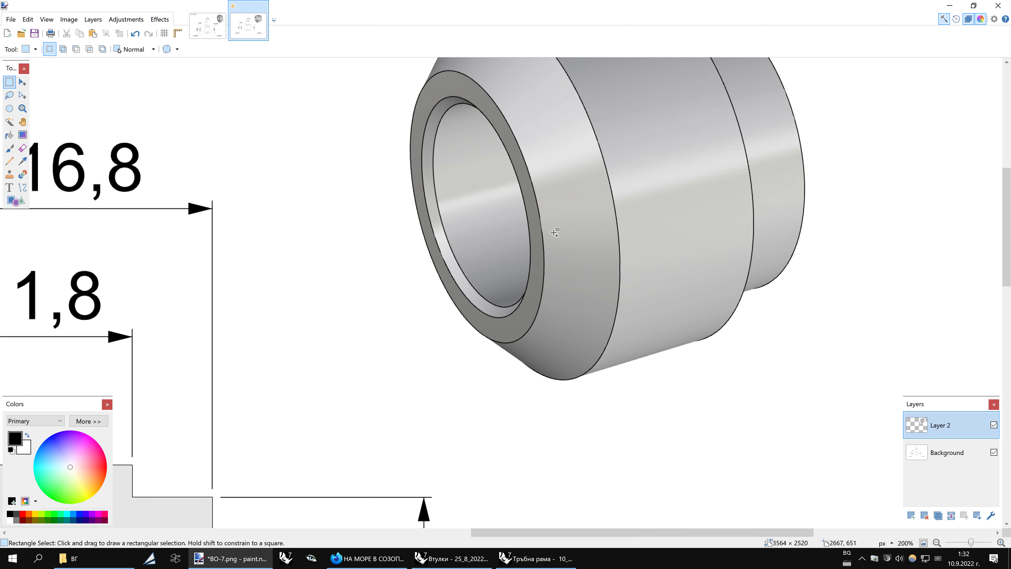
{"action": "scroll", "coordinate": [548, 221], "scroll_direction": "up", "scroll_amount": 1, "text": "ctrl"}
{"action": "scroll", "coordinate": [546, 219], "scroll_direction": "up", "scroll_amount": 1, "text": "ctrl"}
{"action": "scroll", "coordinate": [545, 371], "scroll_direction": "down", "scroll_amount": 1, "text": "ctrl"}
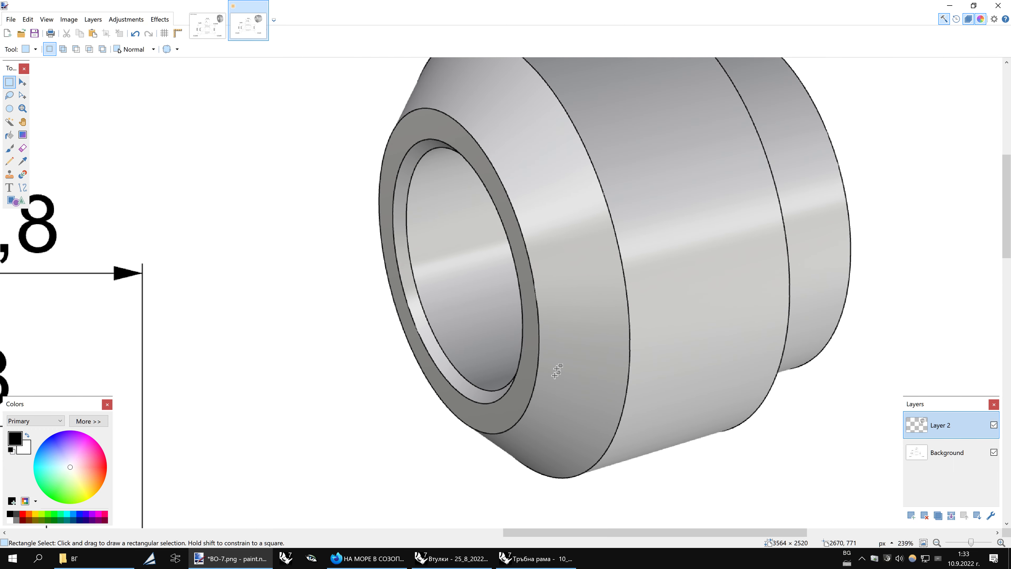
{"action": "scroll", "coordinate": [543, 297], "scroll_direction": "up", "scroll_amount": 1, "text": "ctrl"}
{"action": "scroll", "coordinate": [542, 294], "scroll_direction": "down", "scroll_amount": 1, "text": "ctrl"}
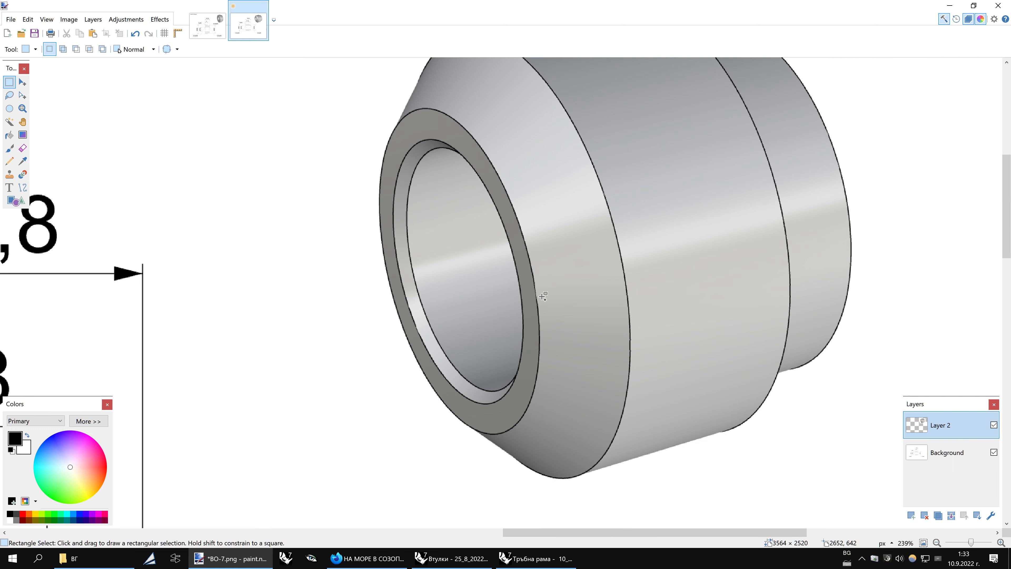
{"action": "scroll", "coordinate": [542, 294], "scroll_direction": "down", "scroll_amount": 2, "text": "ctrl"}
{"action": "scroll", "coordinate": [584, 334], "scroll_direction": "up", "scroll_amount": 3, "text": "ctrl"}
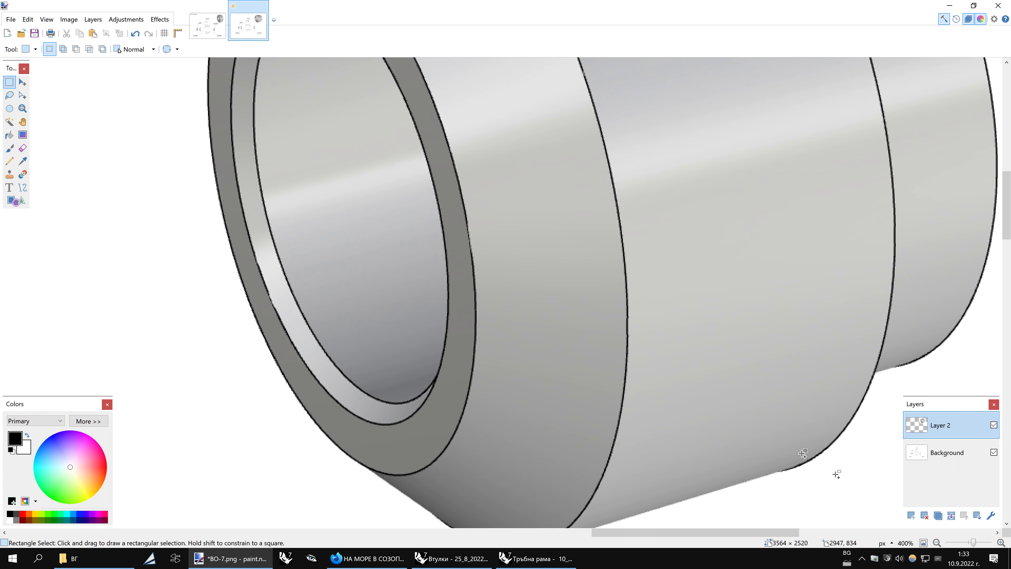
{"action": "left_click", "coordinate": [911, 515]}
{"action": "scroll", "coordinate": [458, 219], "scroll_direction": "up", "scroll_amount": 1, "text": "ctrl"}
{"action": "scroll", "coordinate": [476, 237], "scroll_direction": "up", "scroll_amount": 3, "text": "ctrl"}
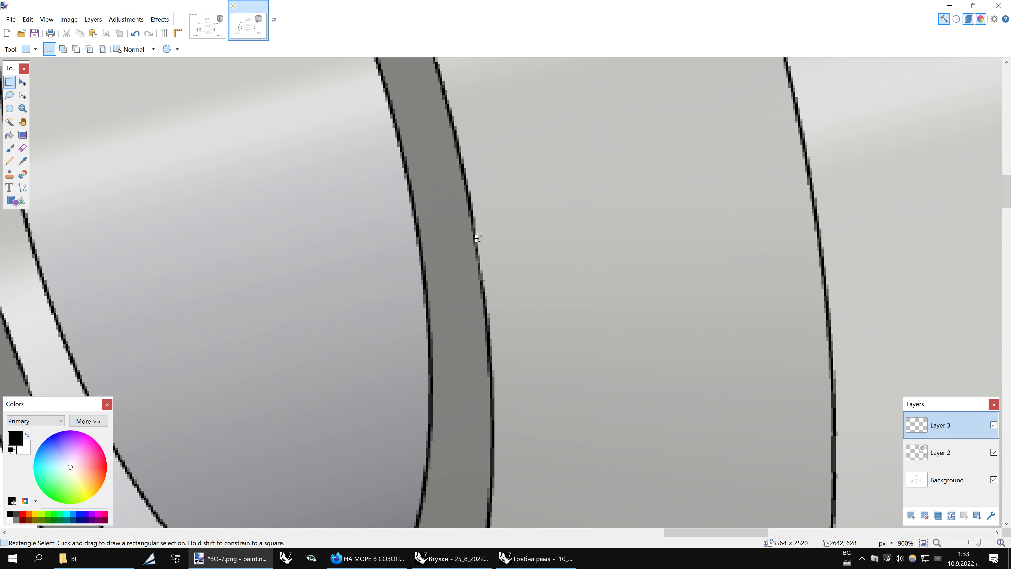
{"action": "left_click", "coordinate": [22, 188]}
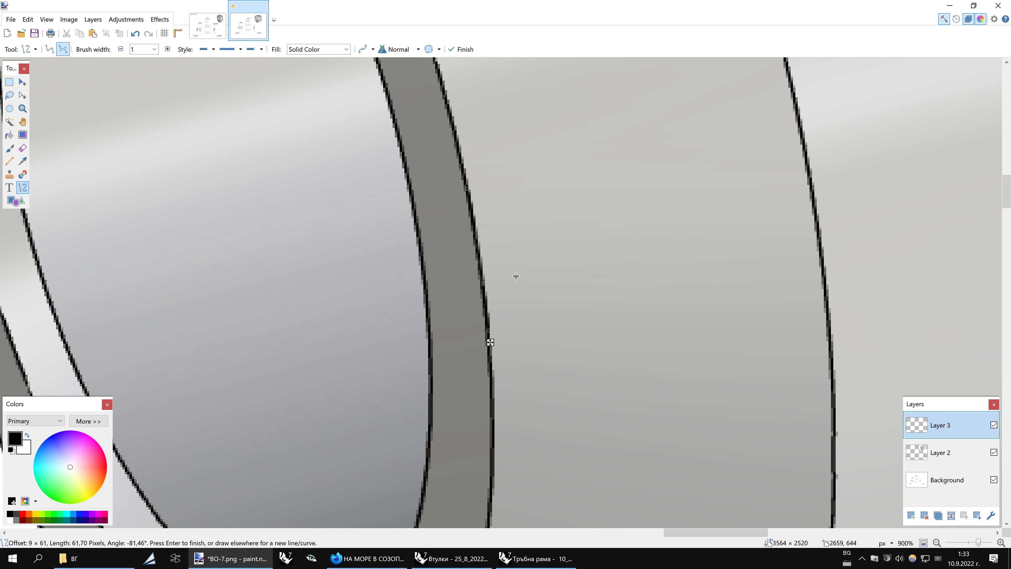
{"action": "key", "text": "Return"}
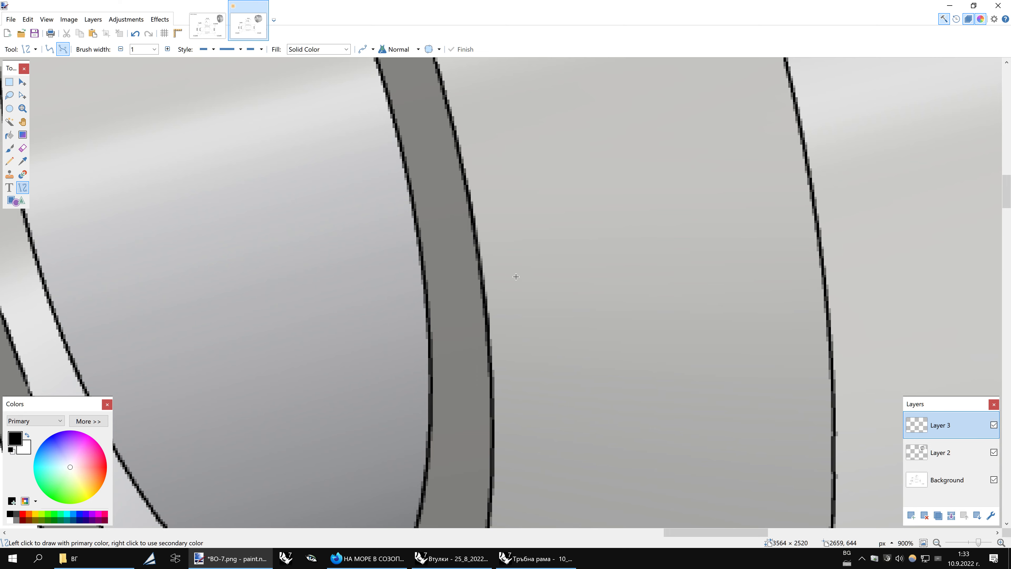
Merge the shaded image layer into Layer 2, then Layer 2 into the Background
{"action": "key", "text": "ctrl+b"}
{"action": "scroll", "coordinate": [695, 174], "scroll_direction": "up", "scroll_amount": 2, "text": "ctrl"}
{"action": "scroll", "coordinate": [677, 186], "scroll_direction": "up", "scroll_amount": 2, "text": "ctrl"}
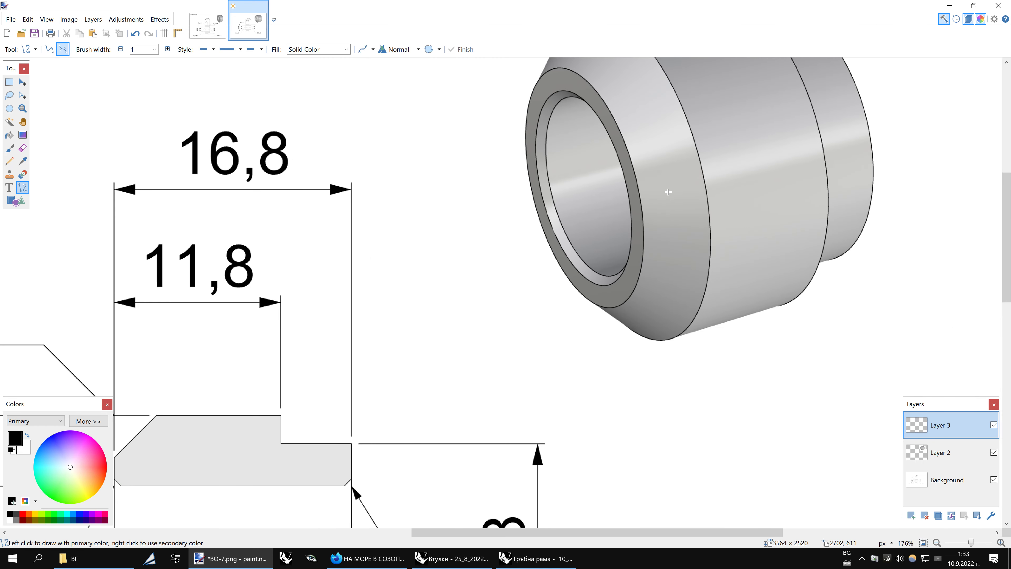
{"action": "scroll", "coordinate": [668, 199], "scroll_direction": "up", "scroll_amount": 3, "text": "ctrl"}
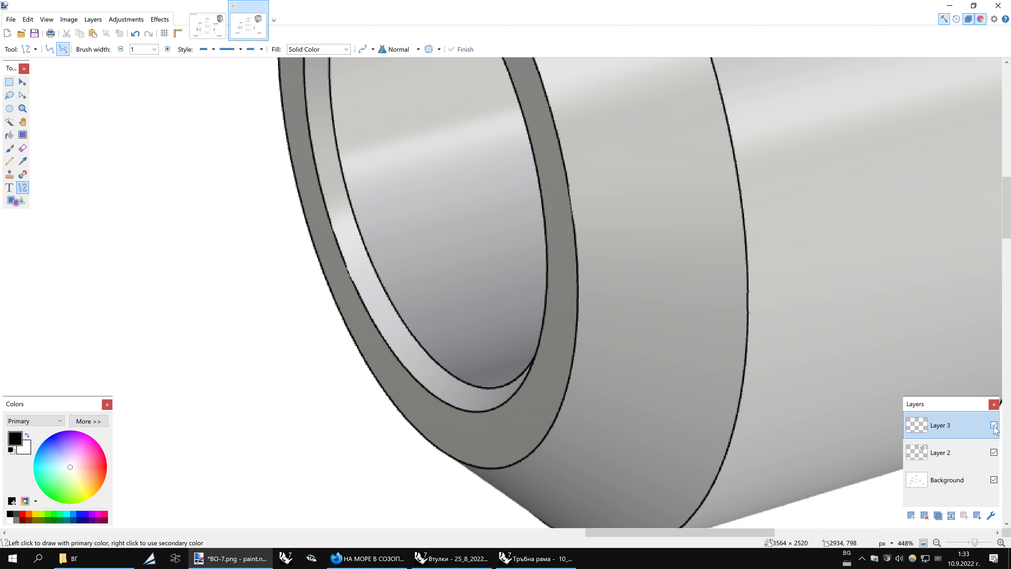
{"action": "scroll", "coordinate": [893, 392], "scroll_direction": "down", "scroll_amount": 2, "text": "ctrl"}
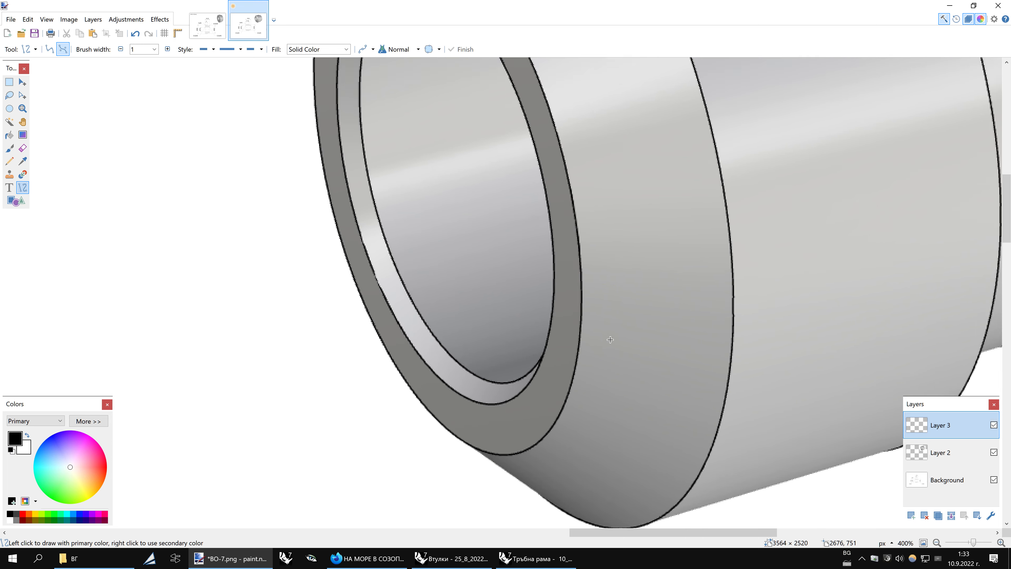
{"action": "scroll", "coordinate": [893, 392], "scroll_direction": "down", "scroll_amount": 4, "text": "ctrl"}
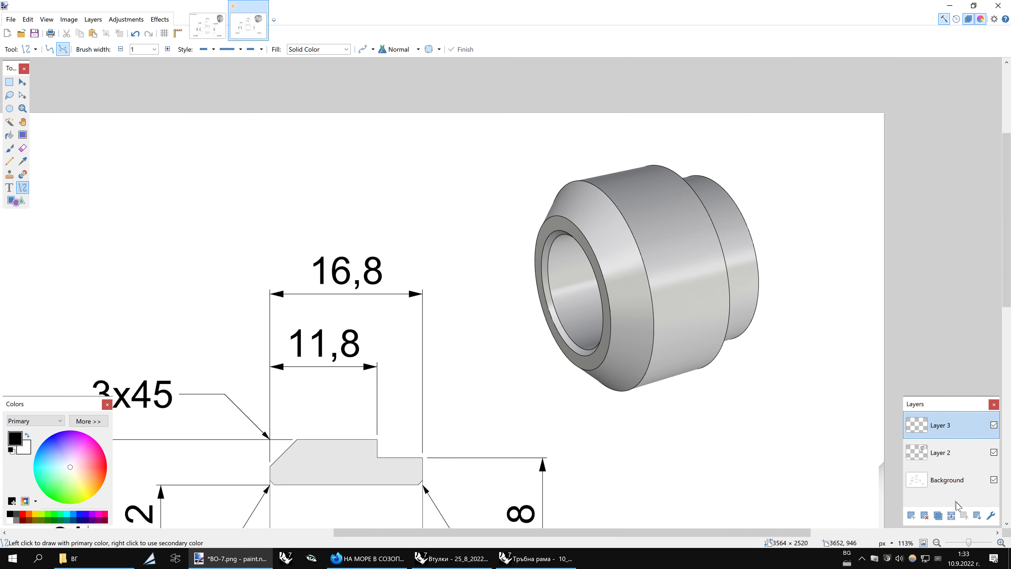
{"action": "left_click", "coordinate": [951, 515]}
{"action": "scroll", "coordinate": [497, 237], "scroll_direction": "down", "scroll_amount": 1, "text": "ctrl"}
{"action": "scroll", "coordinate": [499, 239], "scroll_direction": "down", "scroll_amount": 1, "text": "ctrl"}
{"action": "scroll", "coordinate": [499, 239], "scroll_direction": "down", "scroll_amount": 1, "text": "ctrl"}
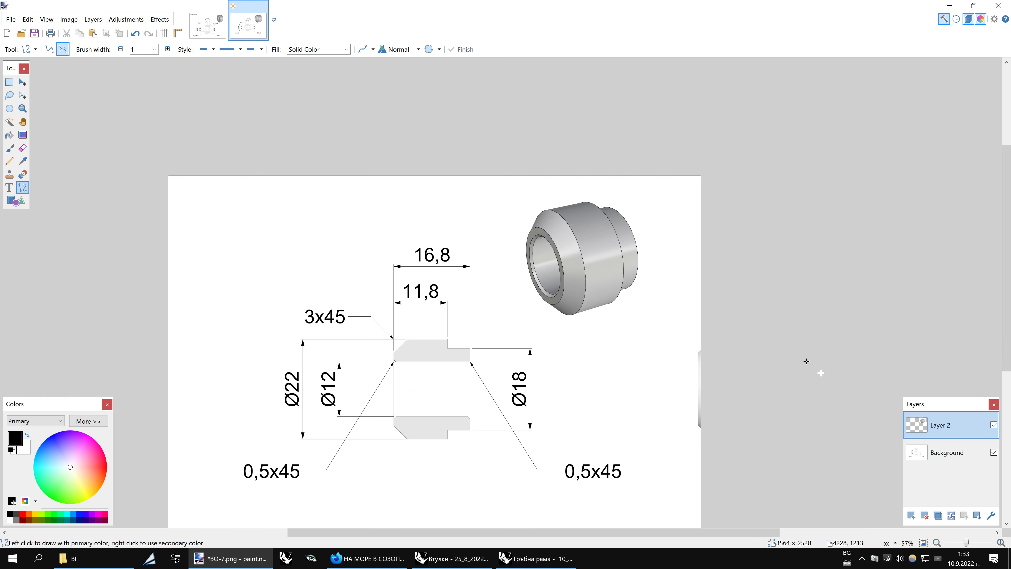
{"action": "left_click", "coordinate": [951, 515]}
Add a fresh empty layer and bring up the BO-6 sheet
{"action": "left_click", "coordinate": [910, 515]}
{"action": "scroll", "coordinate": [694, 222], "scroll_direction": "down", "scroll_amount": 1, "text": "ctrl"}
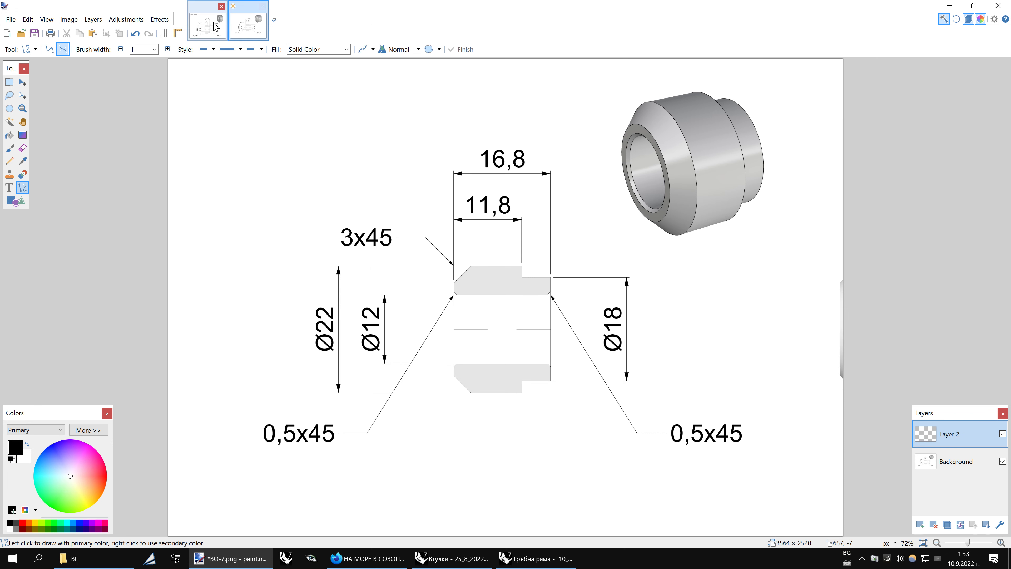
{"action": "left_click", "coordinate": [207, 22]}
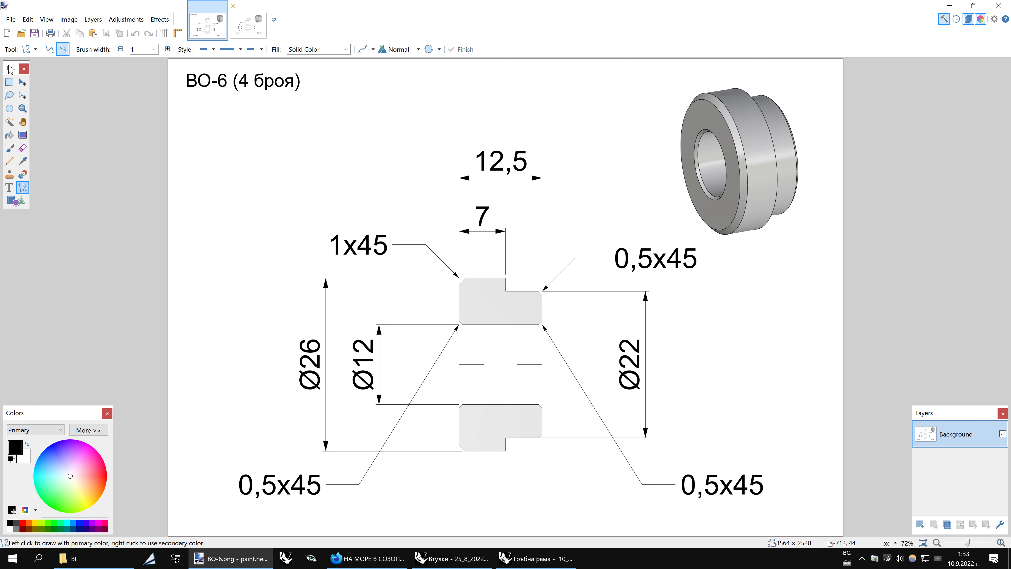
Copy the 'BO-6 (4 броя)' heading to BO-7's top-left and add an empty layer above
{"action": "left_click", "coordinate": [12, 79]}
{"action": "left_click_drag", "start_coordinate": [333, 98], "coordinate": [163, 55]}
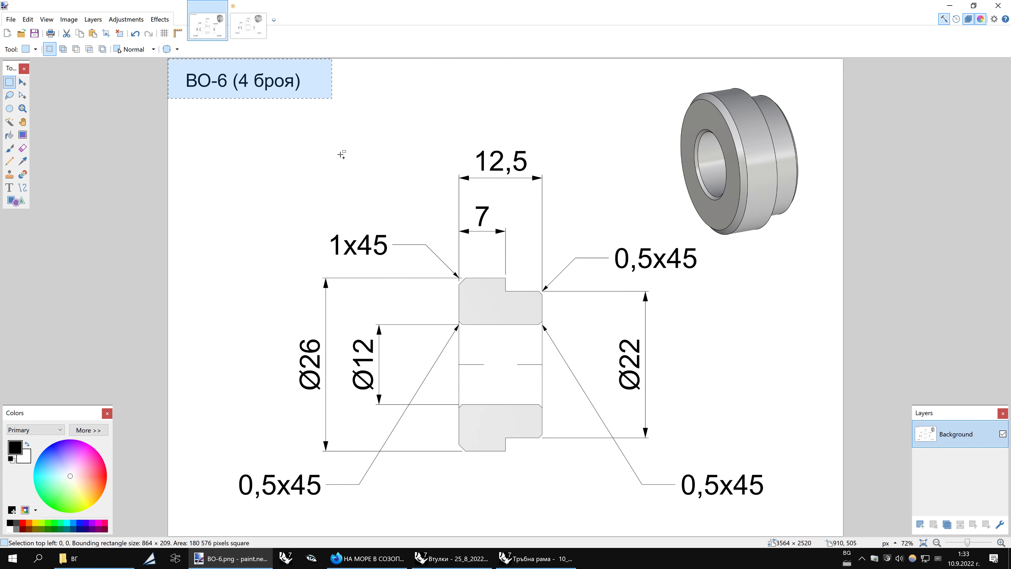
{"action": "left_click", "coordinate": [252, 25]}
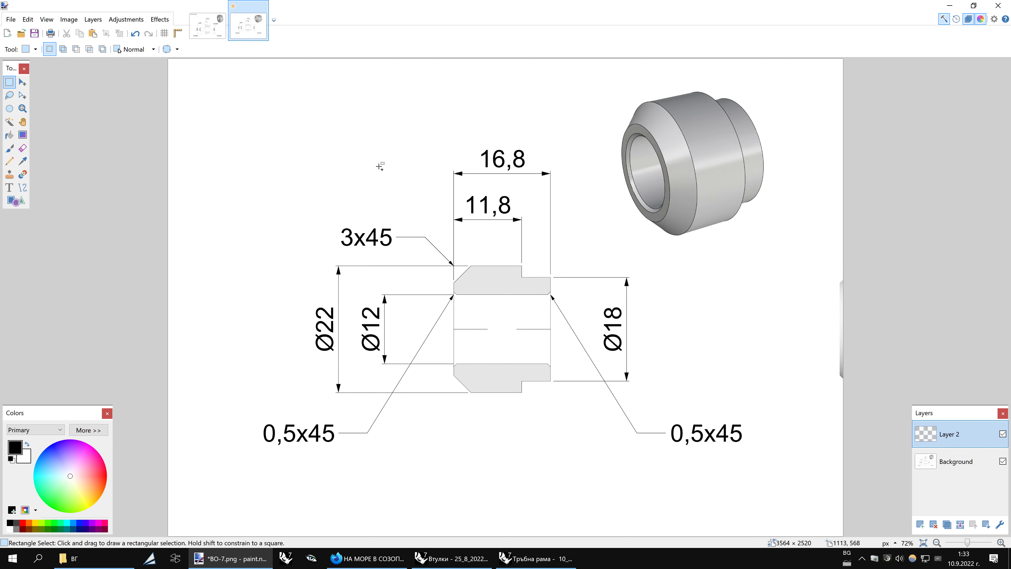
{"action": "key", "text": "ctrl+v"}
{"action": "key", "text": "ctrl+d"}
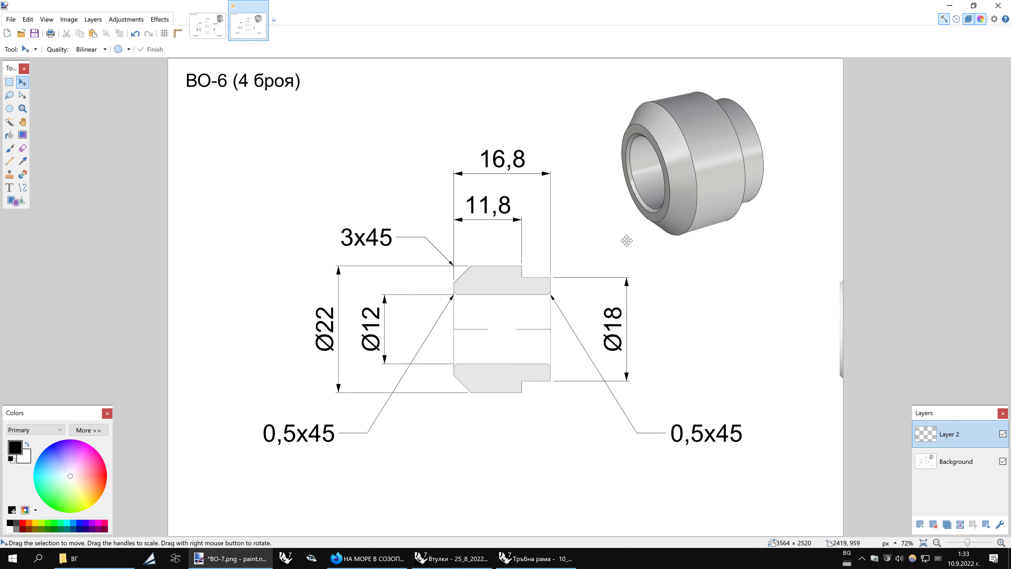
{"action": "left_click", "coordinate": [921, 525]}
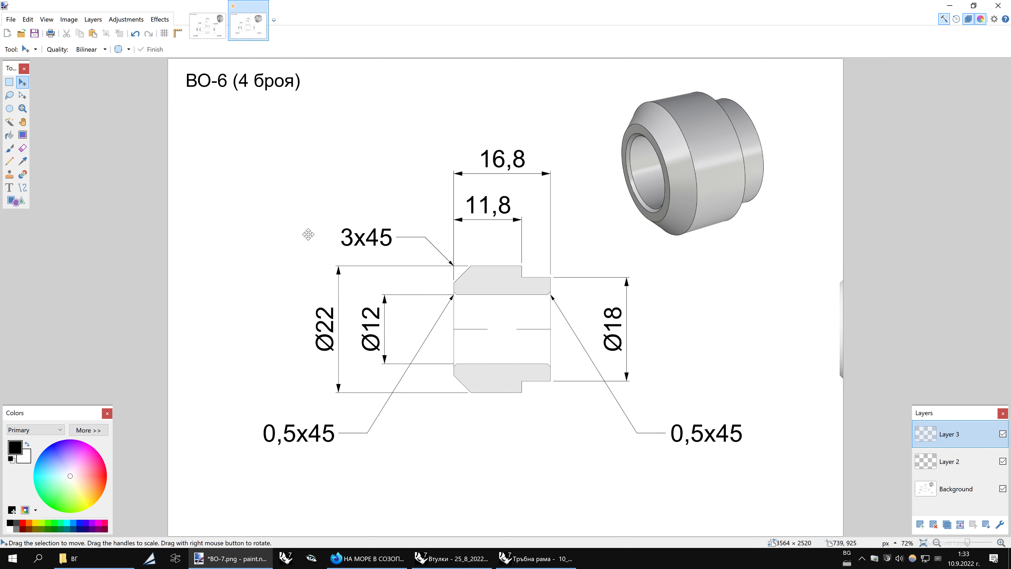
{"action": "mouse_move", "coordinate": [452, 558]}
{"action": "left_click", "coordinate": [499, 522]}
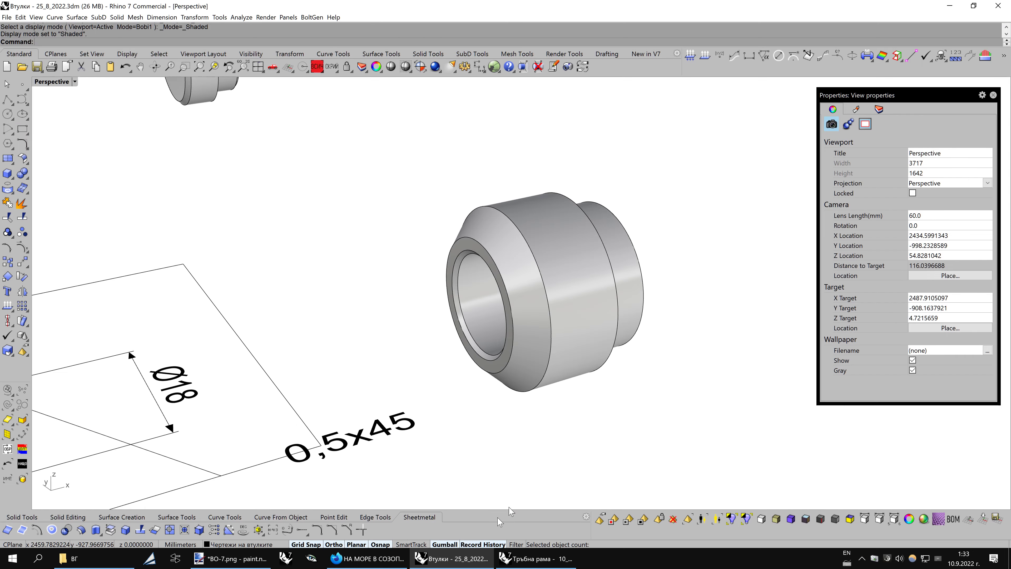
Switch the viewport to Bobi1 display mode and select all objects named BO-7
{"action": "scroll", "coordinate": [599, 328], "scroll_direction": "down", "scroll_amount": 5}
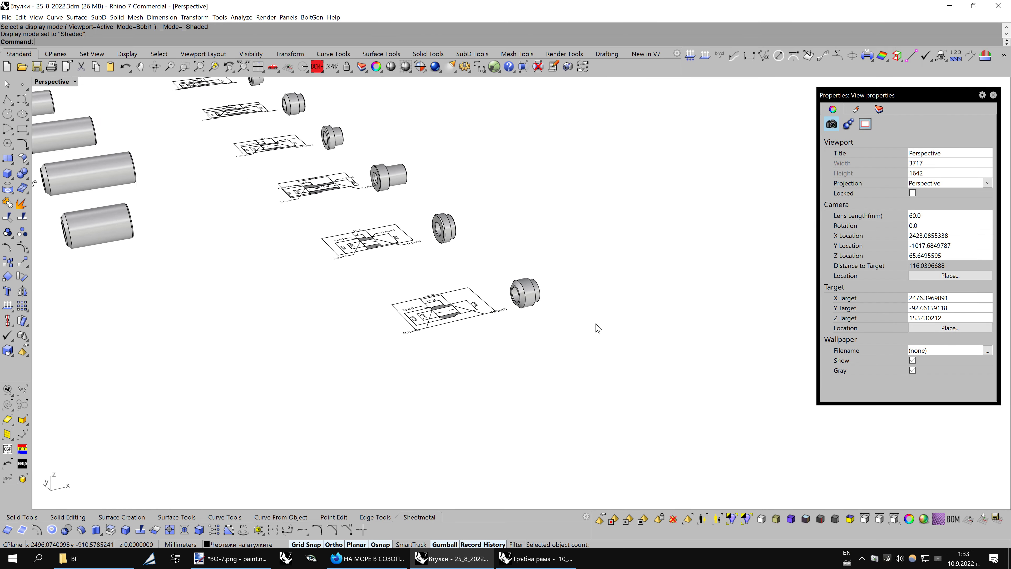
{"action": "scroll", "coordinate": [603, 328], "scroll_direction": "down", "scroll_amount": 5}
{"action": "scroll", "coordinate": [606, 328], "scroll_direction": "down", "scroll_amount": 3}
{"action": "scroll", "coordinate": [605, 327], "scroll_direction": "down", "scroll_amount": 5}
{"action": "scroll", "coordinate": [605, 328], "scroll_direction": "down", "scroll_amount": 5}
{"action": "key", "text": "ctrl+alt+b"}
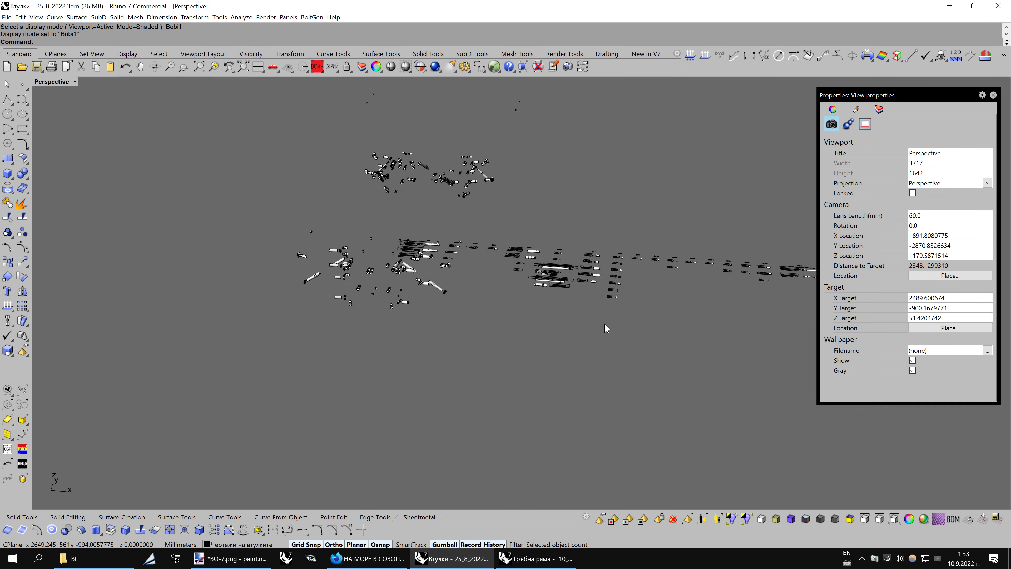
{"action": "left_click", "coordinate": [7, 480]}
{"action": "scroll", "coordinate": [199, 218], "scroll_direction": "down", "scroll_amount": 2}
{"action": "scroll", "coordinate": [199, 218], "scroll_direction": "down", "scroll_amount": 2}
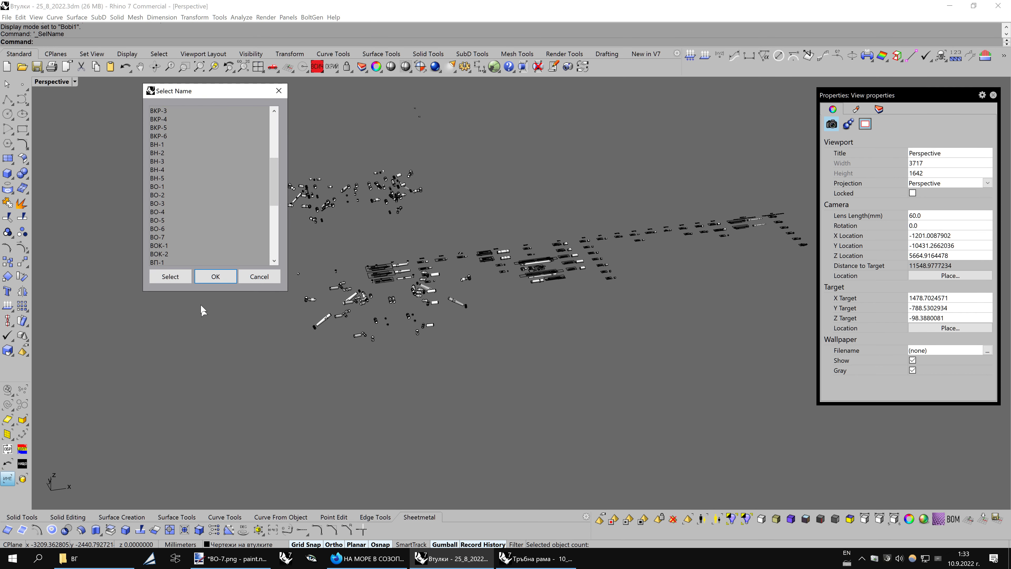
{"action": "left_click", "coordinate": [164, 238]}
{"action": "left_click", "coordinate": [215, 277]}
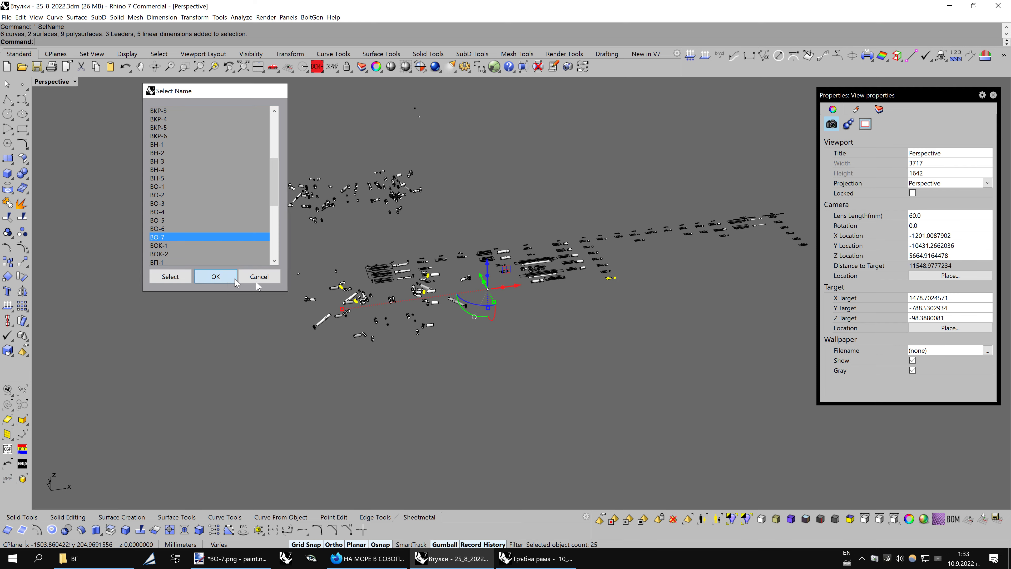
Zoom and orbit to inspect the selected BO-7 parts, then clear the selection
{"action": "scroll", "coordinate": [614, 323], "scroll_direction": "up", "scroll_amount": 3}
{"action": "scroll", "coordinate": [614, 324], "scroll_direction": "up", "scroll_amount": 5}
{"action": "scroll", "coordinate": [438, 247], "scroll_direction": "down", "scroll_amount": 2}
{"action": "scroll", "coordinate": [446, 239], "scroll_direction": "down", "scroll_amount": 2}
{"action": "scroll", "coordinate": [473, 222], "scroll_direction": "down", "scroll_amount": 2}
{"action": "scroll", "coordinate": [556, 281], "scroll_direction": "down", "scroll_amount": 2}
{"action": "scroll", "coordinate": [556, 282], "scroll_direction": "up", "scroll_amount": 1}
{"action": "scroll", "coordinate": [577, 283], "scroll_direction": "up", "scroll_amount": 2}
{"action": "scroll", "coordinate": [605, 287], "scroll_direction": "up", "scroll_amount": 2}
{"action": "scroll", "coordinate": [639, 291], "scroll_direction": "up", "scroll_amount": 2}
{"action": "scroll", "coordinate": [640, 285], "scroll_direction": "up", "scroll_amount": 3}
{"action": "scroll", "coordinate": [639, 285], "scroll_direction": "up", "scroll_amount": 2}
{"action": "scroll", "coordinate": [639, 285], "scroll_direction": "down", "scroll_amount": 5}
{"action": "scroll", "coordinate": [325, 309], "scroll_direction": "up", "scroll_amount": 2}
{"action": "scroll", "coordinate": [324, 310], "scroll_direction": "down", "scroll_amount": 5}
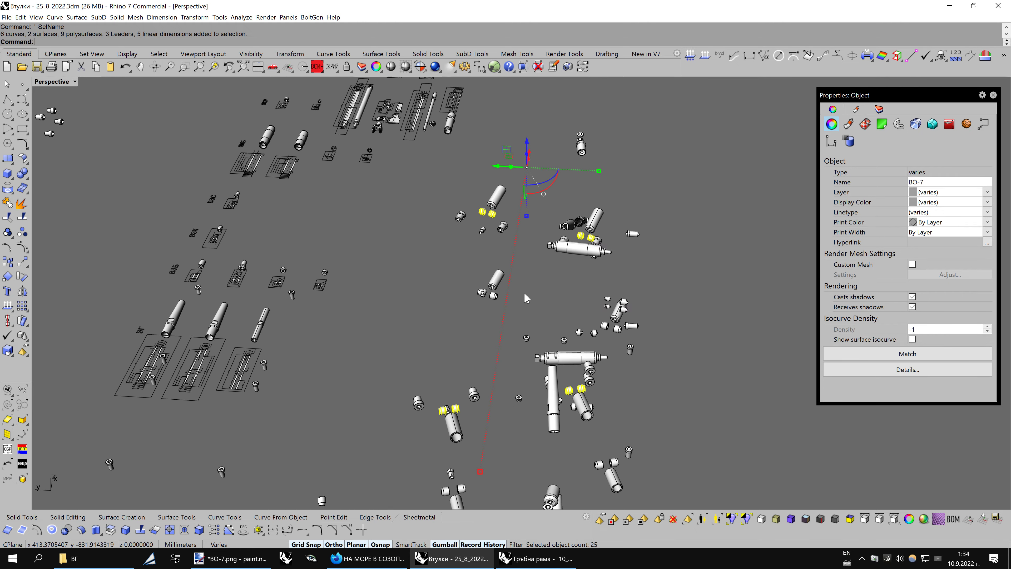
{"action": "scroll", "coordinate": [477, 302], "scroll_direction": "down", "scroll_amount": 2}
{"action": "scroll", "coordinate": [653, 296], "scroll_direction": "up", "scroll_amount": 2}
{"action": "mouse_move", "coordinate": [653, 296]}
{"action": "right_mouse_down"}
{"action": "mouse_move", "coordinate": [628, 395]}
{"action": "mouse_move", "coordinate": [618, 394]}
{"action": "right_mouse_up"}
{"action": "key", "text": "Escape"}
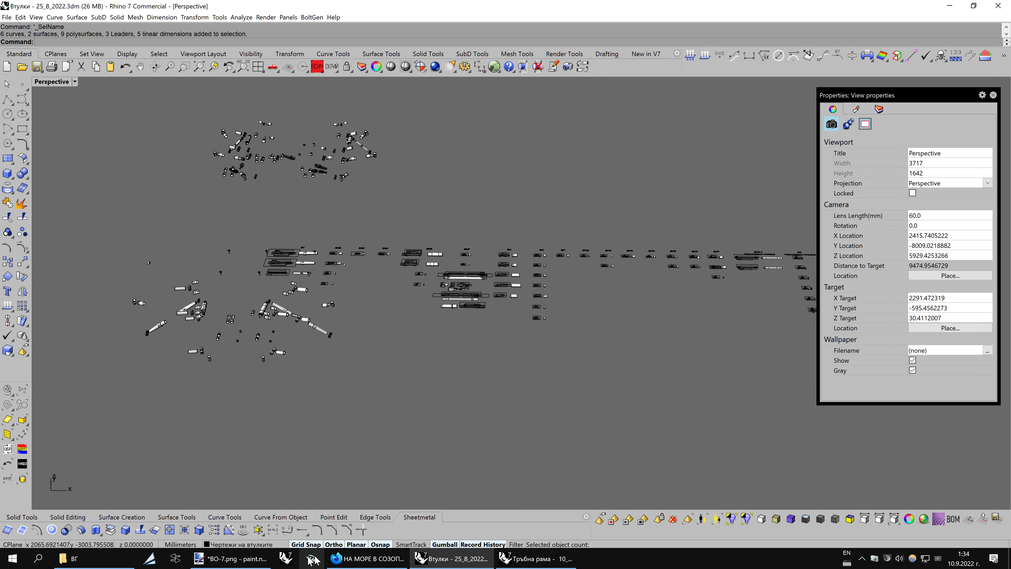
{"action": "left_click", "coordinate": [269, 536]}
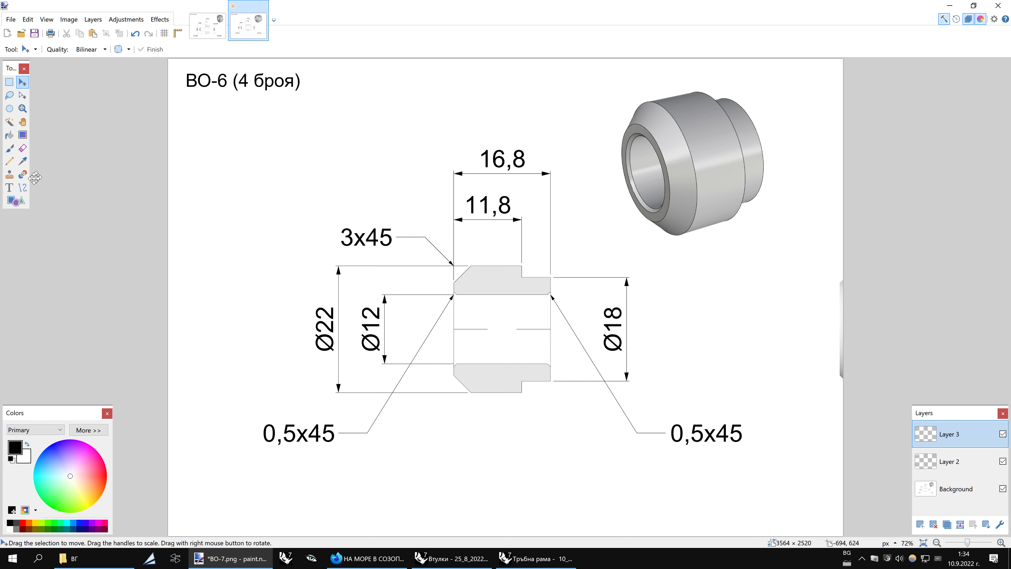
Create a 'BO-7 (8 броя)' text title and drag it over the old heading
{"action": "left_click", "coordinate": [10, 187]}
{"action": "left_click", "coordinate": [241, 135]}
{"action": "type", "text": "ВО-7 (8 броя)"}
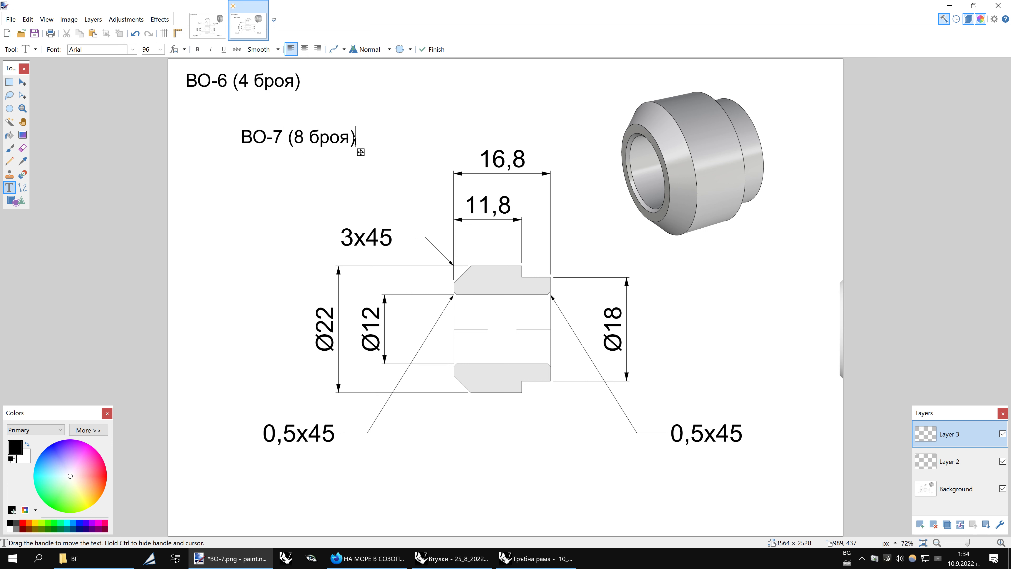
{"action": "left_click_drag", "start_coordinate": [361, 152], "coordinate": [303, 103]}
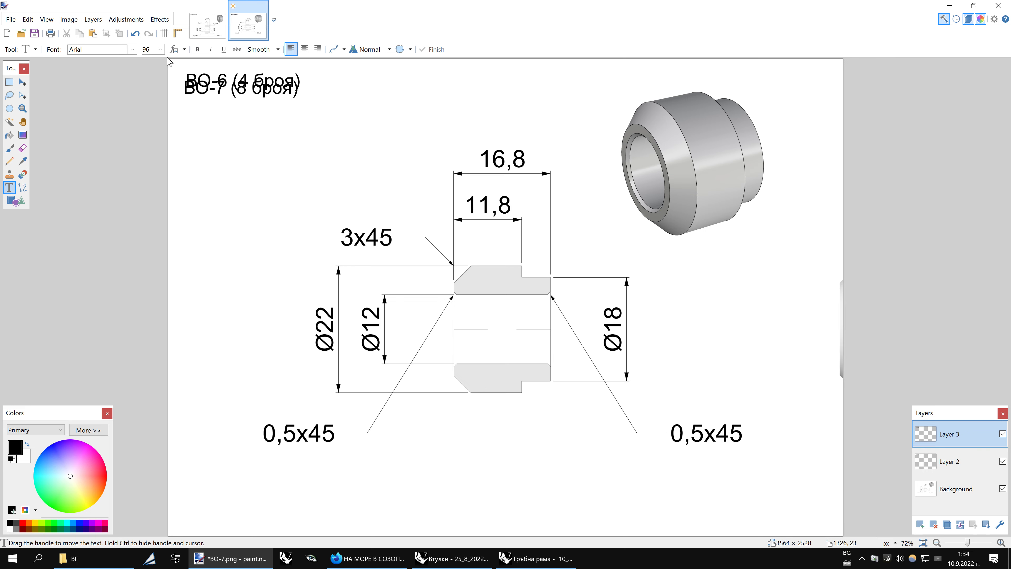
{"action": "scroll", "coordinate": [203, 70], "scroll_direction": "up", "scroll_amount": 2, "text": "ctrl"}
{"action": "scroll", "coordinate": [203, 71], "scroll_direction": "up", "scroll_amount": 3, "text": "ctrl"}
{"action": "scroll", "coordinate": [203, 71], "scroll_direction": "up", "scroll_amount": 3, "text": "ctrl"}
{"action": "scroll", "coordinate": [203, 71], "scroll_direction": "up", "scroll_amount": 1, "text": "ctrl"}
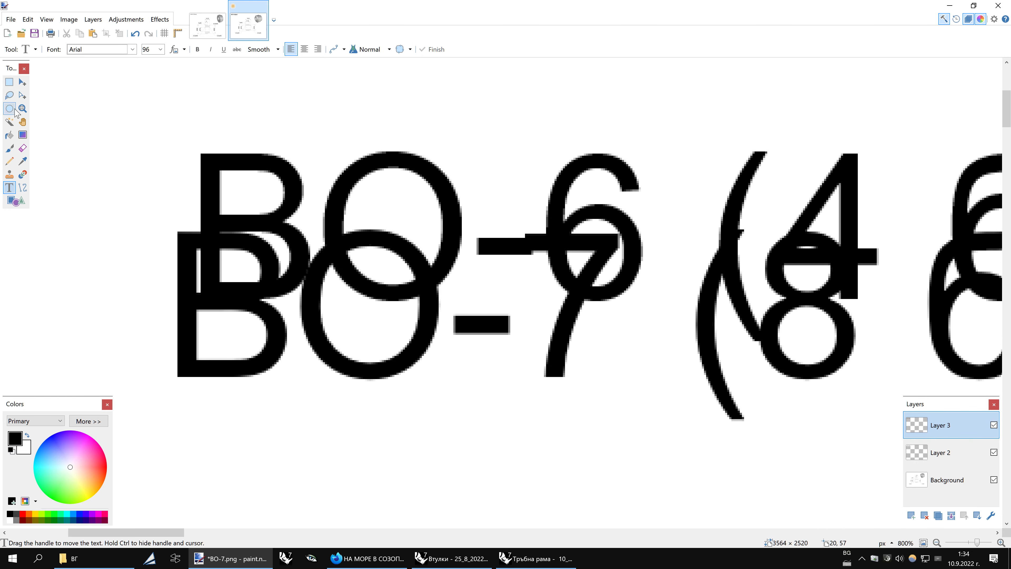
Align the new title exactly with the old heading's position
{"action": "left_click", "coordinate": [22, 82]}
{"action": "left_click_drag", "start_coordinate": [275, 267], "coordinate": [295, 191]}
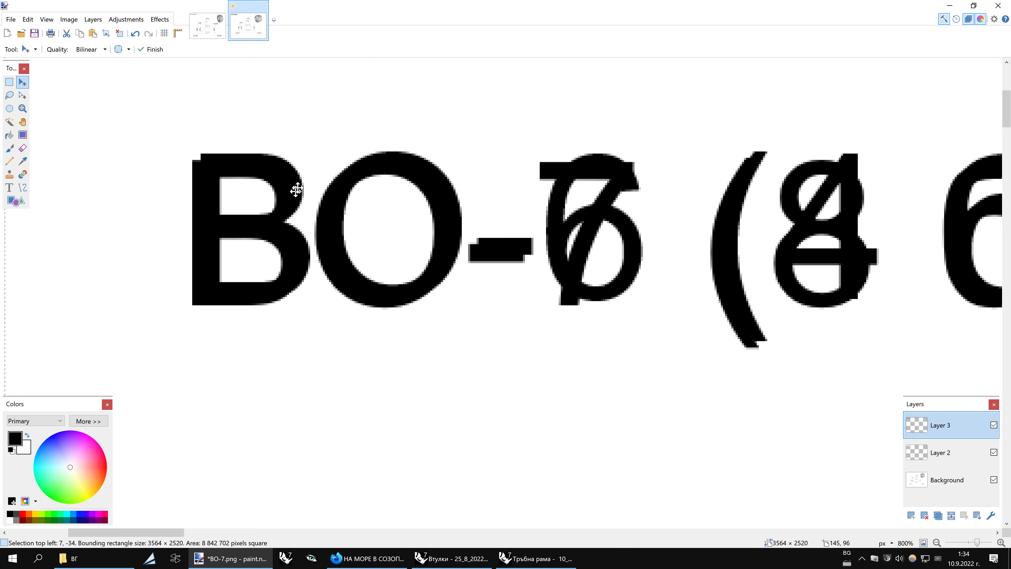
{"action": "key", "text": "Up"}
{"action": "key", "text": "Up"}
{"action": "key", "text": "Up"}
{"action": "key", "text": "Right"}
{"action": "key", "text": "Right"}
{"action": "key", "text": "Right"}
{"action": "key", "text": "Right"}
{"action": "key", "text": "ctrl+d"}
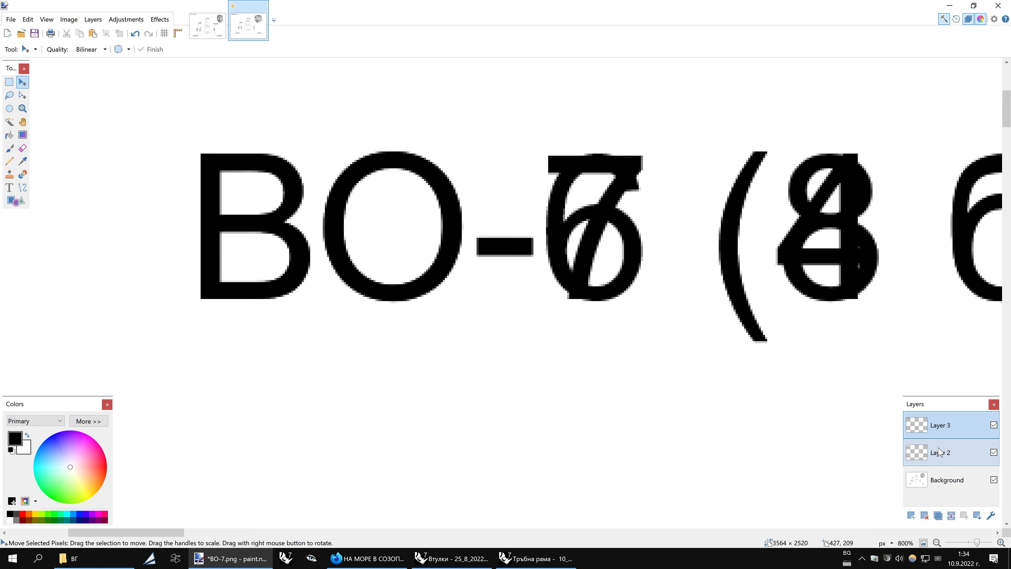
Delete the old BO-6 title layer and merge the new title into the Background
{"action": "left_click", "coordinate": [948, 452]}
{"action": "left_click", "coordinate": [924, 515]}
{"action": "scroll", "coordinate": [283, 241], "scroll_direction": "down", "scroll_amount": 3, "text": "ctrl"}
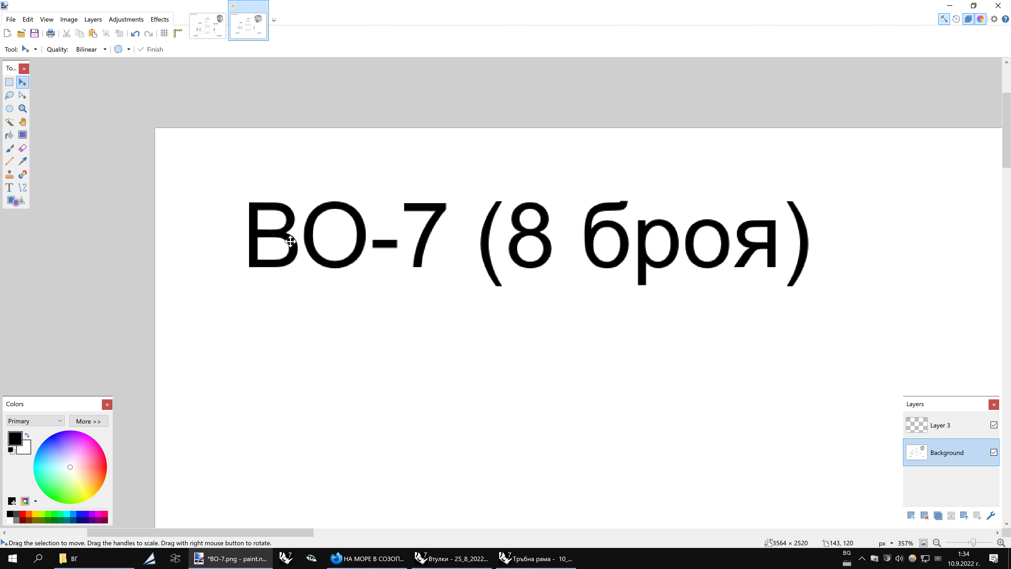
{"action": "scroll", "coordinate": [285, 241], "scroll_direction": "down", "scroll_amount": 2, "text": "ctrl"}
{"action": "scroll", "coordinate": [290, 242], "scroll_direction": "down", "scroll_amount": 3, "text": "ctrl"}
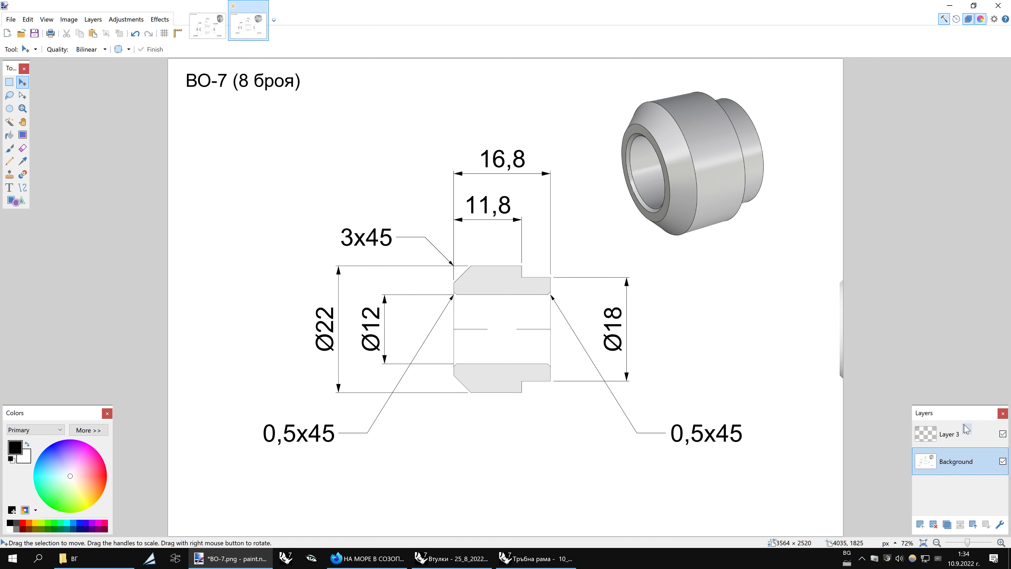
{"action": "left_click", "coordinate": [967, 436]}
{"action": "left_click", "coordinate": [960, 524]}
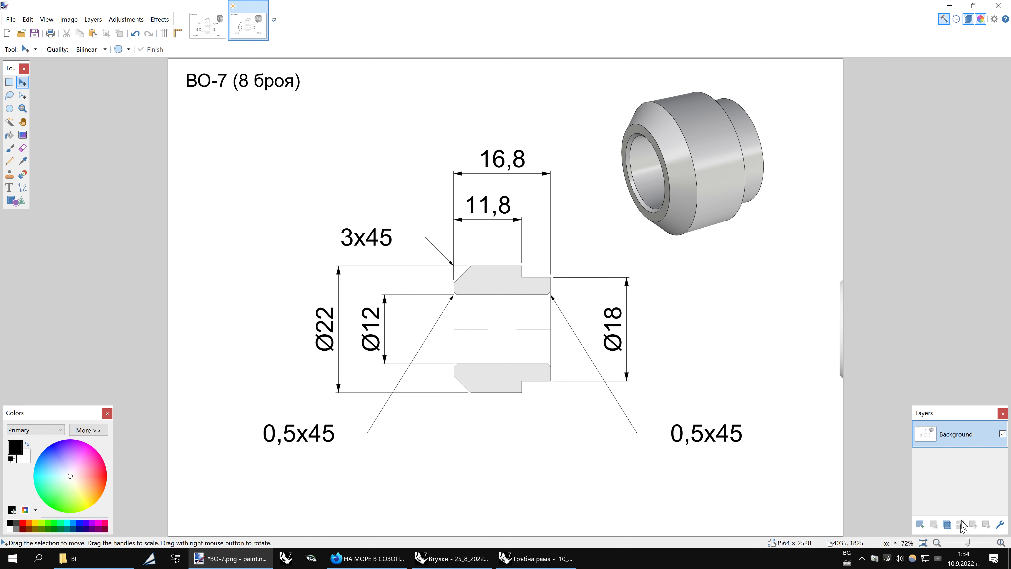
Compare the BO-6 and BO-7 sheets, then close the BO-6 image
{"action": "left_click", "coordinate": [207, 25]}
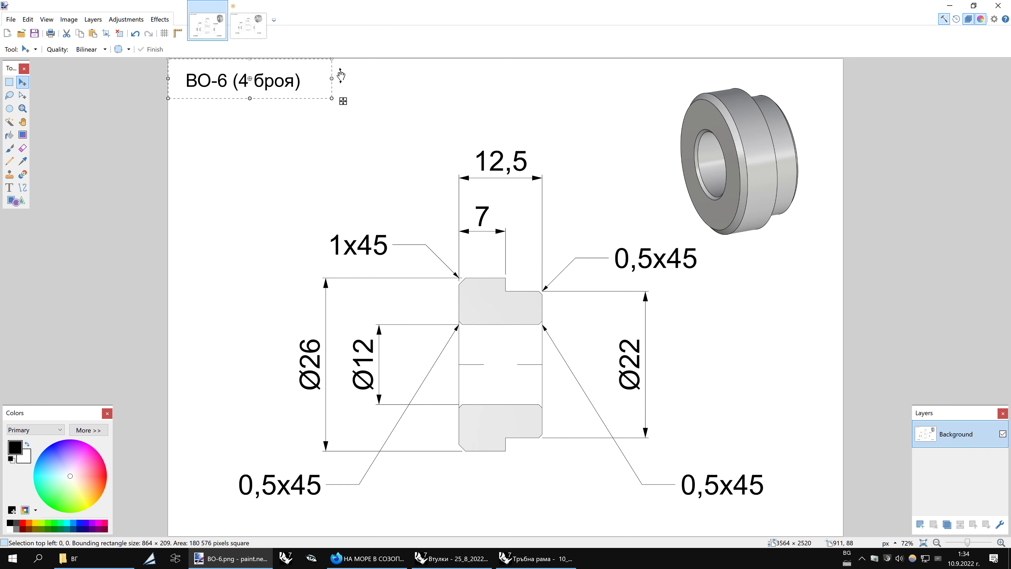
{"action": "left_click", "coordinate": [239, 28]}
{"action": "left_click", "coordinate": [238, 28]}
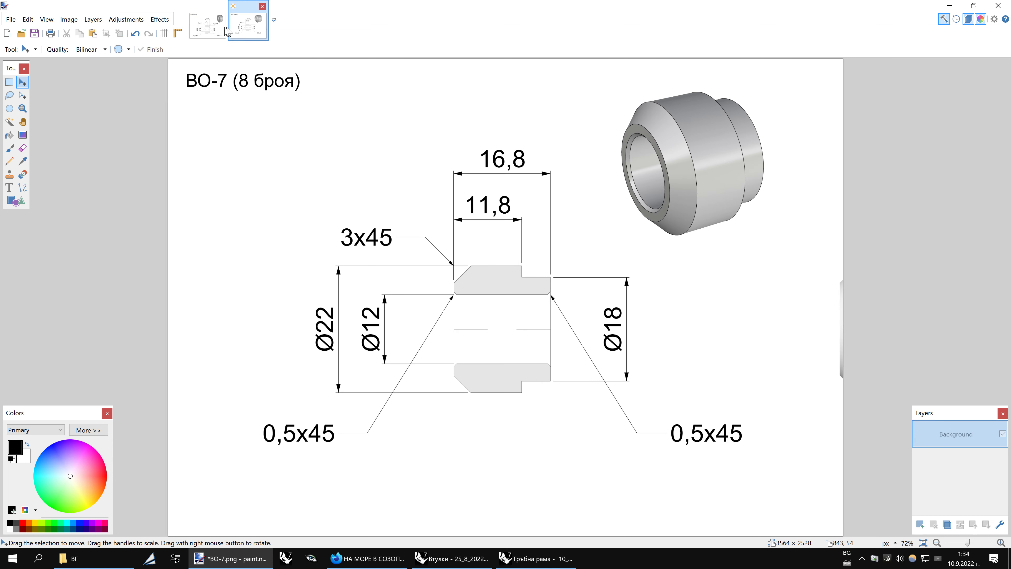
{"action": "left_click", "coordinate": [239, 30]}
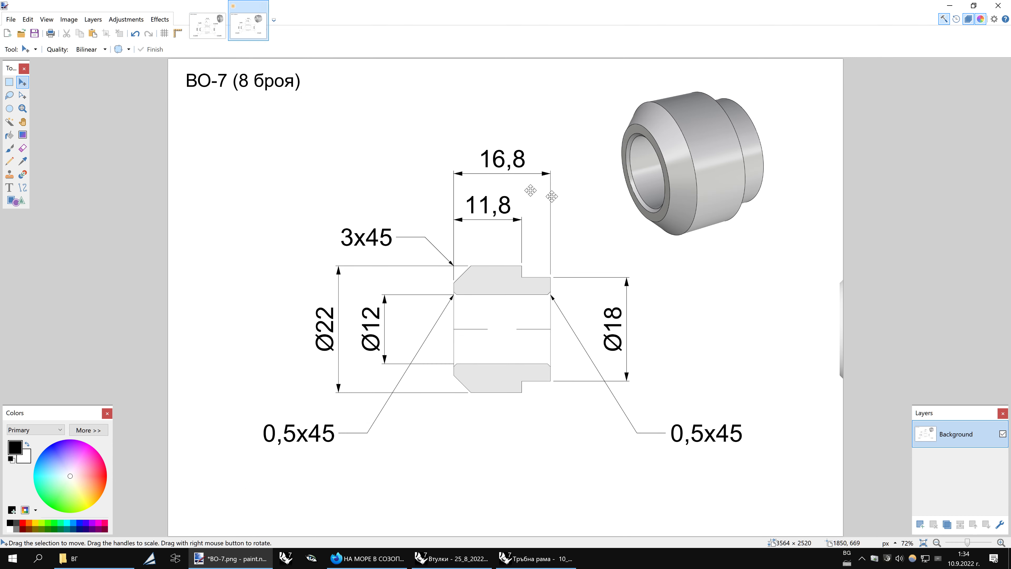
{"action": "left_click", "coordinate": [209, 22]}
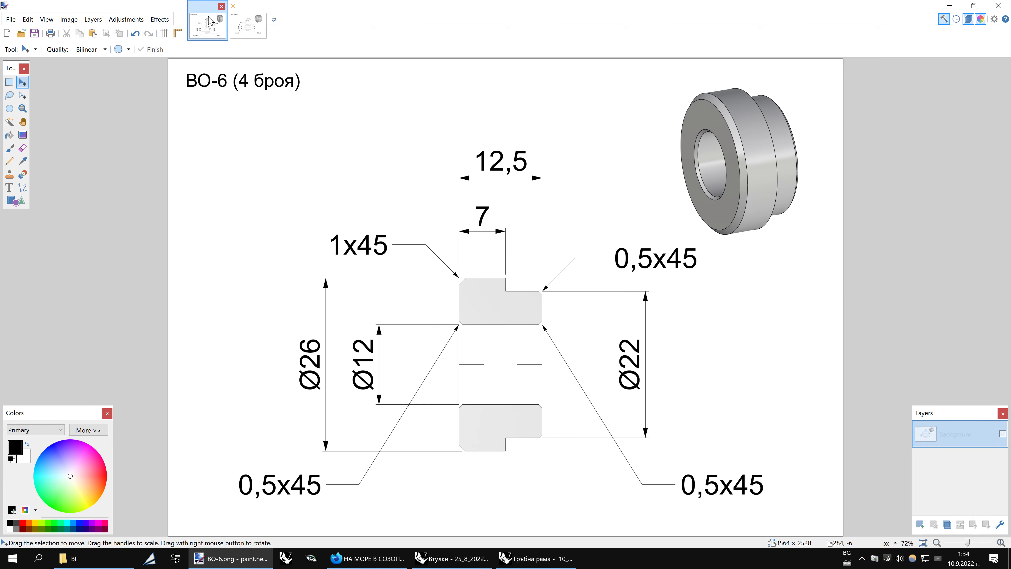
{"action": "left_click", "coordinate": [222, 7]}
Save the sheet as BO-7.png and apply Bobi1 display mode in Rhino
{"action": "left_click", "coordinate": [35, 33]}
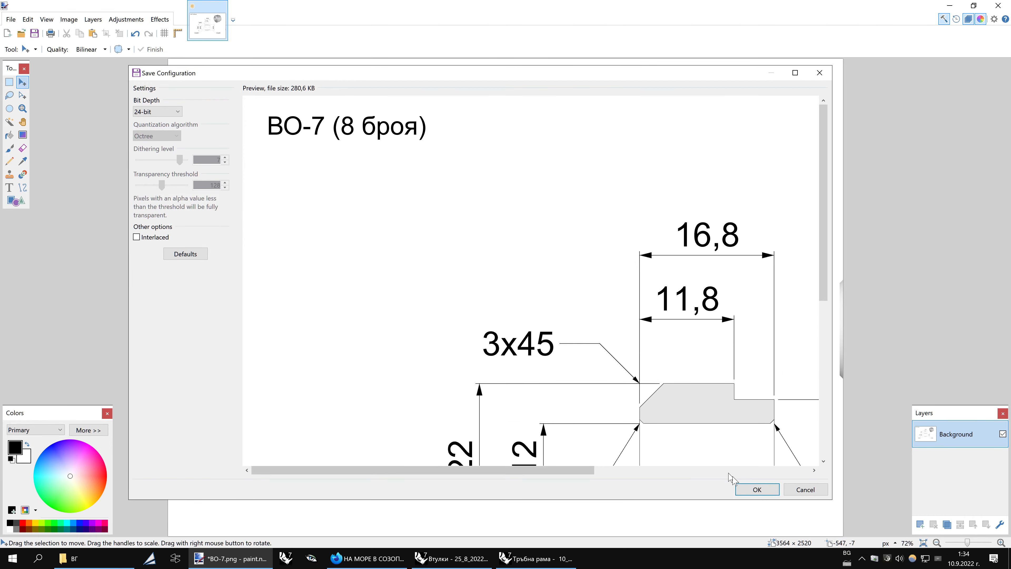
{"action": "left_click", "coordinate": [756, 488]}
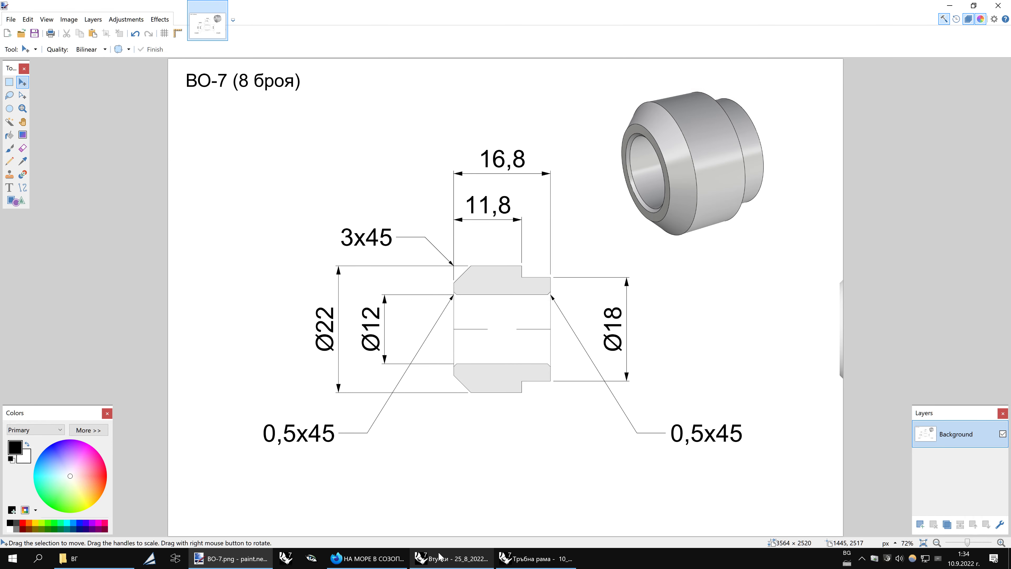
{"action": "left_click", "coordinate": [452, 558]}
{"action": "key", "text": "ctrl+alt+s"}
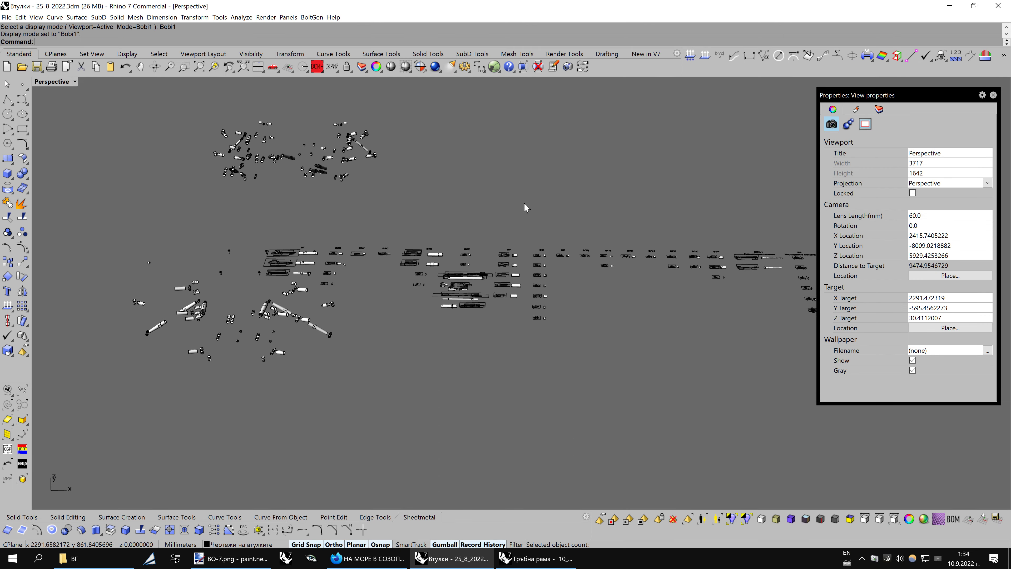
Zoom and tilt the Perspective view over the bushing parts, briefly selecting then deselecting BO-7
{"action": "scroll", "coordinate": [524, 202], "scroll_direction": "up", "scroll_amount": 4}
{"action": "scroll", "coordinate": [528, 202], "scroll_direction": "up", "scroll_amount": 5}
{"action": "scroll", "coordinate": [529, 201], "scroll_direction": "up", "scroll_amount": 5}
{"action": "scroll", "coordinate": [528, 201], "scroll_direction": "down", "scroll_amount": 5}
{"action": "scroll", "coordinate": [528, 202], "scroll_direction": "down", "scroll_amount": 3}
{"action": "scroll", "coordinate": [528, 201], "scroll_direction": "down", "scroll_amount": 3}
{"action": "scroll", "coordinate": [546, 203], "scroll_direction": "down", "scroll_amount": 2}
{"action": "scroll", "coordinate": [555, 208], "scroll_direction": "up", "scroll_amount": 3}
{"action": "scroll", "coordinate": [555, 208], "scroll_direction": "up", "scroll_amount": 3}
{"action": "right_click_drag", "start_coordinate": [555, 208], "coordinate": [618, 286]}
{"action": "scroll", "coordinate": [620, 284], "scroll_direction": "down", "scroll_amount": 2}
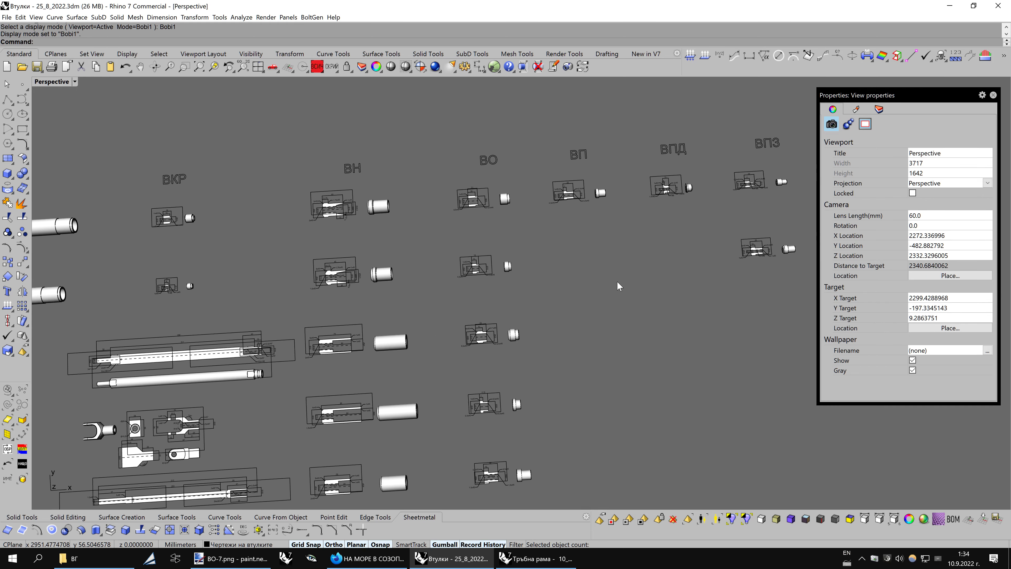
{"action": "scroll", "coordinate": [619, 283], "scroll_direction": "up", "scroll_amount": 4}
{"action": "scroll", "coordinate": [531, 319], "scroll_direction": "up", "scroll_amount": 3}
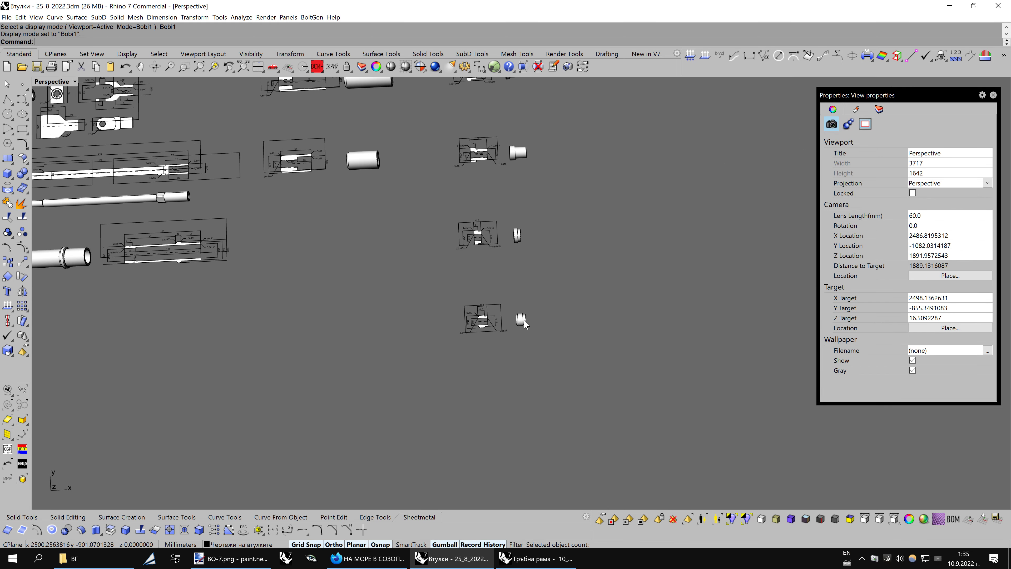
{"action": "left_click", "coordinate": [520, 319]}
{"action": "scroll", "coordinate": [630, 318], "scroll_direction": "down", "scroll_amount": 3}
{"action": "scroll", "coordinate": [630, 318], "scroll_direction": "down", "scroll_amount": 3}
{"action": "key", "text": "Escape"}
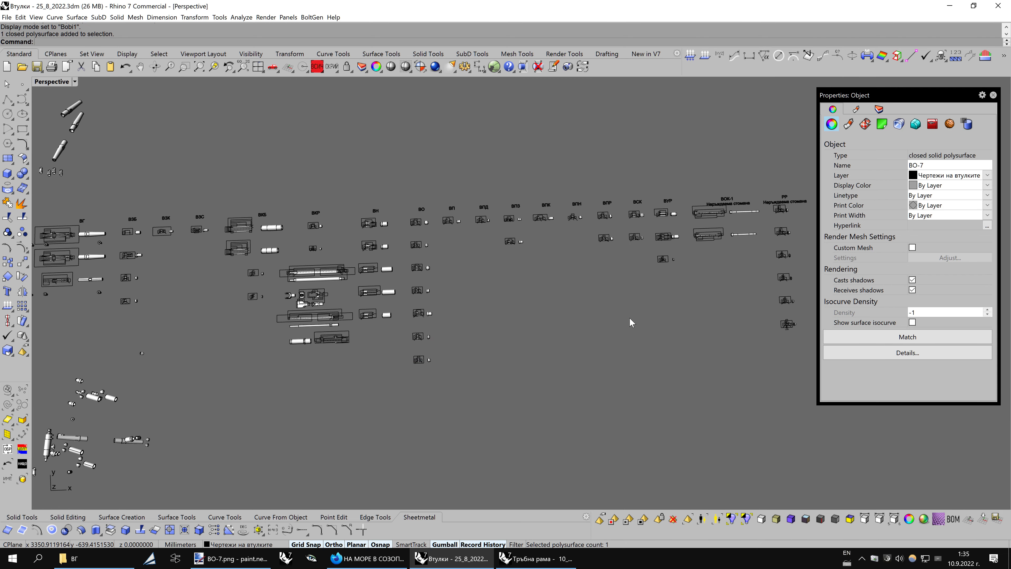
Pan and zoom the Perspective view across to the ВГ bushing group, clearing the selection
{"action": "scroll", "coordinate": [630, 319], "scroll_direction": "up", "scroll_amount": 2}
{"action": "scroll", "coordinate": [630, 318], "scroll_direction": "up", "scroll_amount": 2}
{"action": "scroll", "coordinate": [629, 318], "scroll_direction": "up", "scroll_amount": 1}
{"action": "scroll", "coordinate": [630, 319], "scroll_direction": "up", "scroll_amount": 1}
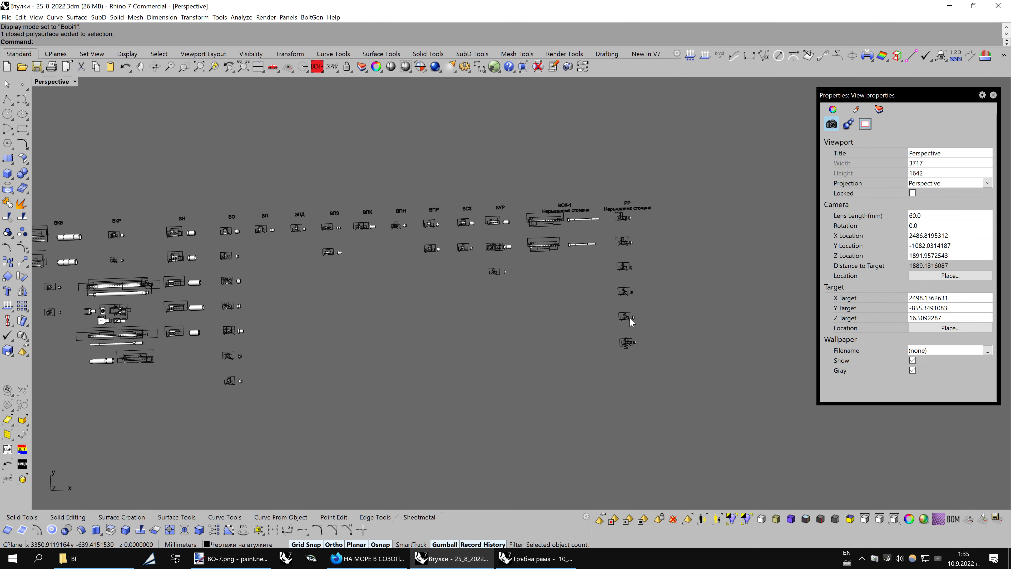
{"action": "scroll", "coordinate": [629, 319], "scroll_direction": "up", "scroll_amount": 1}
{"action": "scroll", "coordinate": [630, 318], "scroll_direction": "up", "scroll_amount": 1}
{"action": "scroll", "coordinate": [630, 318], "scroll_direction": "up", "scroll_amount": 2}
{"action": "scroll", "coordinate": [630, 317], "scroll_direction": "up", "scroll_amount": 2}
{"action": "scroll", "coordinate": [630, 316], "scroll_direction": "up", "scroll_amount": 2}
{"action": "scroll", "coordinate": [630, 313], "scroll_direction": "up", "scroll_amount": 2}
{"action": "scroll", "coordinate": [631, 313], "scroll_direction": "right", "scroll_amount": 3}
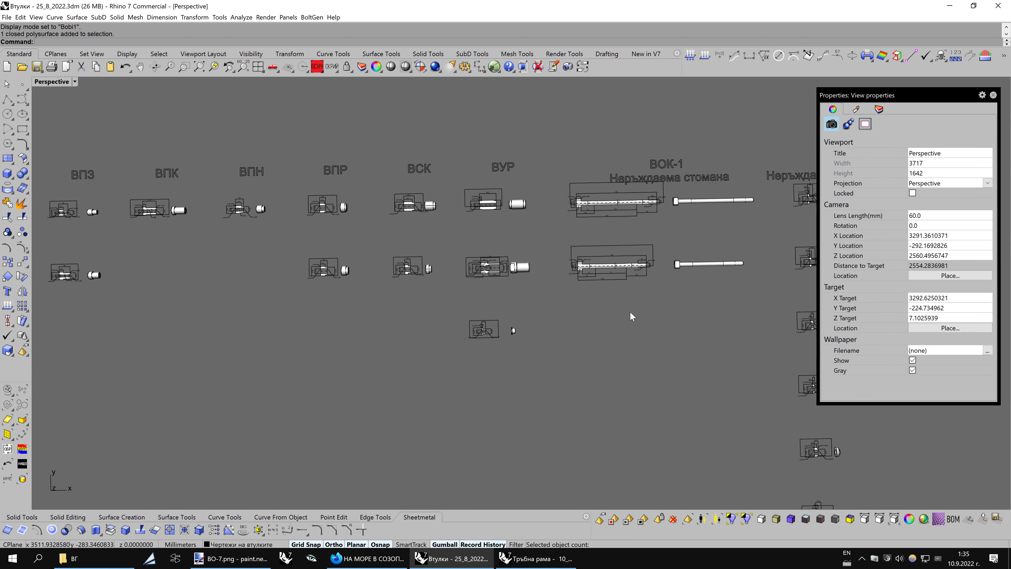
{"action": "scroll", "coordinate": [631, 308], "scroll_direction": "right", "scroll_amount": 3}
{"action": "scroll", "coordinate": [633, 305], "scroll_direction": "right", "scroll_amount": 3}
{"action": "scroll", "coordinate": [634, 302], "scroll_direction": "left", "scroll_amount": 2}
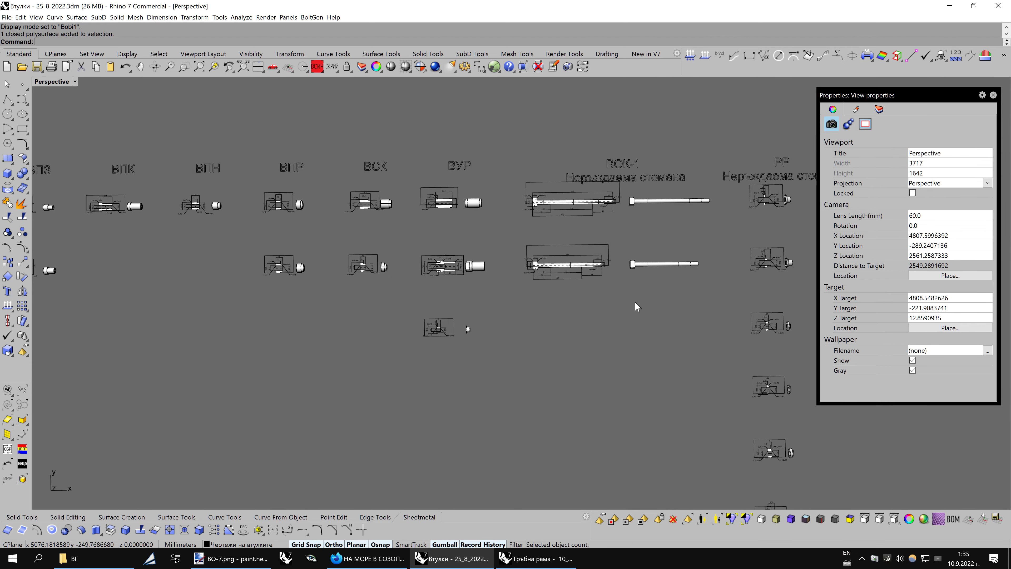
{"action": "scroll", "coordinate": [635, 301], "scroll_direction": "left", "scroll_amount": 3}
{"action": "scroll", "coordinate": [635, 302], "scroll_direction": "left", "scroll_amount": 1}
{"action": "scroll", "coordinate": [635, 302], "scroll_direction": "left", "scroll_amount": 3}
{"action": "scroll", "coordinate": [635, 301], "scroll_direction": "left", "scroll_amount": 2}
{"action": "scroll", "coordinate": [558, 310], "scroll_direction": "left", "scroll_amount": 2}
{"action": "scroll", "coordinate": [458, 321], "scroll_direction": "down", "scroll_amount": 2}
{"action": "scroll", "coordinate": [488, 305], "scroll_direction": "down", "scroll_amount": 2}
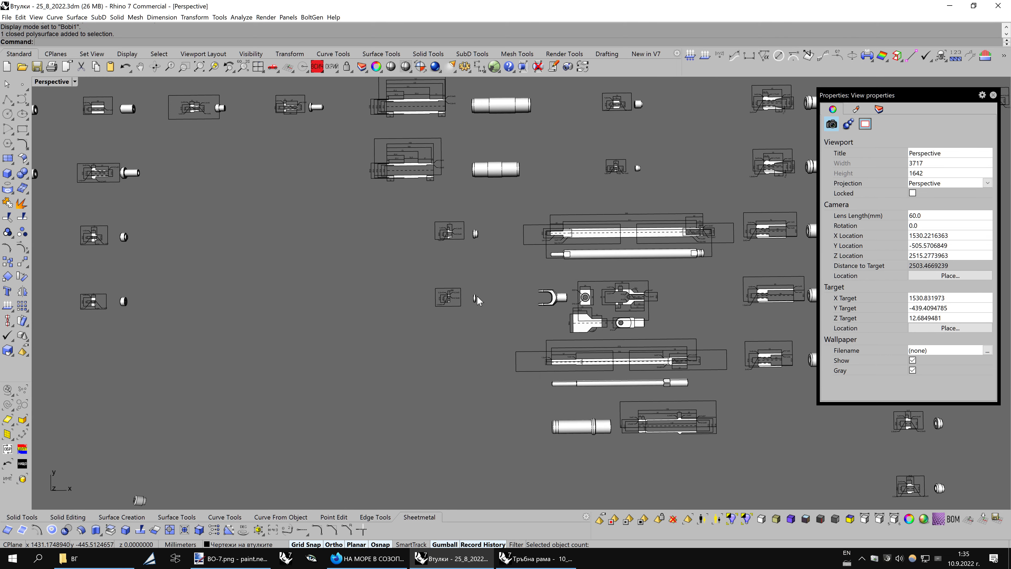
{"action": "left_click", "coordinate": [520, 288]}
{"action": "scroll", "coordinate": [363, 296], "scroll_direction": "left", "scroll_amount": 2}
{"action": "scroll", "coordinate": [433, 285], "scroll_direction": "up", "scroll_amount": 3}
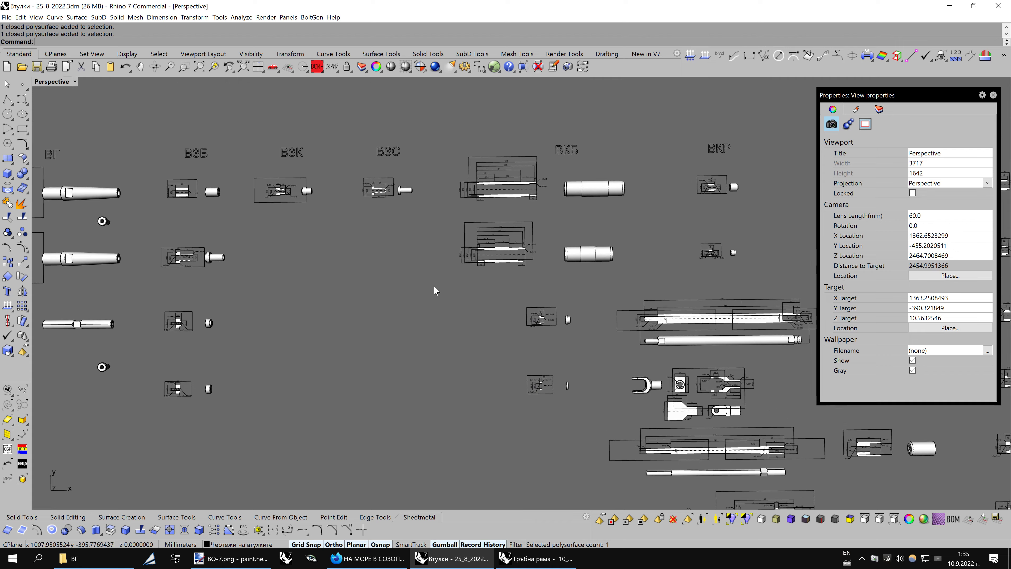
{"action": "scroll", "coordinate": [435, 289], "scroll_direction": "up", "scroll_amount": 3}
{"action": "scroll", "coordinate": [434, 286], "scroll_direction": "up", "scroll_amount": 2}
{"action": "scroll", "coordinate": [436, 286], "scroll_direction": "up", "scroll_amount": 2}
{"action": "scroll", "coordinate": [437, 284], "scroll_direction": "up", "scroll_amount": 2}
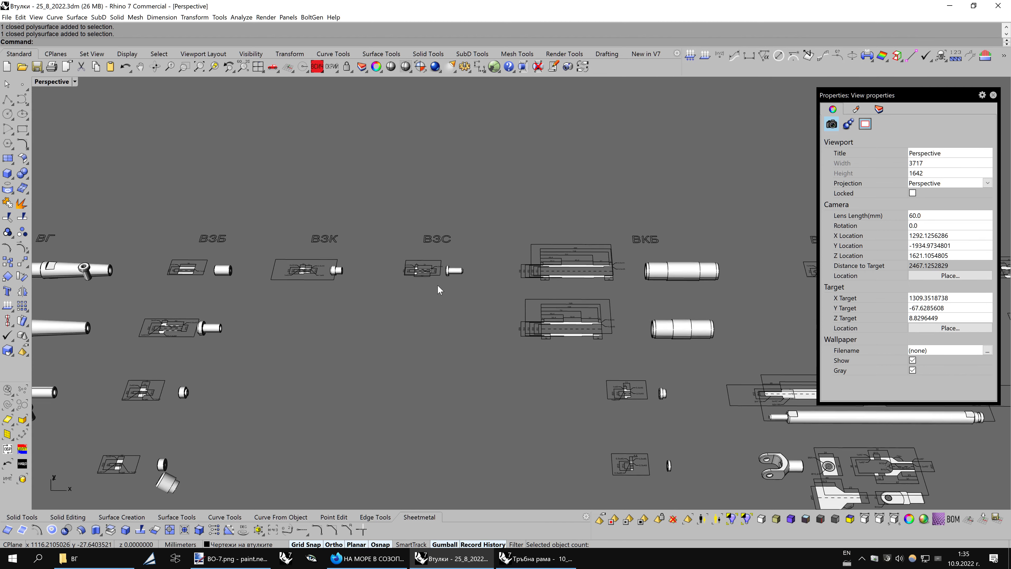
{"action": "scroll", "coordinate": [437, 285], "scroll_direction": "up", "scroll_amount": 3}
{"action": "scroll", "coordinate": [437, 284], "scroll_direction": "down", "scroll_amount": 2}
{"action": "scroll", "coordinate": [442, 282], "scroll_direction": "down", "scroll_amount": 2}
{"action": "scroll", "coordinate": [445, 281], "scroll_direction": "down", "scroll_amount": 2}
{"action": "scroll", "coordinate": [505, 294], "scroll_direction": "down", "scroll_amount": 2}
{"action": "scroll", "coordinate": [509, 296], "scroll_direction": "up", "scroll_amount": 2}
{"action": "scroll", "coordinate": [513, 295], "scroll_direction": "up", "scroll_amount": 2}
{"action": "scroll", "coordinate": [513, 294], "scroll_direction": "up", "scroll_amount": 3}
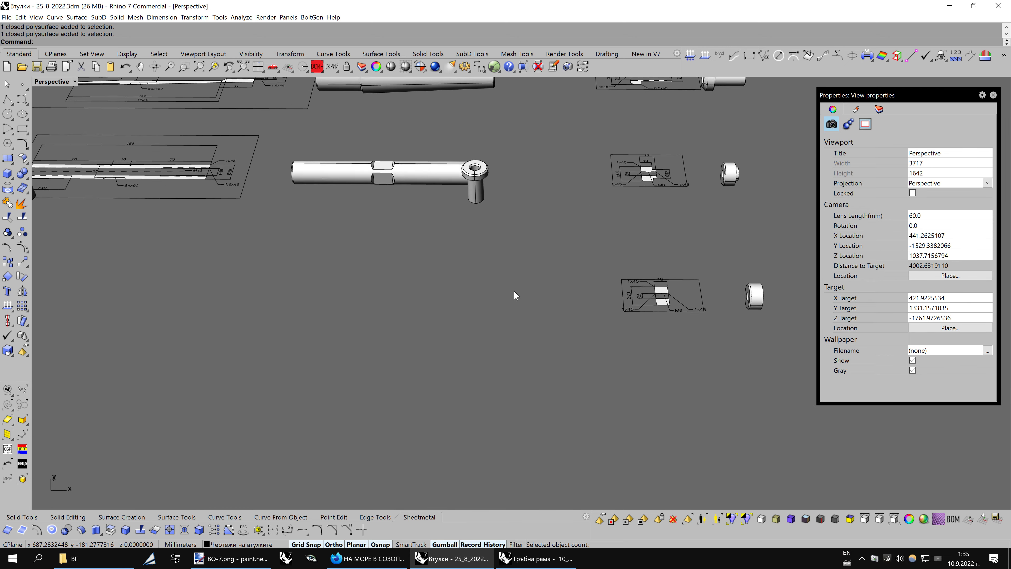
{"action": "scroll", "coordinate": [517, 293], "scroll_direction": "up", "scroll_amount": 2}
Orbit around the middle ВГ-3 tube, then select the ВГ-3 drawing frame curve
{"action": "left_click", "coordinate": [565, 235]}
{"action": "right_click_drag", "start_coordinate": [568, 248], "coordinate": [610, 301]}
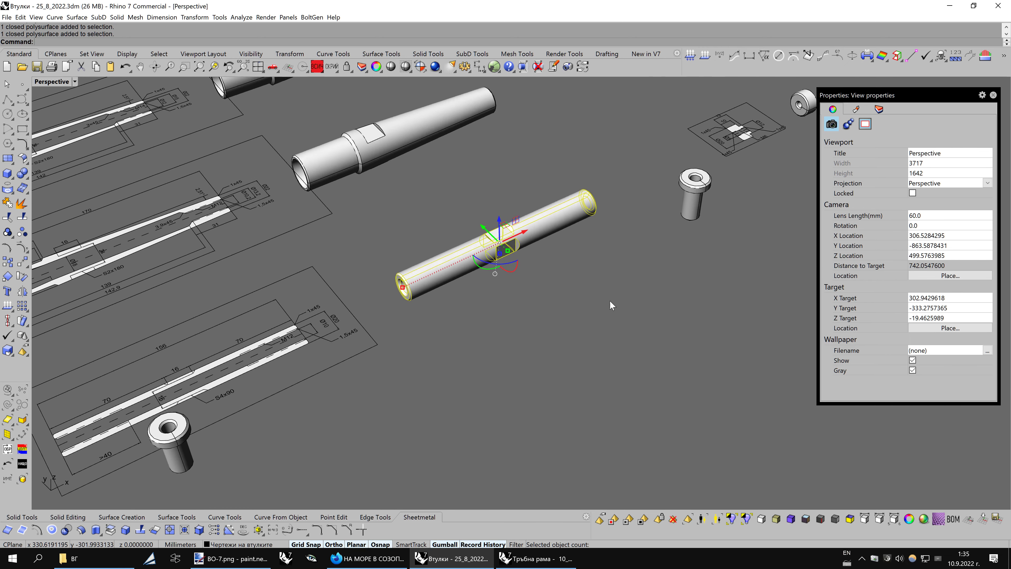
{"action": "mouse_move", "coordinate": [613, 318]}
{"action": "right_mouse_down"}
{"action": "mouse_move", "coordinate": [483, 268]}
{"action": "mouse_move", "coordinate": [654, 315]}
{"action": "right_mouse_up"}
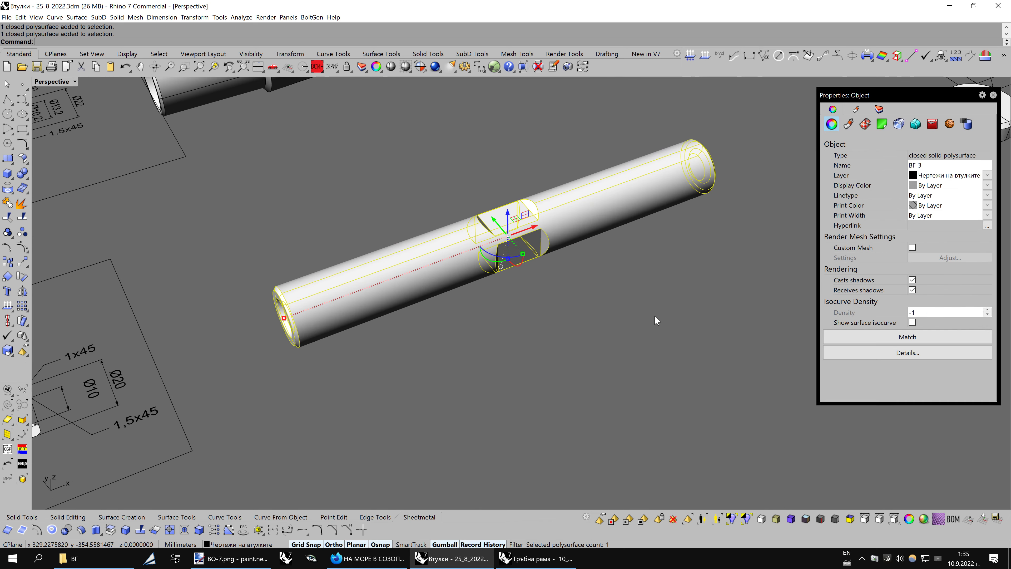
{"action": "scroll", "coordinate": [297, 261], "scroll_direction": "down", "scroll_amount": 5}
{"action": "right_click_drag", "start_coordinate": [297, 261], "coordinate": [358, 279]}
{"action": "left_click", "coordinate": [402, 296]}
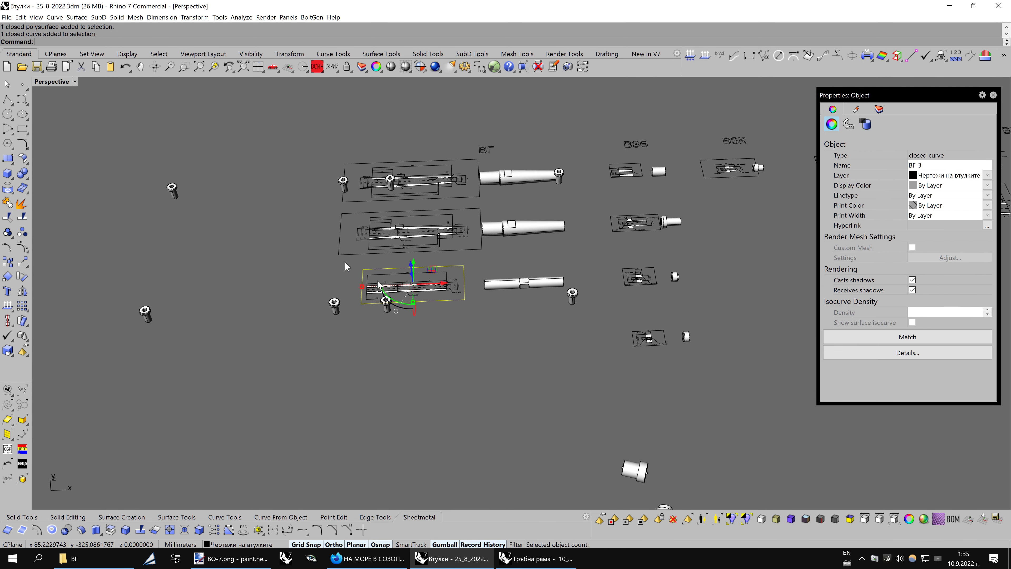
Maximize the Top view, zoom to the ВГ-3 drawing frame, and hide the frame
{"action": "double_click", "coordinate": [60, 81]}
{"action": "left_click", "coordinate": [56, 82]}
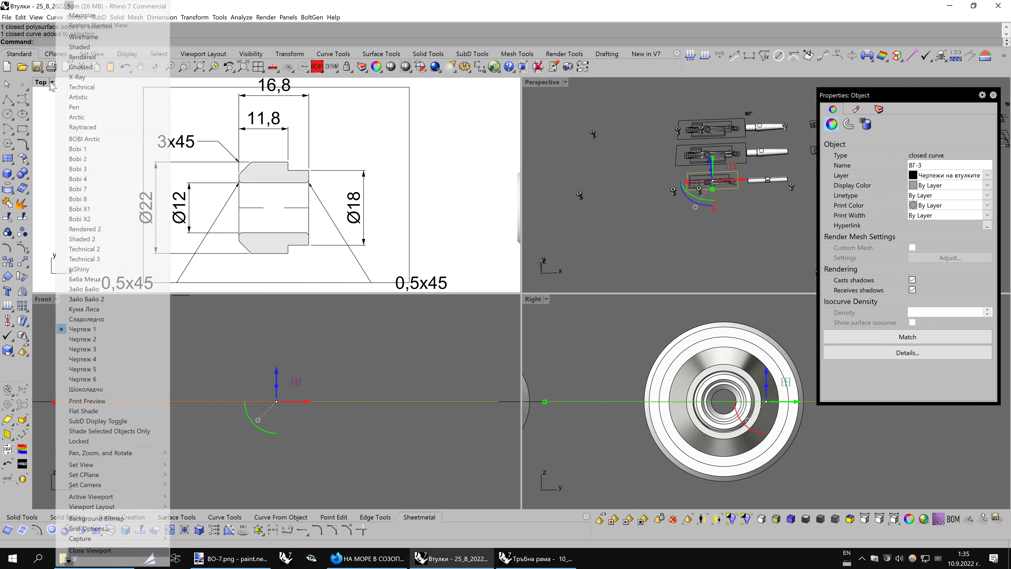
{"action": "left_click", "coordinate": [215, 68]}
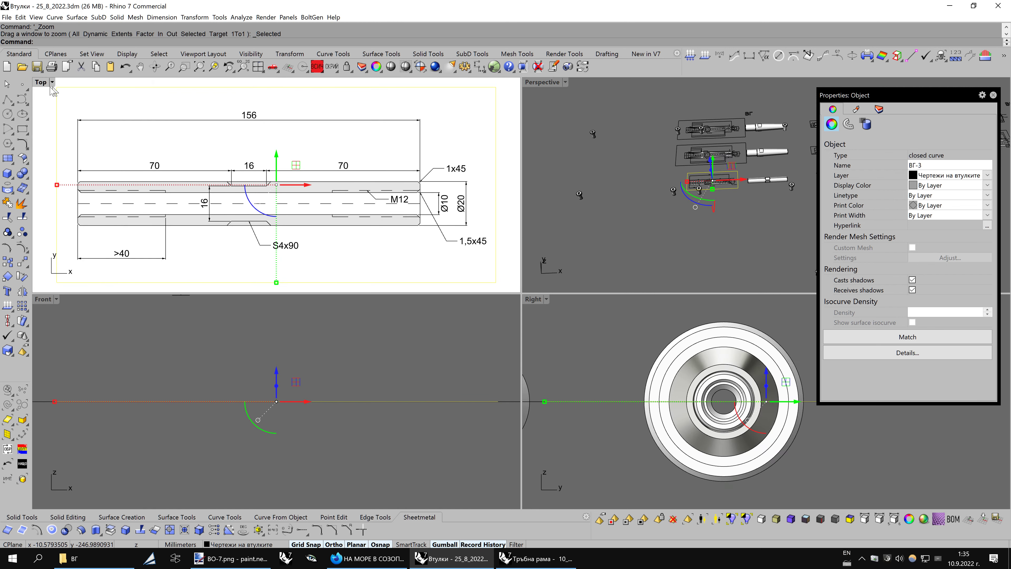
{"action": "double_click", "coordinate": [40, 81]}
{"action": "left_click", "coordinate": [512, 256]}
{"action": "scroll", "coordinate": [512, 256], "scroll_direction": "down", "scroll_amount": 4}
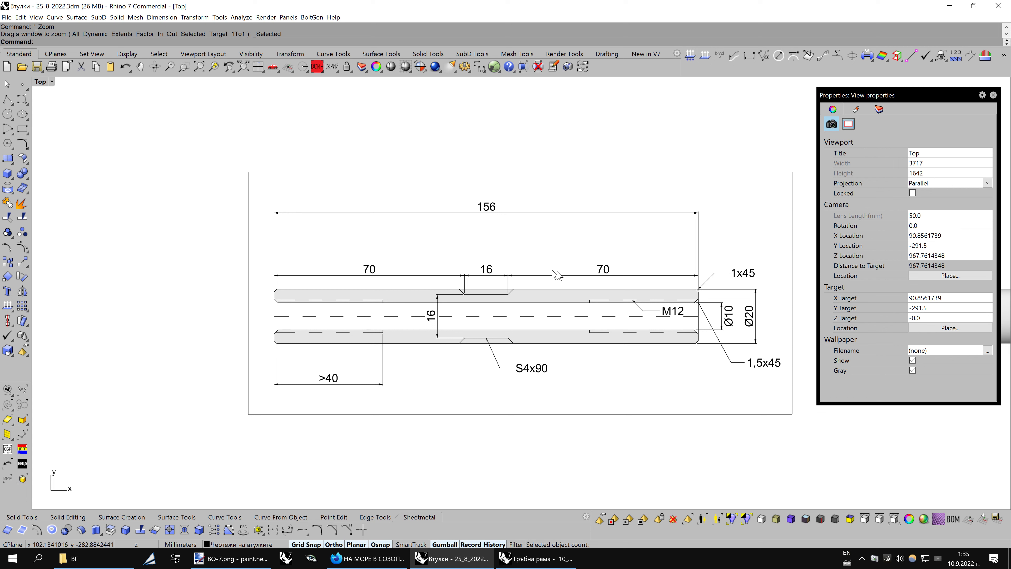
{"action": "left_click", "coordinate": [521, 175]}
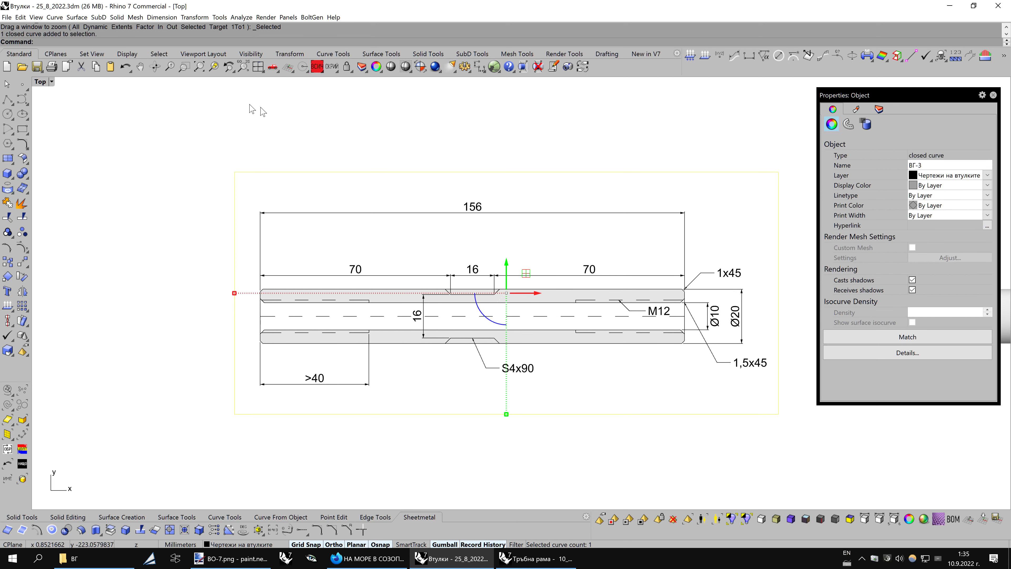
{"action": "left_click", "coordinate": [218, 68]}
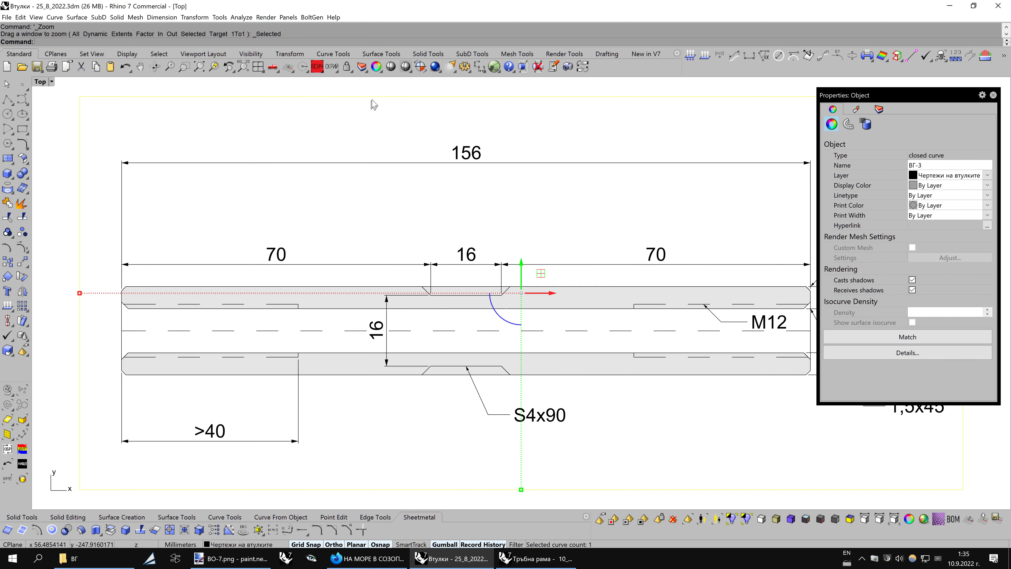
{"action": "left_click", "coordinate": [333, 67]}
Capture the Top view at 3564×2520 over ----.png in Втулки\ВГ, then switch to paint.net
{"action": "left_click", "coordinate": [568, 67]}
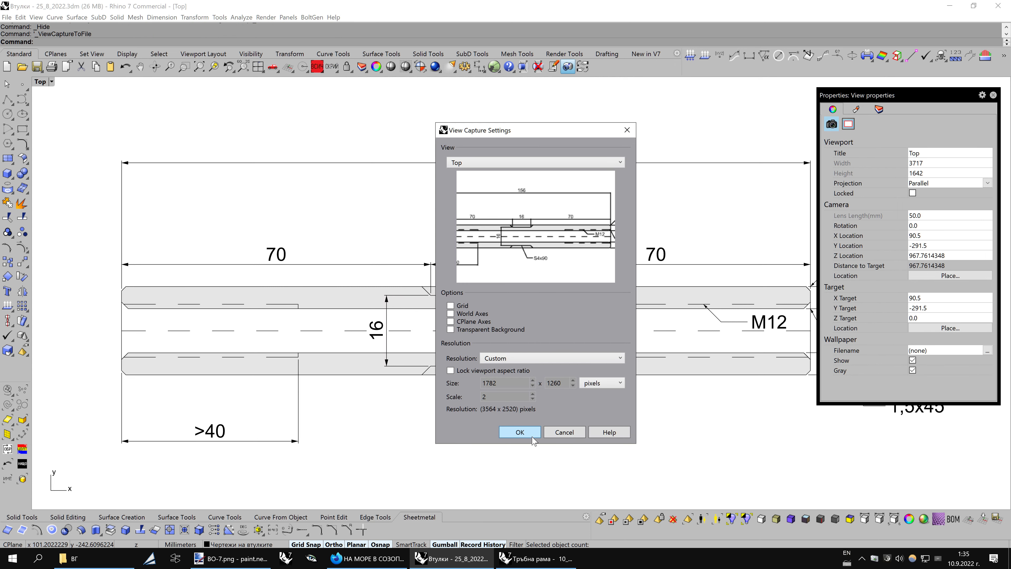
{"action": "left_click", "coordinate": [533, 436]}
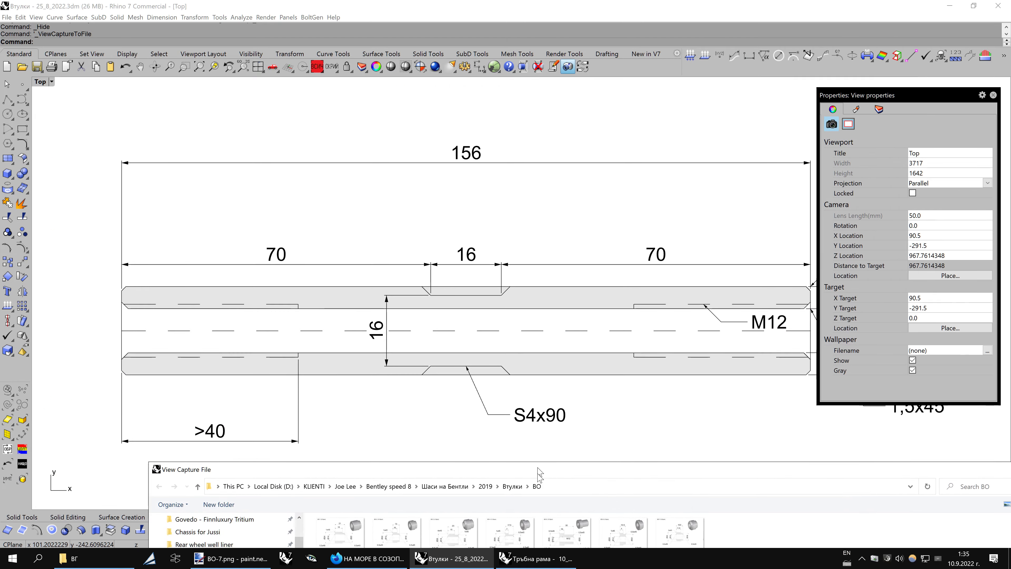
{"action": "mouse_move", "coordinate": [399, 30]}
{"action": "left_mouse_down"}
{"action": "mouse_move", "coordinate": [535, 466]}
{"action": "mouse_move", "coordinate": [428, 53]}
{"action": "left_mouse_up"}
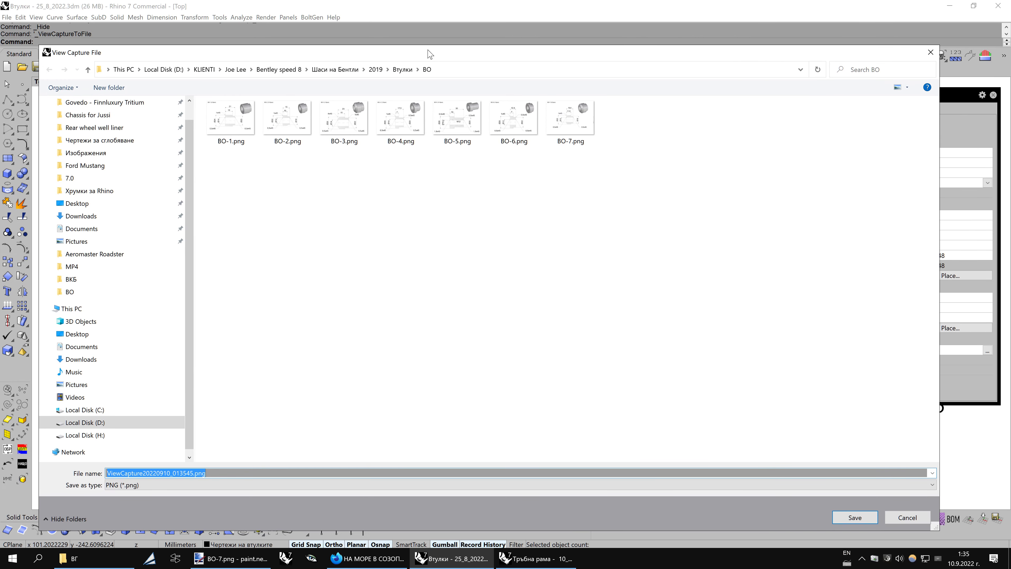
{"action": "left_click", "coordinate": [396, 70]}
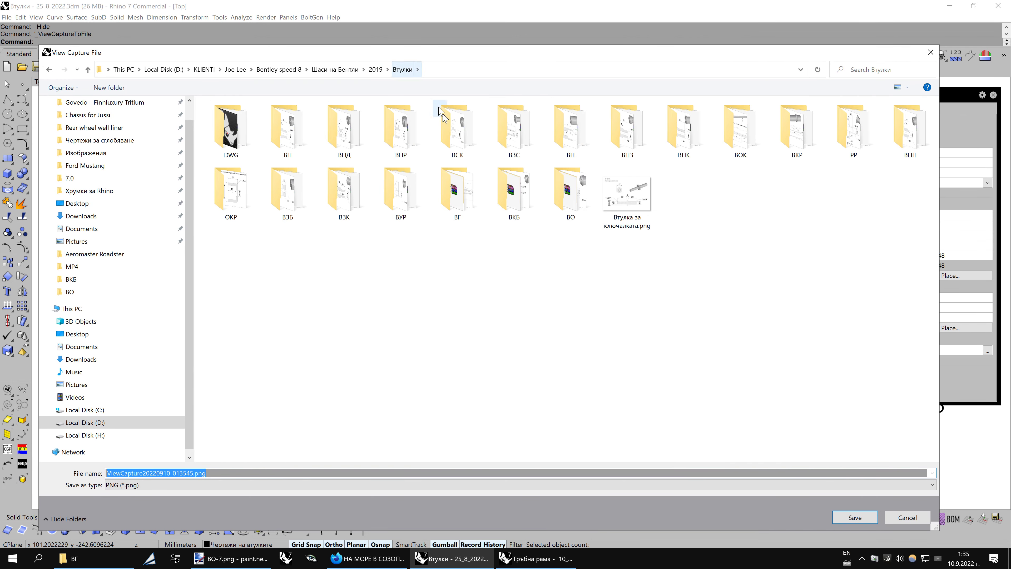
{"action": "double_click", "coordinate": [462, 184]}
{"action": "left_click", "coordinate": [457, 147]}
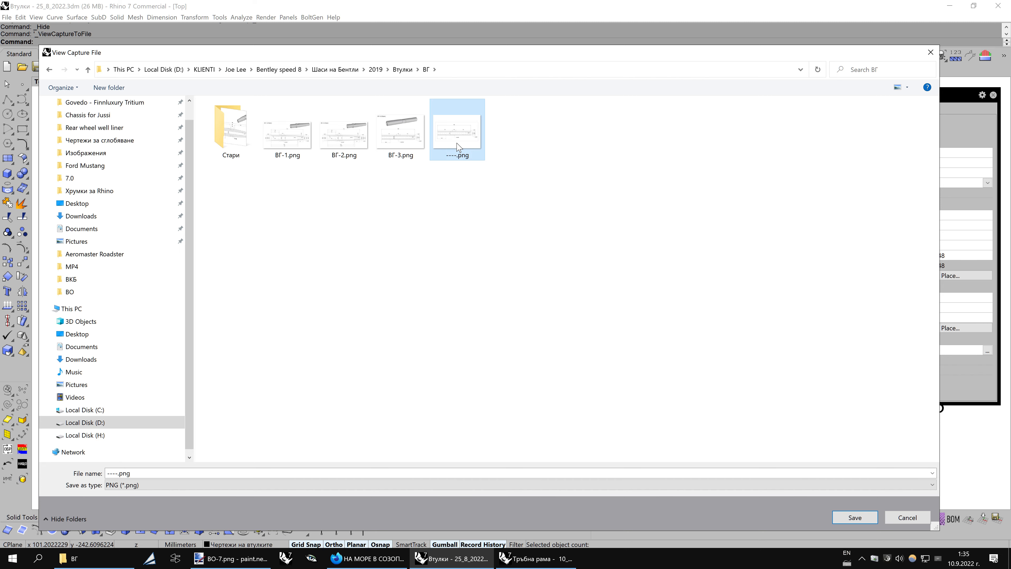
{"action": "left_click", "coordinate": [854, 516]}
{"action": "left_click", "coordinate": [462, 318]}
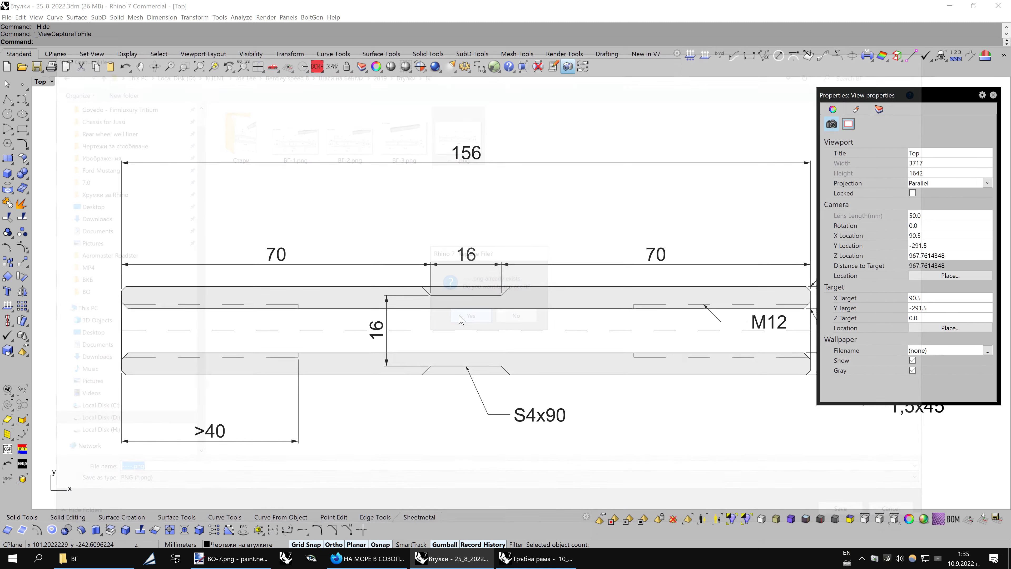
{"action": "left_click", "coordinate": [260, 557]}
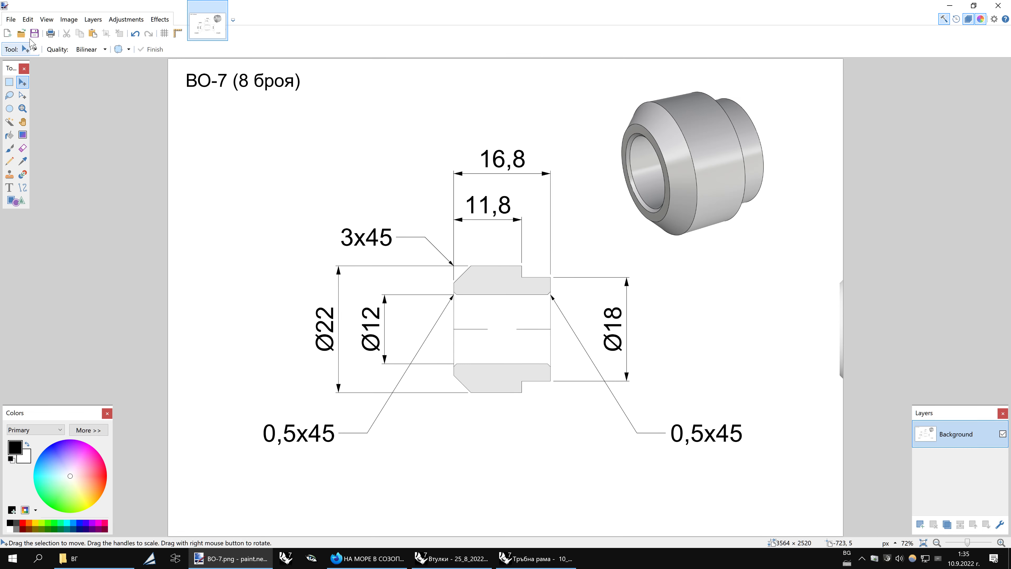
{"action": "left_click", "coordinate": [21, 33]}
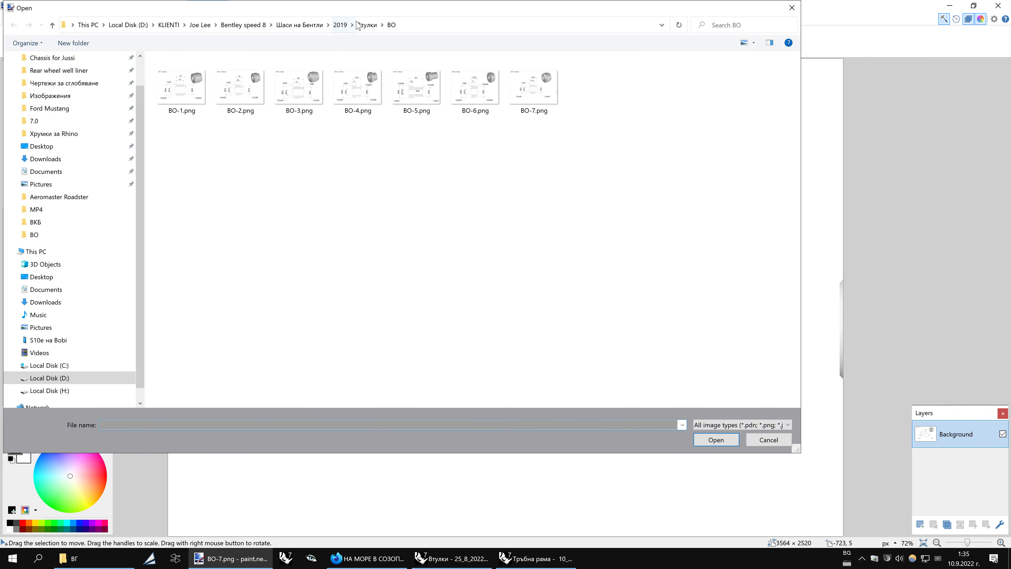
Open both ВГ-3.png and ----.png from the Втулки\ВГ folder
{"action": "left_click", "coordinate": [360, 25]}
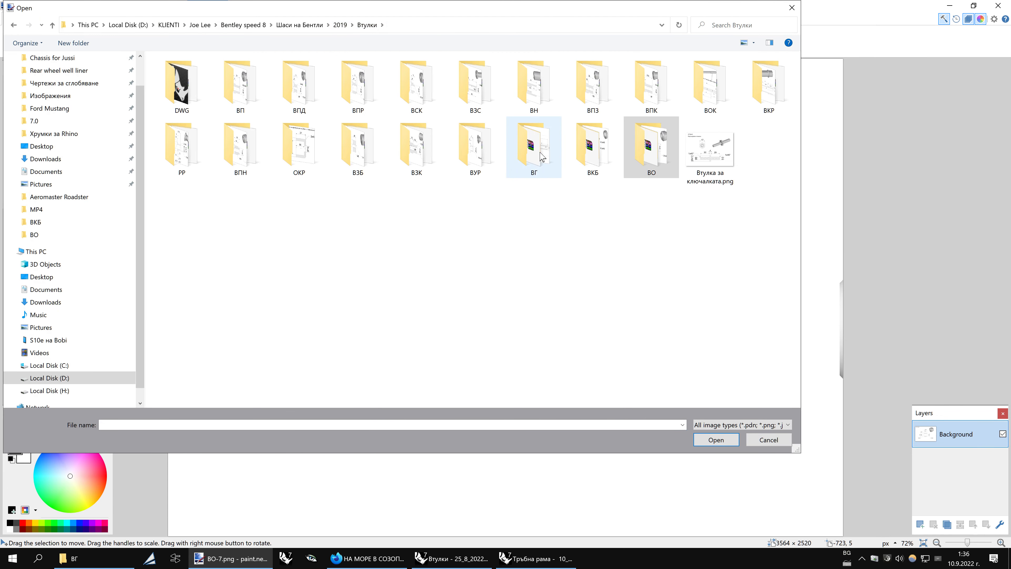
{"action": "double_click", "coordinate": [537, 155]}
{"action": "left_click_drag", "start_coordinate": [359, 131], "coordinate": [442, 86]}
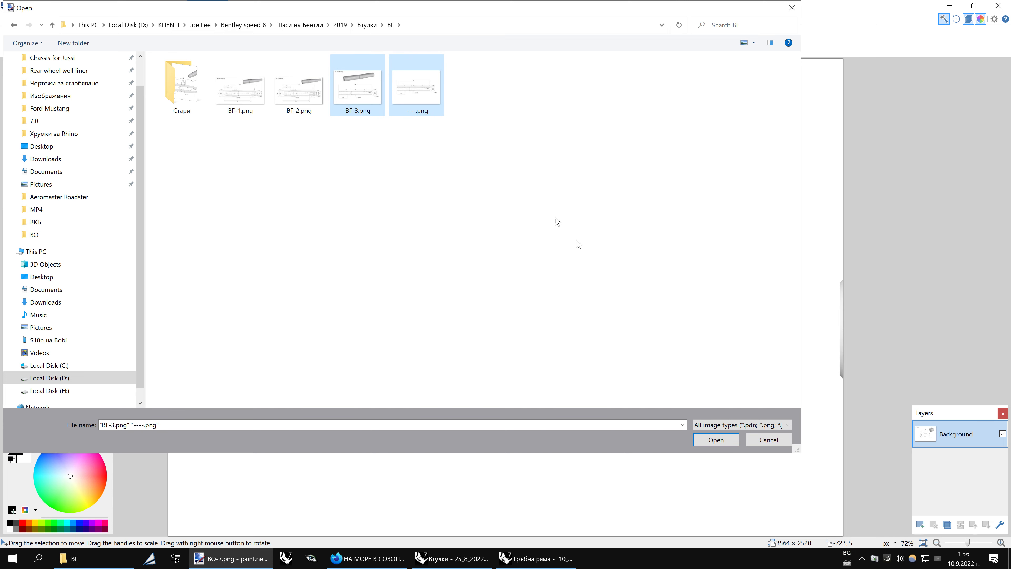
{"action": "left_click", "coordinate": [703, 444]}
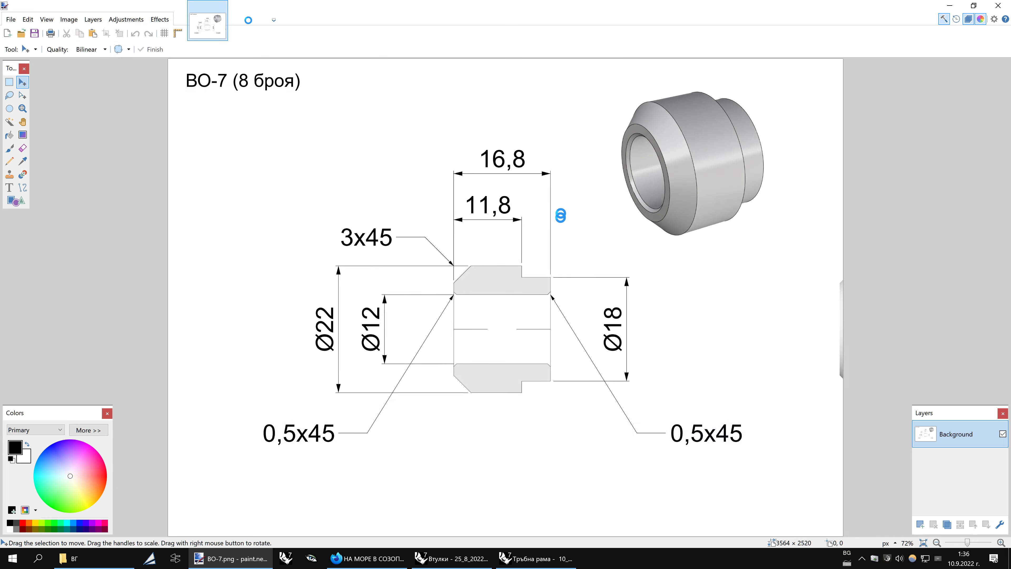
Compare the two images, then select the whole S4x90 drawing in ----.png
{"action": "left_click", "coordinate": [254, 35]}
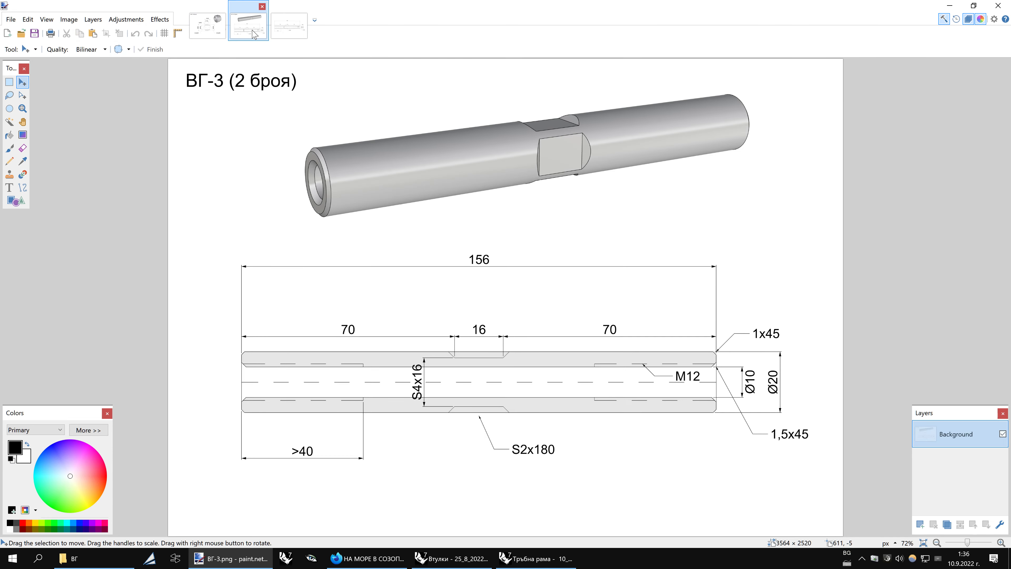
{"action": "left_click", "coordinate": [283, 31]}
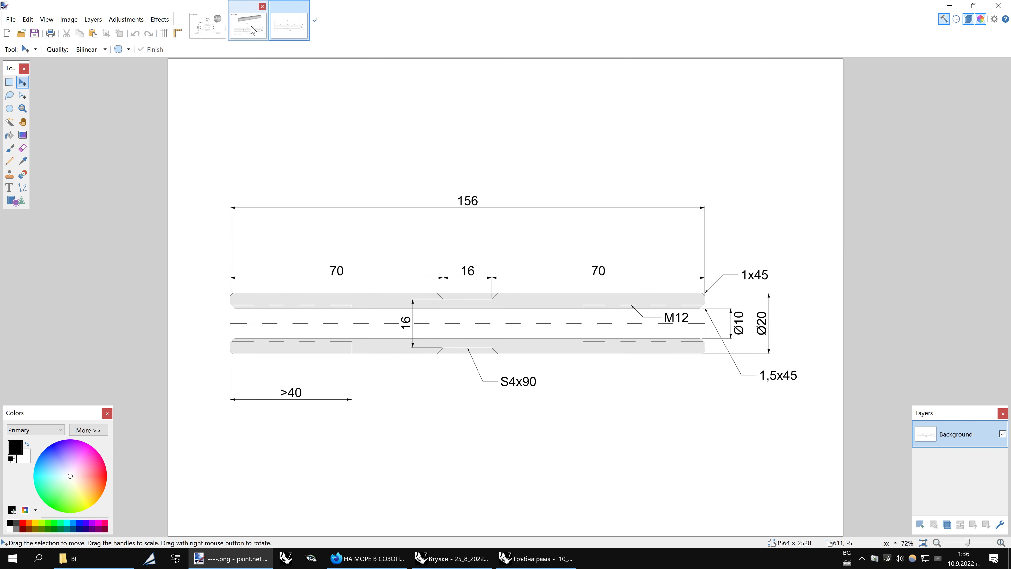
{"action": "left_click", "coordinate": [250, 29]}
{"action": "left_click", "coordinate": [290, 30]}
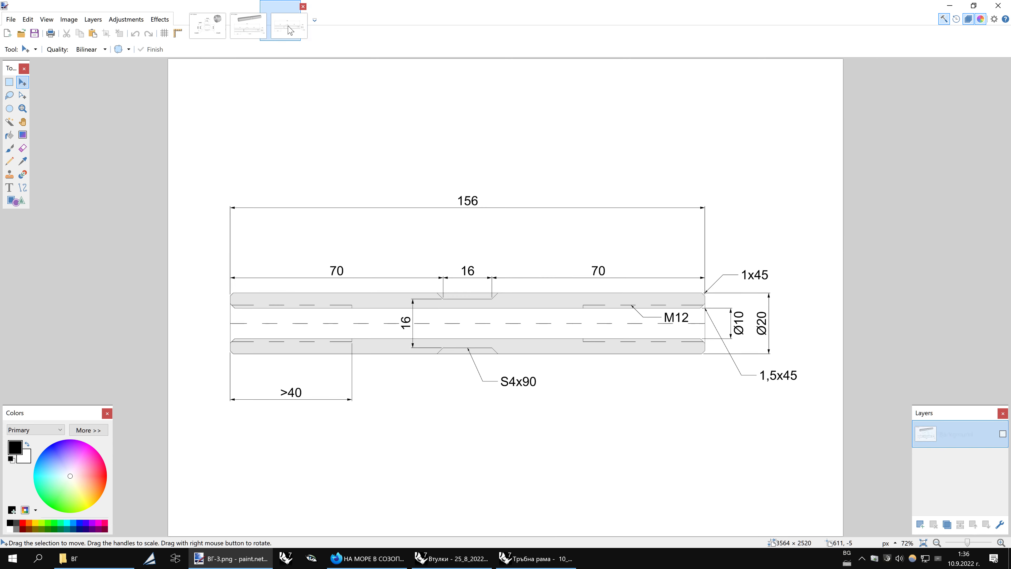
{"action": "left_click", "coordinate": [258, 34]}
{"action": "left_click", "coordinate": [291, 34]}
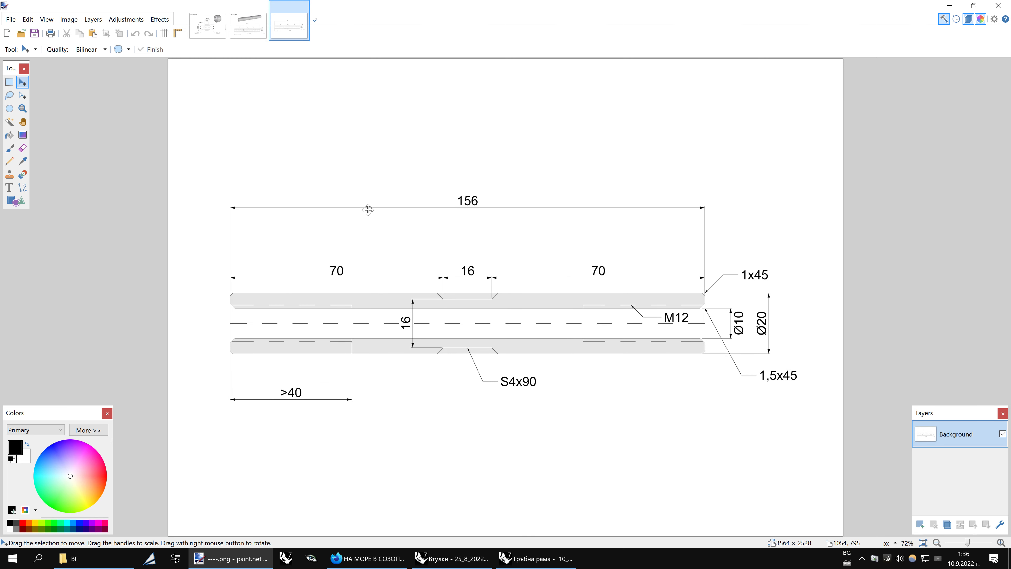
{"action": "key", "text": "ctrl+a"}
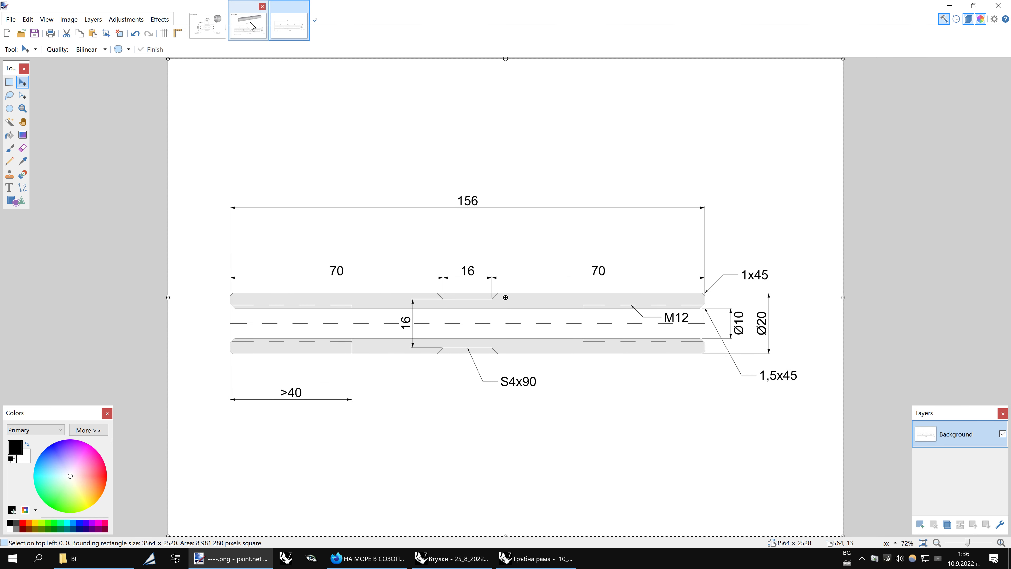
Add a new Multiply-blended layer to the ВГ-3.png sheet
{"action": "left_click", "coordinate": [256, 29]}
{"action": "left_click", "coordinate": [921, 524]}
{"action": "left_click", "coordinate": [1000, 524]}
{"action": "left_click", "coordinate": [455, 281]}
{"action": "left_click", "coordinate": [444, 300]}
{"action": "left_click", "coordinate": [509, 326]}
Paste the revised S4x90 drawing and align it exactly over the old drawing
{"action": "key", "text": "ctrl+v"}
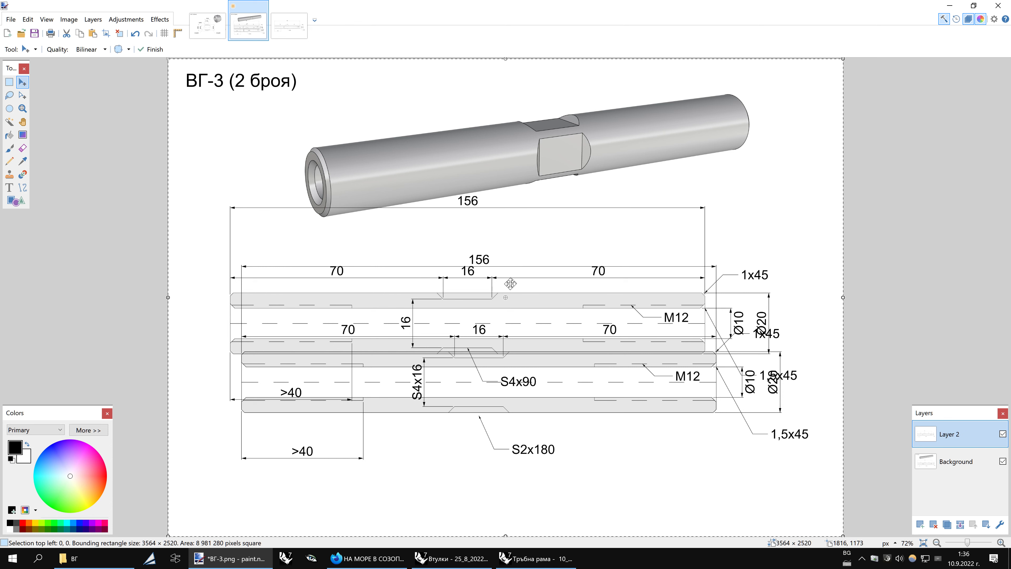
{"action": "mouse_move", "coordinate": [542, 284]}
{"action": "left_mouse_down"}
{"action": "mouse_move", "coordinate": [552, 285]}
{"action": "mouse_move", "coordinate": [533, 355]}
{"action": "left_mouse_up"}
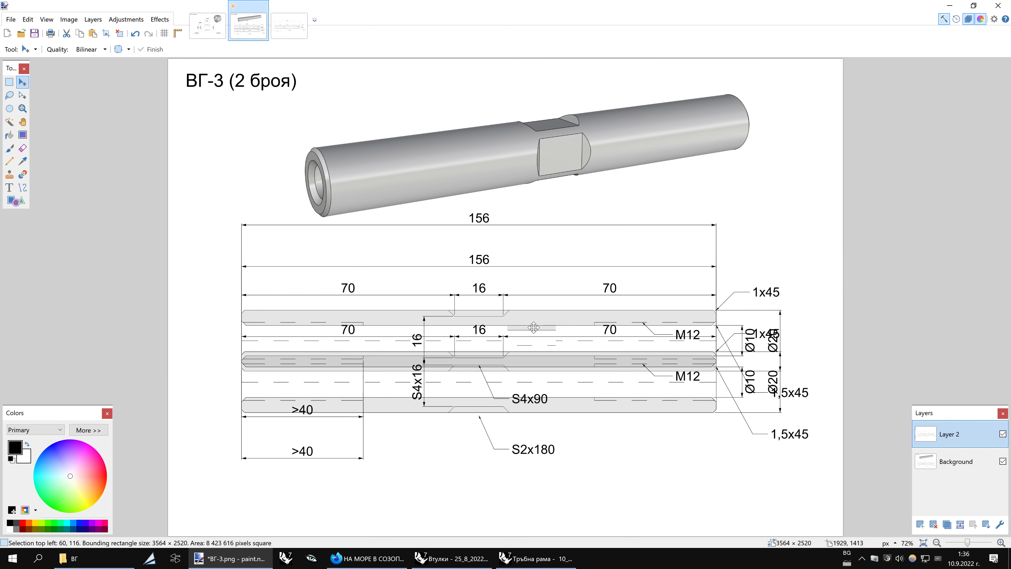
{"action": "left_click_drag", "start_coordinate": [534, 354], "coordinate": [534, 363]}
{"action": "scroll", "coordinate": [232, 364], "scroll_direction": "up", "scroll_amount": 2, "text": "ctrl"}
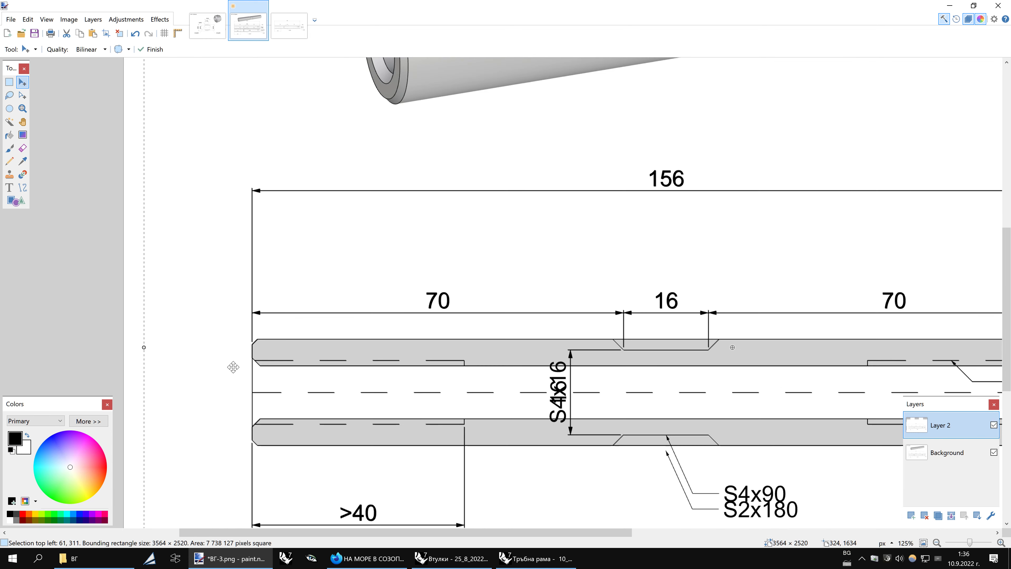
{"action": "scroll", "coordinate": [249, 350], "scroll_direction": "up", "scroll_amount": 1, "text": "ctrl"}
{"action": "scroll", "coordinate": [249, 349], "scroll_direction": "up", "scroll_amount": 3, "text": "ctrl"}
{"action": "scroll", "coordinate": [251, 346], "scroll_direction": "up", "scroll_amount": 1, "text": "ctrl"}
{"action": "key", "text": "Left"}
{"action": "key", "text": "Up"}
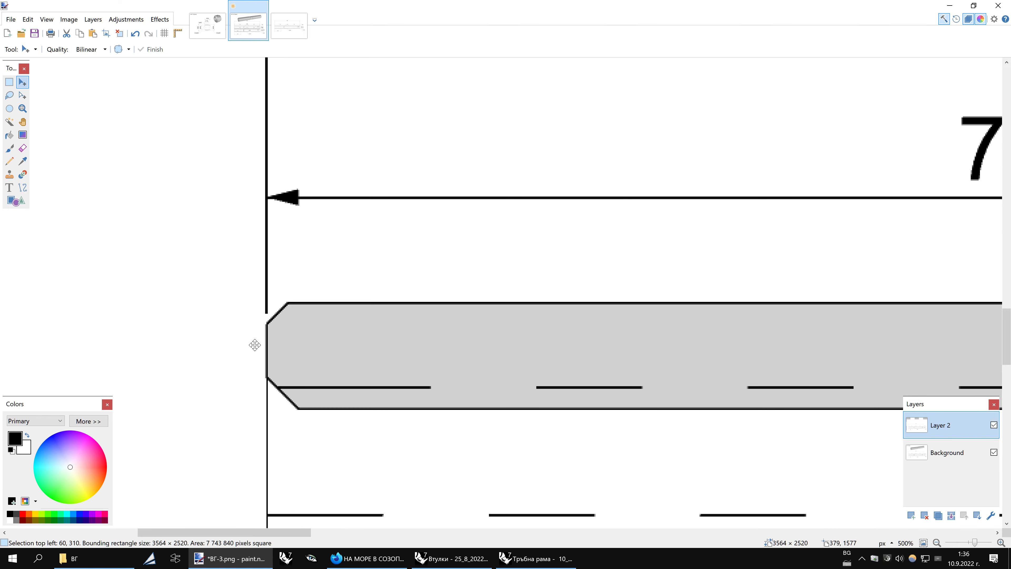
{"action": "key", "text": "ctrl+b"}
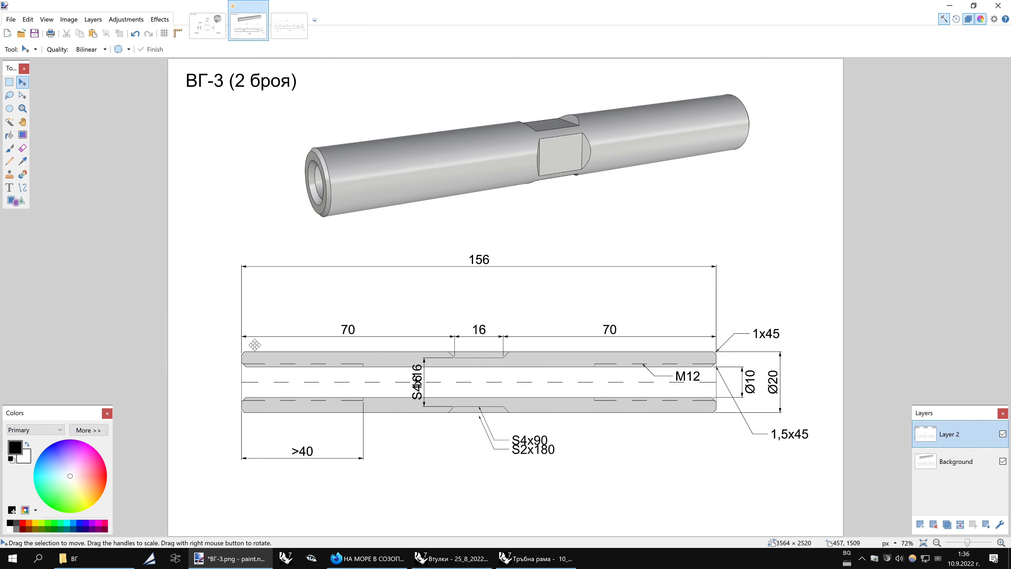
Blank the old drawing with a white rectangle on Background, merge the layer down, and save
{"action": "left_click", "coordinate": [943, 470]}
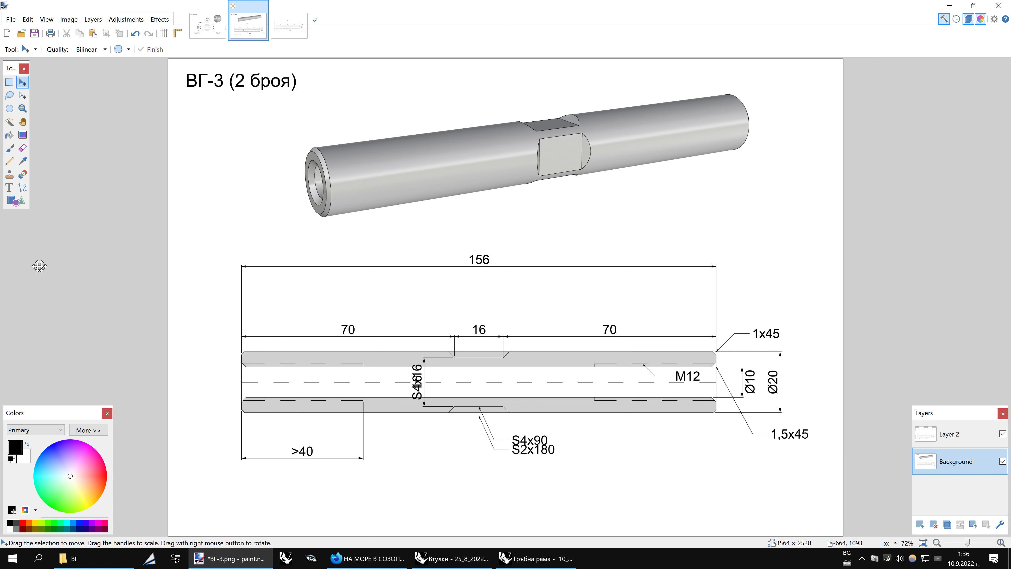
{"action": "left_click", "coordinate": [16, 200]}
{"action": "left_click_drag", "start_coordinate": [443, 373], "coordinate": [825, 511]}
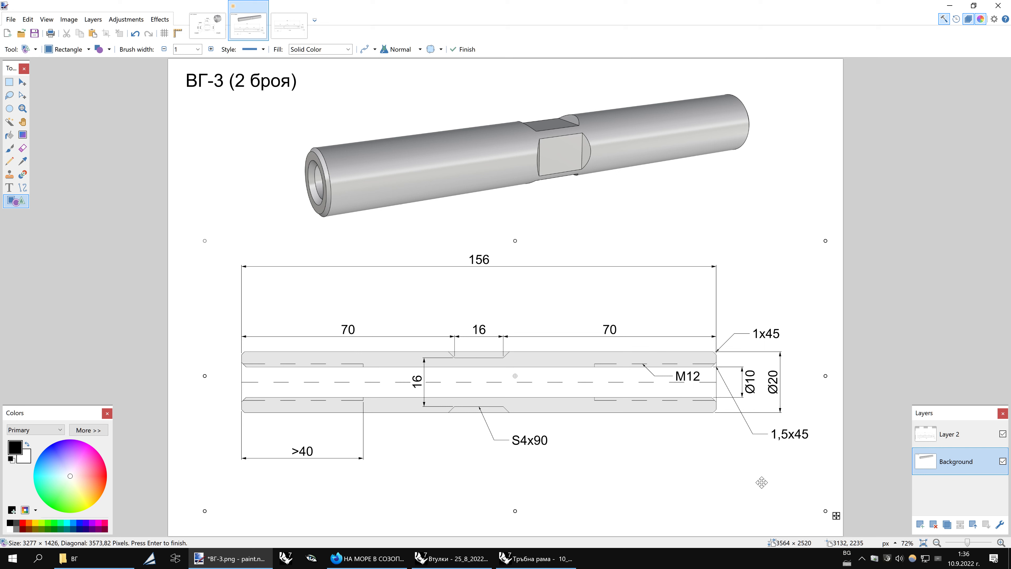
{"action": "key", "text": "Return"}
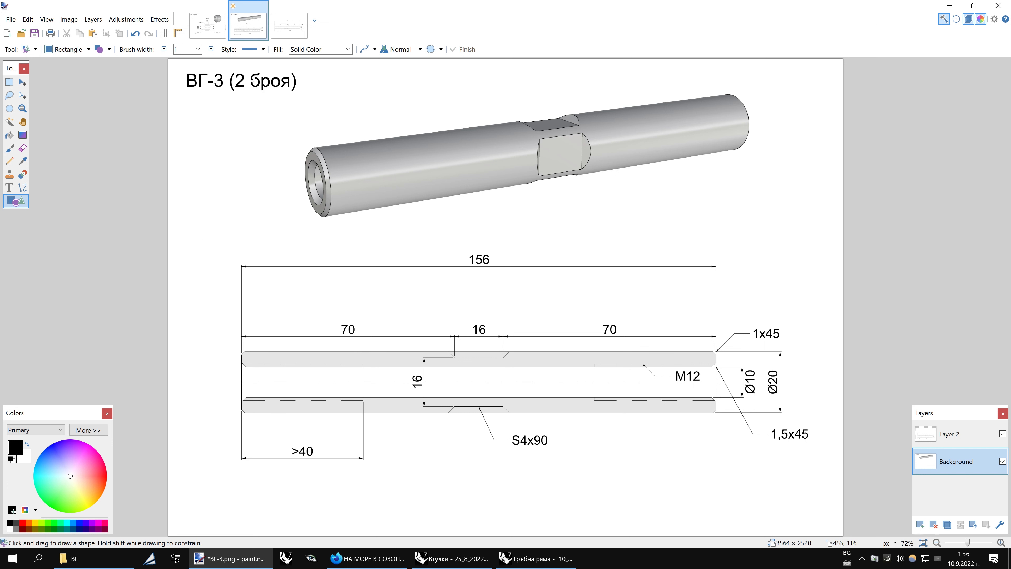
{"action": "left_click", "coordinate": [946, 452]}
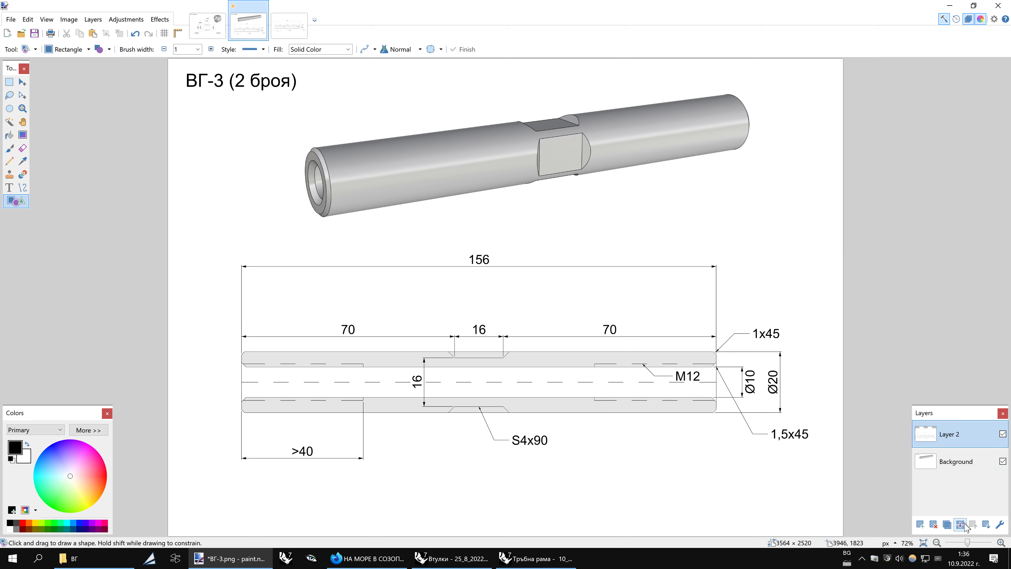
{"action": "left_click", "coordinate": [960, 524]}
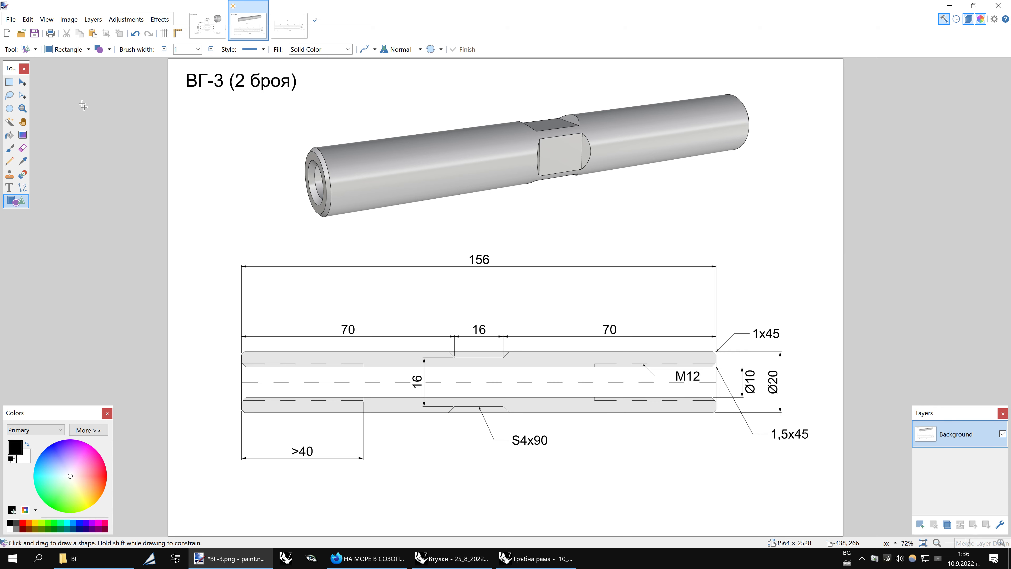
{"action": "left_click", "coordinate": [34, 33]}
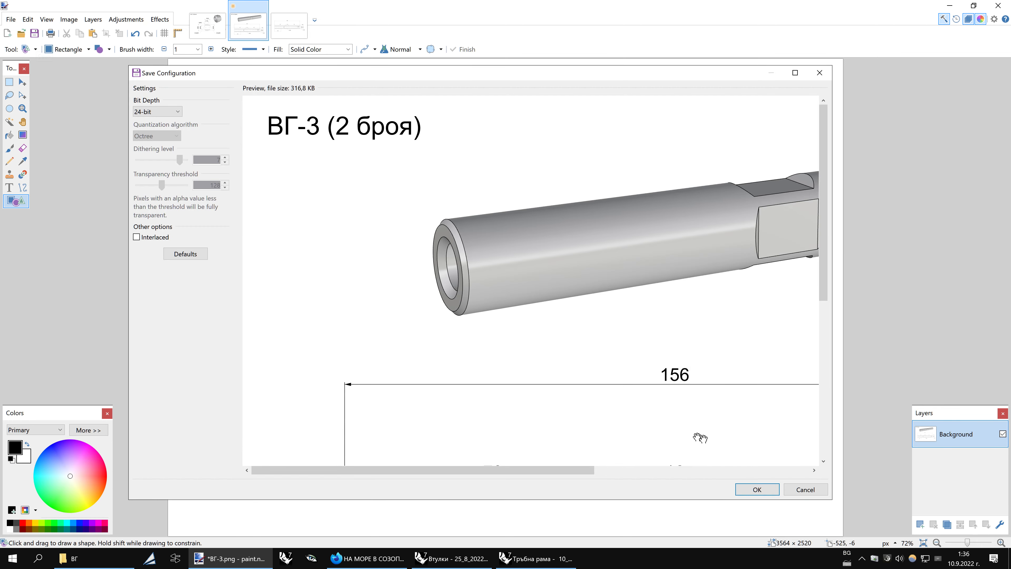
Save the sheet as ВГ-3.png, then save a copy as ВГ-3-.png
{"action": "left_click", "coordinate": [756, 489]}
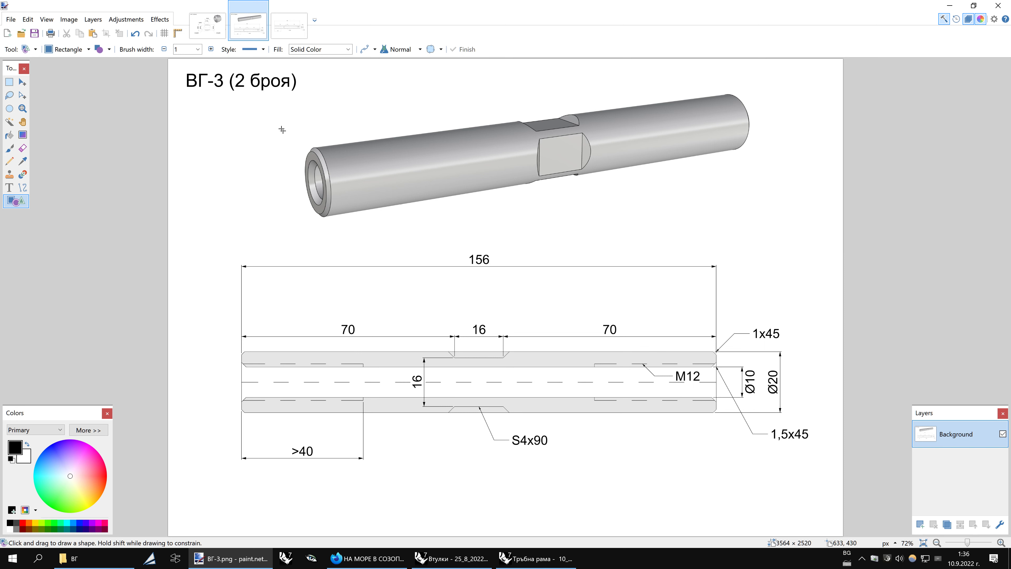
{"action": "left_click", "coordinate": [11, 20]}
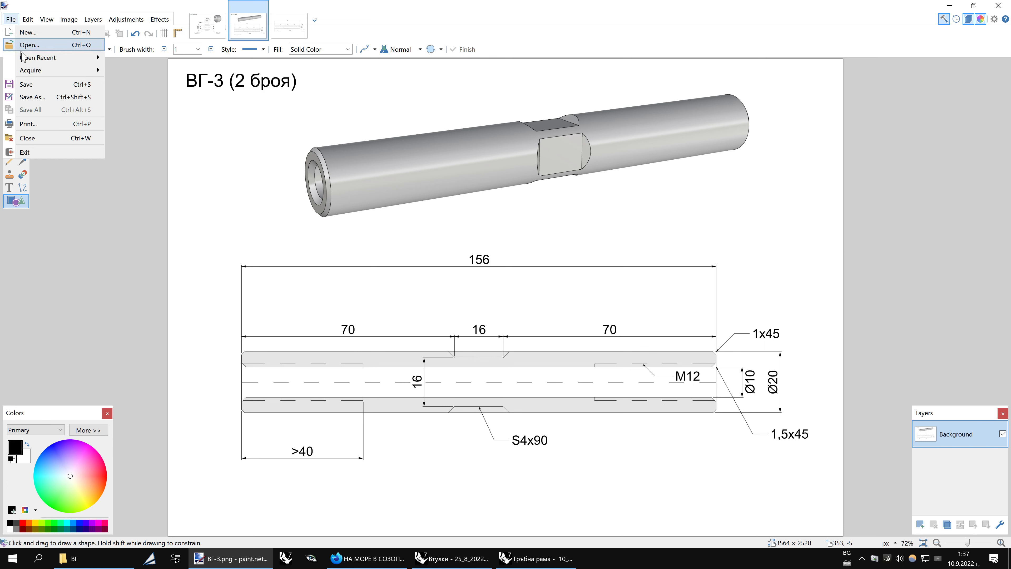
{"action": "left_click", "coordinate": [22, 96]}
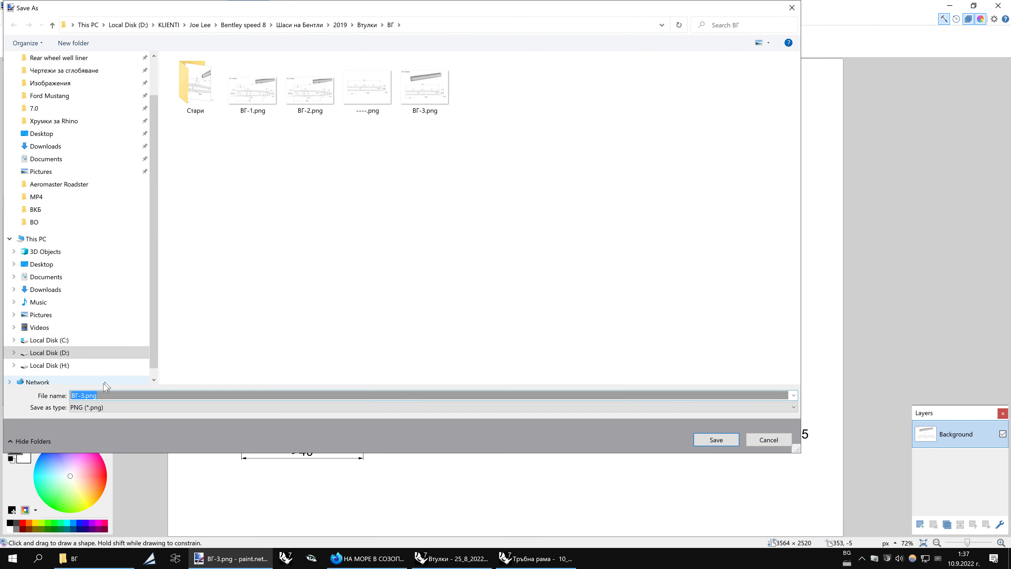
{"action": "left_click", "coordinate": [84, 395]}
{"action": "type", "text": "-"}
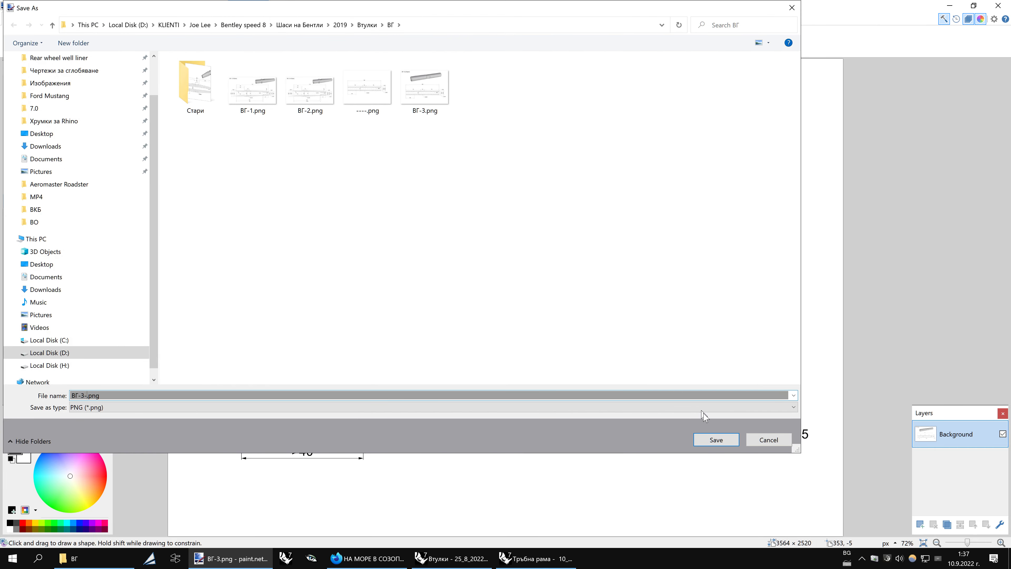
{"action": "left_click", "coordinate": [716, 439]}
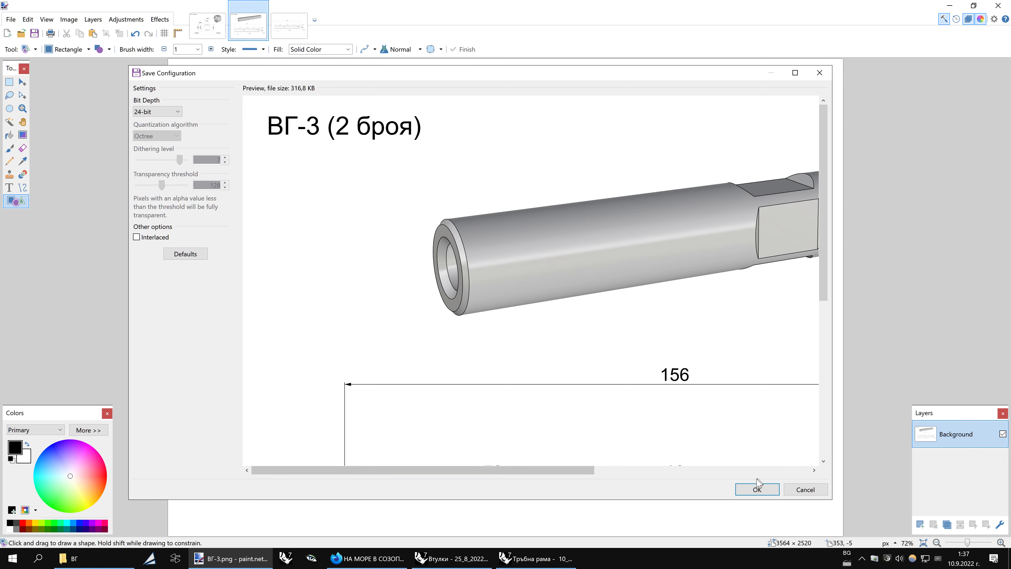
{"action": "left_click", "coordinate": [758, 489]}
Undo four times to restore the original S2x180 drawing with Layer 2 empty
{"action": "left_click", "coordinate": [133, 35]}
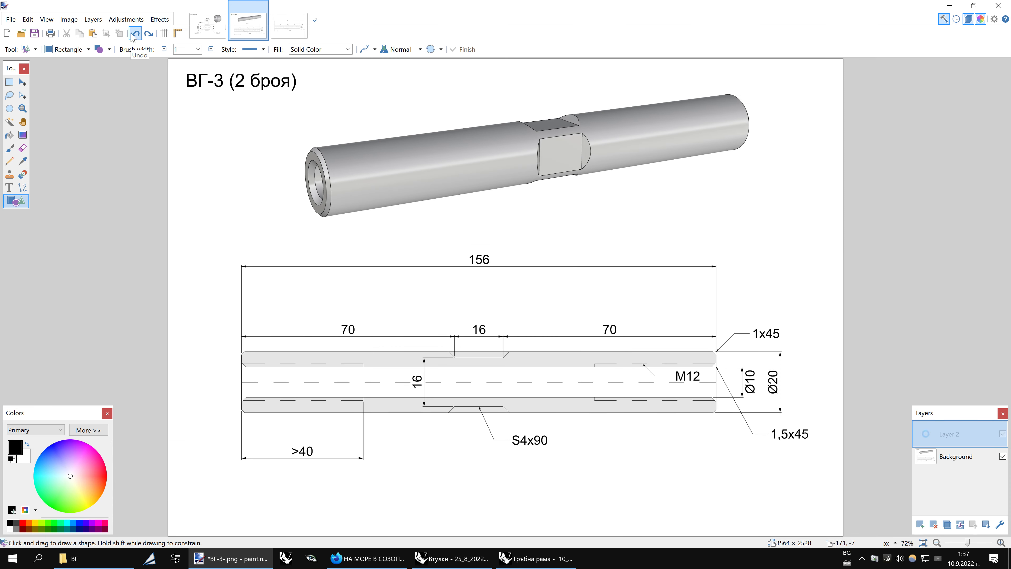
{"action": "left_click", "coordinate": [133, 35]}
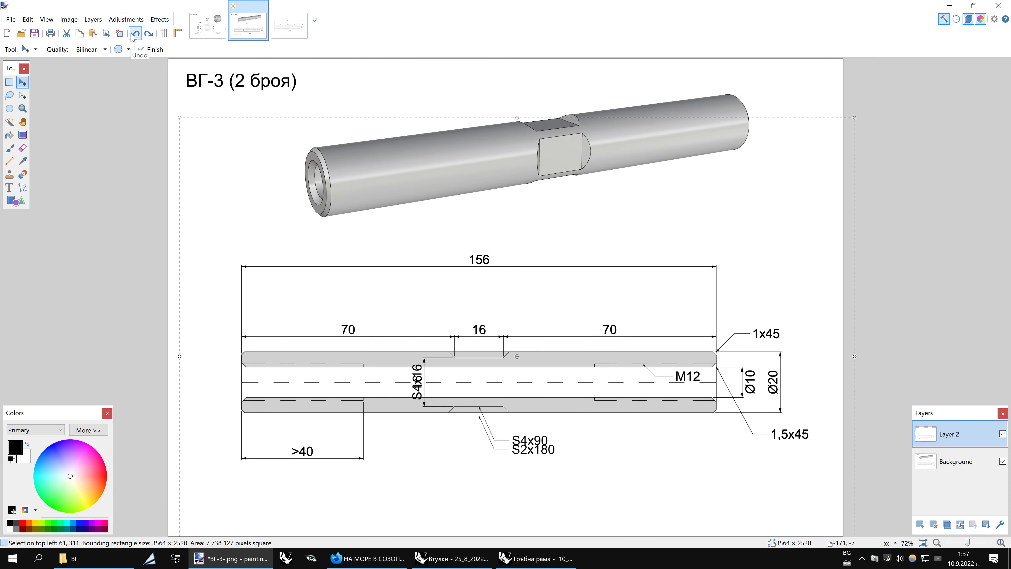
{"action": "left_click", "coordinate": [133, 35]}
{"action": "left_click", "coordinate": [132, 35]}
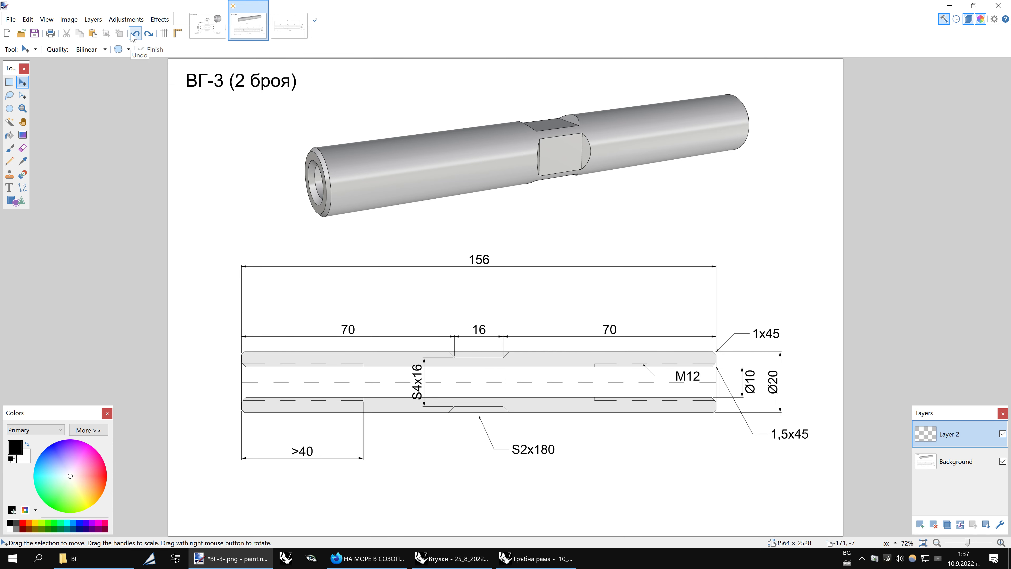
Open ВГ-3-.png and compare it with the other open images
{"action": "left_click", "coordinate": [21, 34]}
{"action": "left_click", "coordinate": [470, 93]}
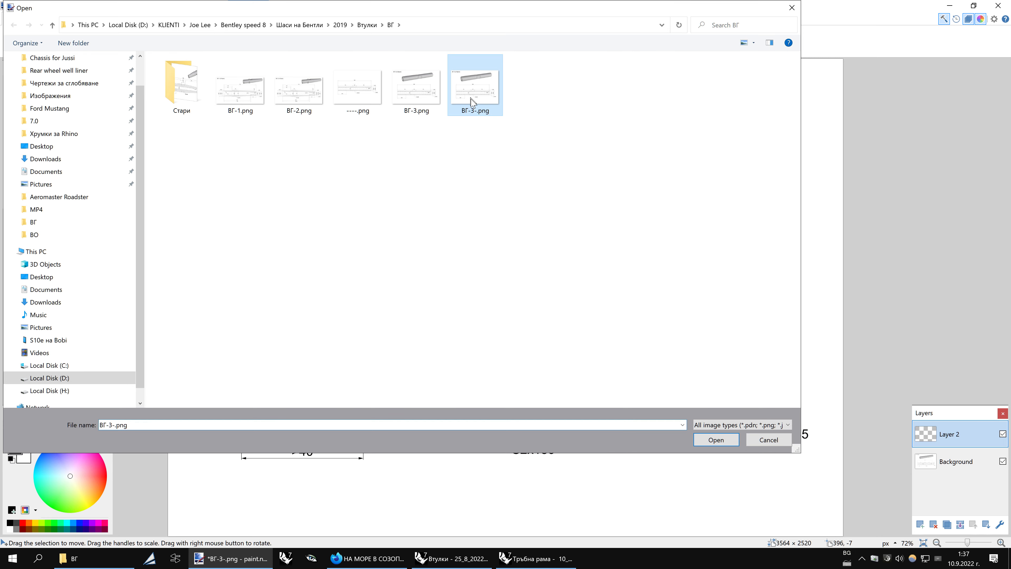
{"action": "left_click", "coordinate": [717, 440]}
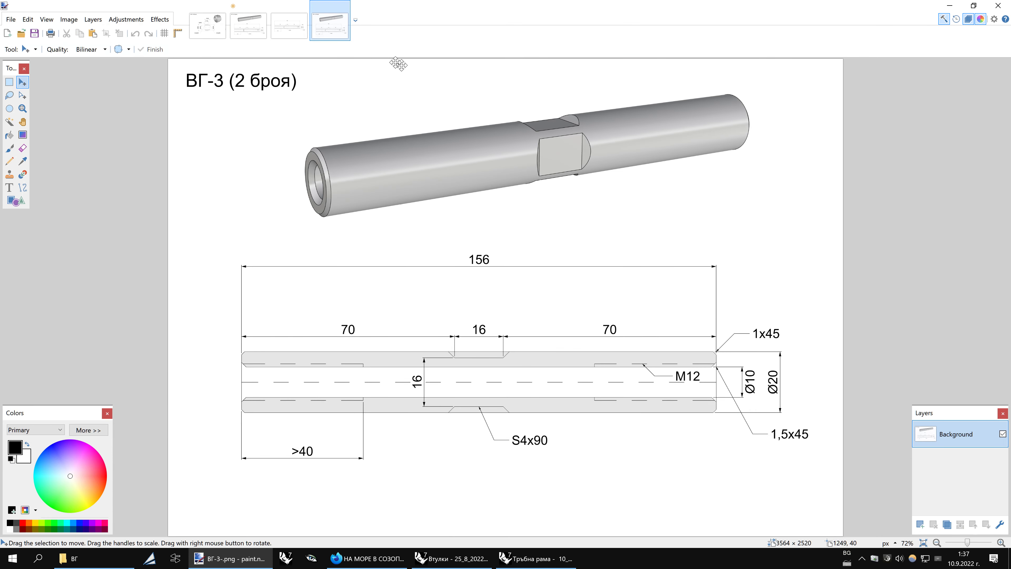
{"action": "left_click", "coordinate": [292, 33]}
{"action": "left_click", "coordinate": [312, 29]}
Close the ----.png drawing and the BO-7 sheet
{"action": "left_click", "coordinate": [303, 6]}
{"action": "left_click", "coordinate": [207, 27]}
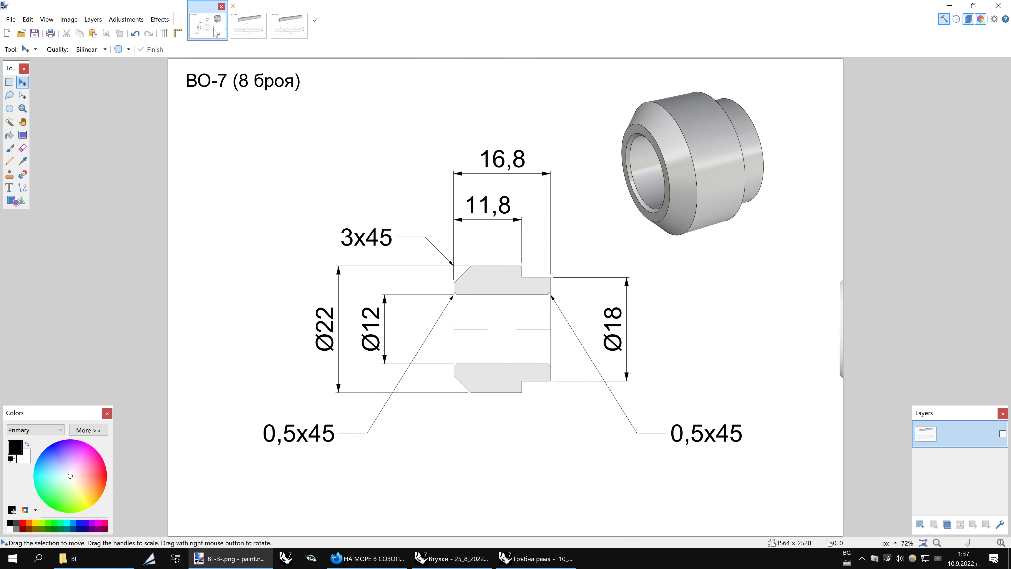
{"action": "left_click", "coordinate": [222, 7]}
Compare the two ВГ-3 sheets, ending on the version showing S4x90
{"action": "left_click", "coordinate": [247, 27]}
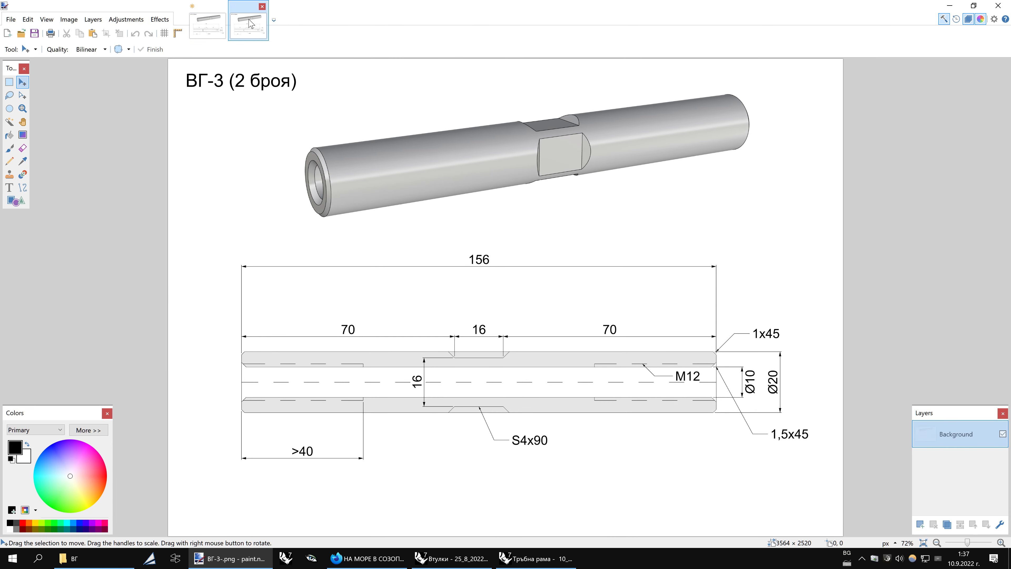
{"action": "left_click", "coordinate": [218, 28]}
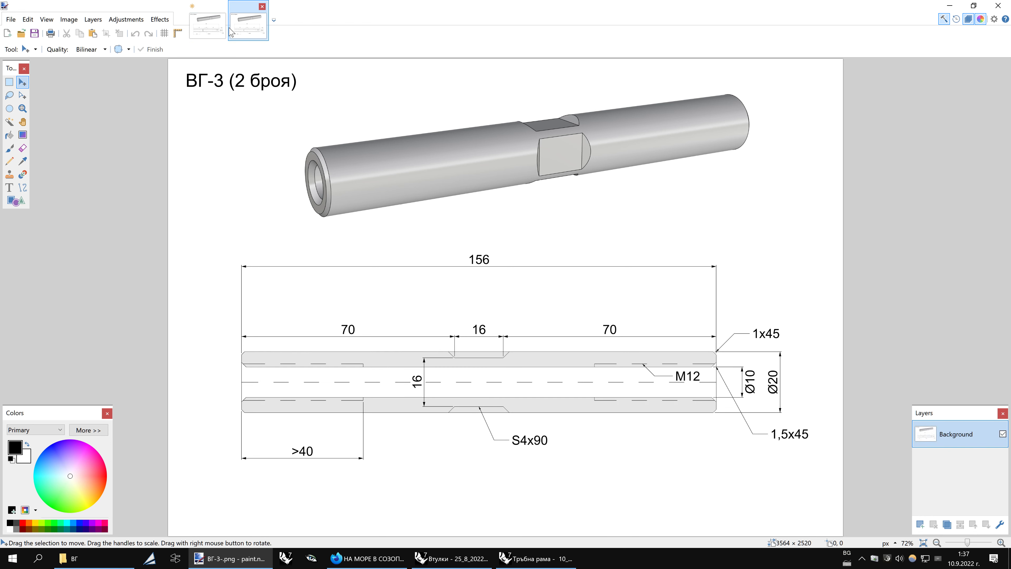
{"action": "left_click", "coordinate": [211, 30]}
{"action": "left_click", "coordinate": [245, 28]}
{"action": "left_click", "coordinate": [207, 31]}
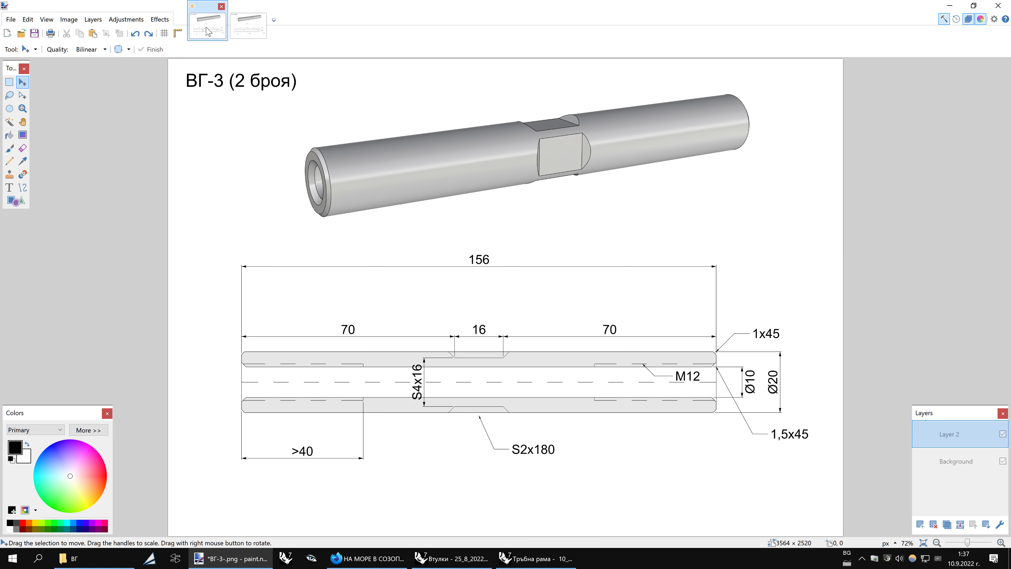
{"action": "left_click", "coordinate": [247, 34]}
{"action": "left_click", "coordinate": [207, 30]}
{"action": "left_click", "coordinate": [246, 31]}
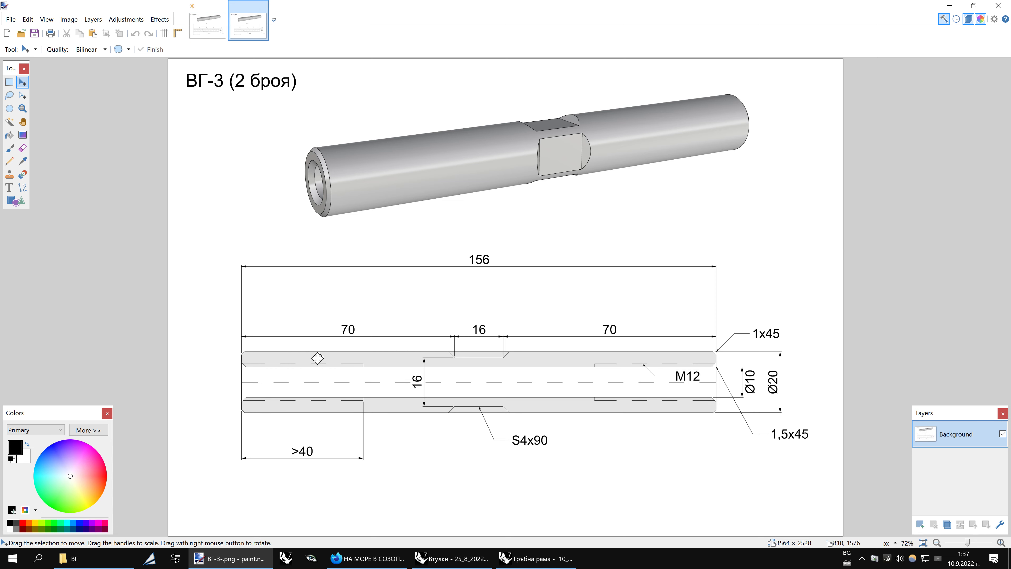
Switch between the first and second ВГ-3 images to compare them
{"action": "scroll", "coordinate": [327, 357], "scroll_direction": "up", "scroll_amount": 3, "text": "ctrl"}
{"action": "scroll", "coordinate": [278, 353], "scroll_direction": "up", "scroll_amount": 2, "text": "ctrl"}
{"action": "scroll", "coordinate": [234, 348], "scroll_direction": "up", "scroll_amount": 1, "text": "ctrl"}
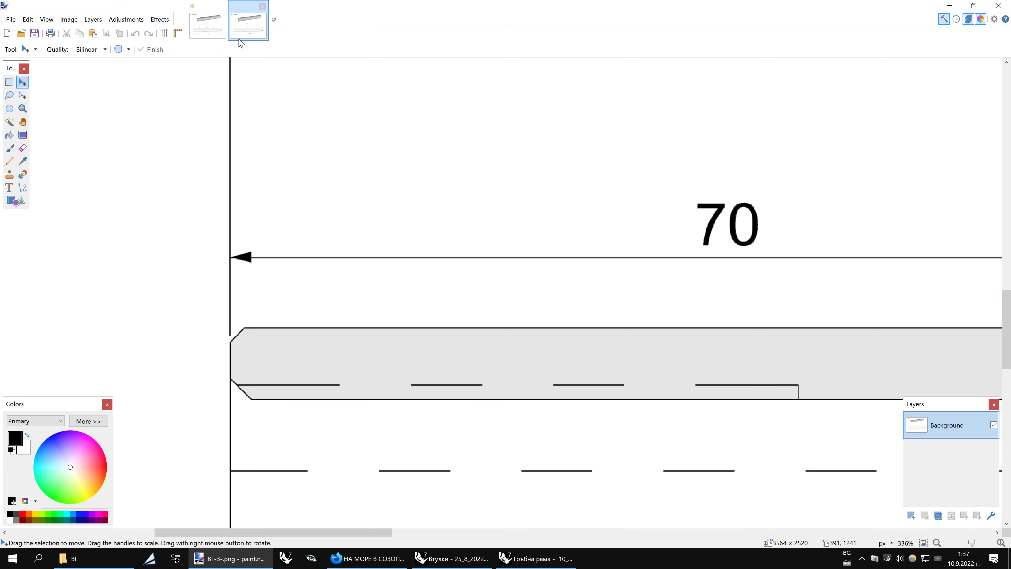
{"action": "left_click", "coordinate": [207, 28]}
{"action": "key", "text": "ctrl+shift+n"}
{"action": "scroll", "coordinate": [231, 350], "scroll_direction": "up", "scroll_amount": 2, "text": "ctrl"}
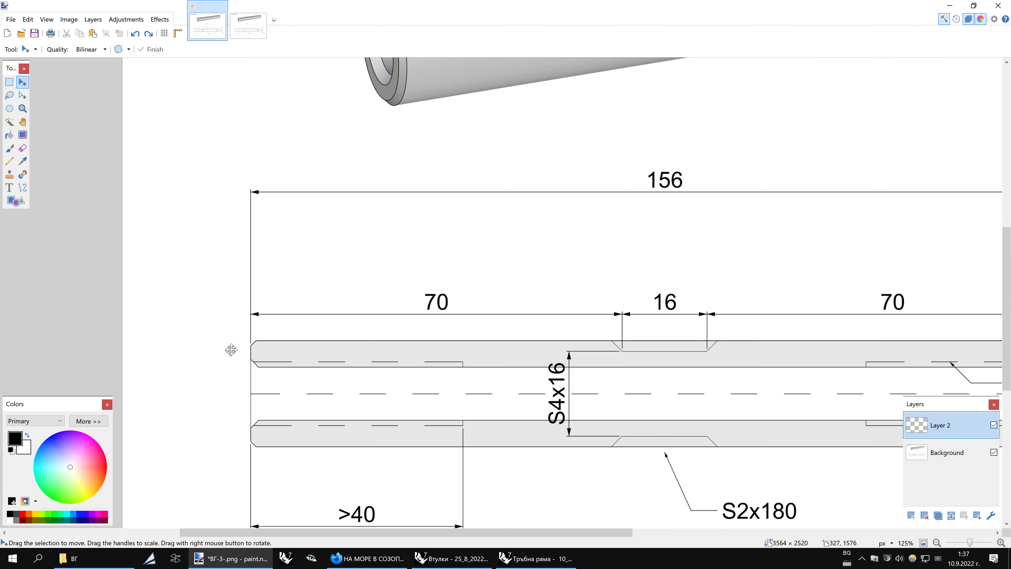
{"action": "scroll", "coordinate": [230, 349], "scroll_direction": "up", "scroll_amount": 3, "text": "ctrl"}
{"action": "scroll", "coordinate": [235, 279], "scroll_direction": "up", "scroll_amount": 2, "text": "ctrl"}
{"action": "left_click", "coordinate": [246, 34]}
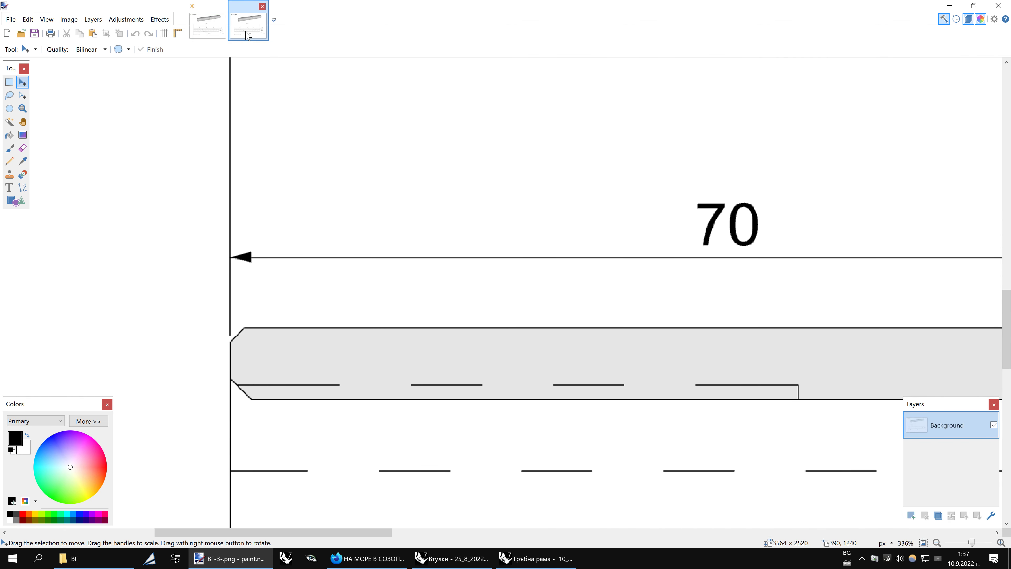
{"action": "left_click", "coordinate": [221, 33]}
{"action": "left_click", "coordinate": [230, 34]}
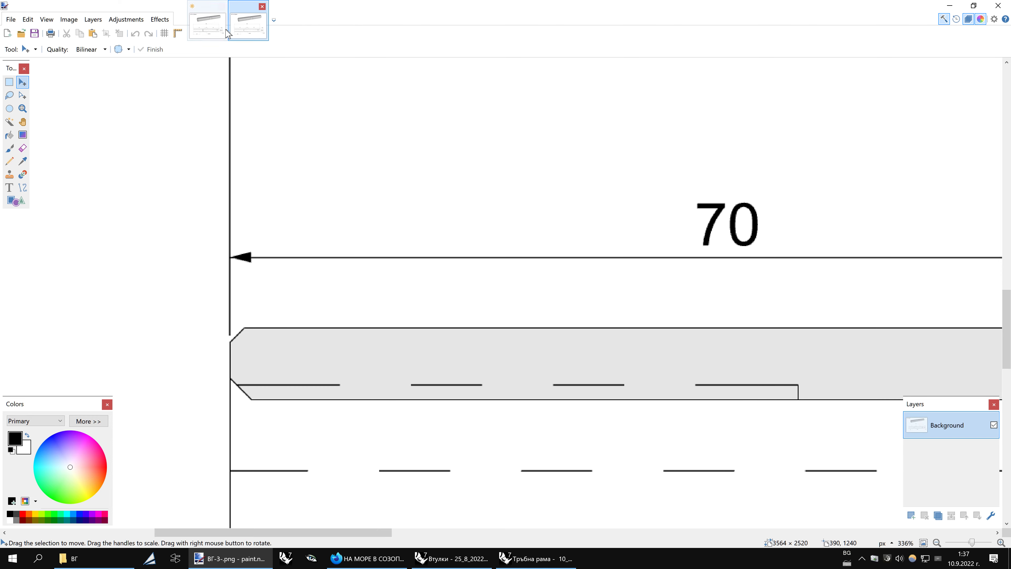
{"action": "left_click", "coordinate": [215, 31]}
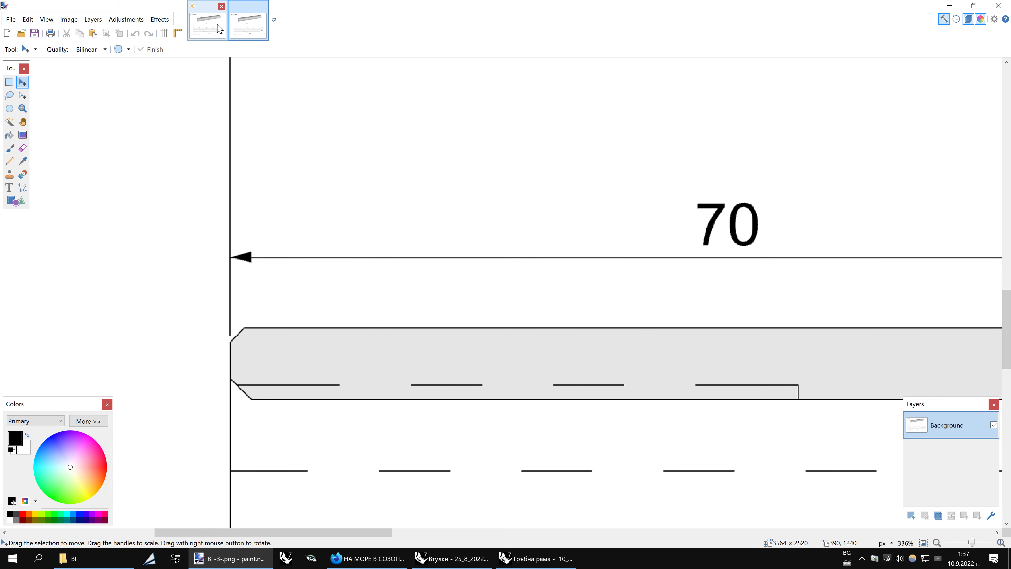
Close the second image, keeping the first ВГ-3 image open
{"action": "left_click", "coordinate": [218, 27]}
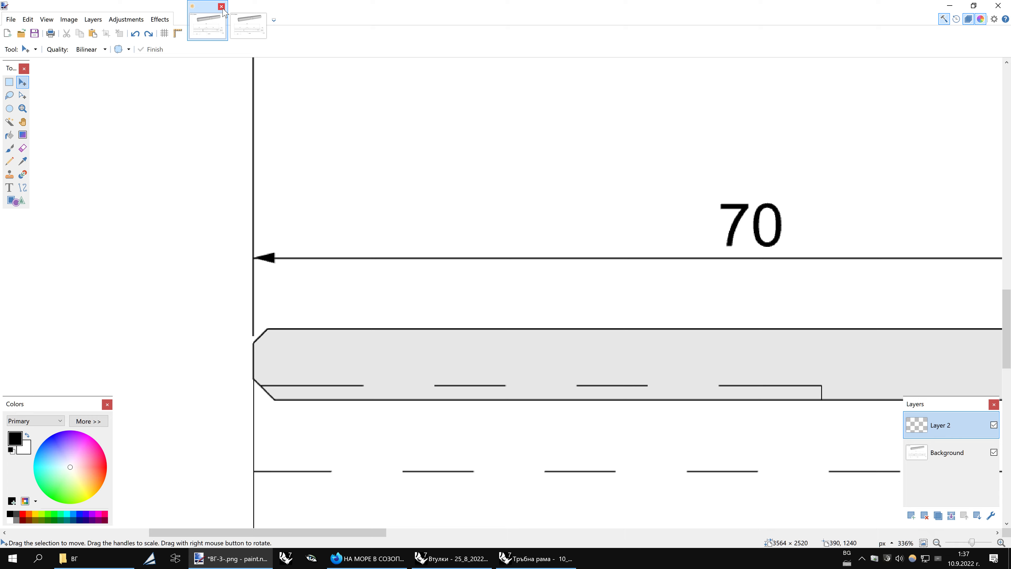
{"action": "left_click", "coordinate": [243, 24]}
{"action": "left_click", "coordinate": [261, 7]}
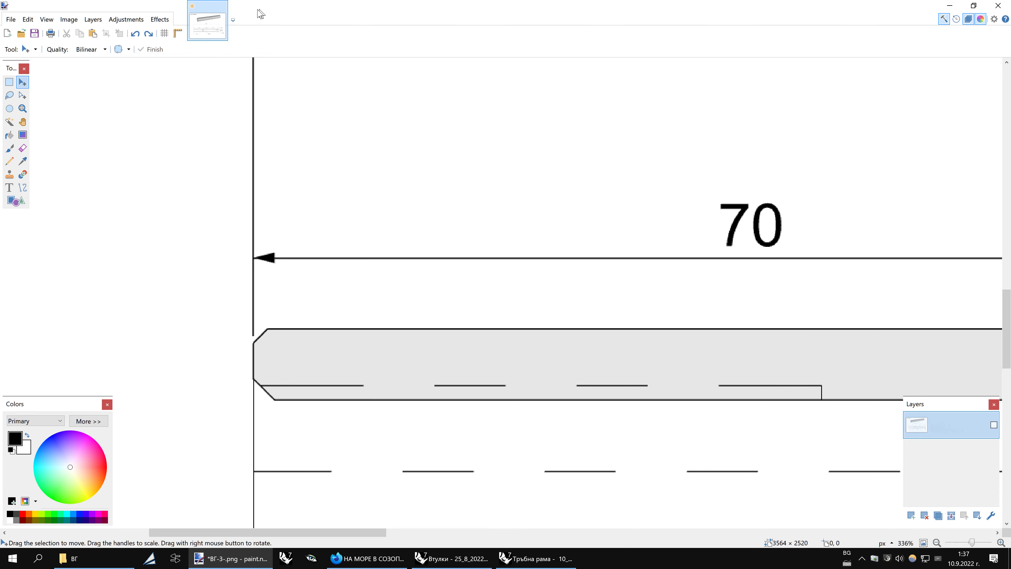
Redo the 16 and S4x90 edits, fit the sheet, save it and close it
{"action": "scroll", "coordinate": [350, 231], "scroll_direction": "down", "scroll_amount": 6, "text": "ctrl"}
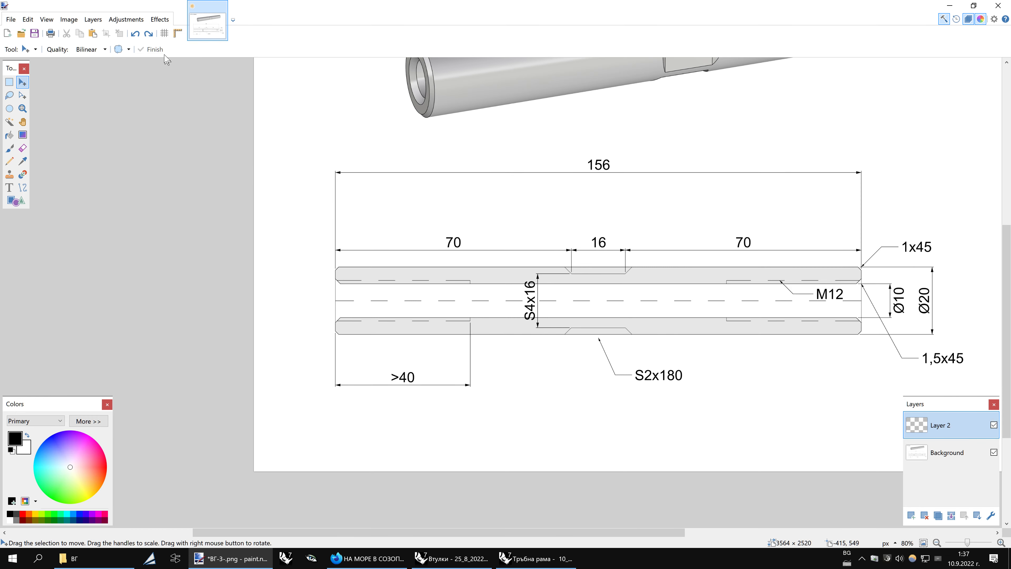
{"action": "left_click", "coordinate": [149, 34]}
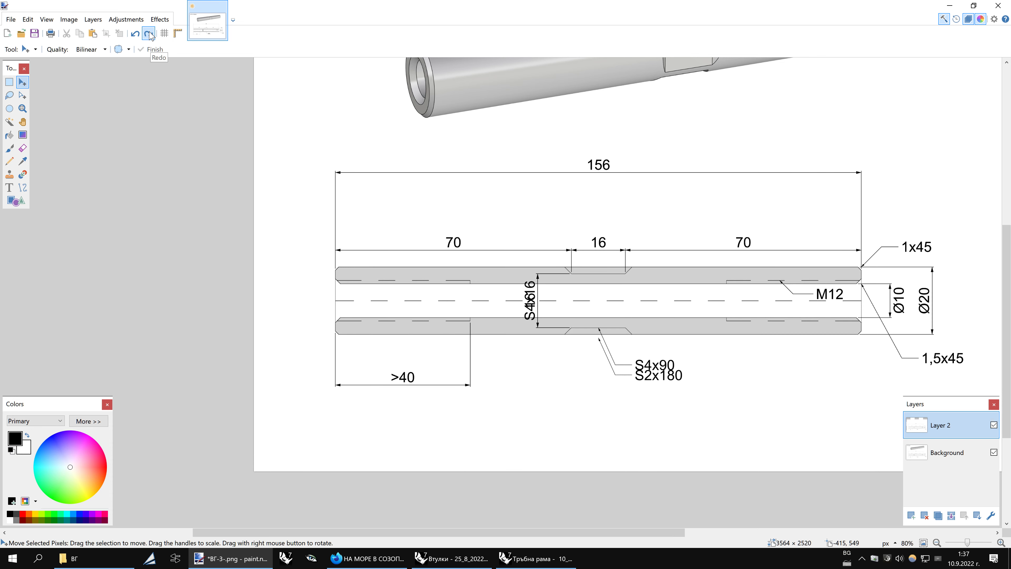
{"action": "left_click", "coordinate": [148, 34]}
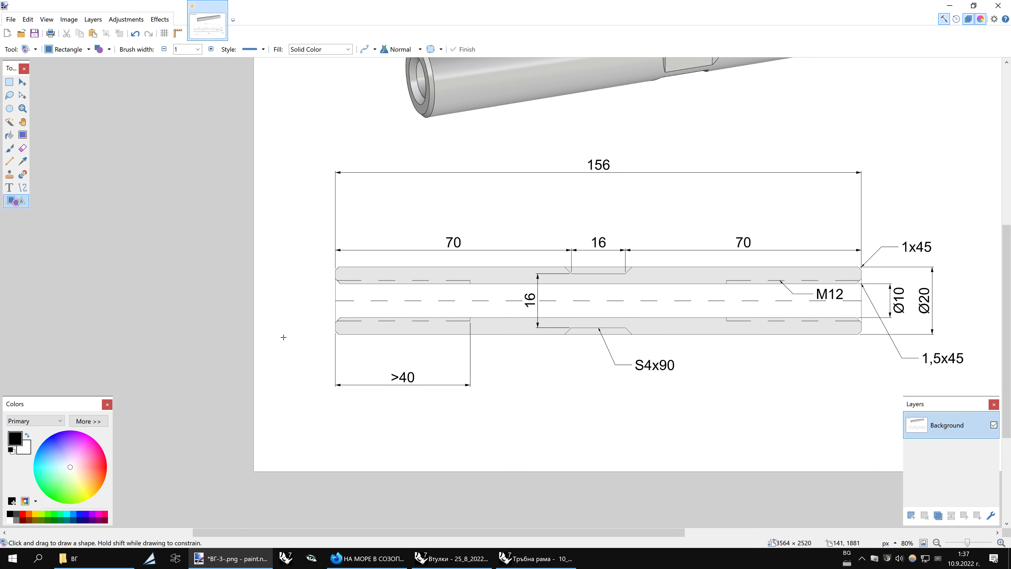
{"action": "key", "text": "ctrl+b"}
{"action": "left_click", "coordinate": [34, 34]}
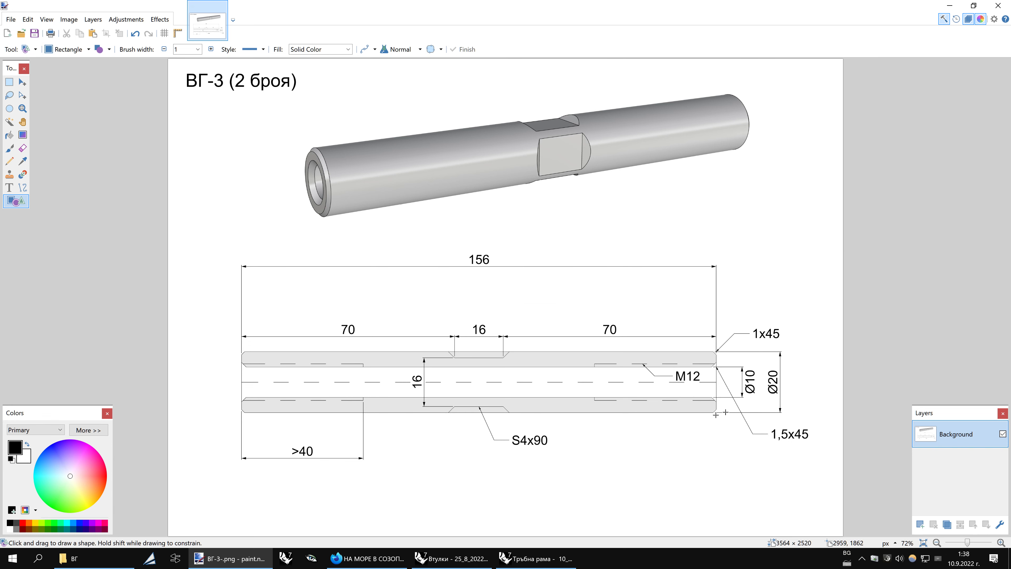
{"action": "mouse_move", "coordinate": [207, 20]}
{"action": "left_click", "coordinate": [222, 7]}
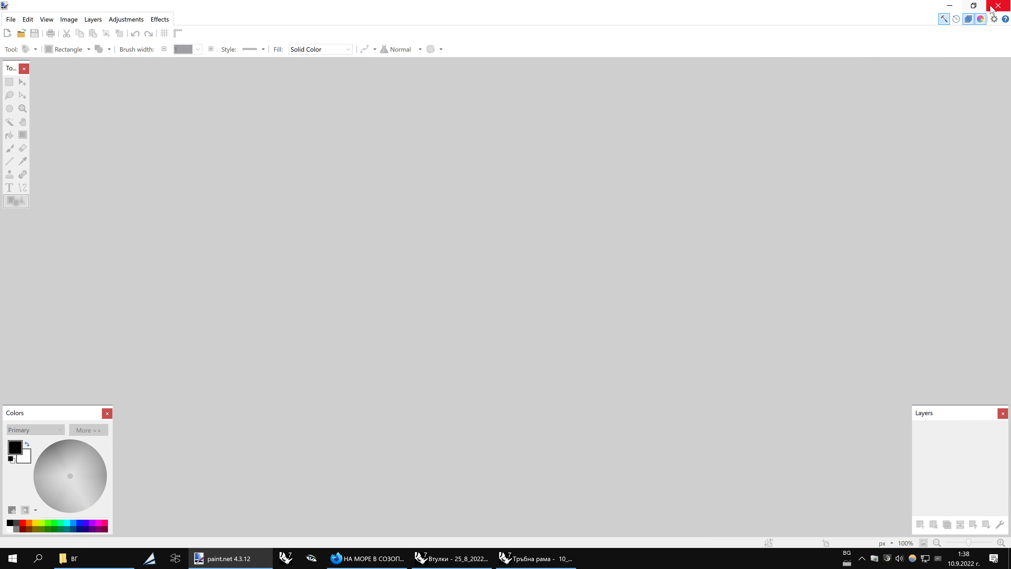
Close paint.net and undo hiding the drawing's frame in Rhino
{"action": "left_click", "coordinate": [997, 6]}
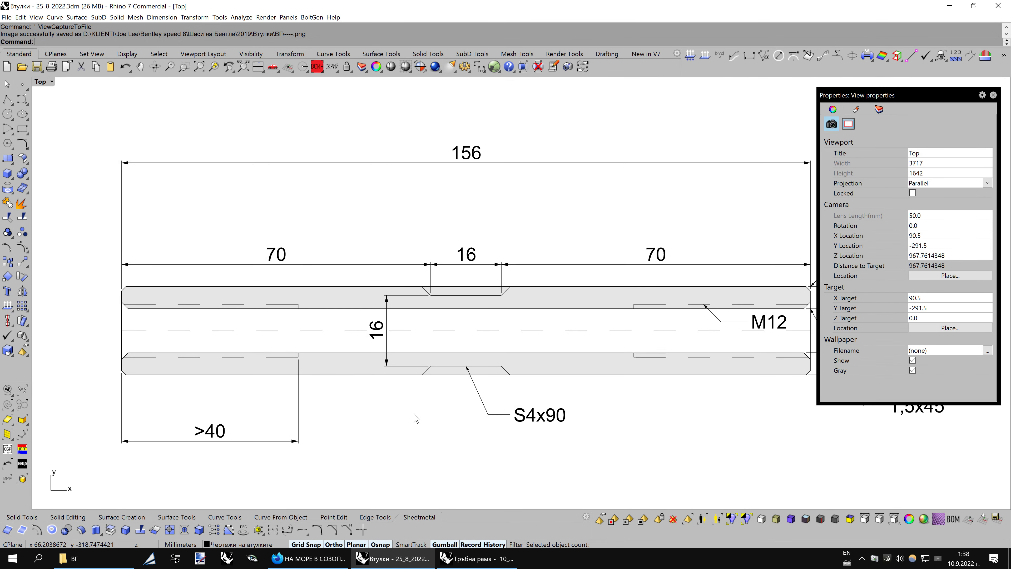
{"action": "scroll", "coordinate": [578, 380], "scroll_direction": "down", "scroll_amount": 2}
{"action": "scroll", "coordinate": [578, 380], "scroll_direction": "down", "scroll_amount": 5}
{"action": "scroll", "coordinate": [613, 354], "scroll_direction": "down", "scroll_amount": 3}
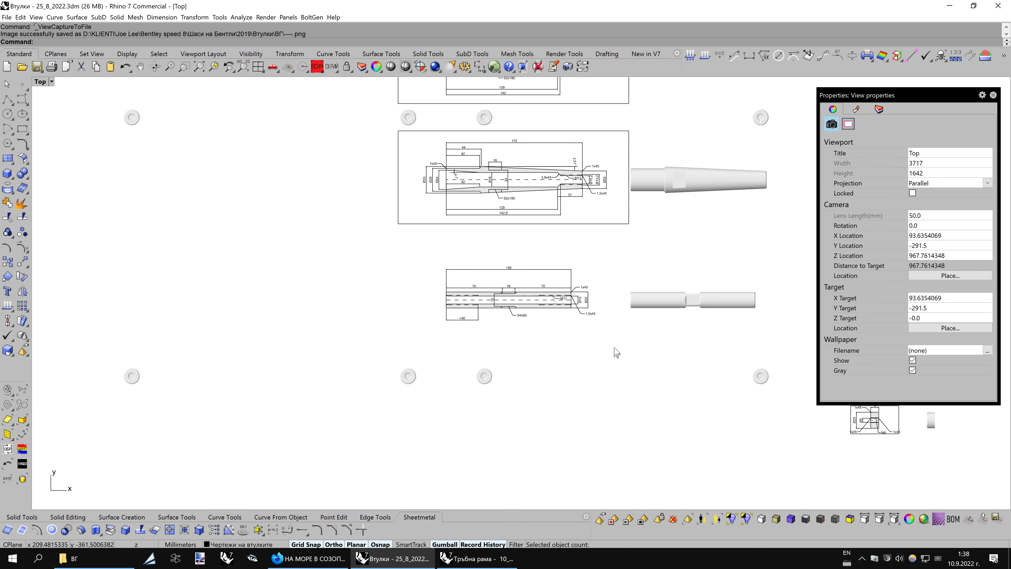
{"action": "left_click", "coordinate": [126, 68]}
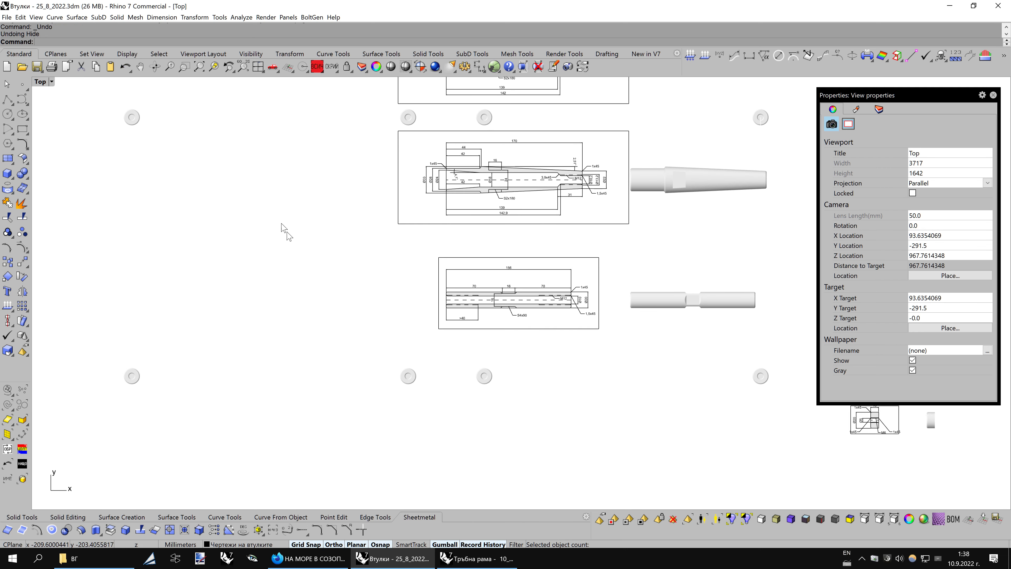
Zoom the Top view and start ShowSelected from the Hide button
{"action": "scroll", "coordinate": [498, 285], "scroll_direction": "up", "scroll_amount": 3}
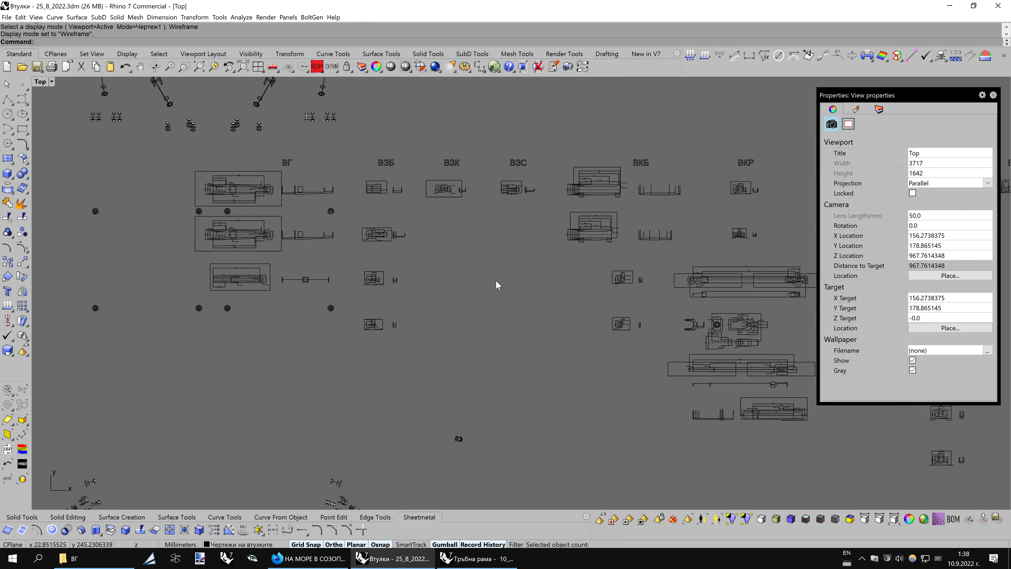
{"action": "scroll", "coordinate": [577, 283], "scroll_direction": "up", "scroll_amount": 2}
{"action": "scroll", "coordinate": [577, 282], "scroll_direction": "up", "scroll_amount": 2}
{"action": "scroll", "coordinate": [578, 288], "scroll_direction": "up", "scroll_amount": 1}
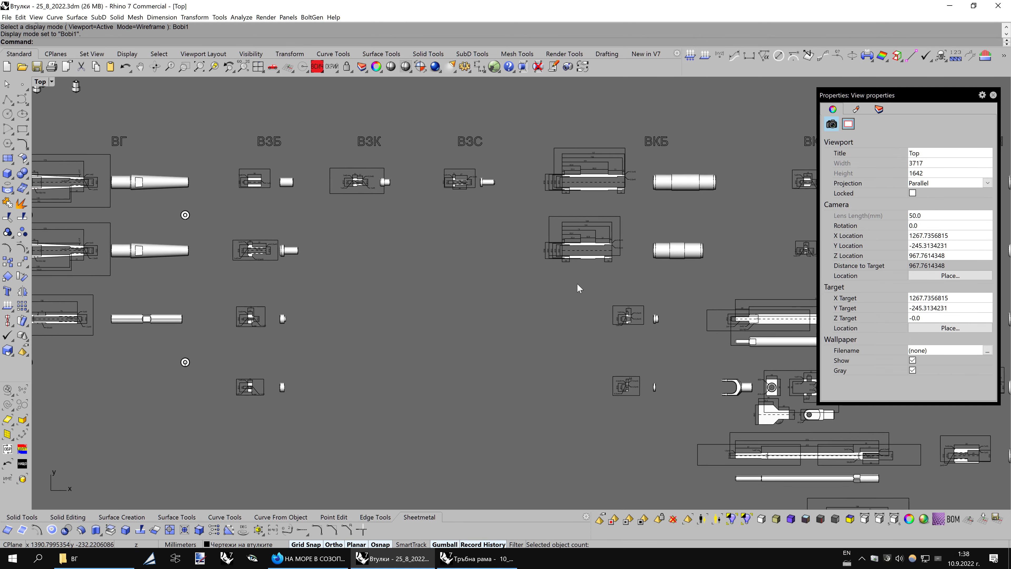
{"action": "scroll", "coordinate": [578, 288], "scroll_direction": "up", "scroll_amount": 1}
{"action": "scroll", "coordinate": [578, 287], "scroll_direction": "up", "scroll_amount": 2}
{"action": "scroll", "coordinate": [577, 283], "scroll_direction": "up", "scroll_amount": 1}
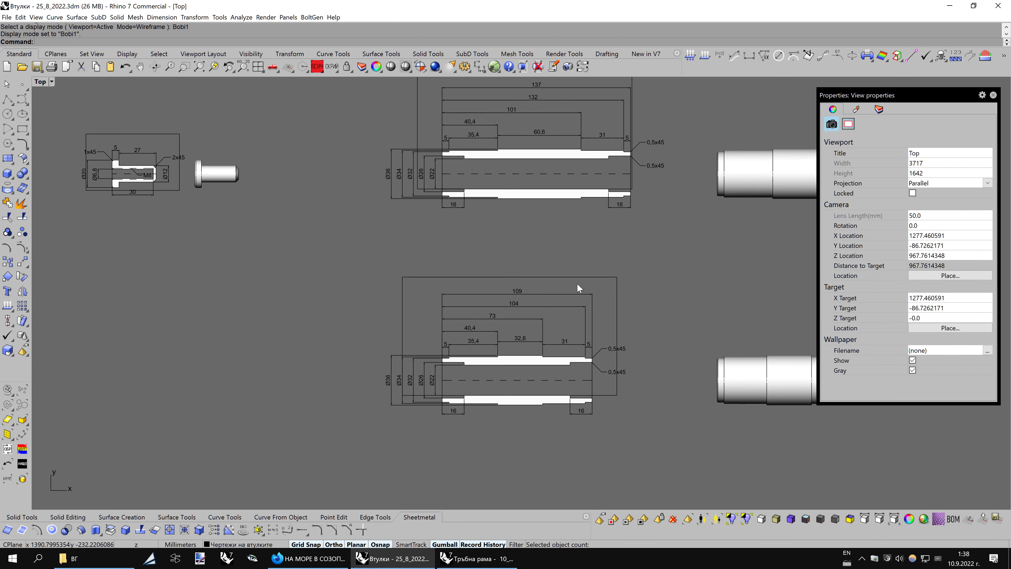
{"action": "scroll", "coordinate": [577, 283], "scroll_direction": "up", "scroll_amount": 1}
{"action": "scroll", "coordinate": [576, 283], "scroll_direction": "up", "scroll_amount": 1}
{"action": "right_click", "coordinate": [328, 69]}
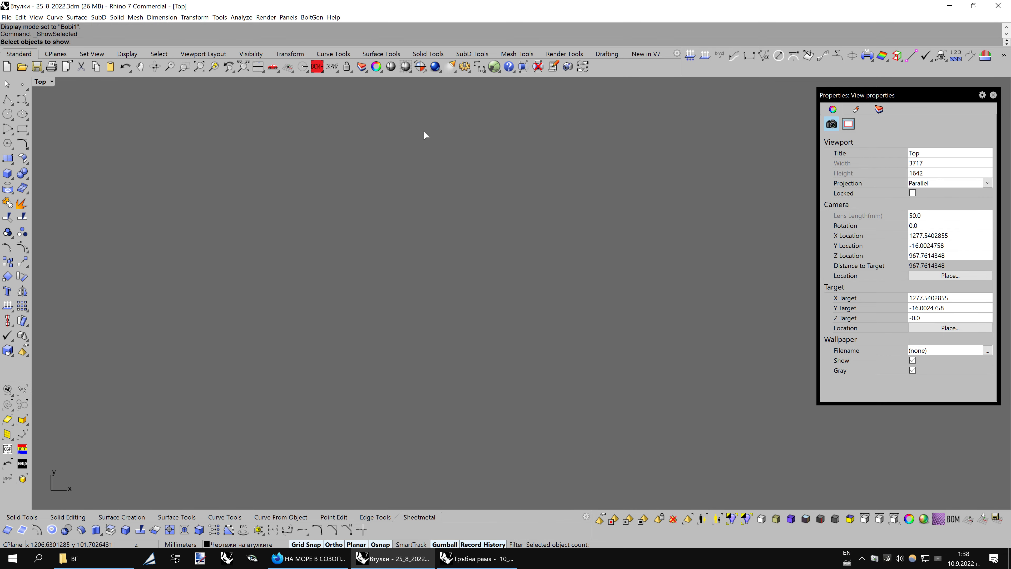
Pick the hidden bushing drawings and parts and confirm to show them again
{"action": "scroll", "coordinate": [564, 272], "scroll_direction": "down", "scroll_amount": 5}
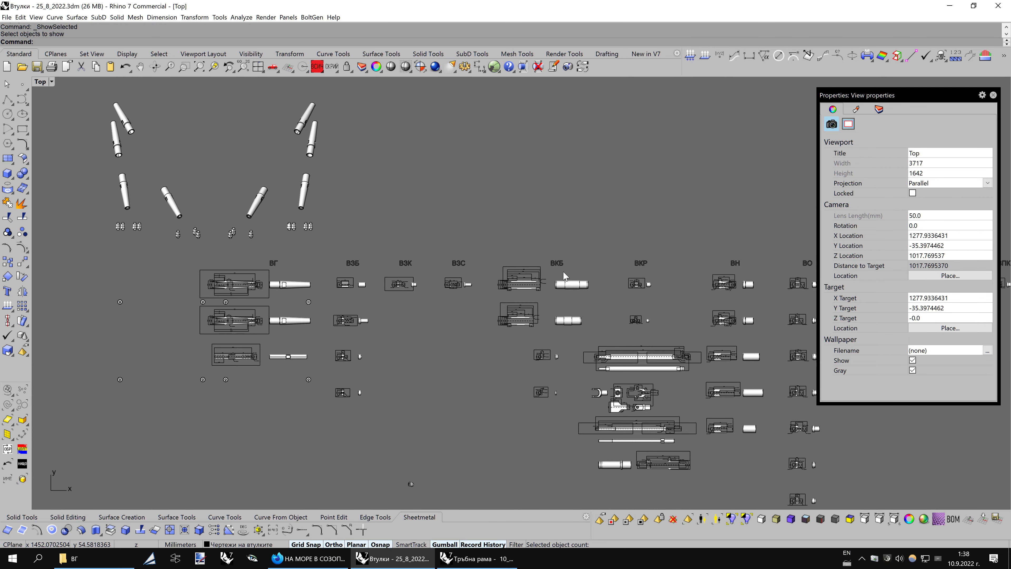
{"action": "scroll", "coordinate": [563, 272], "scroll_direction": "up", "scroll_amount": 3}
{"action": "scroll", "coordinate": [563, 271], "scroll_direction": "down", "scroll_amount": 3}
{"action": "scroll", "coordinate": [564, 275], "scroll_direction": "up", "scroll_amount": 1}
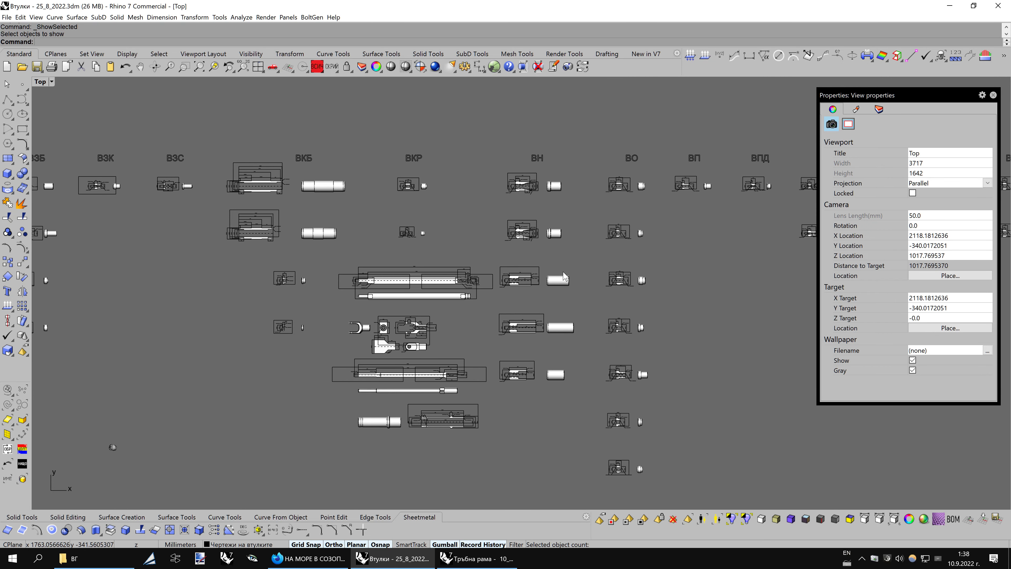
{"action": "left_click", "coordinate": [331, 67]}
{"action": "scroll", "coordinate": [528, 245], "scroll_direction": "down", "scroll_amount": 3}
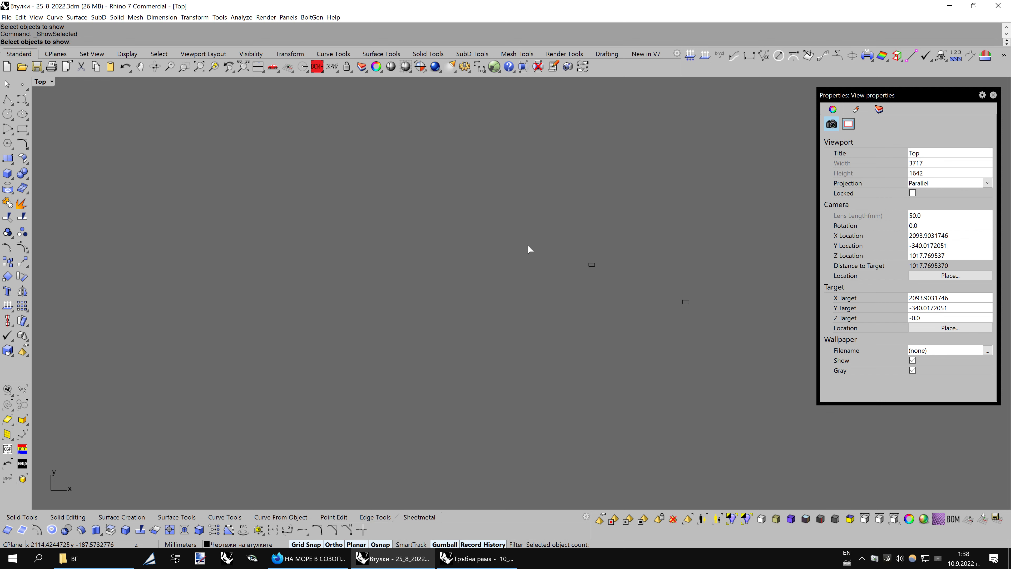
{"action": "left_click", "coordinate": [527, 323]}
{"action": "key", "text": "Return"}
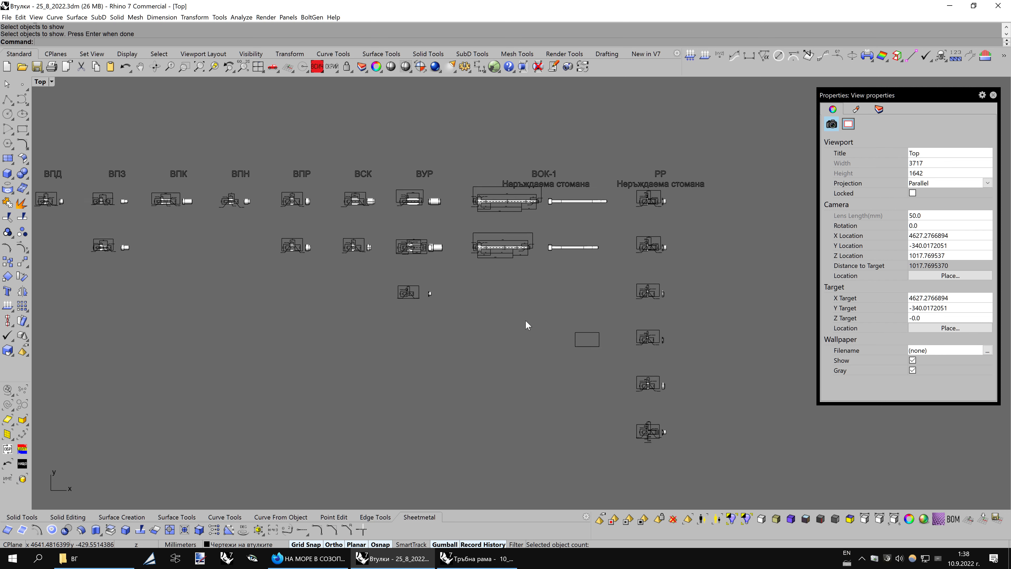